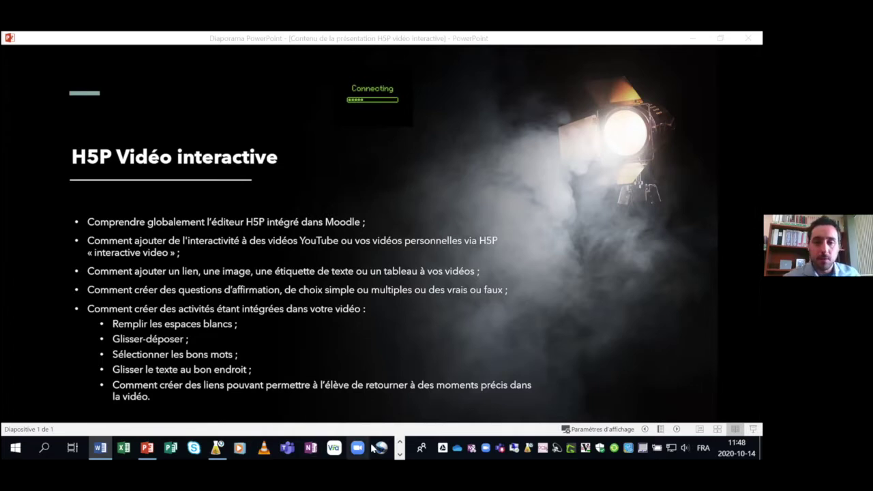
Switch to the Chrome window showing the Activités H5P section of the Moodle course.
left_click(400, 454)
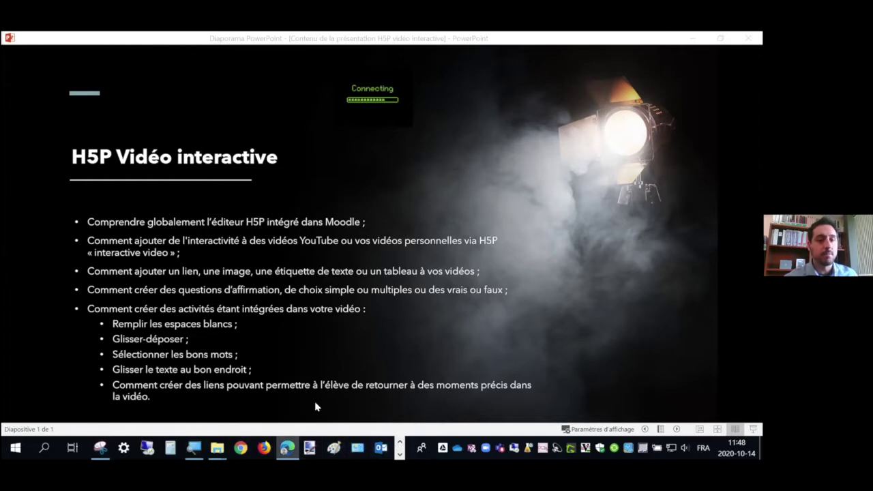
left_click(287, 447)
left_click(202, 35)
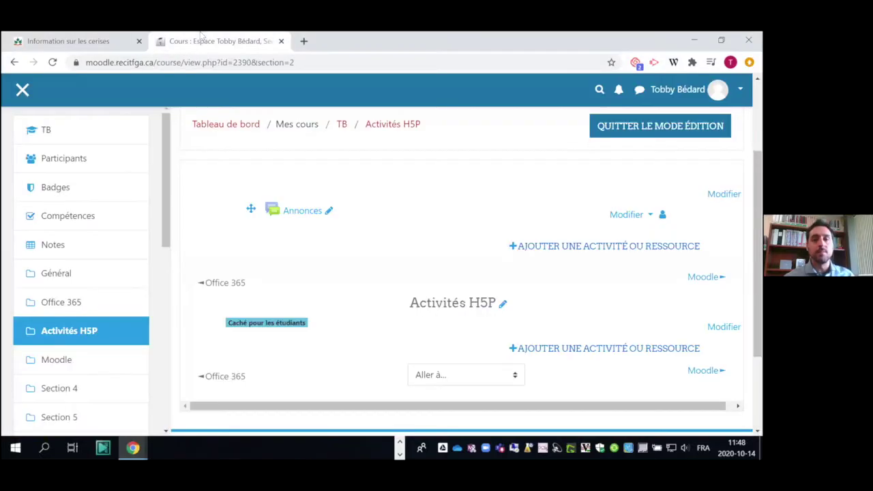
Add a new Contenu interactif activity to the general section of the Moodle course.
scroll(371, 235, "up", 3)
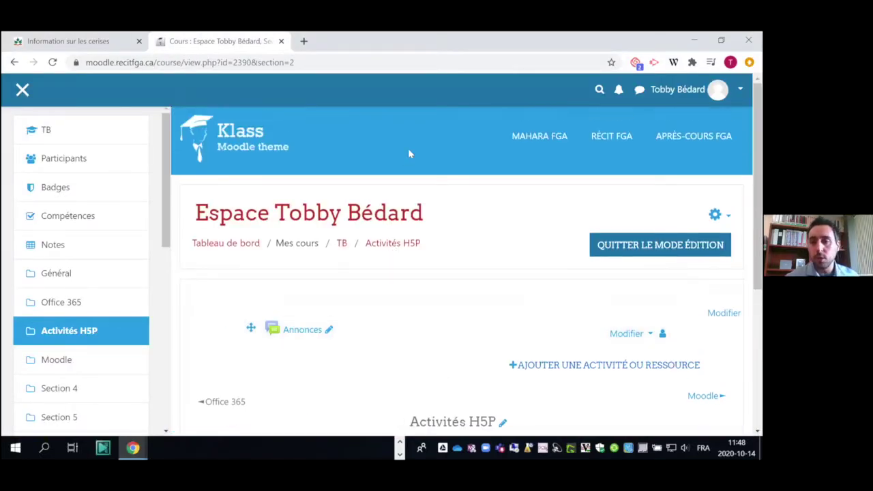
scroll(440, 274, "down", 1)
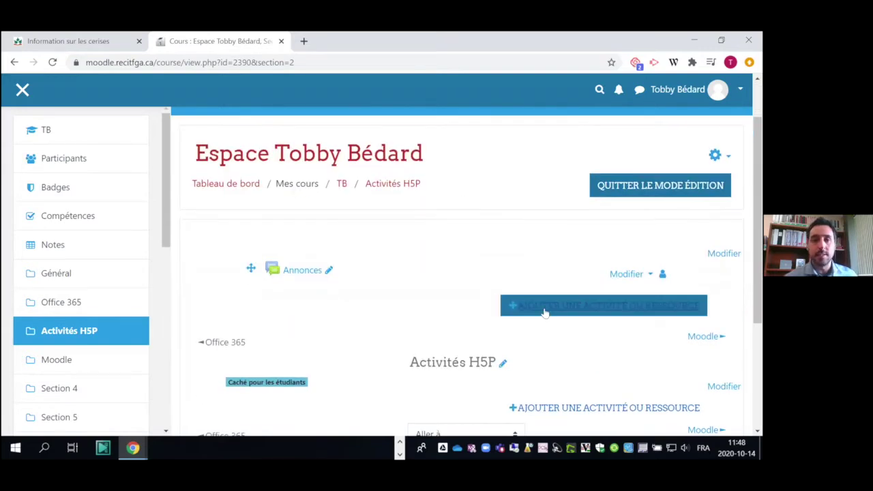
left_click(616, 309)
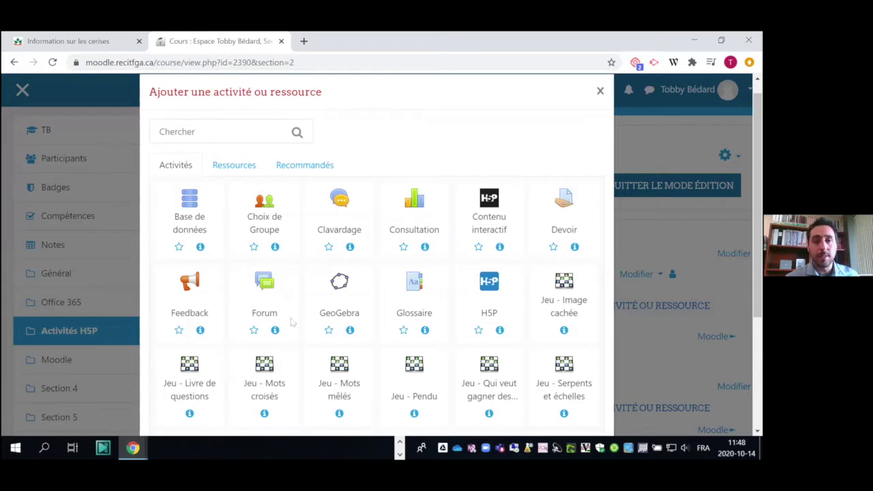
scroll(425, 318, "down", 2)
scroll(345, 362, "up", 2)
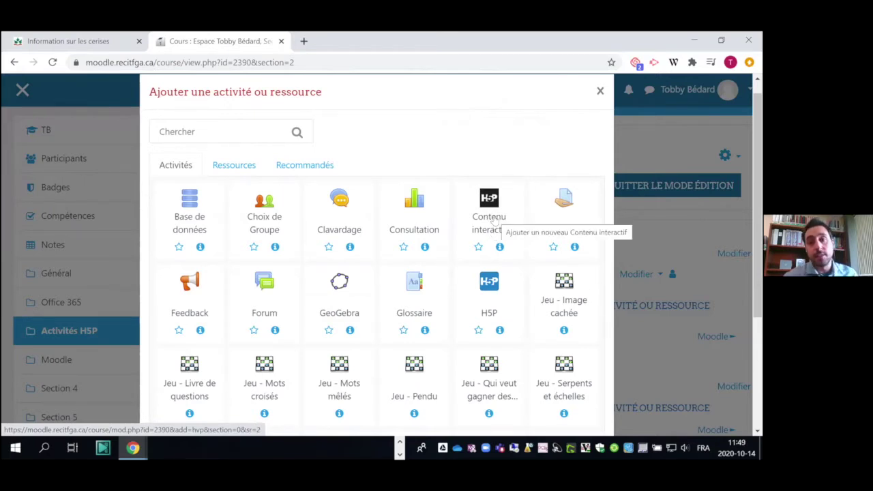
left_click(493, 220)
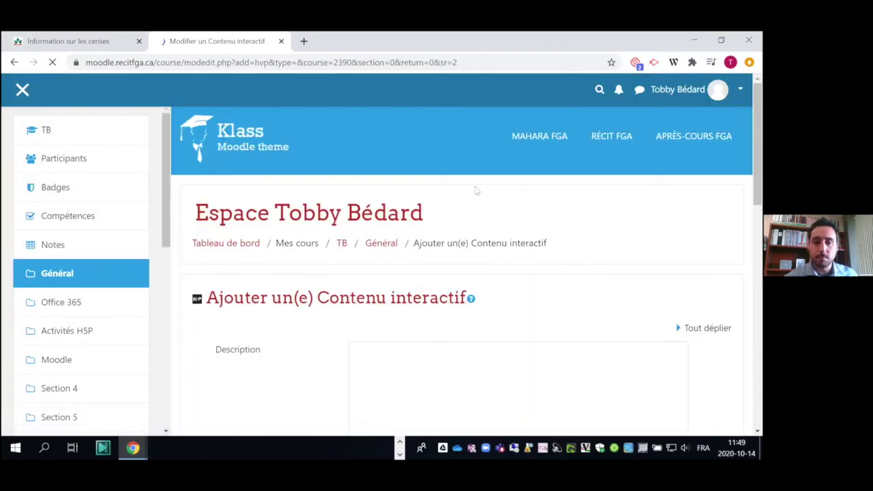
Choose Interactive Video as the content type in the activity's H5P editor, leaving the description empty.
scroll(475, 190, "down", 2)
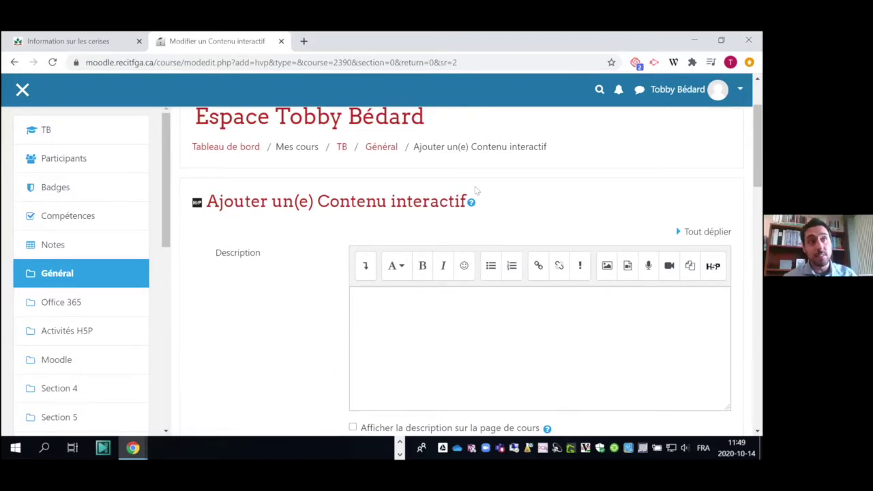
scroll(476, 191, "down", 2)
left_click(368, 180)
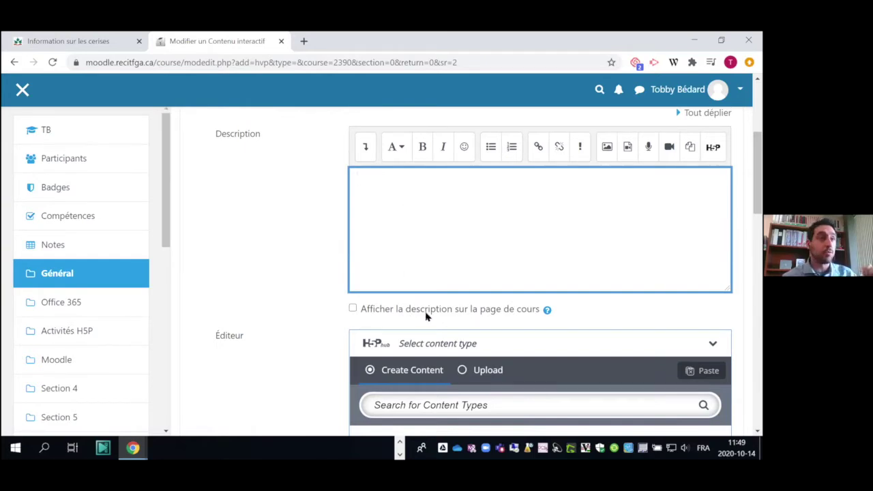
scroll(423, 240, "down", 1)
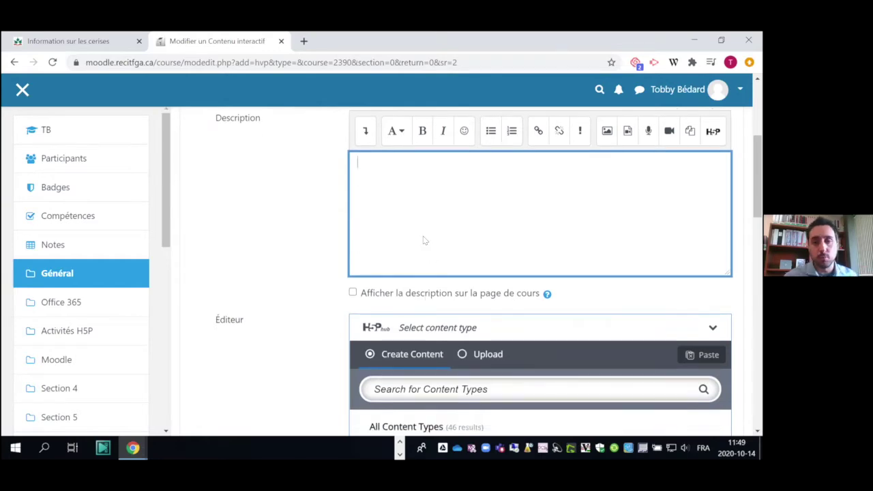
scroll(422, 240, "down", 3)
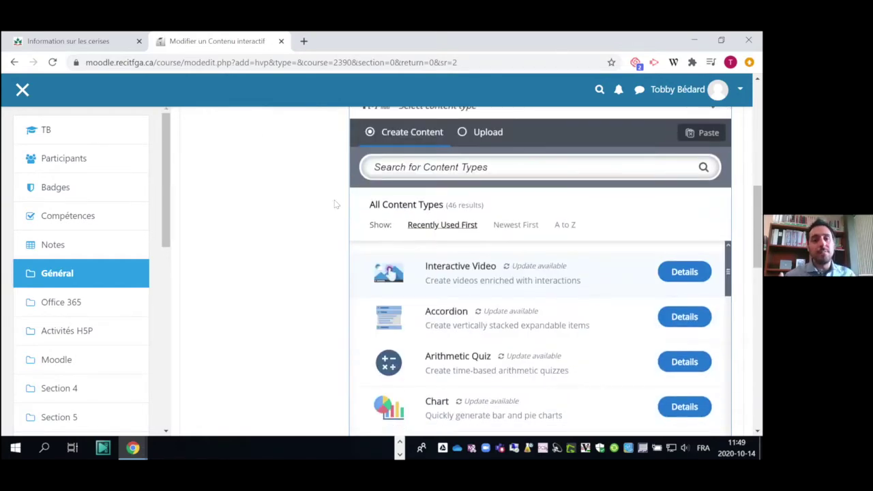
scroll(341, 204, "up", 1)
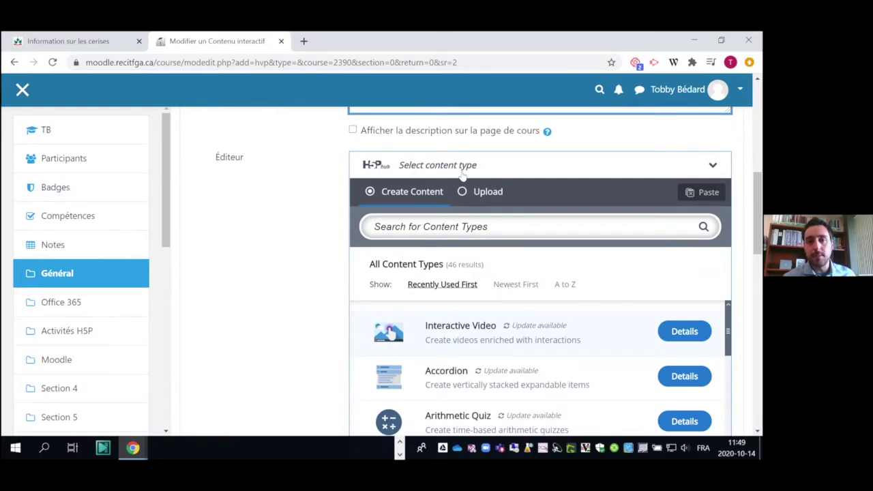
scroll(428, 183, "down", 2)
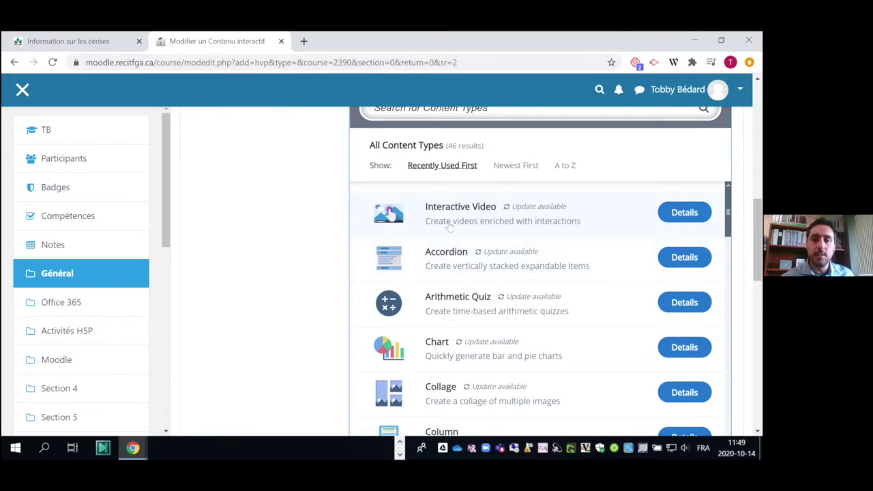
scroll(451, 235, "down", 1)
scroll(455, 244, "down", 1)
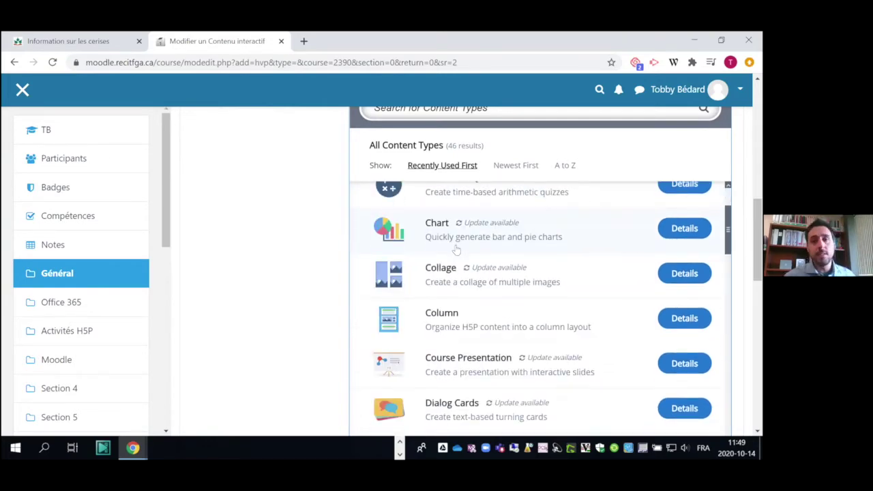
scroll(463, 268, "up", 2)
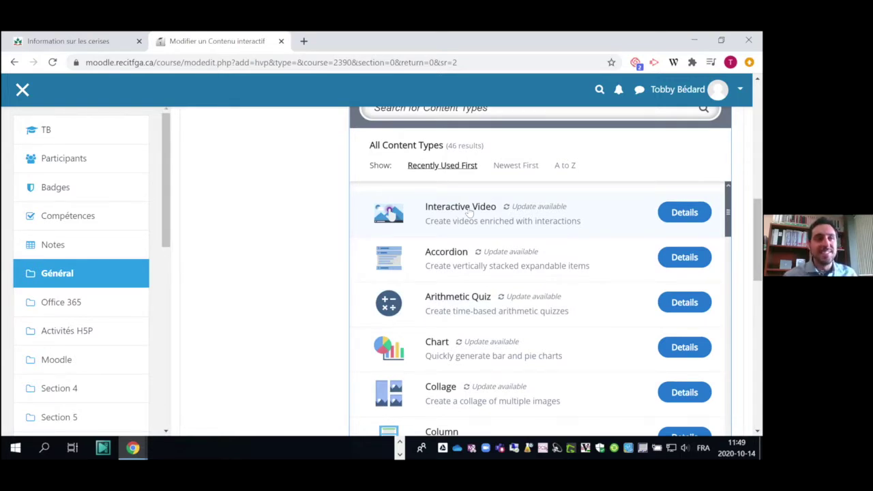
left_click(469, 213)
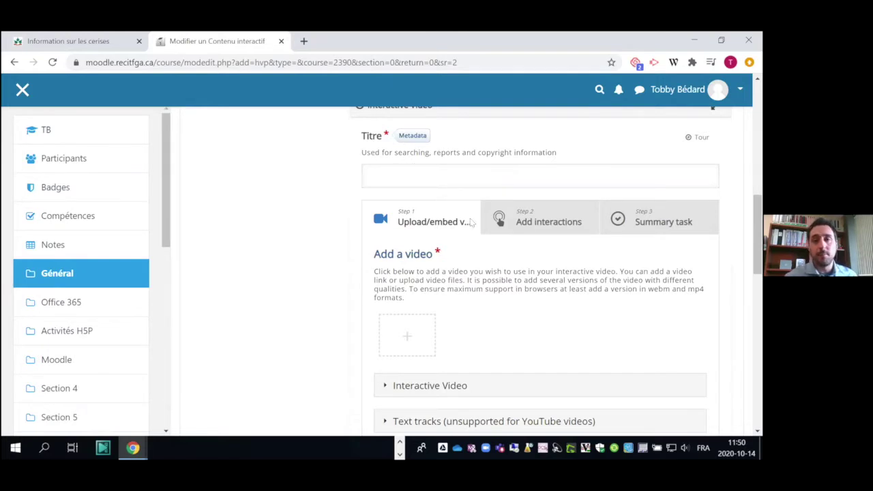
Enter "test" as the title of the interactive video.
scroll(472, 223, "up", 1)
left_click_drag(368, 167, 433, 166)
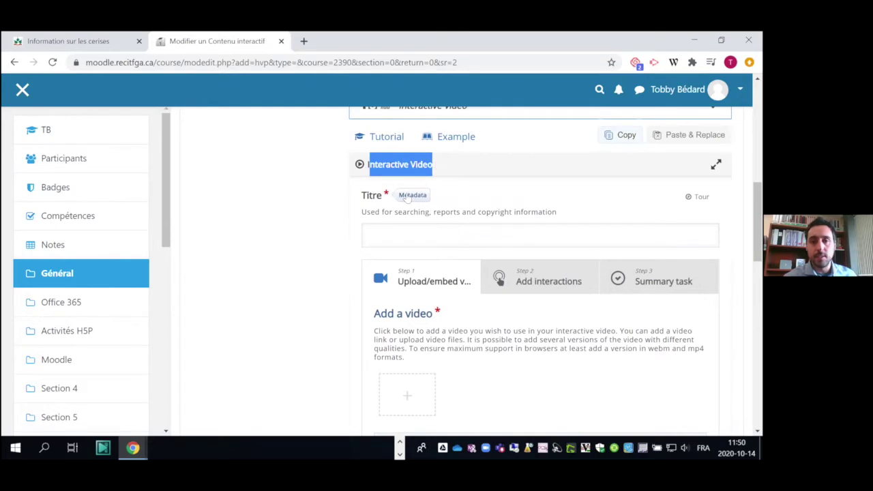
left_click(370, 202)
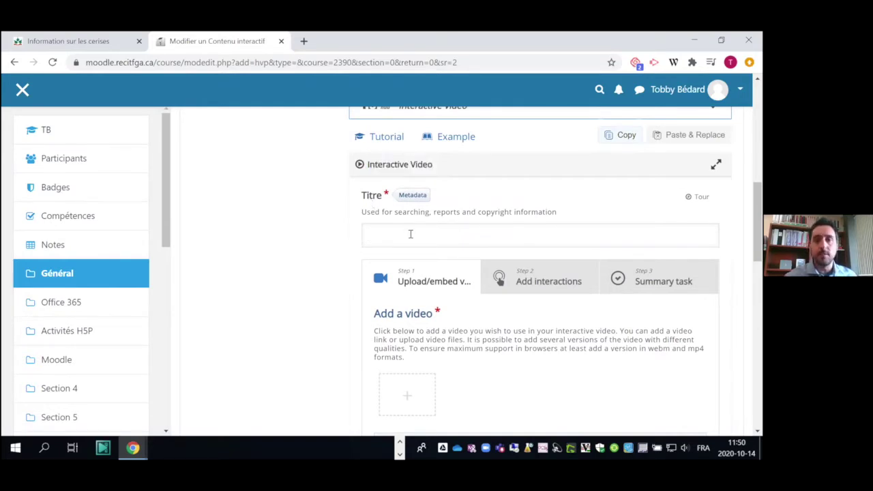
type("test")
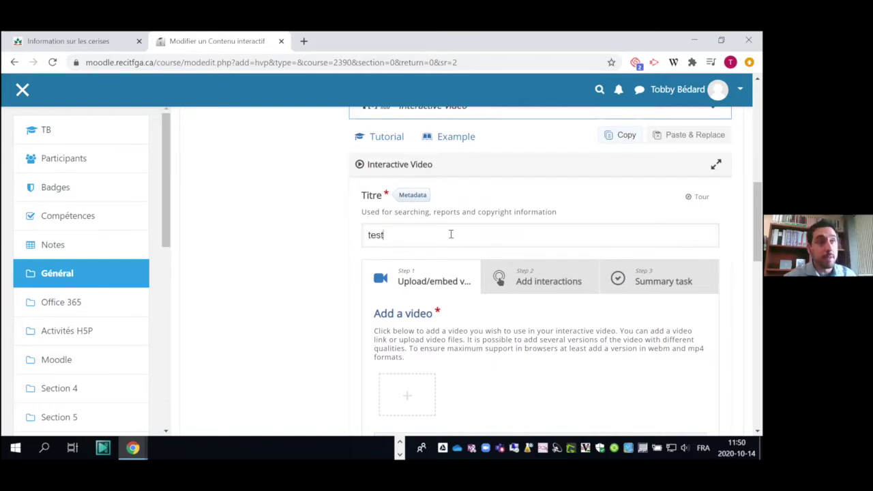
scroll(407, 259, "down", 1)
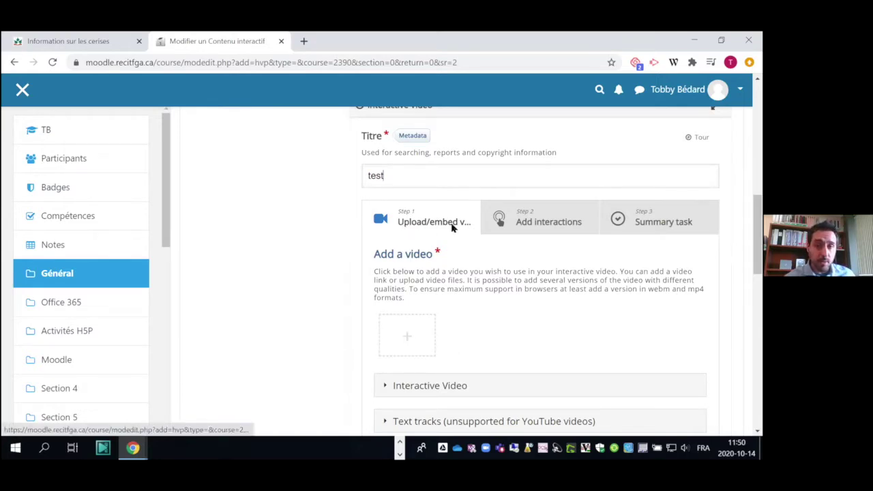
left_click(407, 336)
scroll(413, 277, "down", 2)
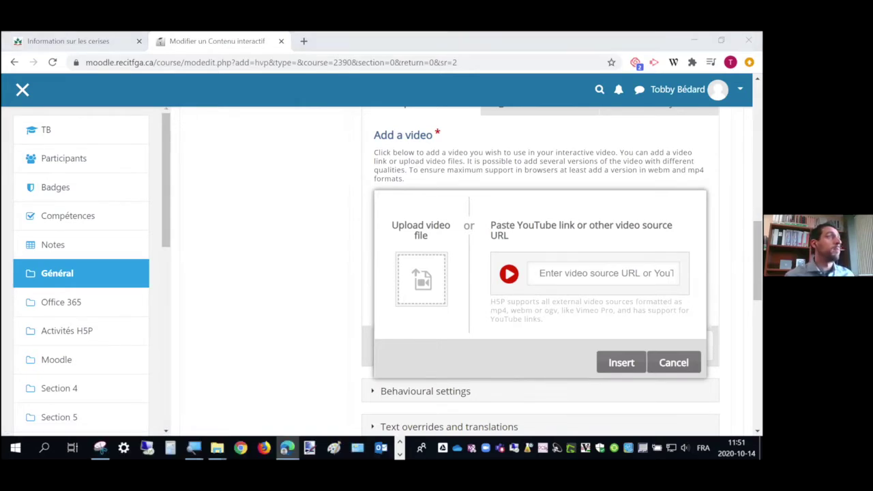
left_click(565, 272)
key("ctrl+v")
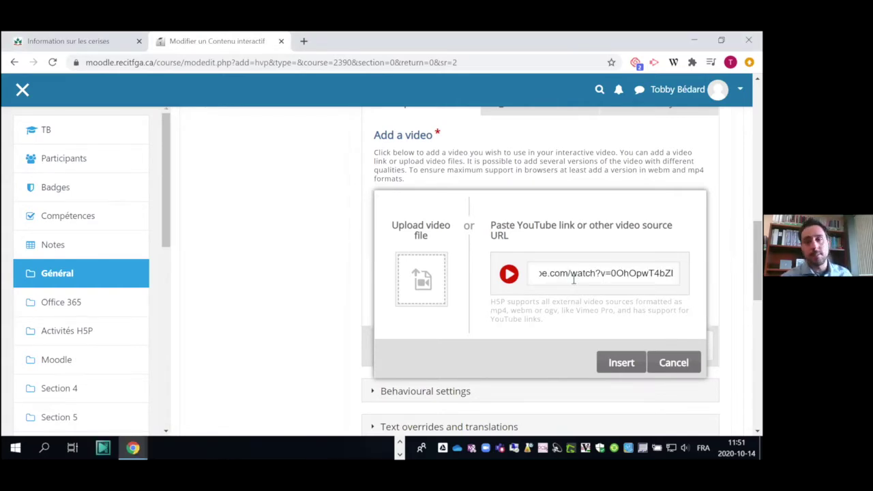
left_click(621, 362)
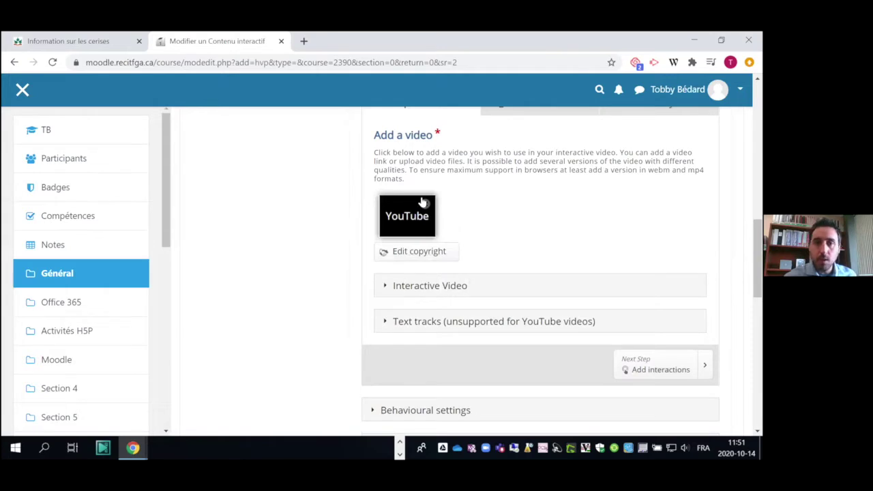
scroll(423, 257, "up", 1)
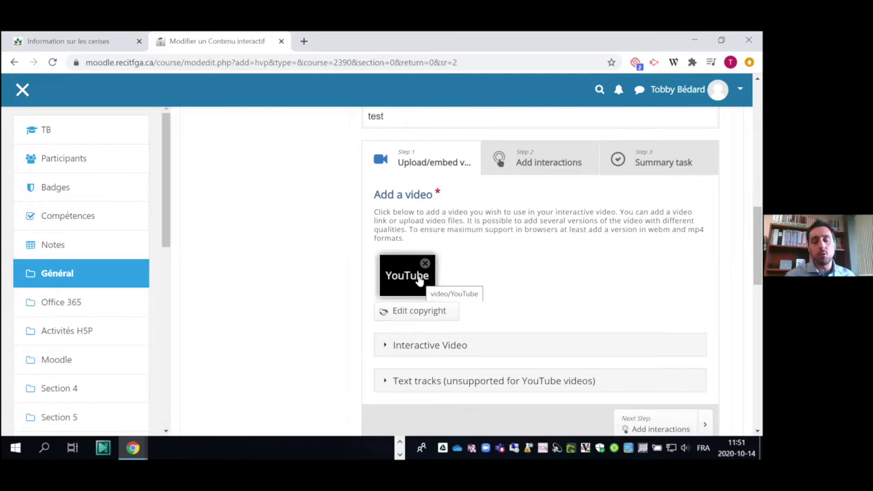
scroll(479, 256, "down", 1)
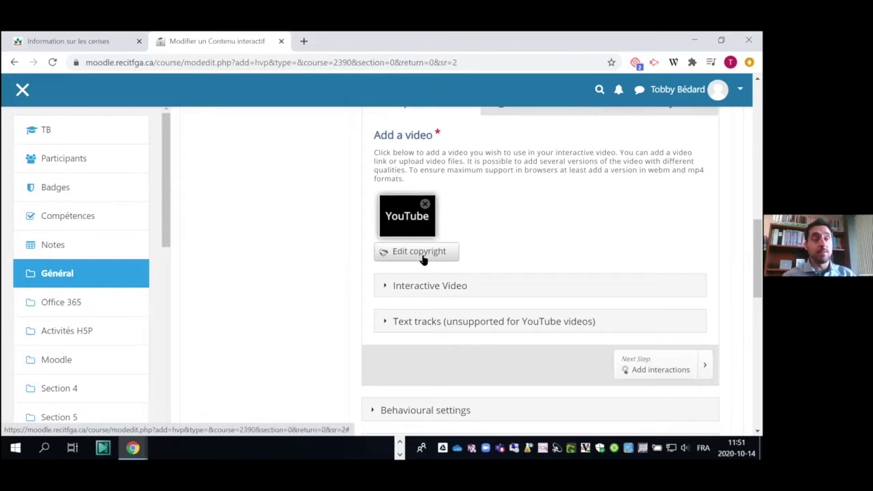
left_click(422, 253)
left_click(445, 254)
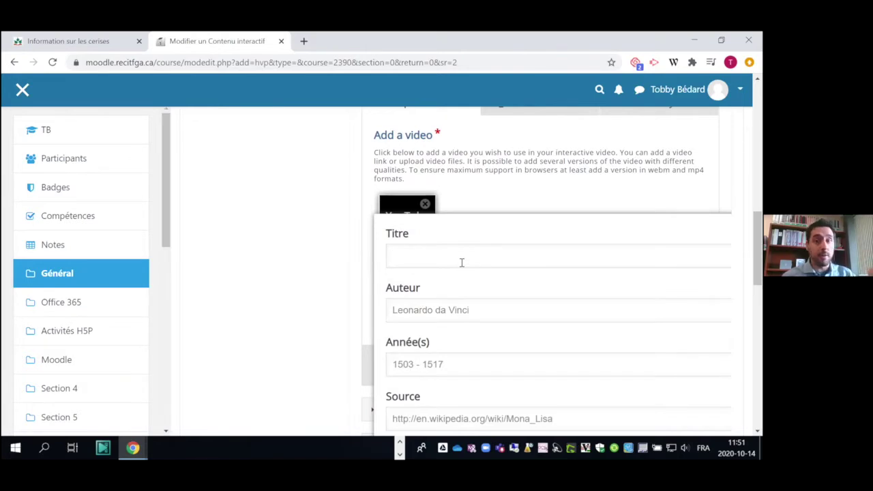
scroll(475, 293, "down", 1)
left_click(468, 249)
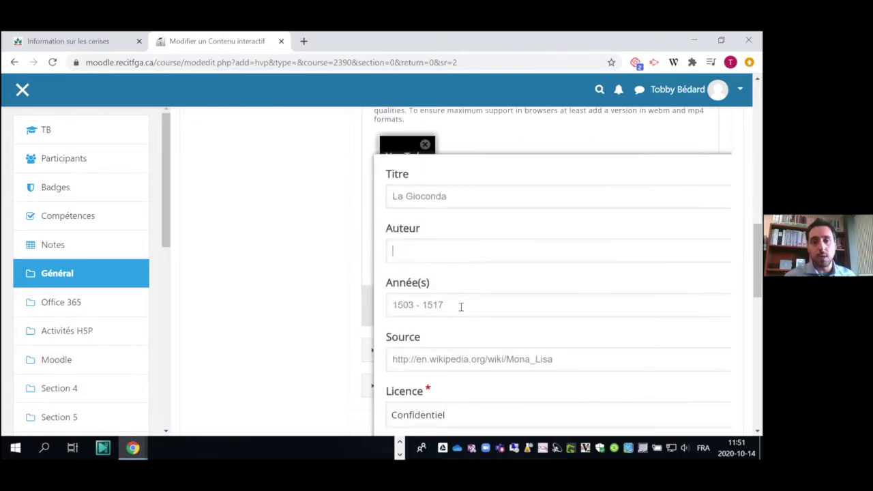
scroll(461, 307, "down", 2)
left_click(559, 240)
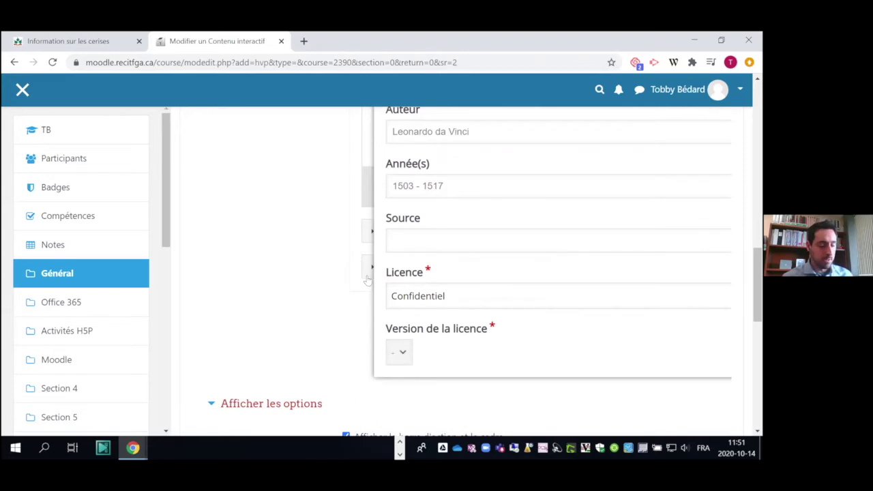
type("https://www.youtube.com/watch?v=0OhOpwT4bZI")
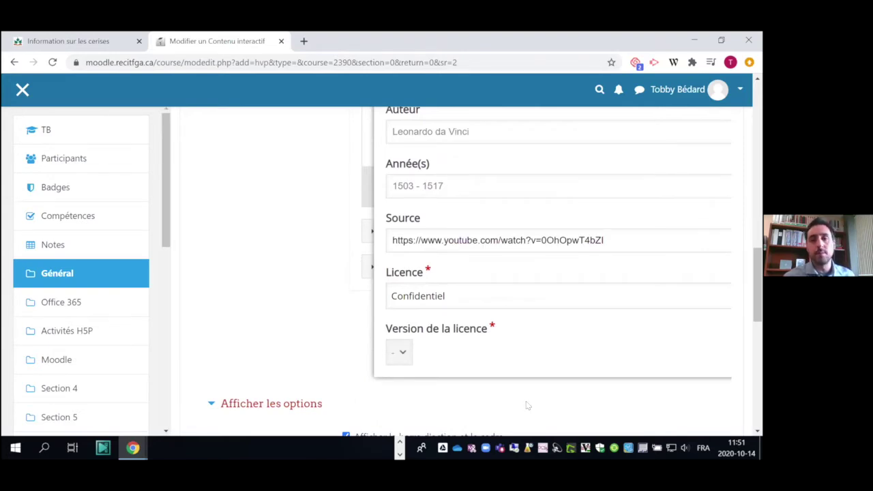
Collapse the course navigation sidebar to reveal the full width of the copyright form.
scroll(617, 358, "up", 3)
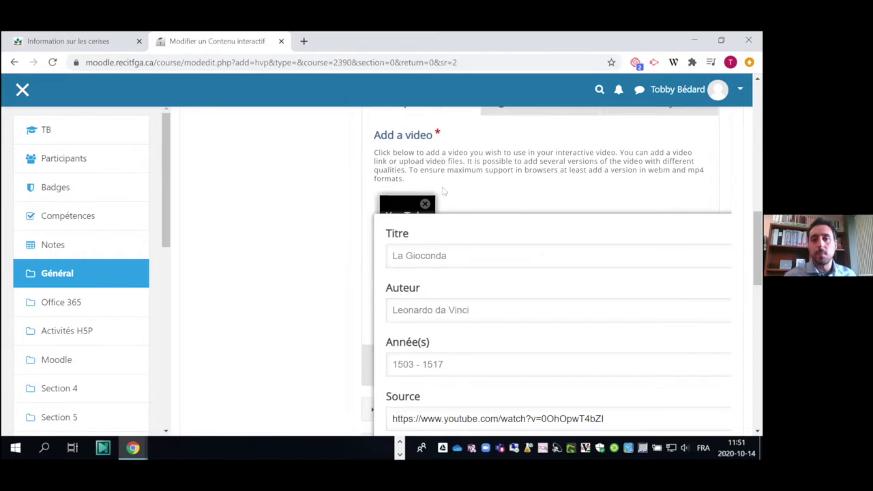
scroll(442, 191, "up", 1)
scroll(458, 221, "down", 5)
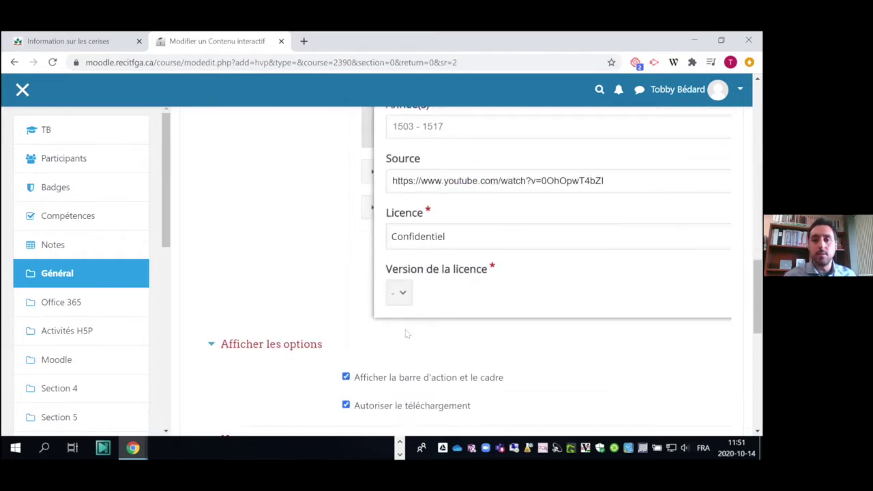
scroll(377, 248, "up", 3)
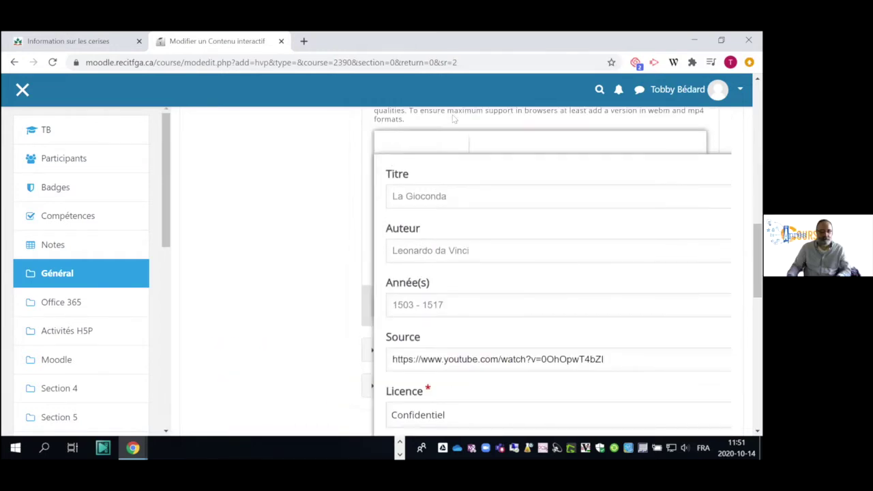
scroll(473, 195, "up", 2)
scroll(347, 236, "down", 2)
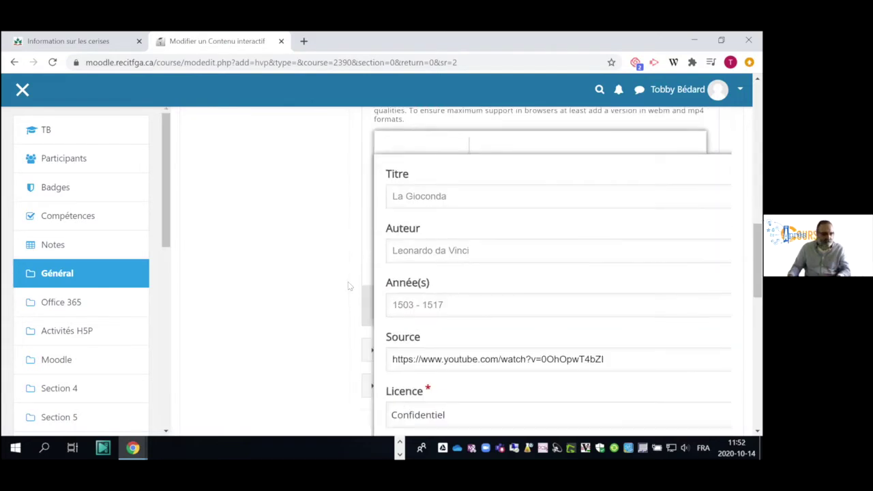
left_click(23, 90)
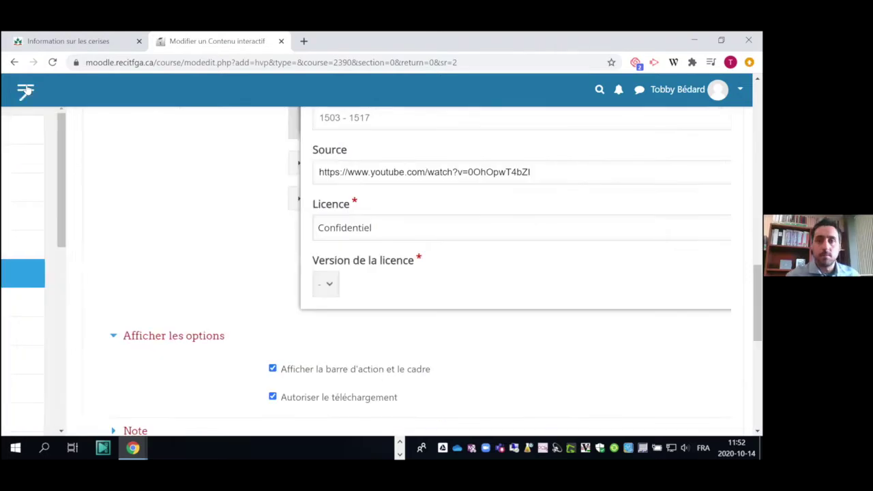
scroll(658, 289, "up", 2)
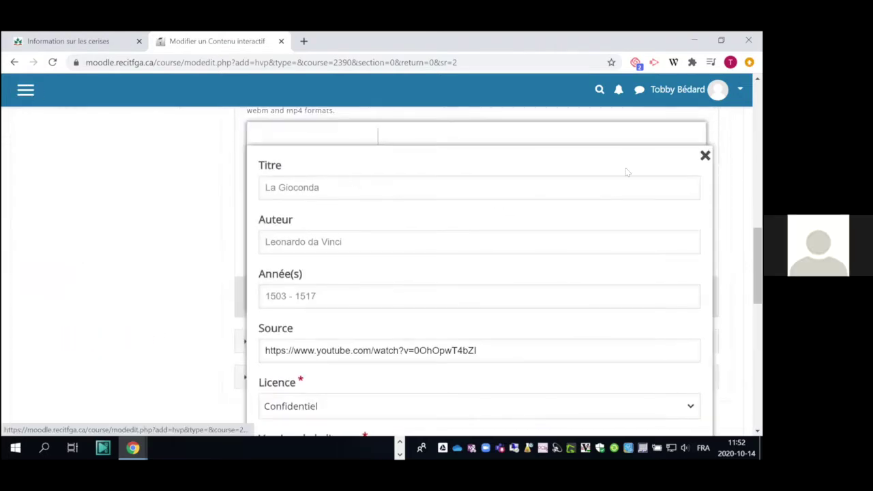
Close the video's copyright form, save the interactive video activity and return to the course.
left_click(705, 155)
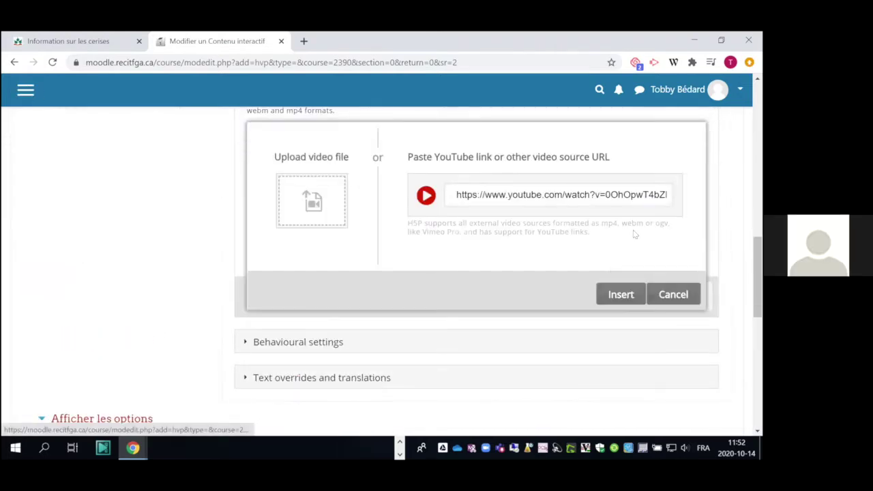
scroll(624, 282, "up", 2)
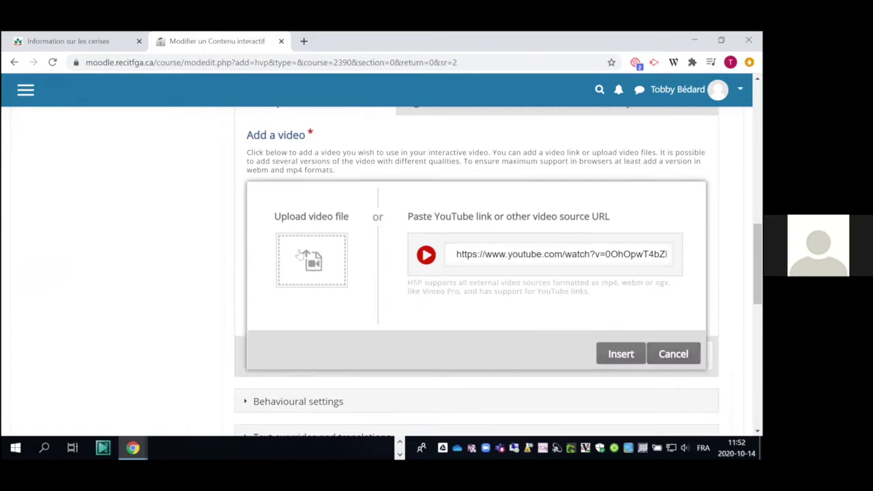
scroll(355, 207, "up", 3)
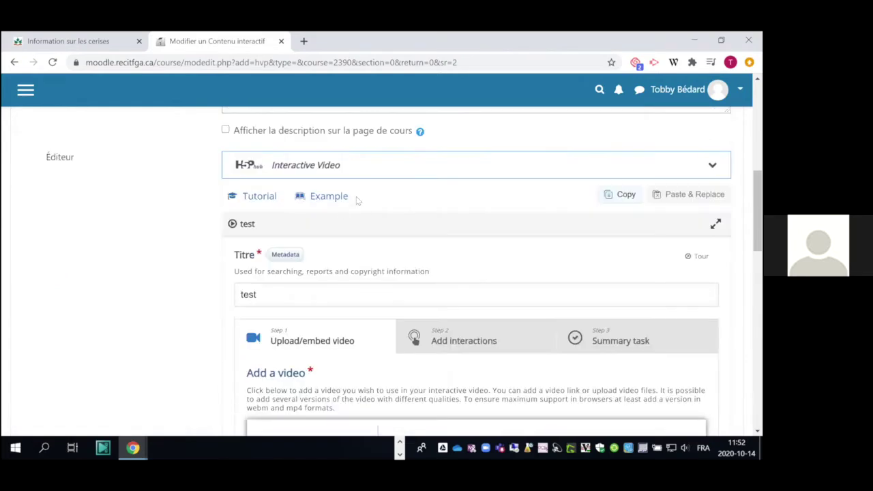
scroll(355, 199, "up", 5)
scroll(344, 185, "down", 2)
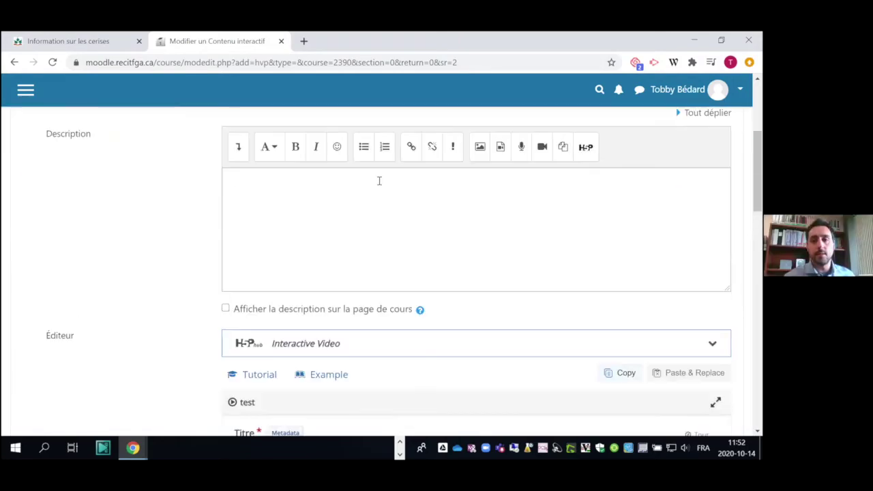
scroll(379, 181, "down", 20)
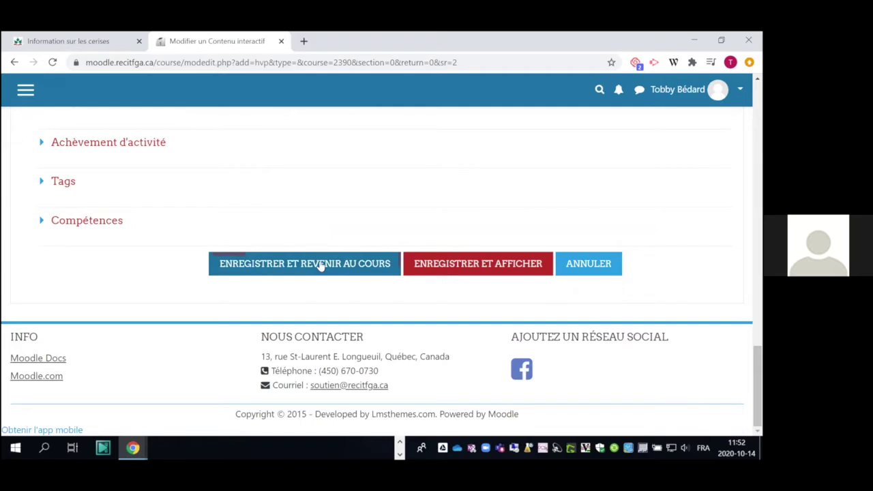
left_click(355, 270)
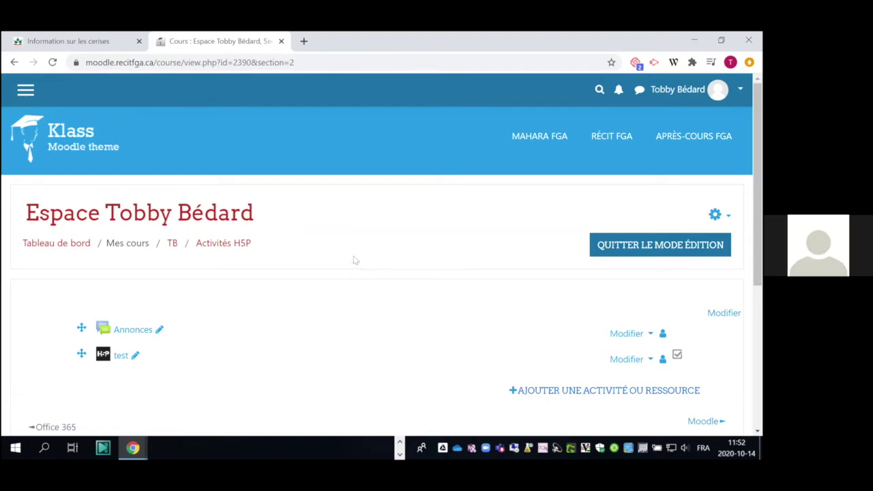
Open the list of activities available to add to the course and read the description of the H5P activity.
scroll(352, 225, "down", 5)
scroll(542, 268, "up", 2)
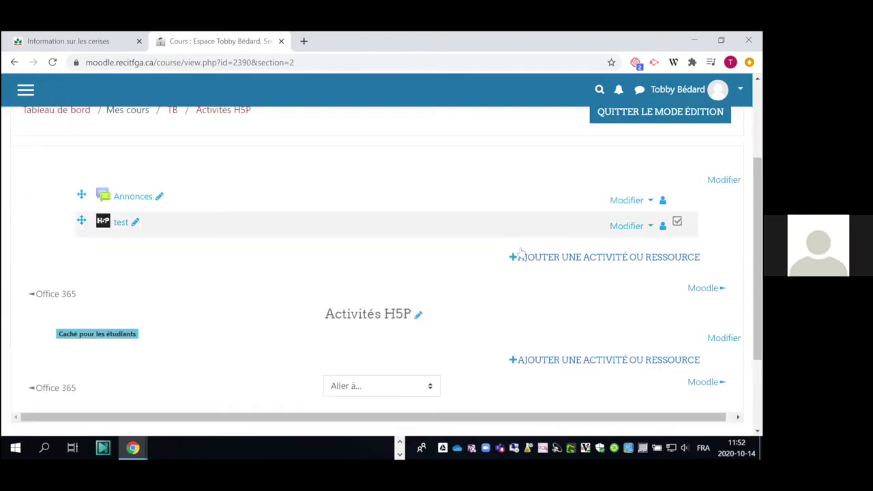
left_click(524, 256)
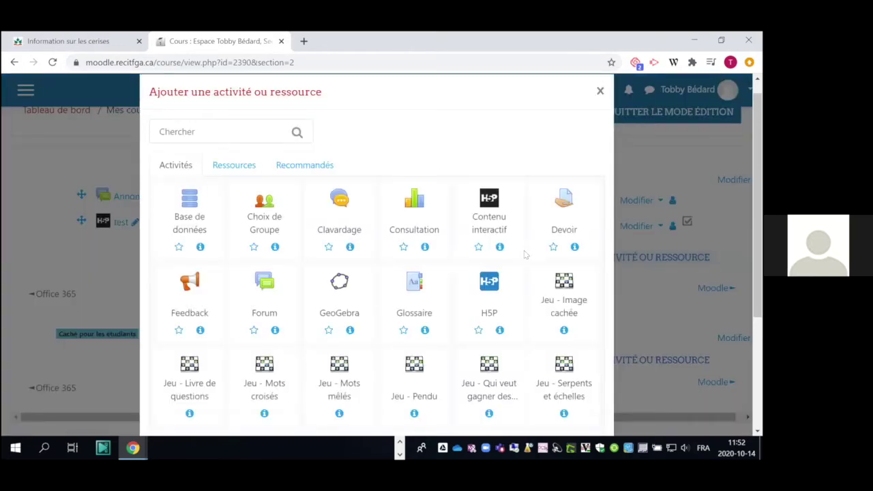
scroll(500, 242, "down", 1)
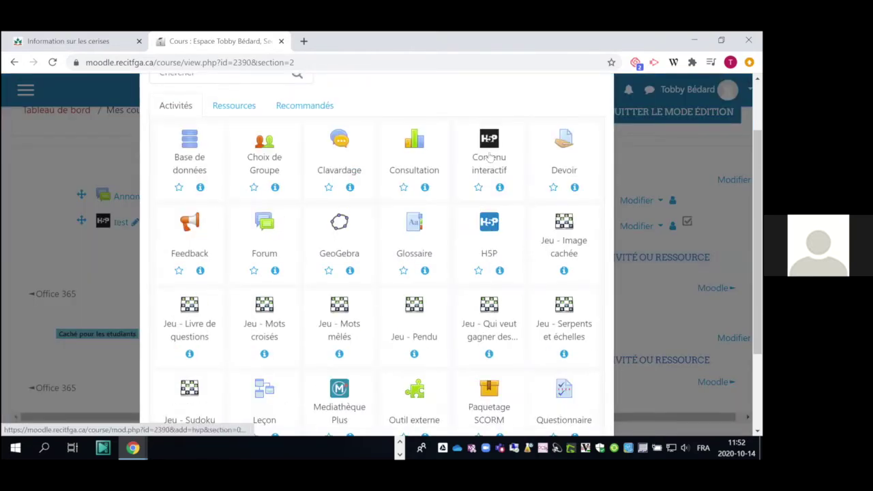
left_click(500, 272)
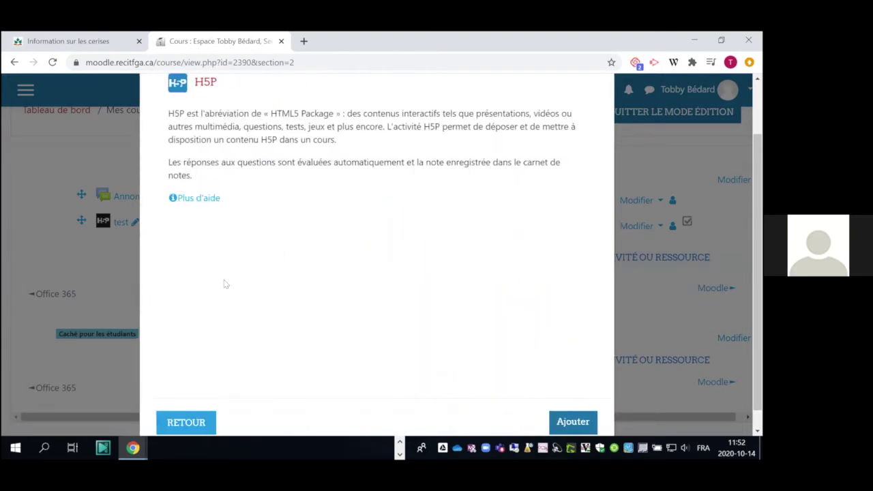
left_click(161, 428)
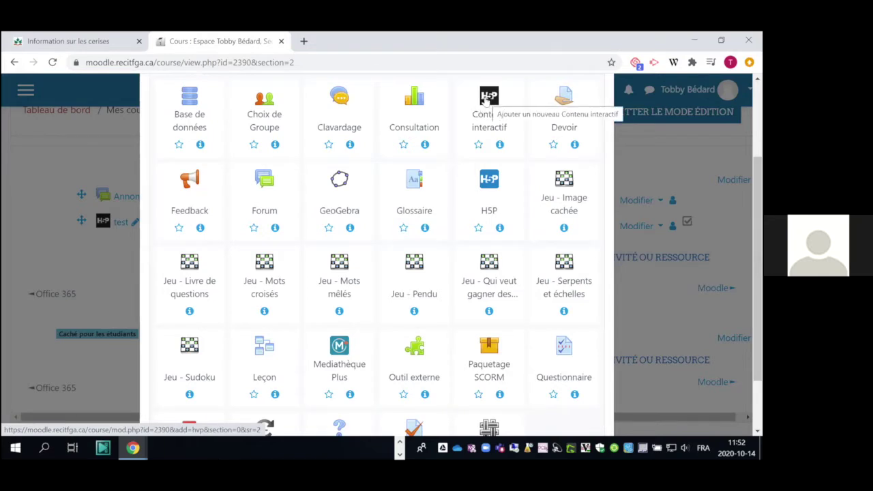
Start adding a new H5P activity and look through its settings form, including the package file area.
left_click(488, 180)
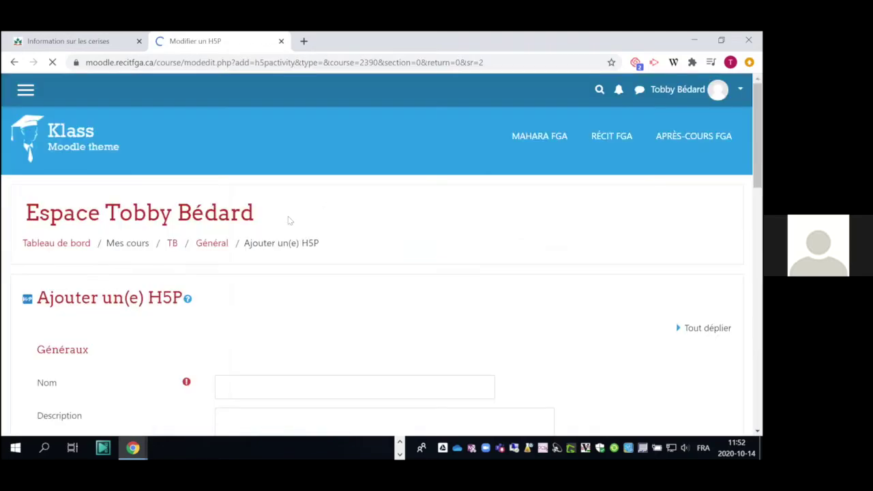
scroll(288, 220, "down", 6)
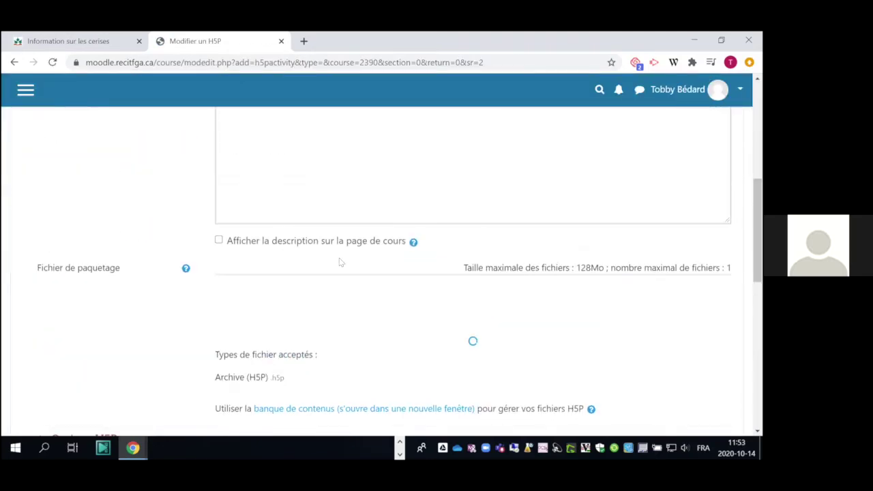
scroll(340, 238, "up", 3)
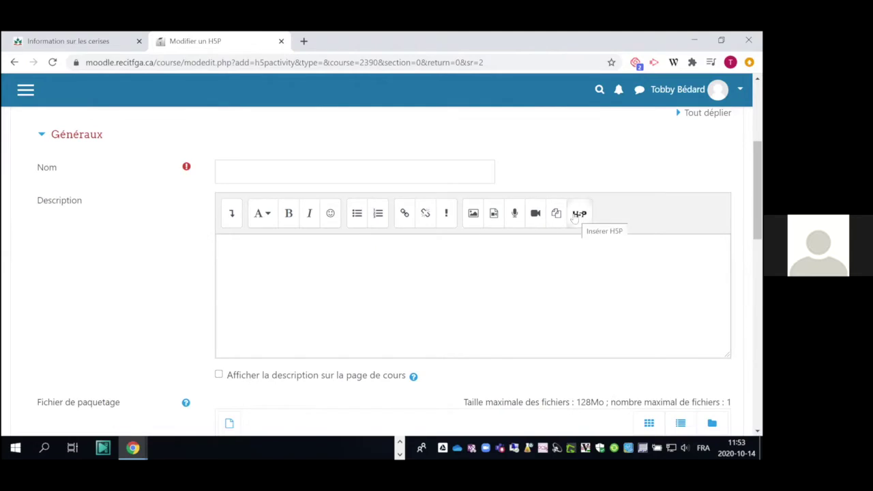
scroll(519, 205, "down", 5)
scroll(518, 201, "down", 3)
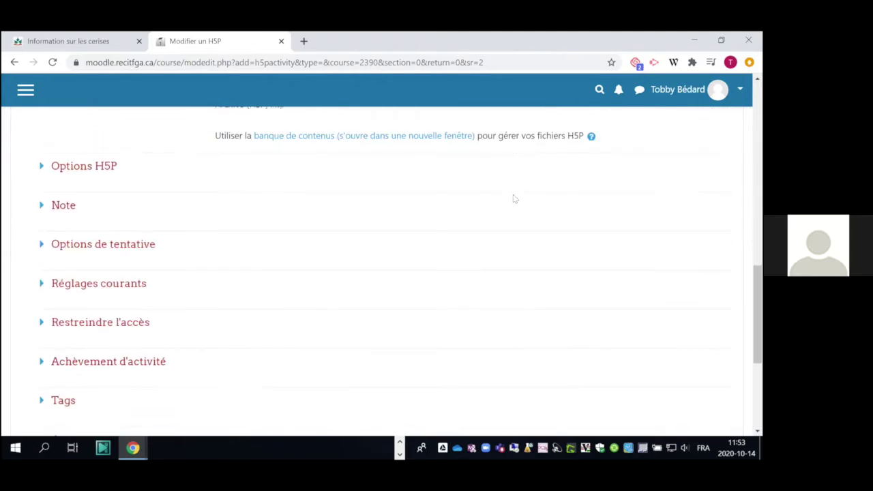
scroll(579, 202, "up", 7)
Open the H5P insertion dialog of the description editor, view its H5P options and close it without inserting anything.
left_click(580, 213)
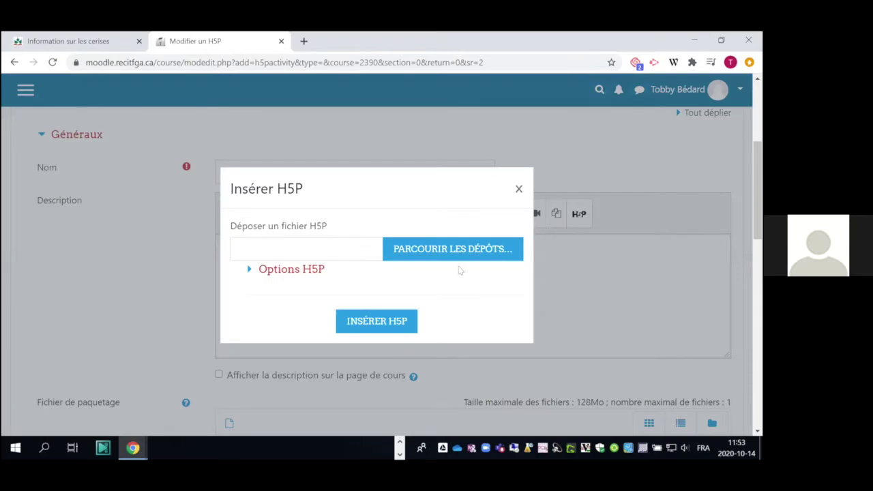
left_click(516, 194)
scroll(185, 175, "up", 1)
scroll(186, 175, "up", 2)
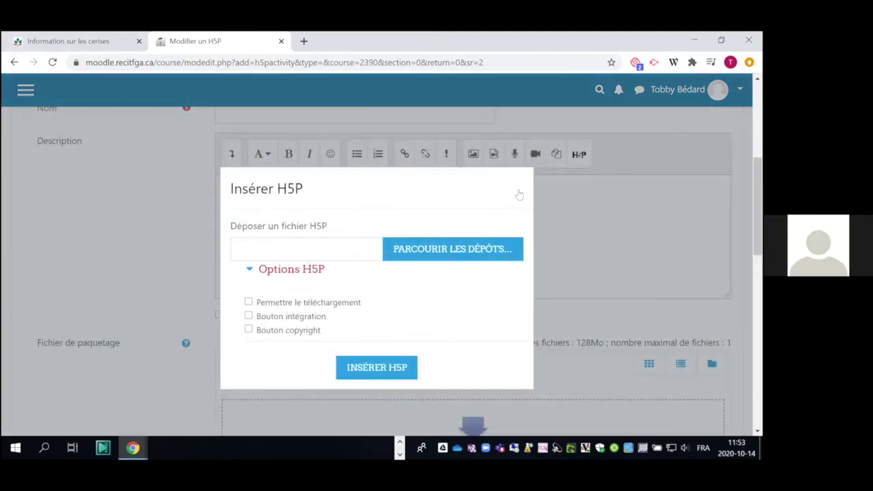
left_click(518, 193)
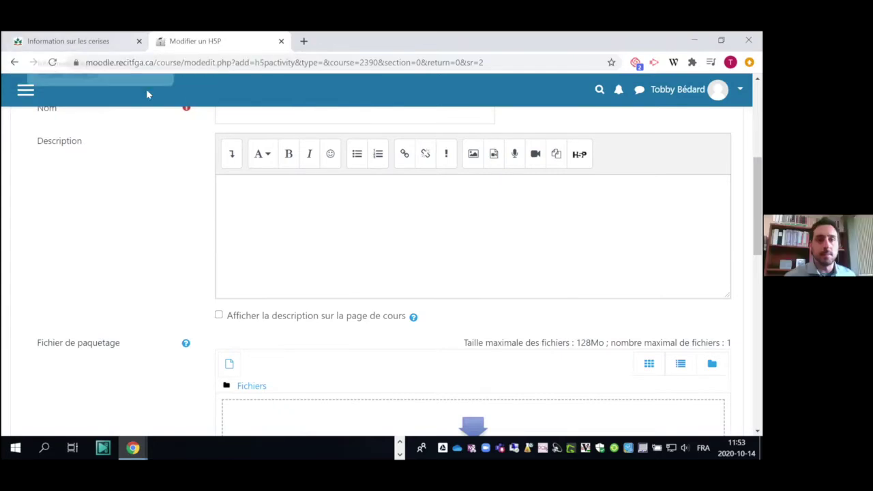
Cancel the new H5P activity and go back to the course page.
scroll(438, 286, "down", 5)
scroll(439, 286, "down", 5)
left_click(437, 246)
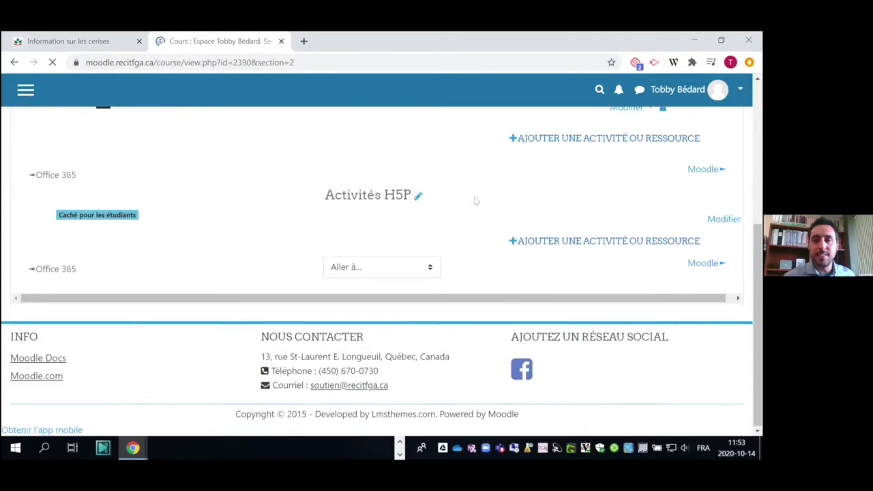
Open the settings of the "test" interactive content and go to its embedded YouTube video.
scroll(292, 228, "up", 3)
left_click(634, 285)
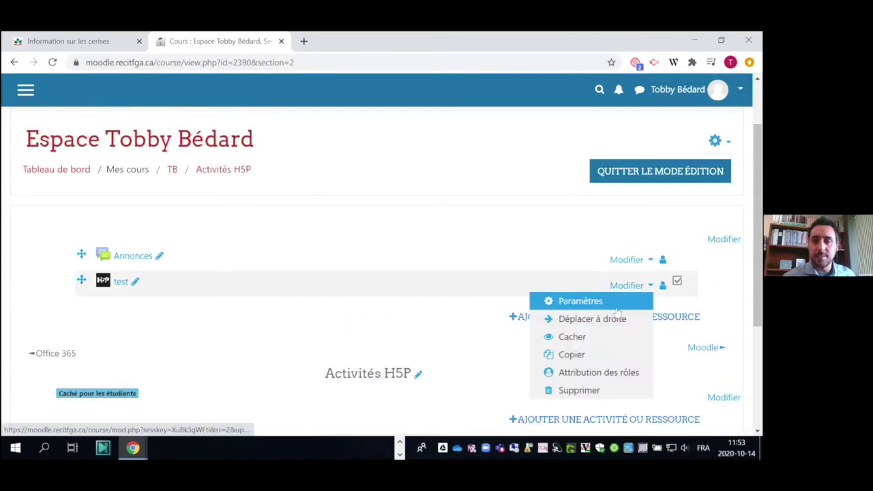
left_click(594, 302)
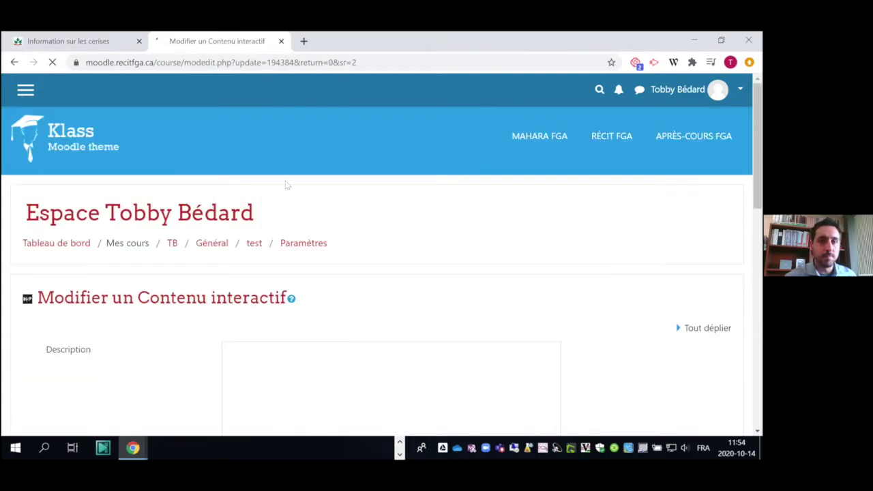
scroll(354, 182, "down", 3)
scroll(353, 188, "down", 4)
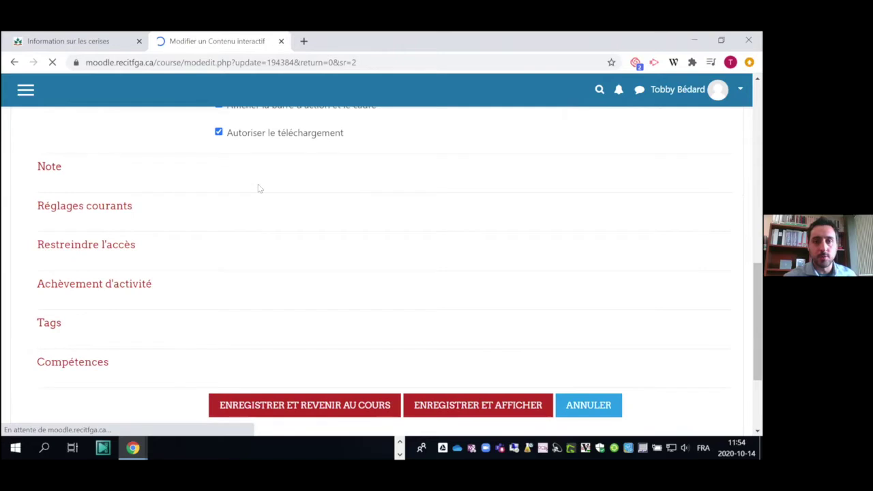
scroll(296, 207, "up", 2)
scroll(297, 208, "up", 1)
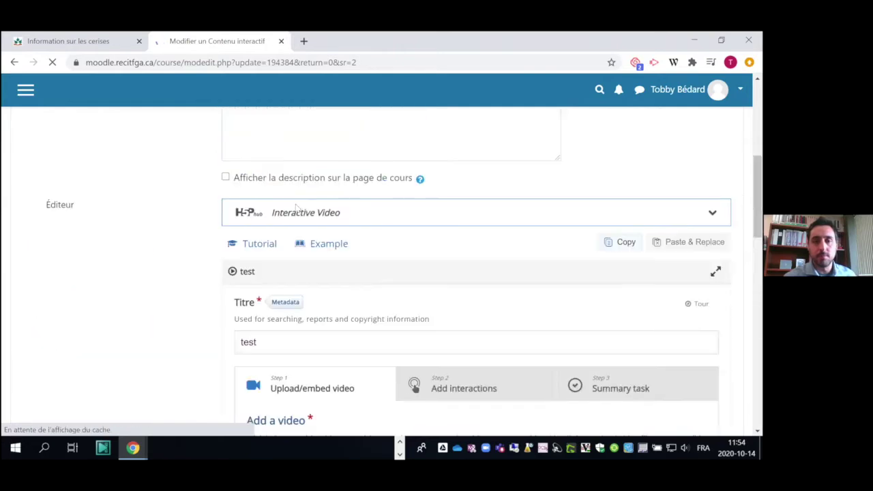
scroll(305, 204, "down", 2)
scroll(316, 185, "down", 4)
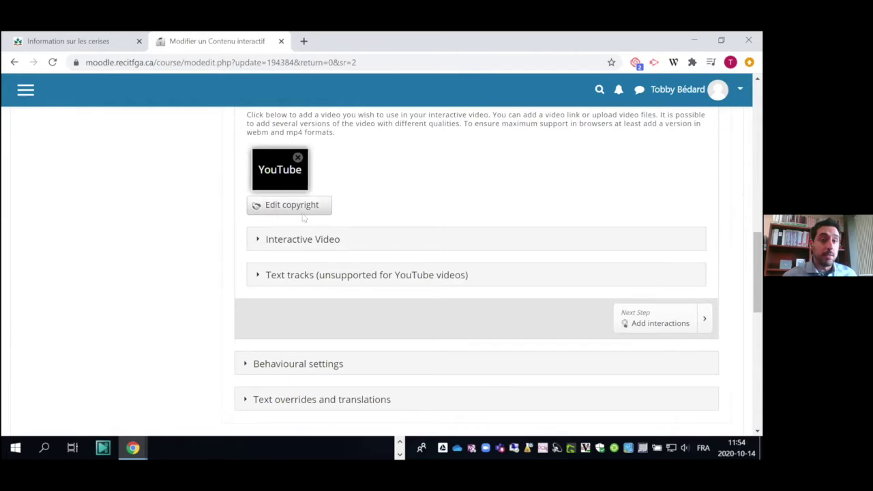
Expand the Interactive Video section and review its title, short description and poster image fields and the remaining activity options.
left_click(333, 245)
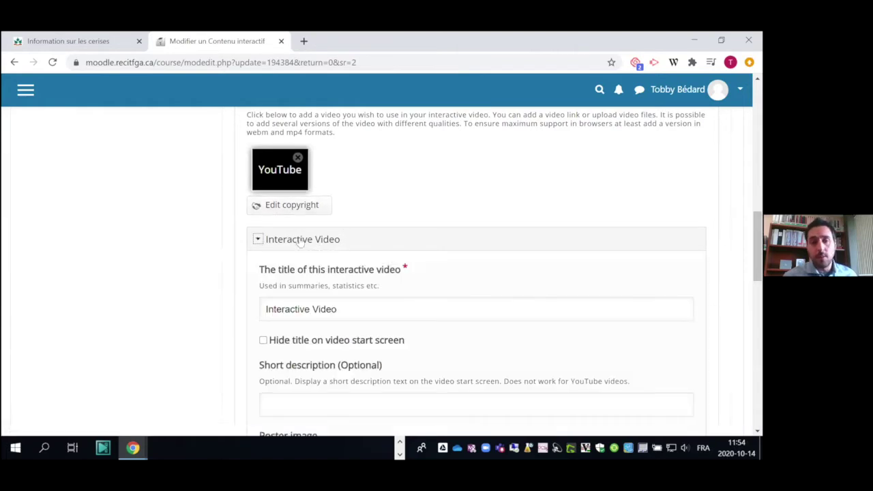
scroll(309, 222, "down", 1)
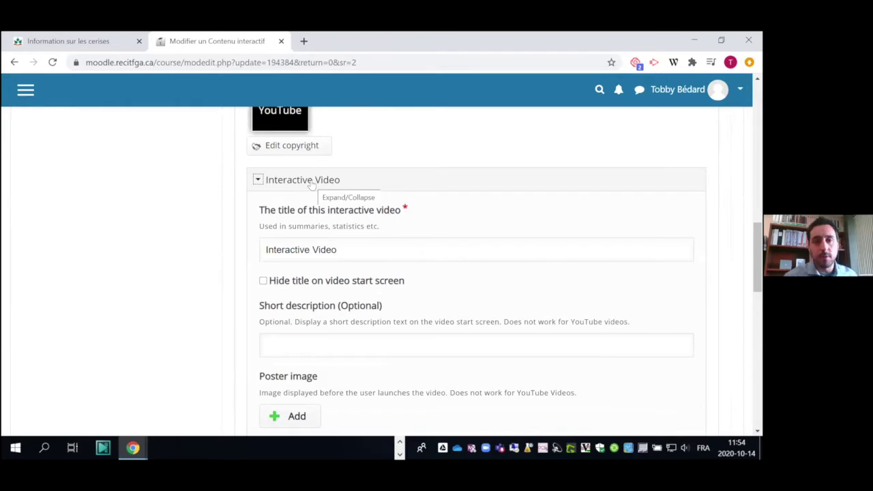
scroll(311, 186, "down", 2)
scroll(341, 137, "up", 1)
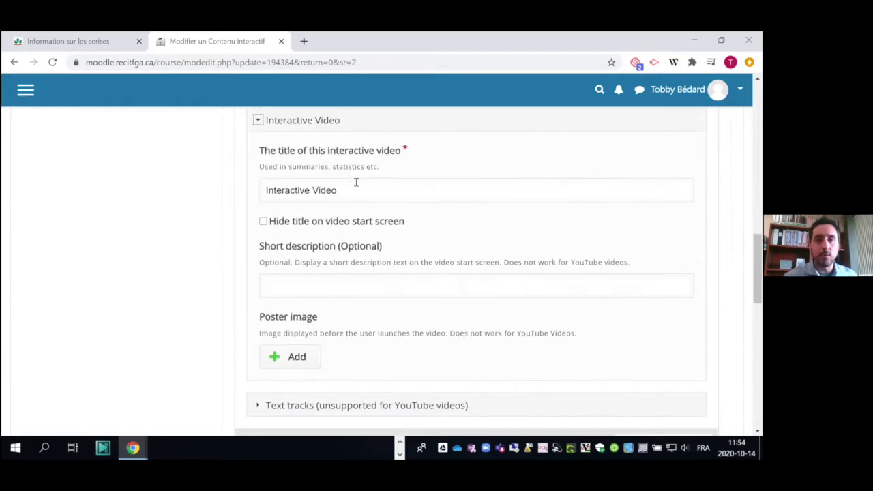
left_click(336, 285)
scroll(293, 243, "down", 2)
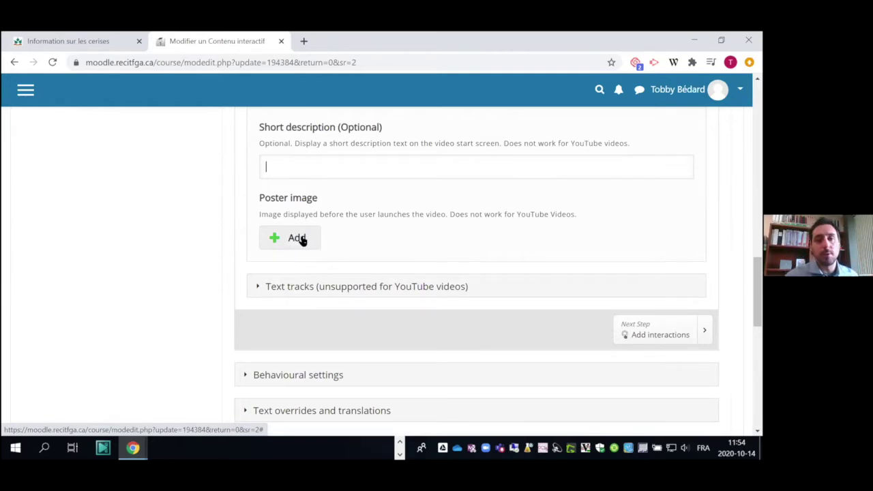
scroll(325, 225, "down", 2)
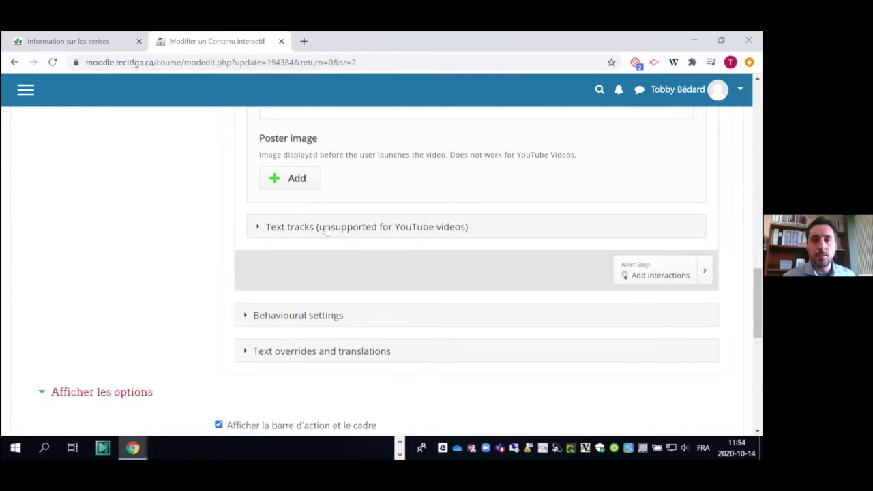
scroll(259, 221, "down", 3)
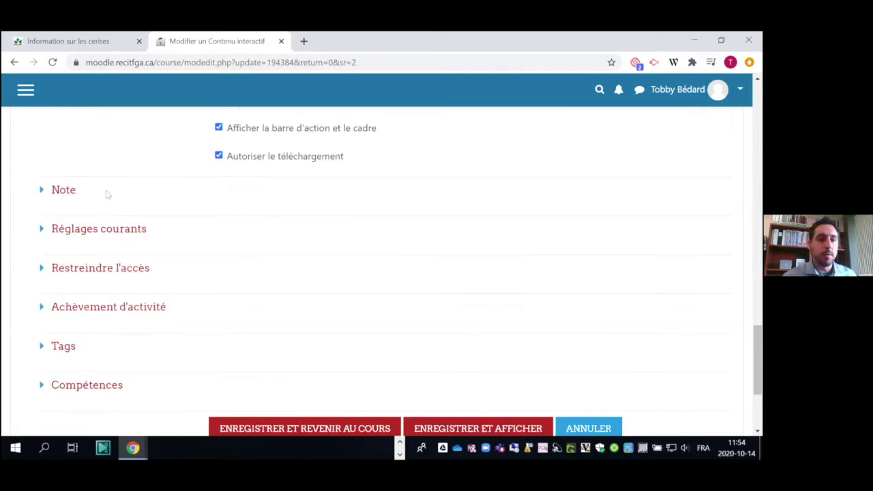
scroll(152, 302, "up", 6)
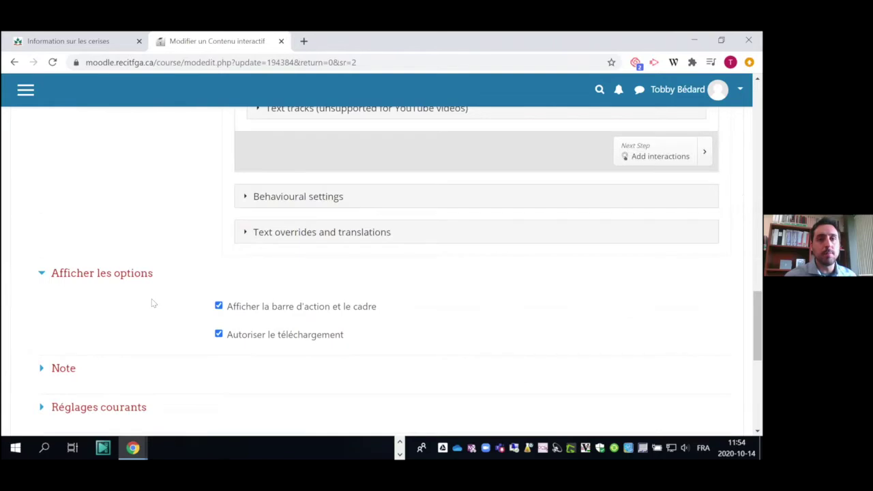
scroll(153, 302, "up", 4)
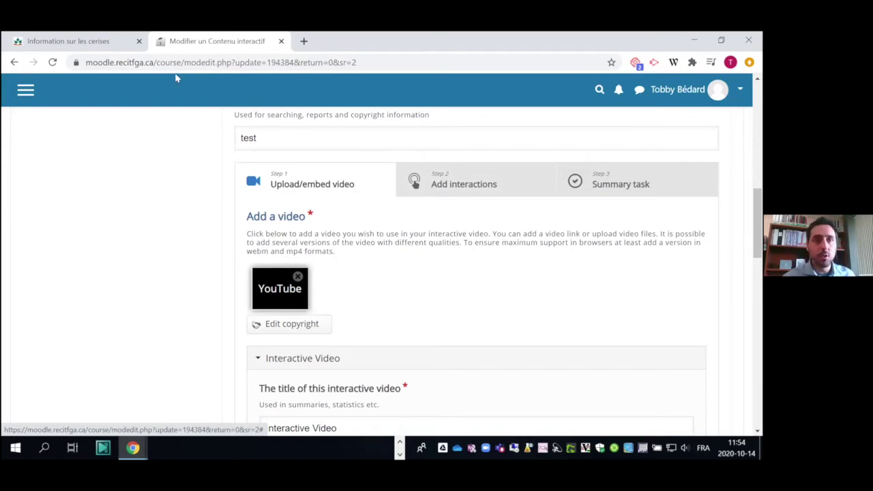
Switch to the "Information sur les cerises" page and view the interactive elements placed on the cherry image.
left_click(104, 39)
scroll(265, 236, "up", 2)
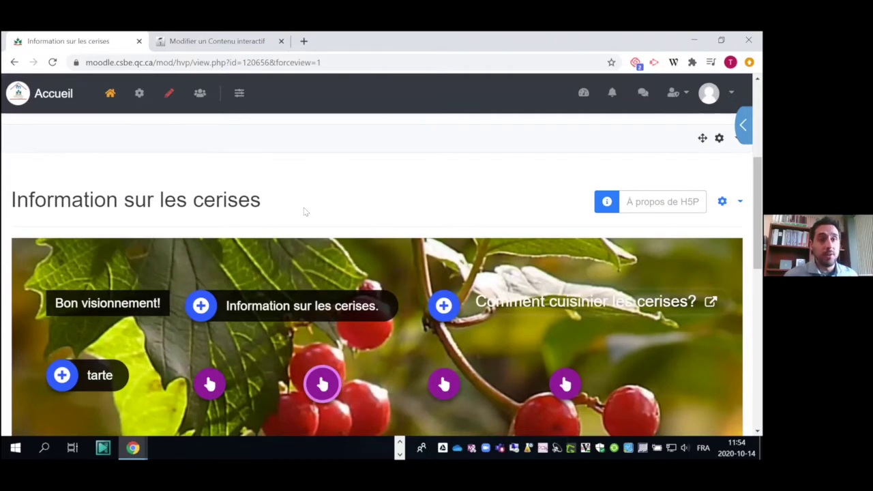
scroll(310, 209, "down", 1)
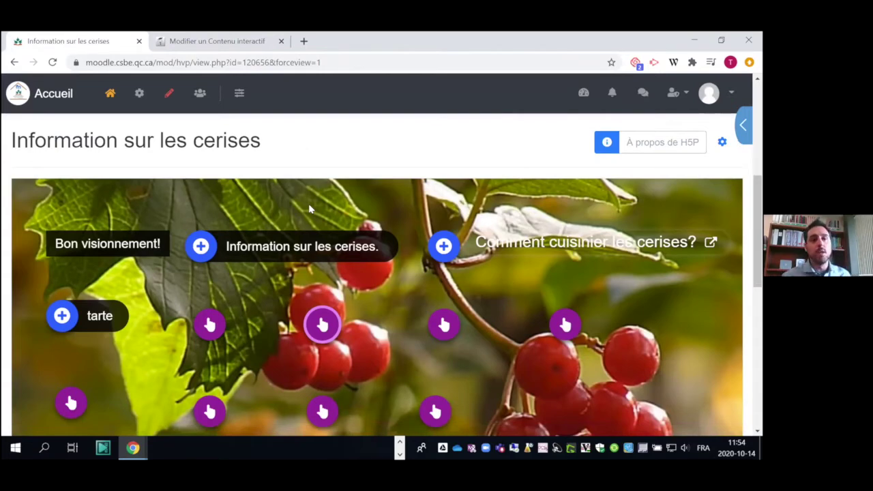
scroll(314, 190, "down", 1)
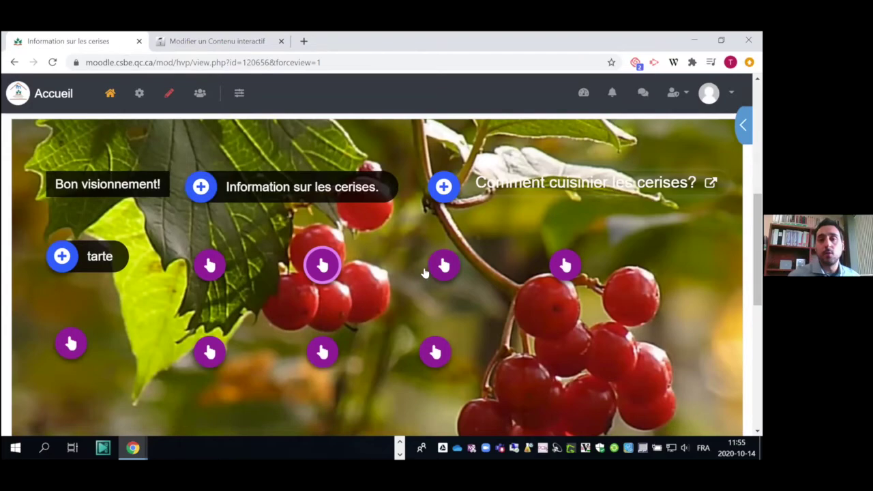
Open the "Choisissez l'affirmation exacte" question on the cherry video, view its answer choices and close it.
scroll(340, 177, "up", 2)
scroll(363, 234, "down", 2)
scroll(341, 204, "up", 1)
scroll(409, 204, "down", 1)
scroll(576, 215, "up", 1)
scroll(576, 216, "down", 1)
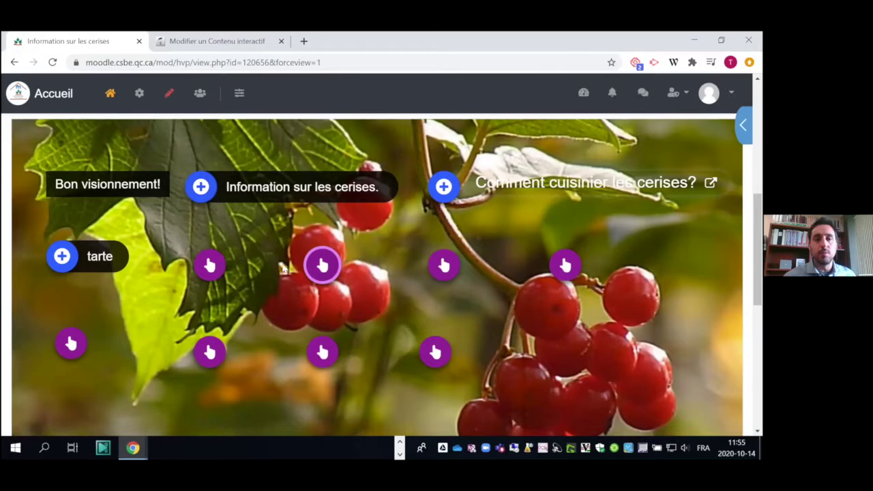
left_click(214, 267)
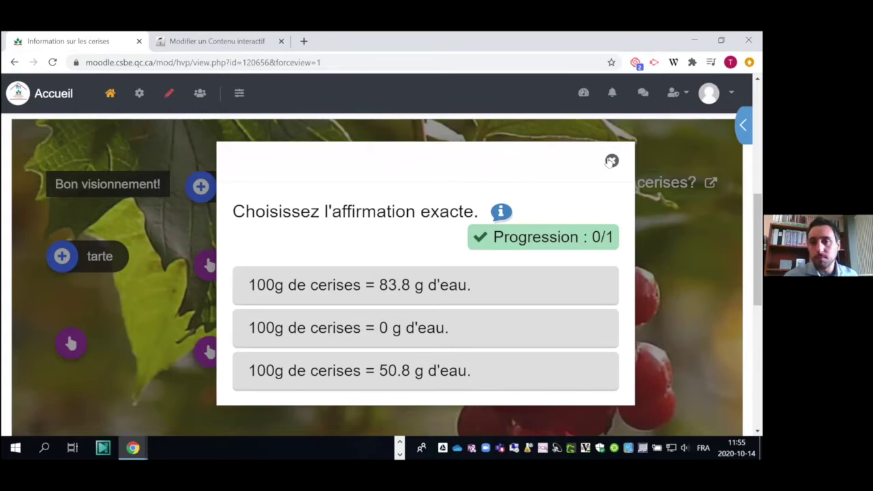
left_click(668, 262)
Open the settings of the "Information sur les cerises" activity and go to its Interactive Video editor.
scroll(682, 245, "up", 2)
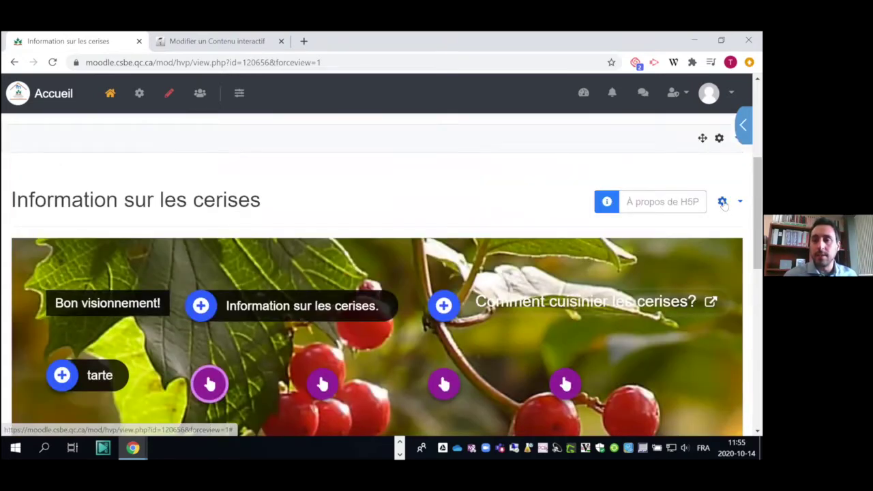
left_click(722, 202)
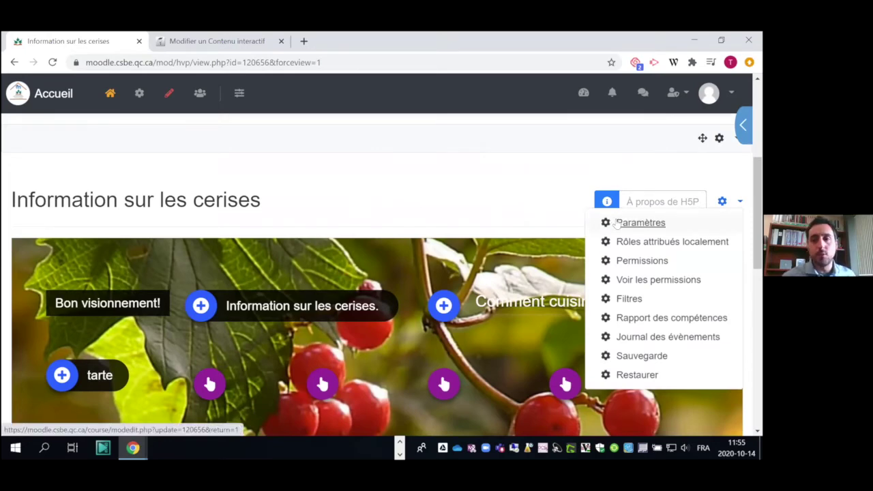
left_click(616, 221)
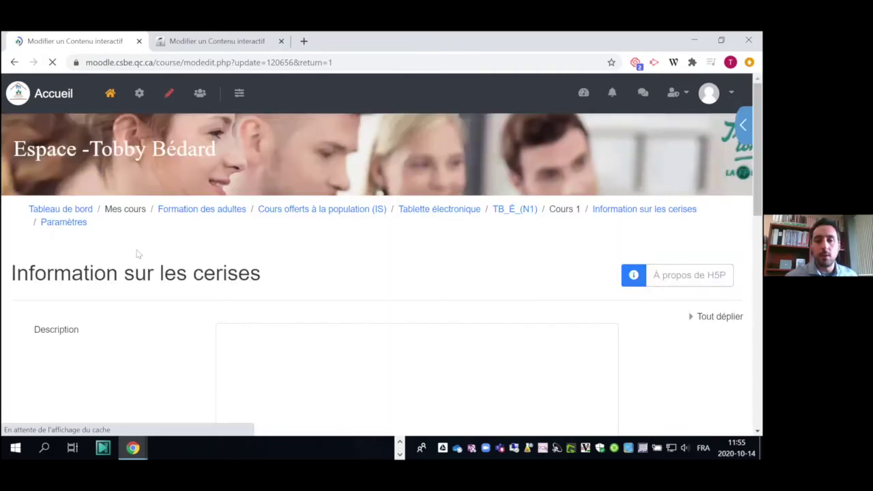
scroll(194, 214, "down", 5)
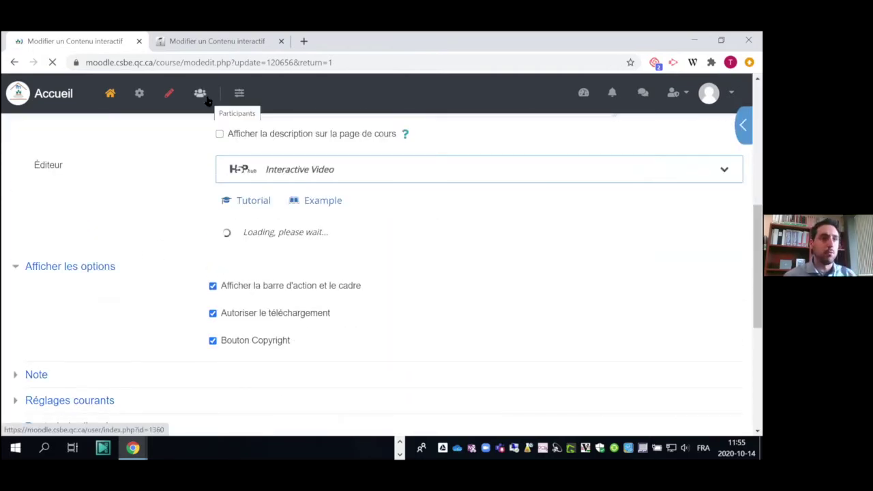
scroll(242, 172, "down", 2)
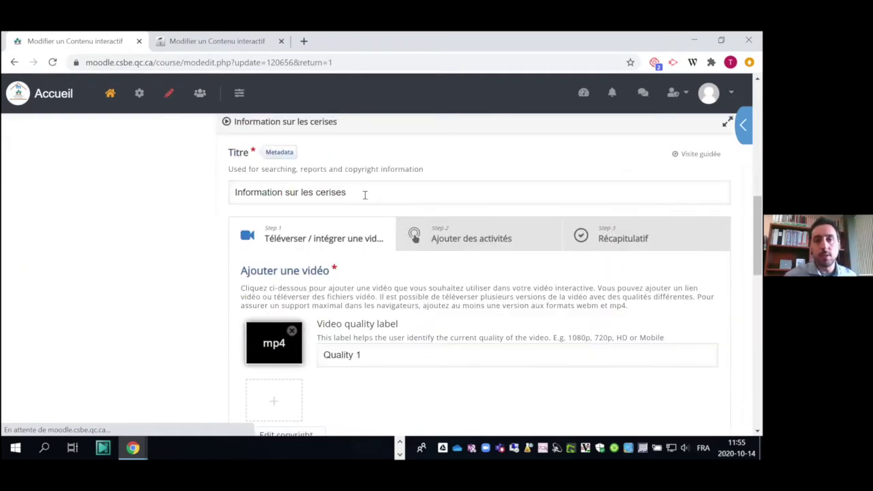
Review the uploaded mp4 video, open the "Ajouter des activités" stage of the editor and enlarge the page view.
scroll(392, 279, "down", 1)
scroll(392, 278, "down", 1)
scroll(413, 259, "up", 2)
left_click(463, 234)
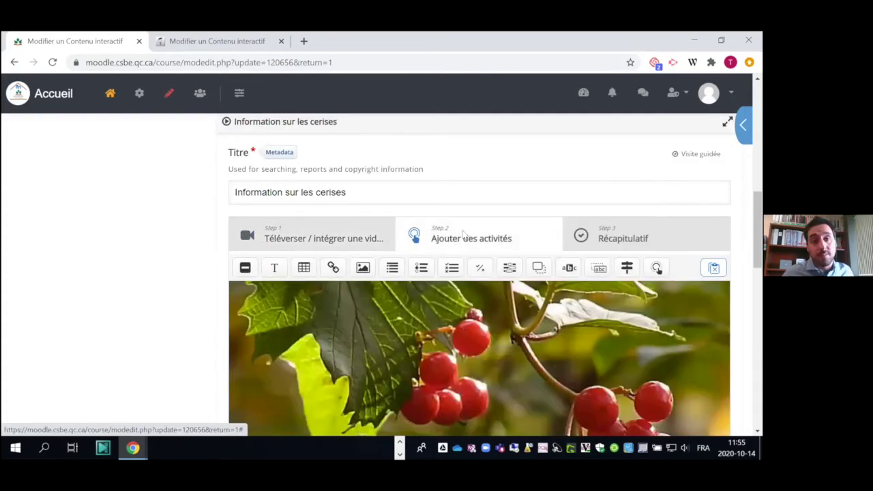
key("ctrl+plus")
scroll(409, 231, "down", 1)
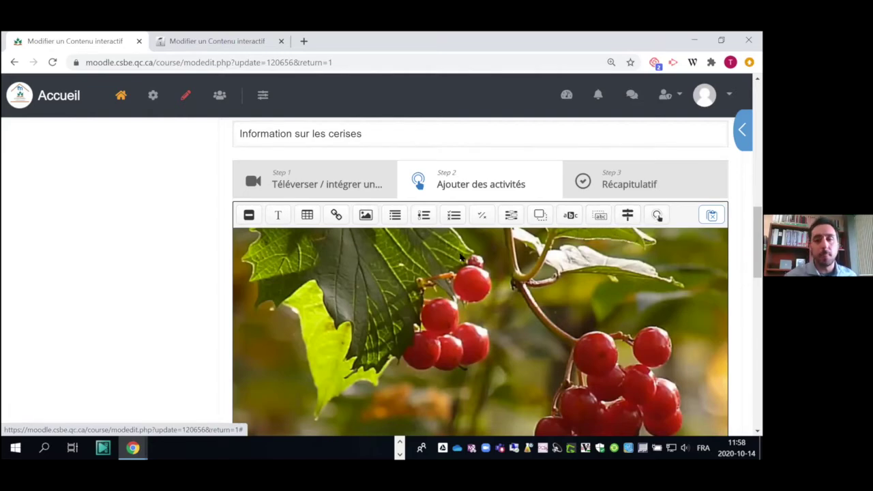
Advance the video in the editor to about one second and examine the interactive elements placed on it.
scroll(342, 324, "down", 3)
left_click_drag(298, 340, 330, 339)
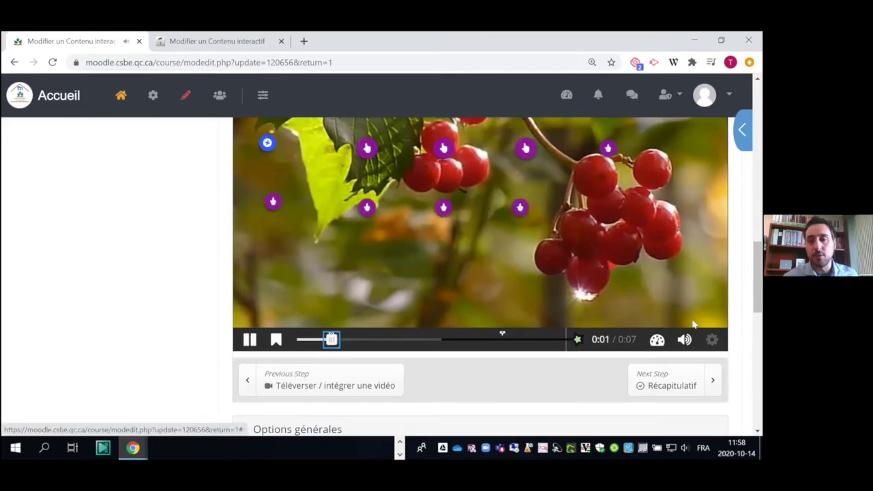
left_click(483, 284)
scroll(477, 279, "up", 4)
scroll(306, 221, "down", 1)
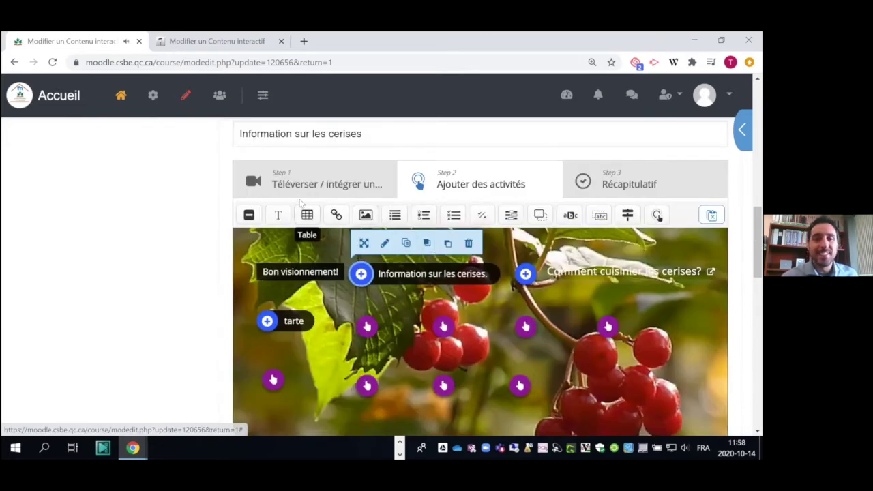
Save the "Information sur les cerises" activity and display it.
scroll(516, 220, "down", 3)
scroll(453, 342, "down", 15)
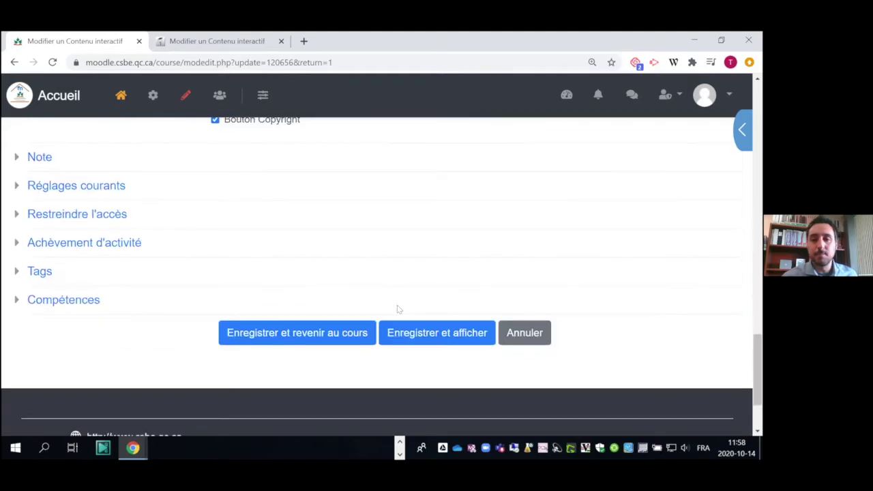
left_click(447, 334)
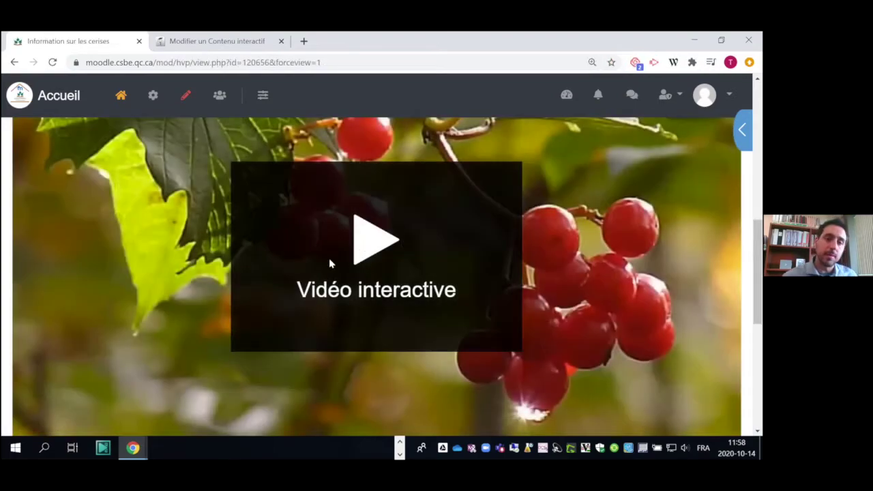
Play the interactive video and highlight the "Bon visionnement!" text shown on it.
left_click(365, 242)
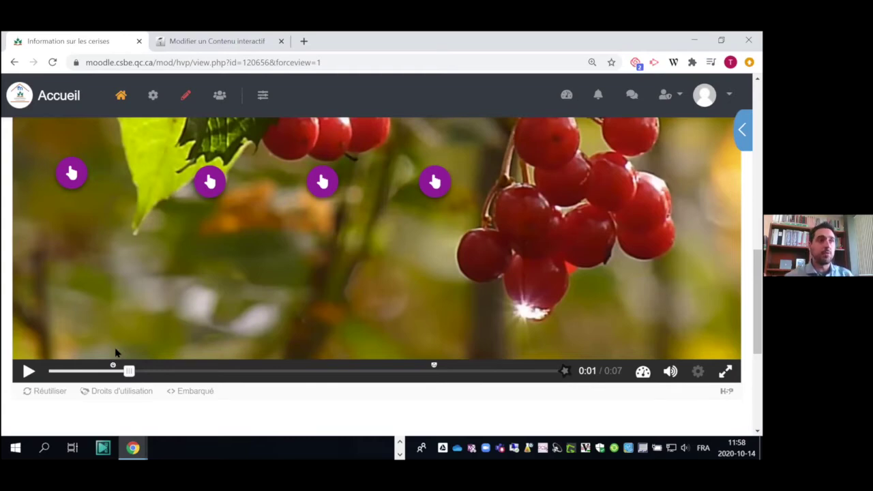
scroll(203, 272, "up", 4)
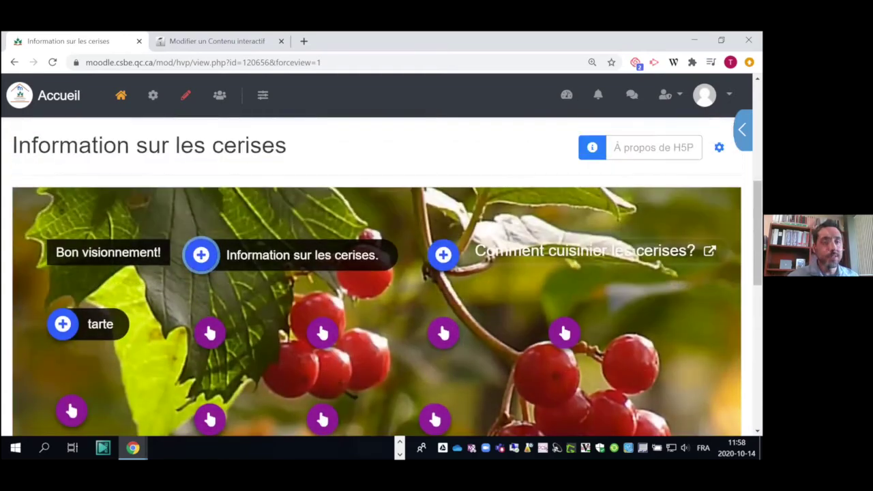
left_click_drag(56, 252, 159, 253)
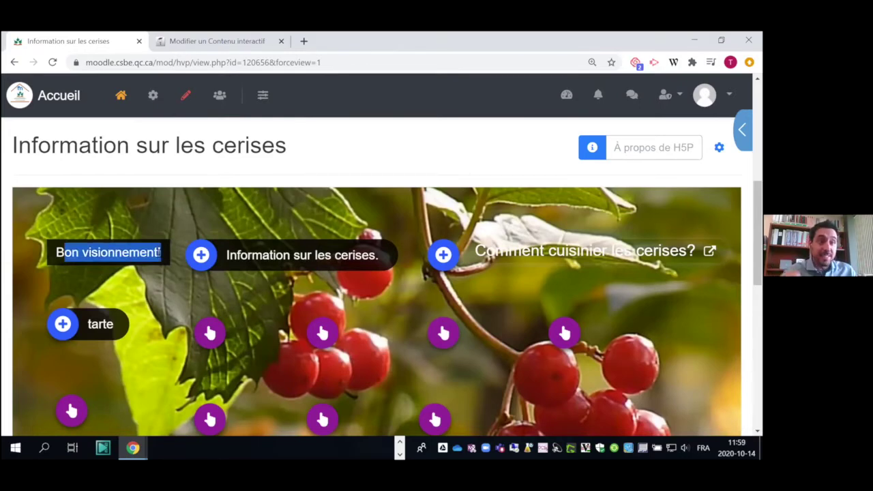
type("!")
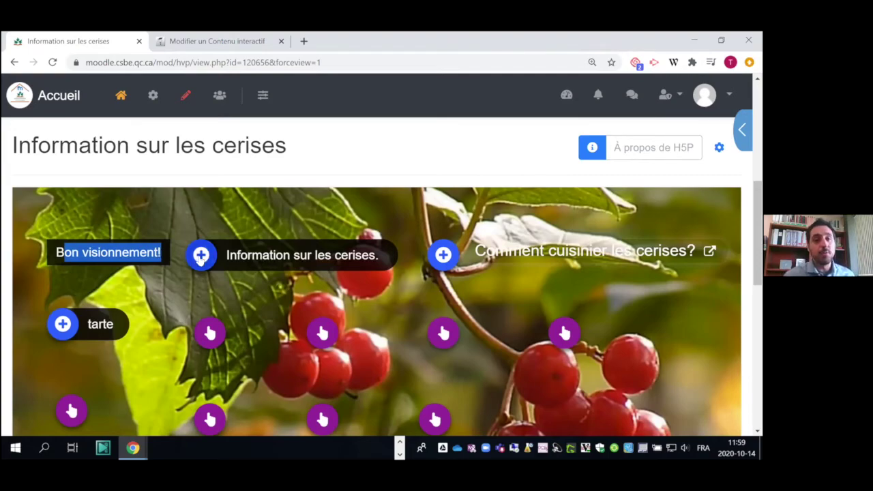
Open the "Information sur les cerises." text element, read its content and close it.
left_click(208, 255)
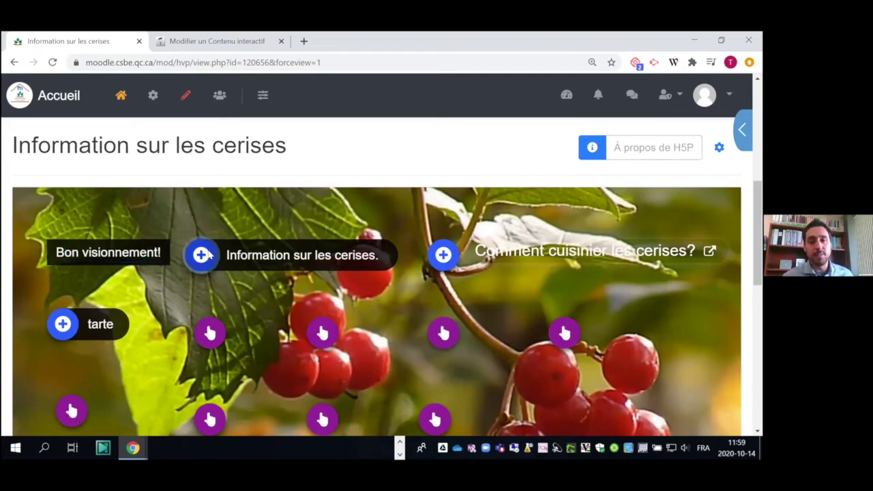
scroll(216, 256, "down", 3)
scroll(217, 255, "up", 1)
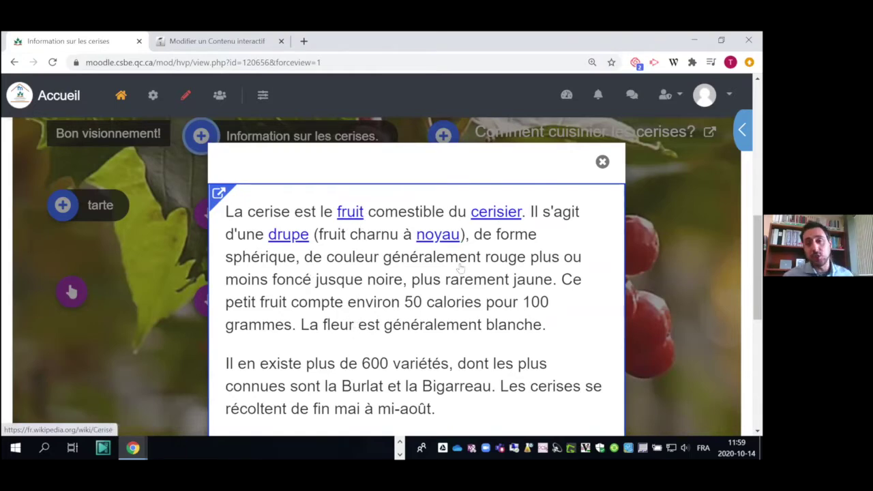
left_click(602, 161)
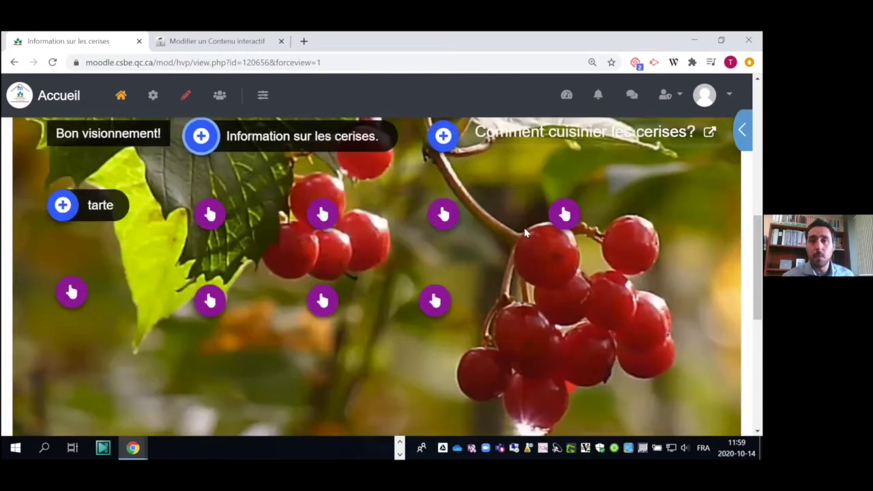
Open the table element listing nutrients and quantities, highlight its values and close it.
scroll(450, 198, "up", 1)
left_click(443, 195)
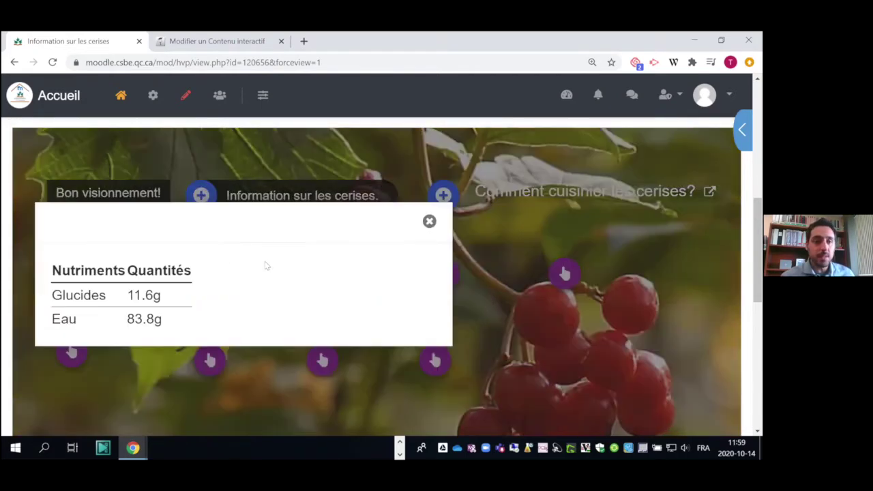
double_click(144, 320)
left_click_drag(110, 305, 182, 318)
left_click(221, 270)
left_click(290, 303)
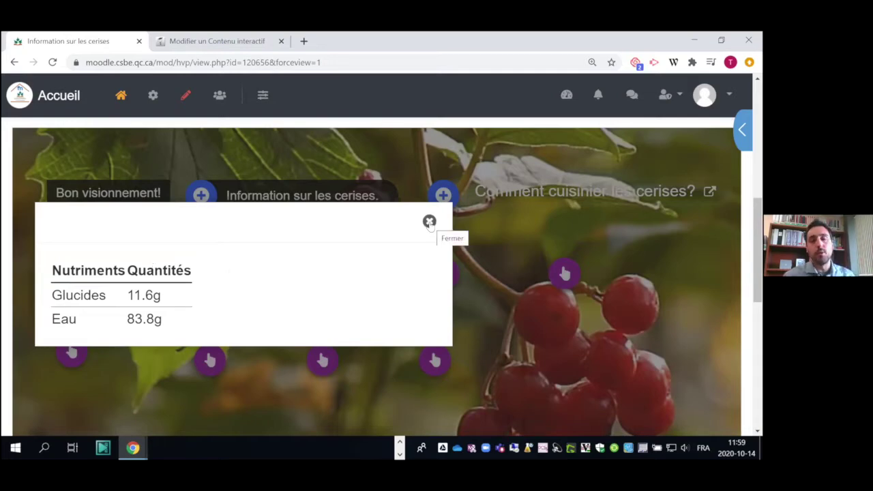
left_click(429, 222)
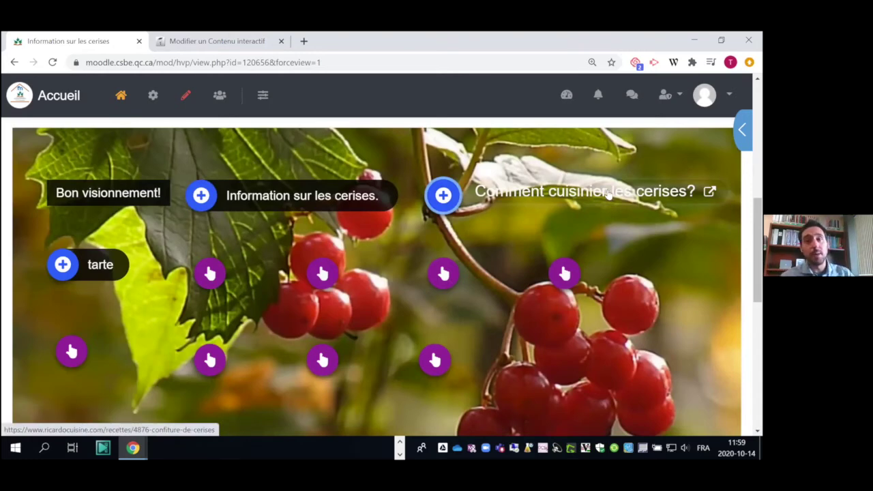
Check the "Comment cuisinier les cerises?" recipe link and the "tarte" image element, closing each one.
left_click(608, 193)
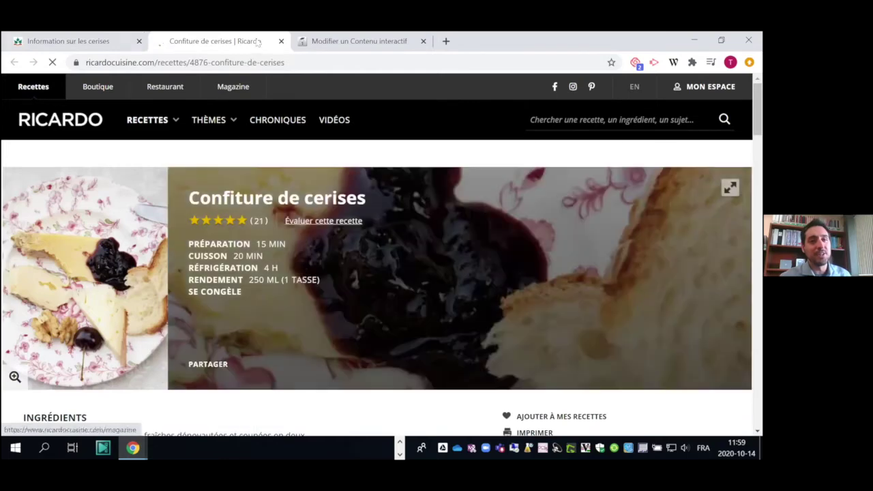
key("ctrl+w")
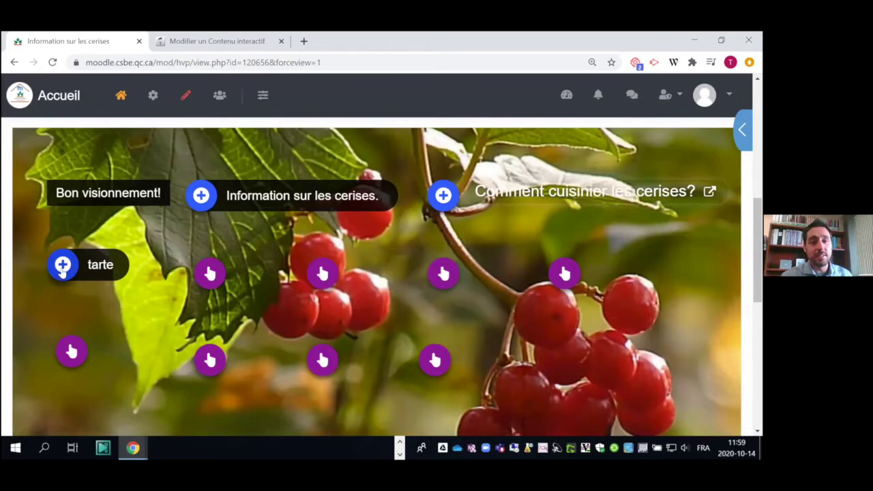
left_click(63, 266)
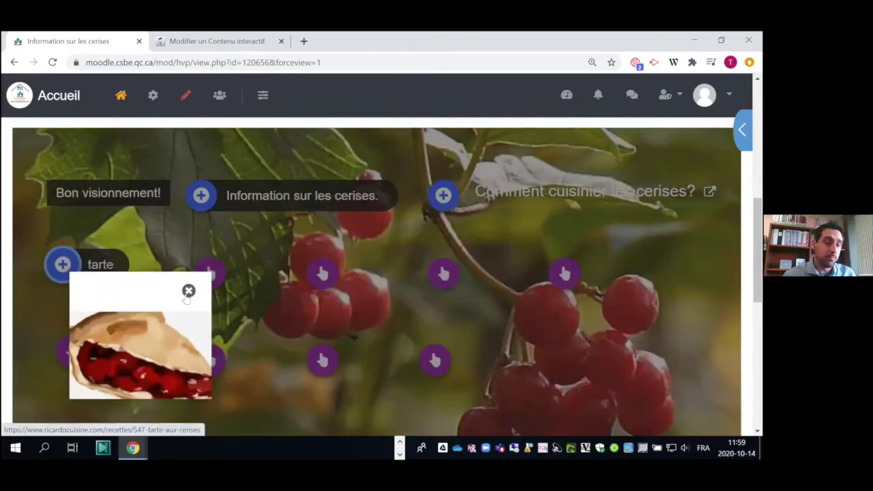
left_click(57, 268)
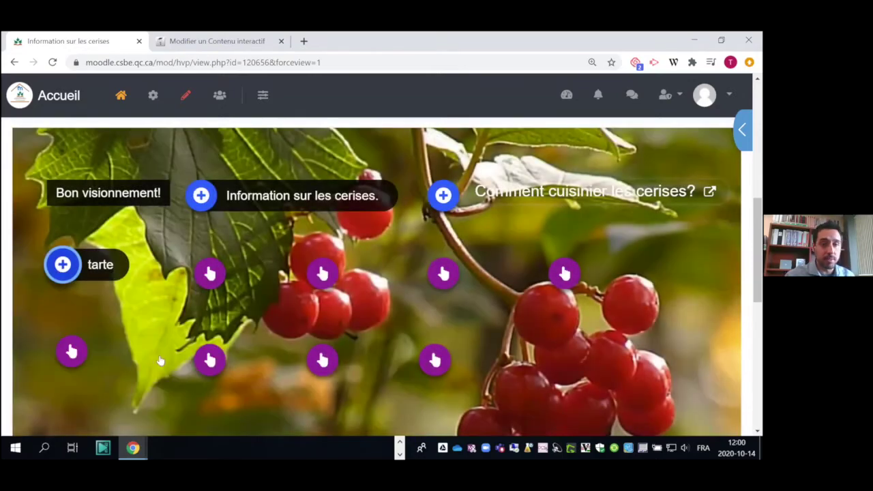
left_click(58, 267)
left_click(189, 291)
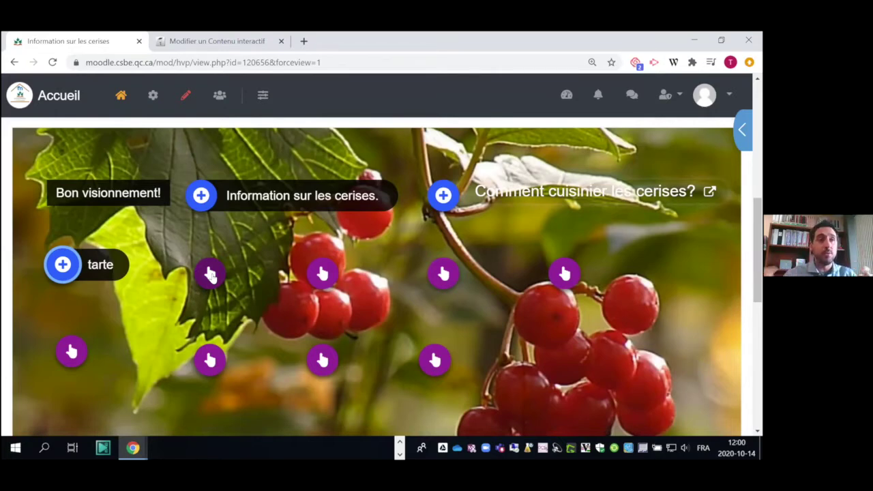
Reopen the "Choisissez l'affirmation exacte" question, highlight its instruction, show its hint and close the question.
left_click(210, 274)
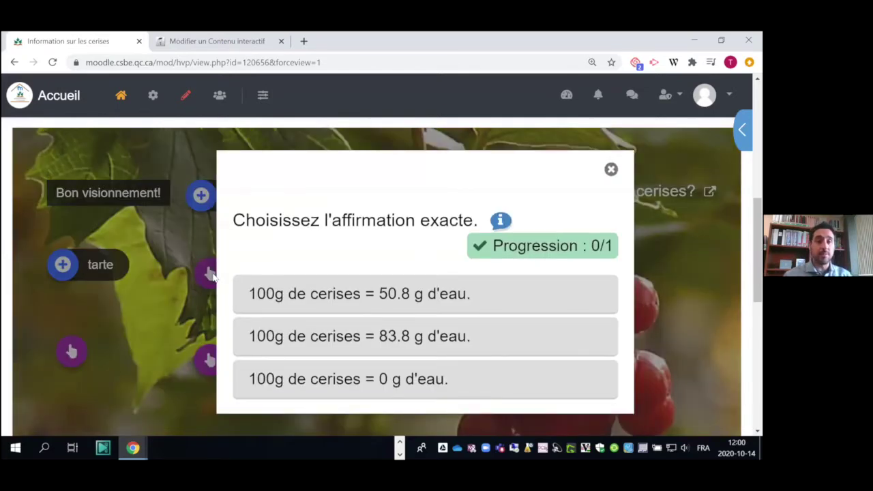
left_click_drag(265, 218, 474, 219)
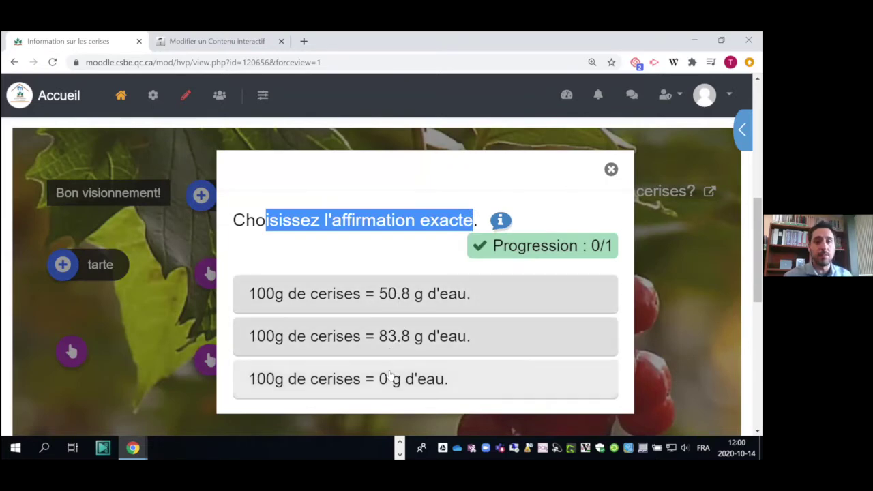
left_click(501, 222)
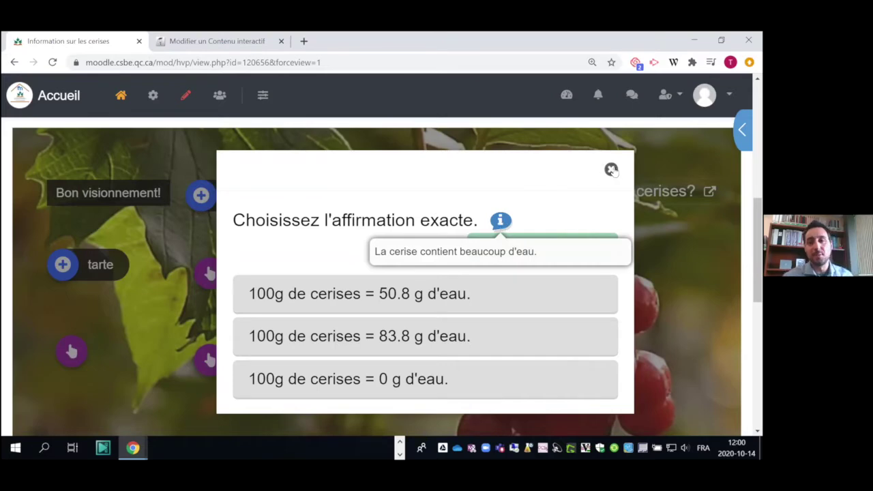
left_click(611, 169)
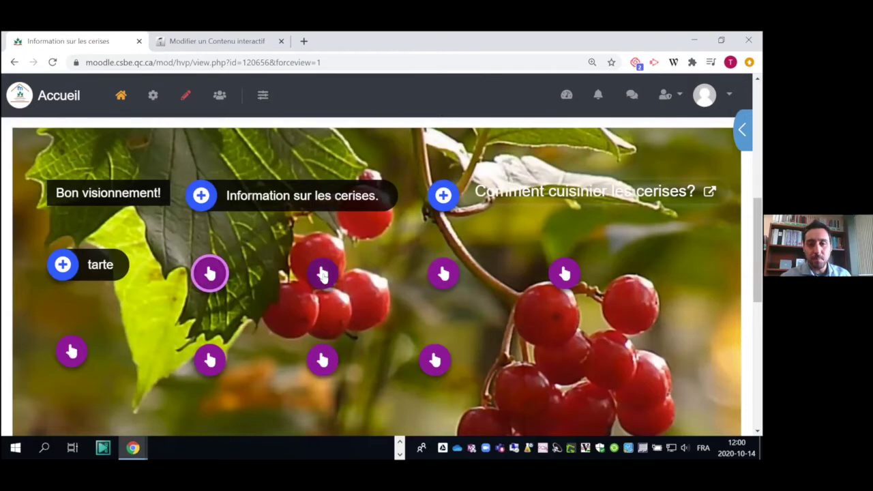
Open the "Quand les cerises se récoltent-elles?" question and answer it with "Été".
left_click(323, 274)
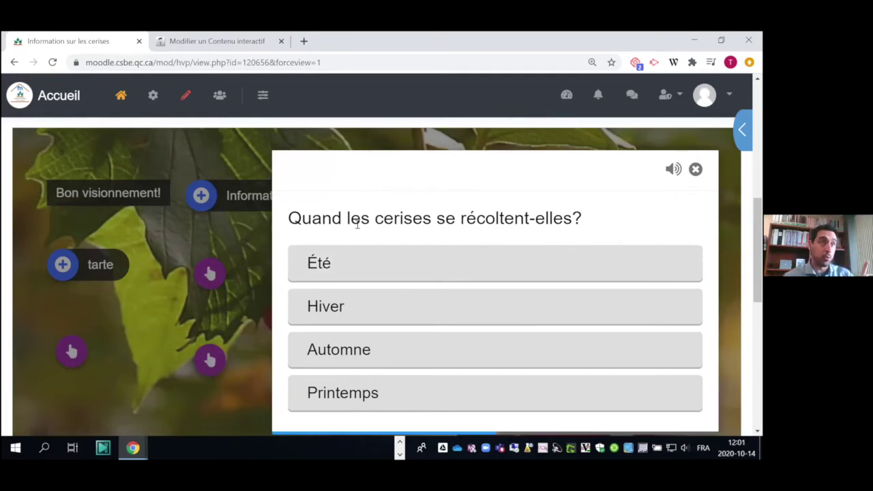
left_click(333, 266)
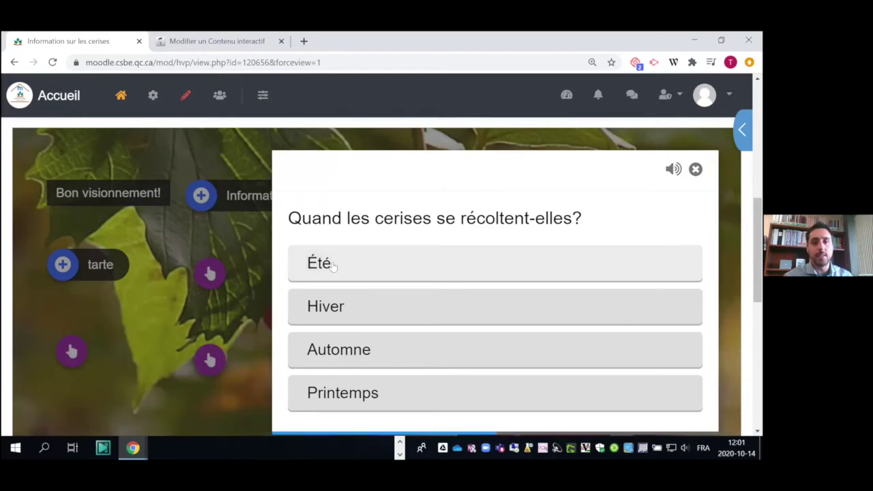
left_click(333, 264)
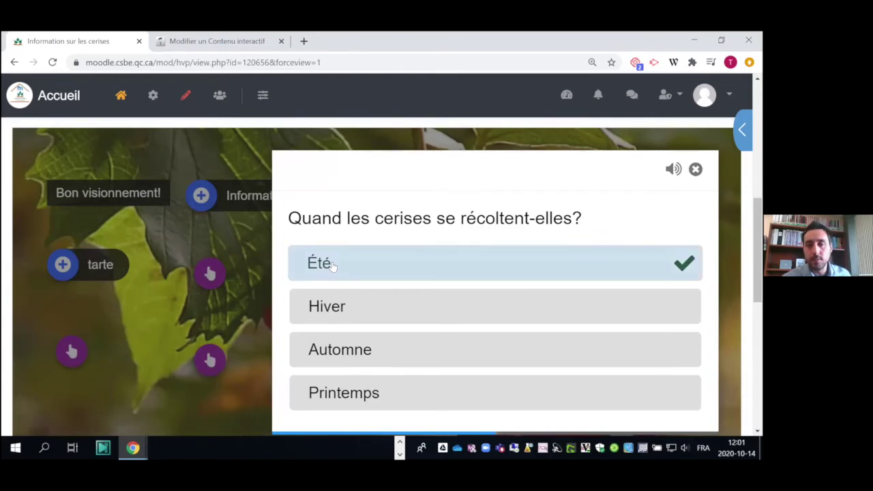
Review the feedback for the answered harvest question and highlight the message "Bravo! Tu peux continuer la vidéo!".
scroll(348, 259, "down", 2)
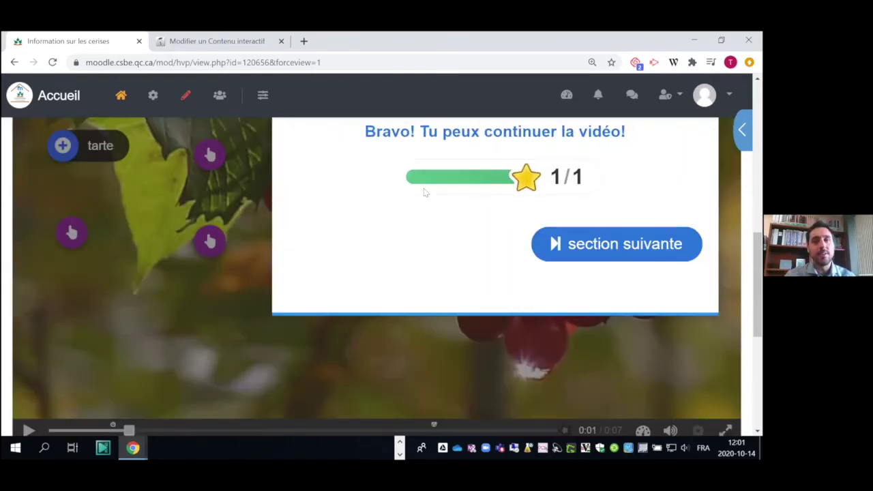
scroll(424, 193, "up", 1)
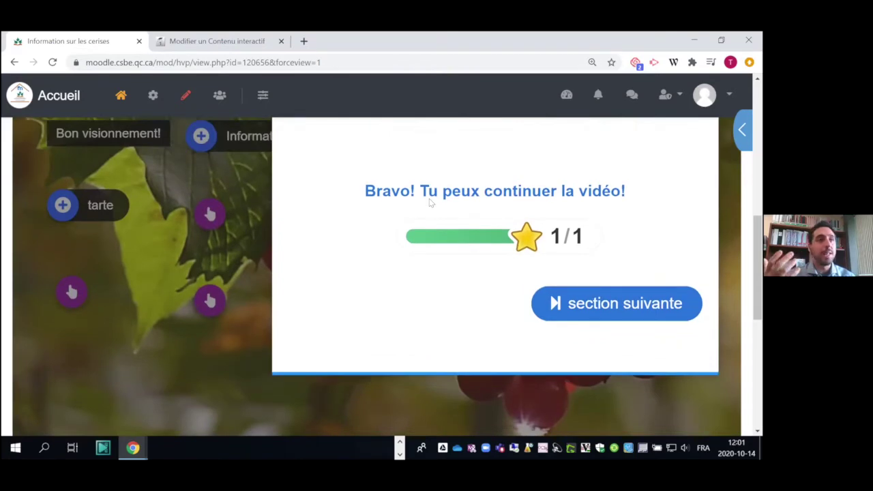
left_click_drag(364, 191, 638, 193)
left_click(405, 191)
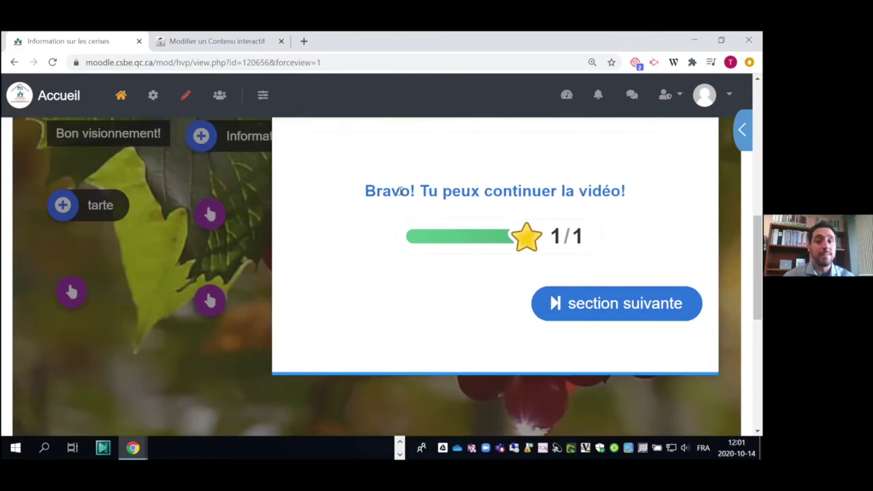
left_click_drag(361, 195, 629, 196)
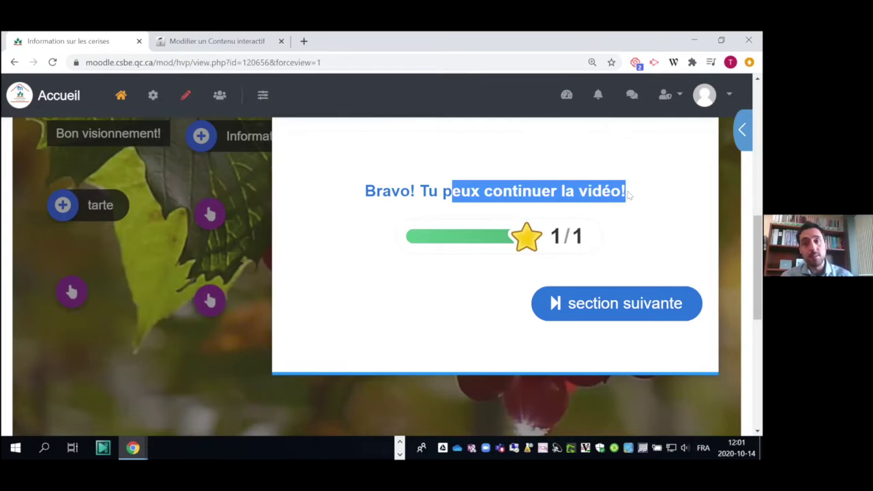
left_click(629, 234)
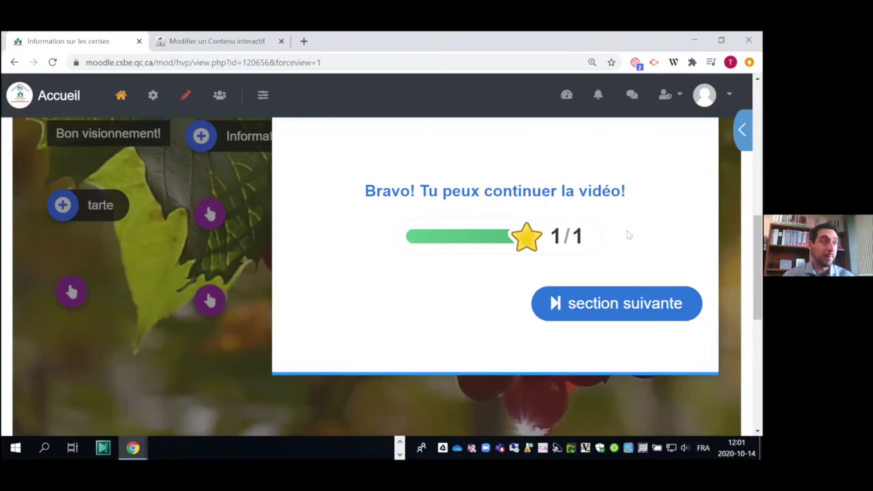
Continue to the next video section, view its elements, and return playback to the first marker.
left_click(642, 310)
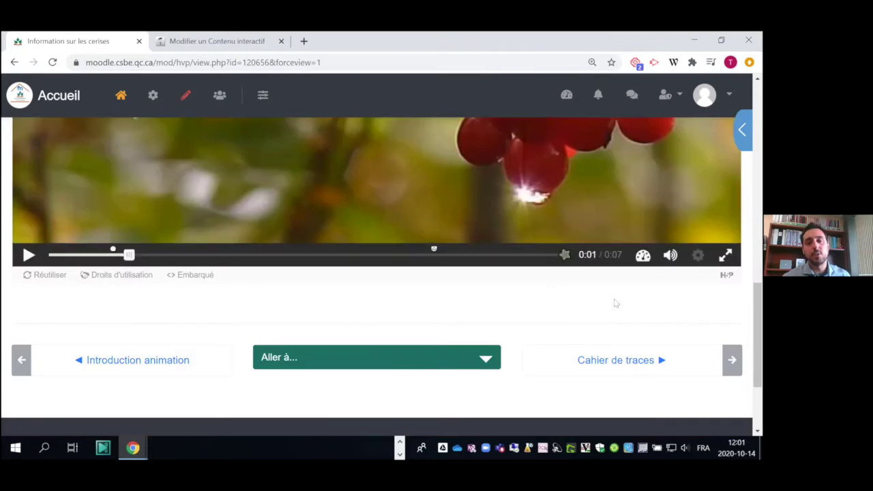
scroll(401, 307, "up", 5)
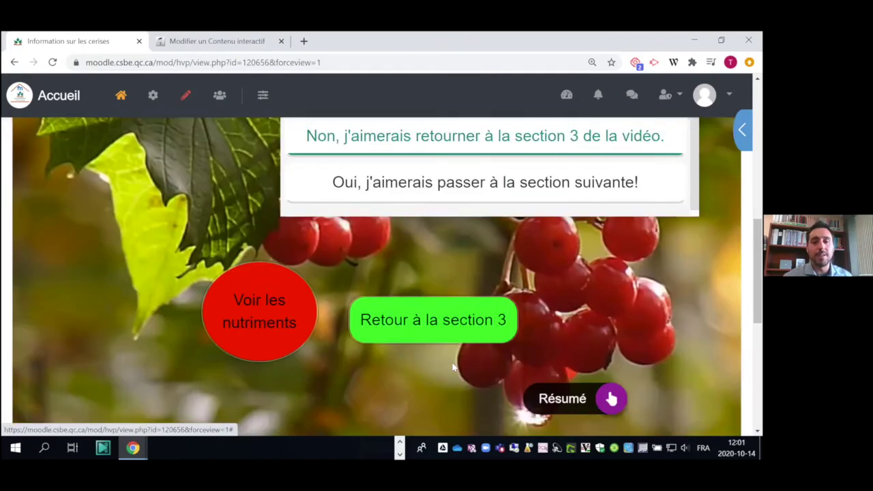
scroll(608, 284, "down", 3)
left_click_drag(433, 358, 116, 367)
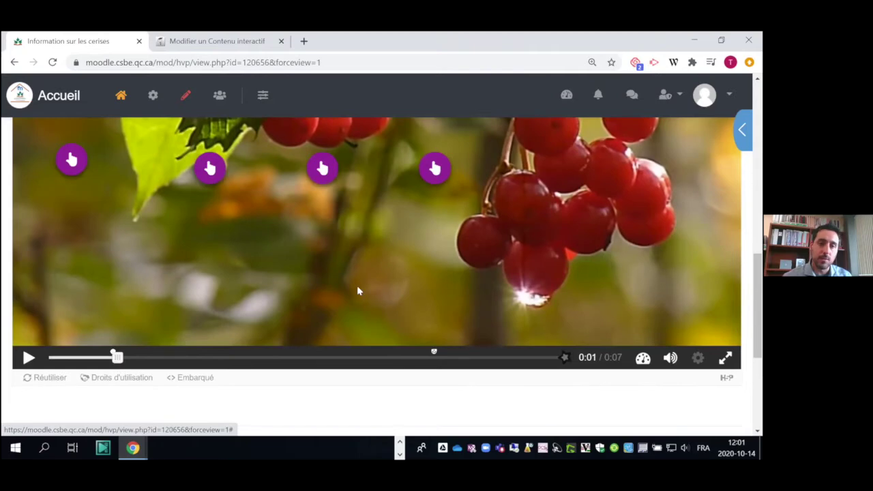
Open the "Combien de couleur(s) possible pour la cerise?" question, highlight part of its text and select "Une" and "Trois".
scroll(427, 205, "up", 2)
left_click(442, 201)
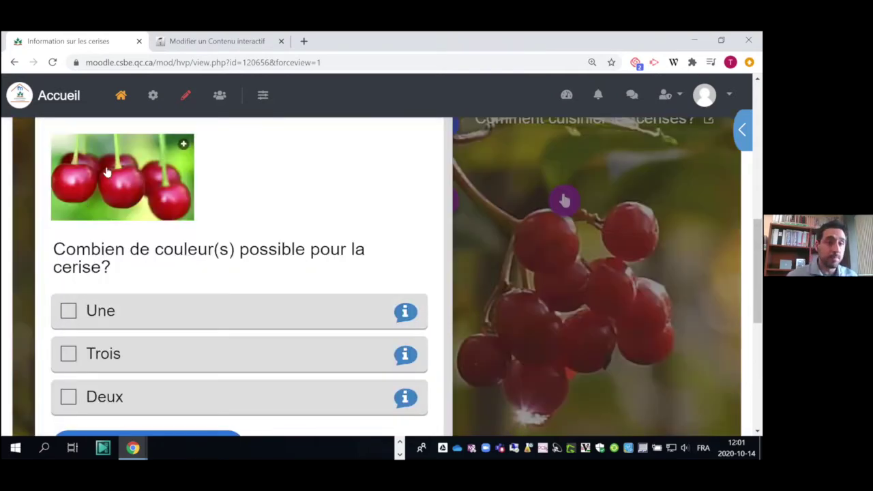
left_click_drag(78, 266, 90, 267)
left_click(68, 313)
left_click(65, 359)
left_click(72, 320)
left_click(68, 354)
left_click(69, 313)
left_click(67, 356)
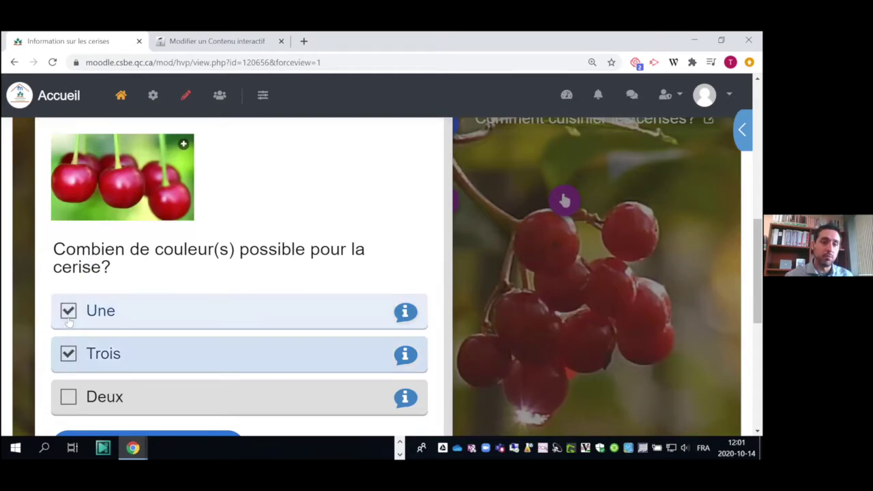
Show the hint for "Une", clear both selected answers and close the cherry color question.
left_click(405, 314)
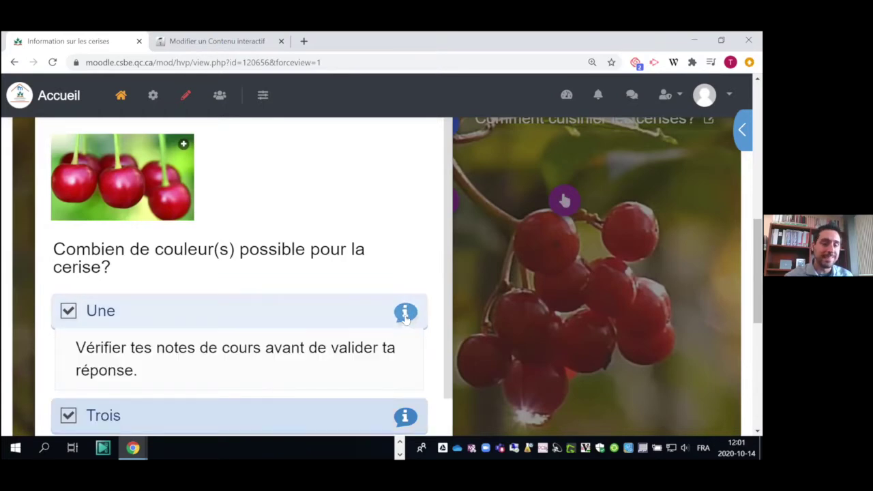
scroll(382, 324, "down", 1)
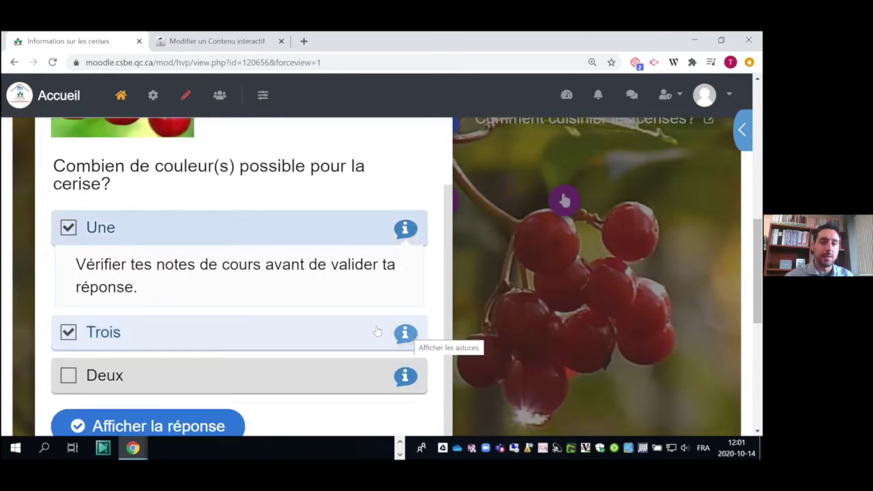
left_click(70, 231)
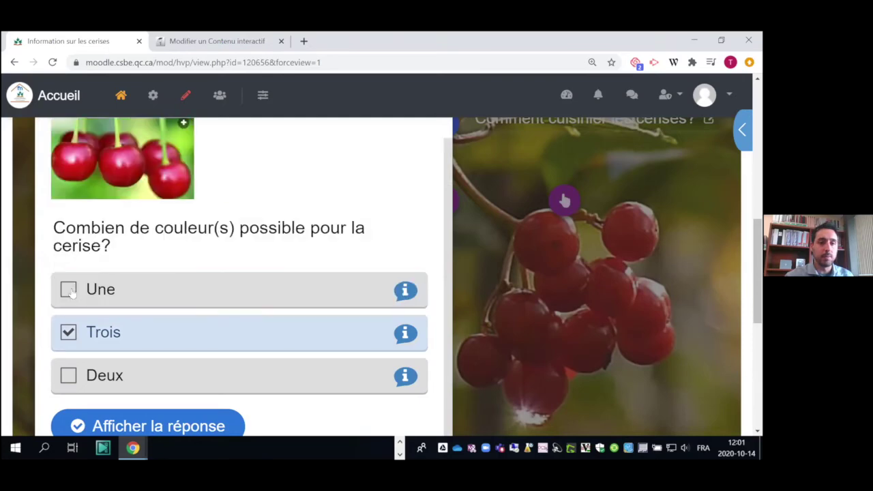
left_click(235, 333)
scroll(401, 235, "down", 1)
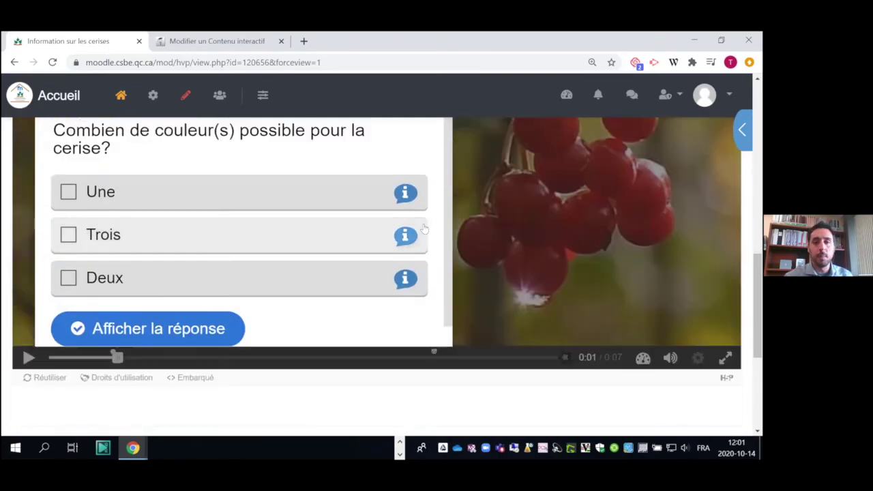
scroll(461, 215, "up", 3)
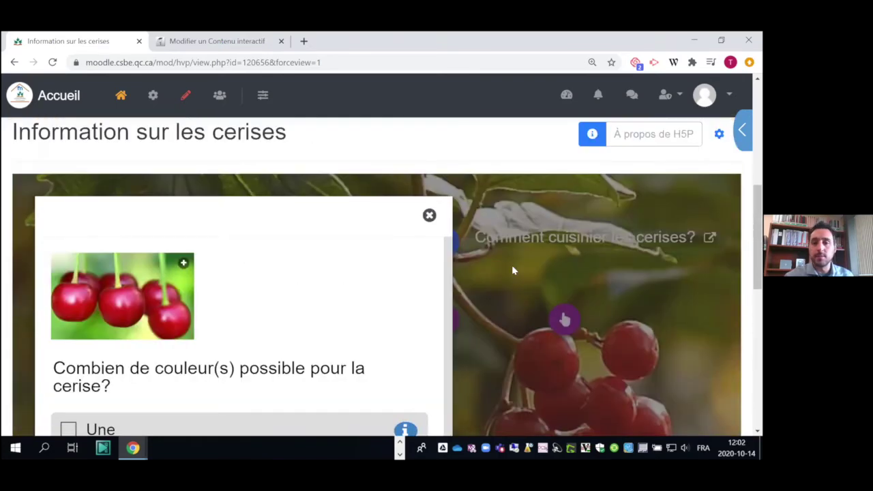
left_click(512, 271)
Open the true/false question "Les pépins des cerises sont toxiques?" and close it.
scroll(516, 257, "down", 2)
left_click(444, 199)
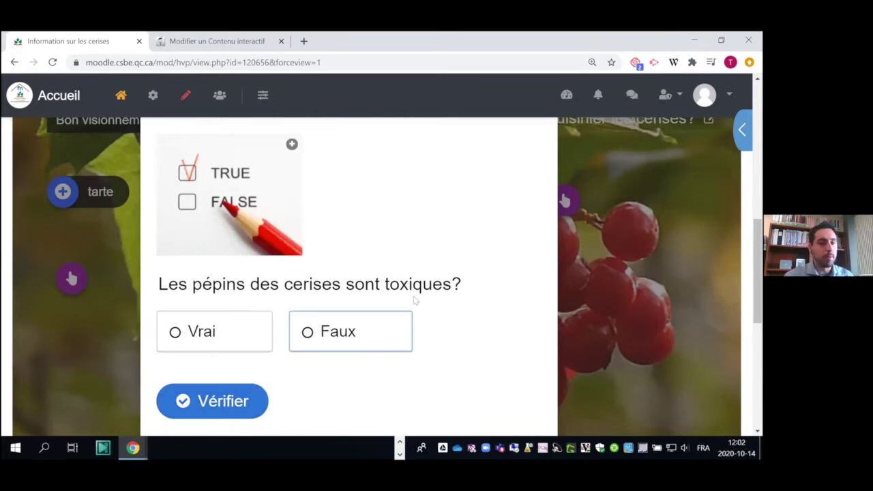
scroll(414, 300, "up", 2)
left_click(536, 214)
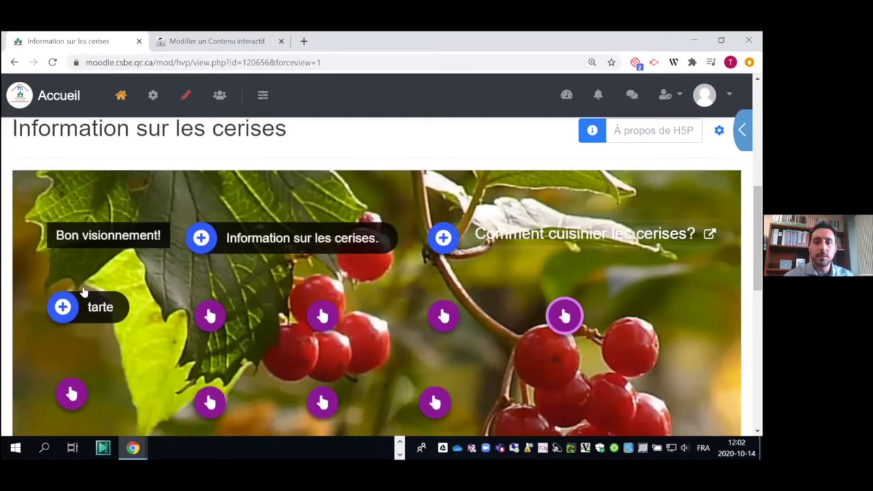
Open the "Complétez les blancs" question and briefly play its embedded video.
scroll(75, 287, "down", 2)
left_click(71, 279)
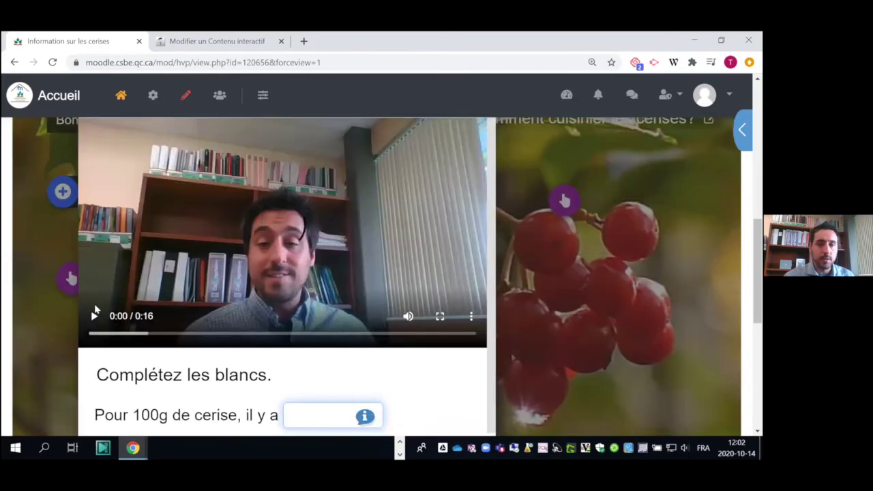
left_click(94, 315)
left_click(94, 315)
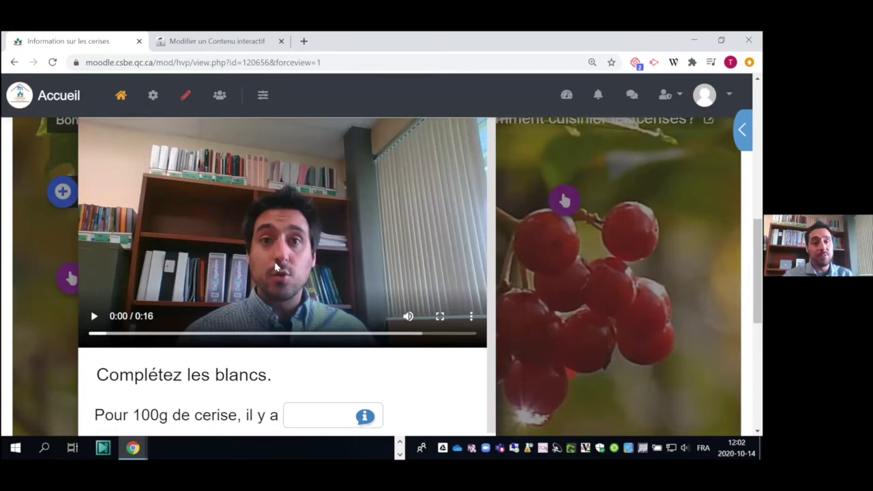
Review the video and instruction of the fill-in-the-blank question, highlighting the sentence "Pour 100g de cerise, il y a".
scroll(276, 266, "down", 3)
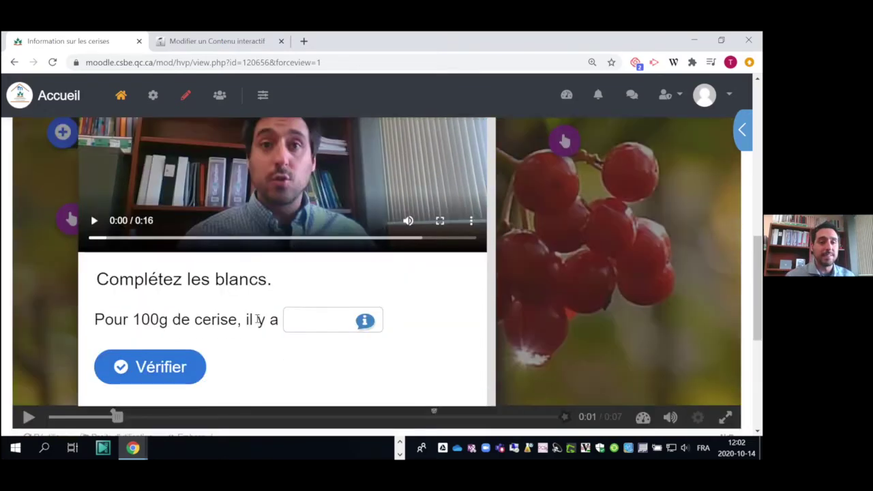
left_click(313, 323)
scroll(327, 314, "up", 1)
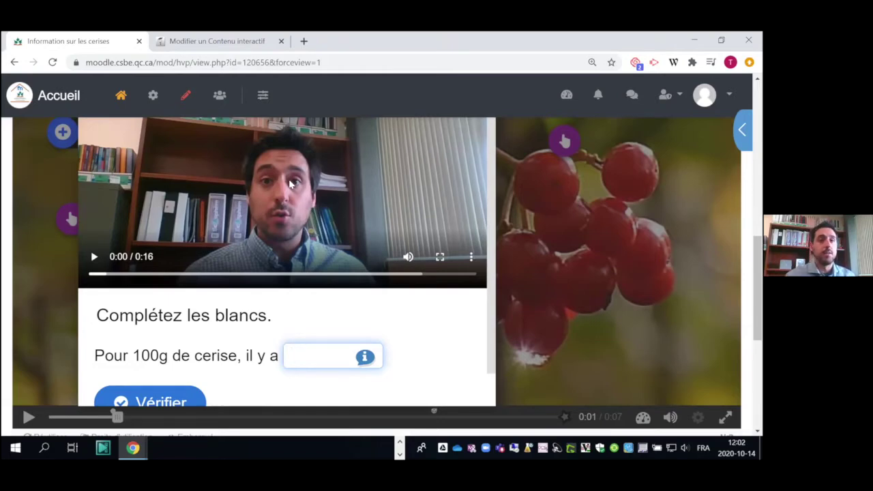
scroll(238, 273, "down", 1)
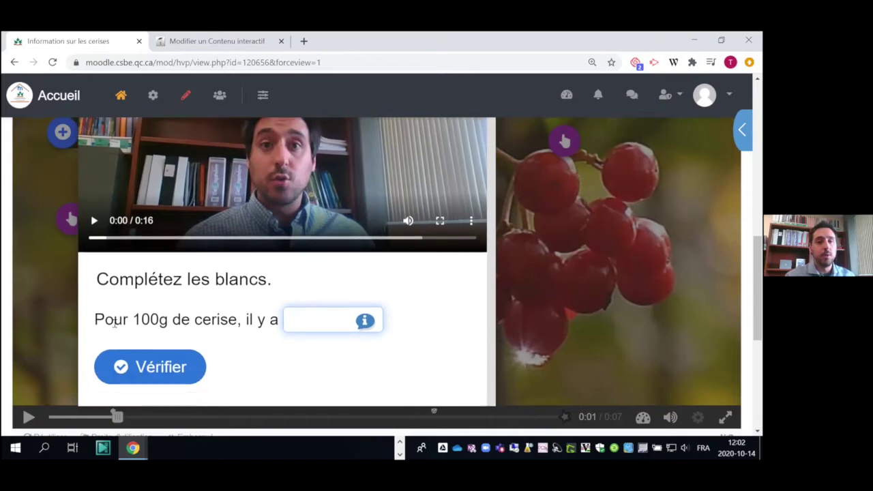
left_click_drag(123, 319, 302, 318)
Fill the blank with 83, verify the answer and review the feedback.
left_click(304, 319)
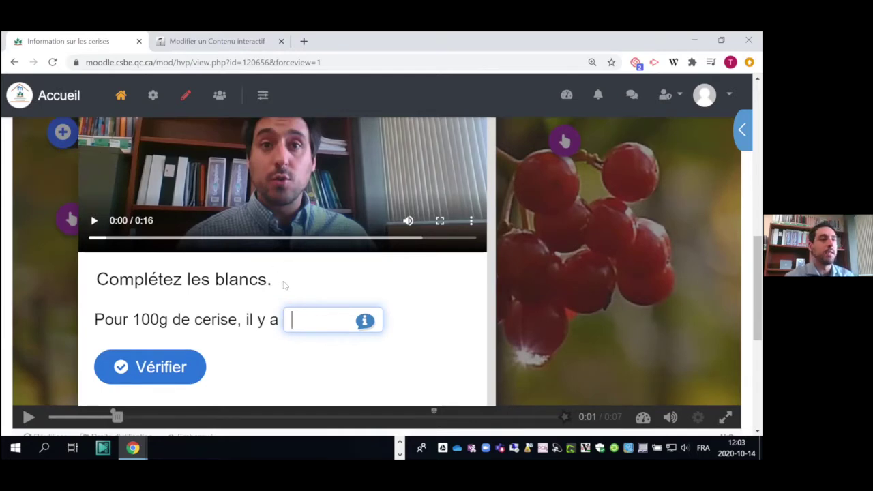
type("83")
left_click(175, 368)
scroll(314, 266, "down", 2)
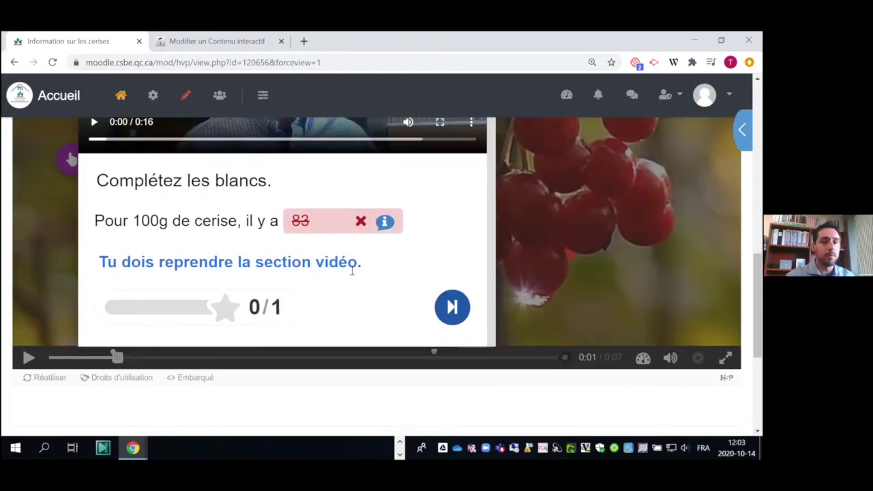
scroll(353, 266, "up", 1)
scroll(296, 292, "down", 1)
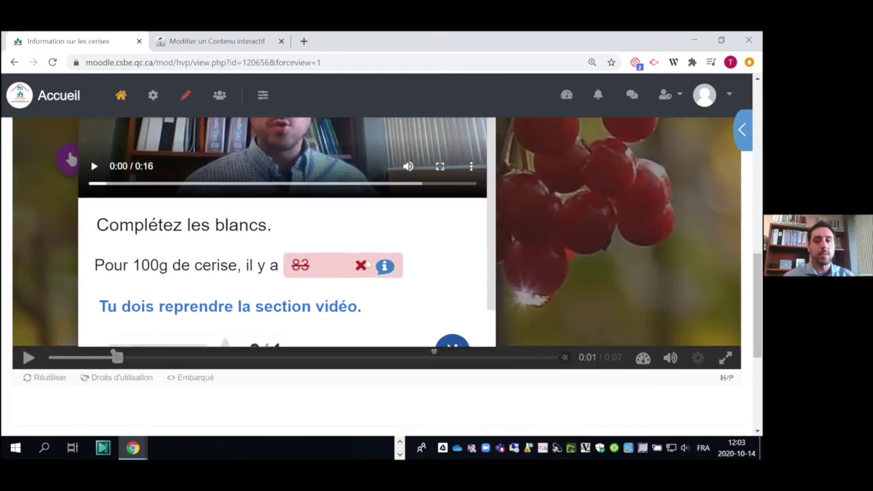
scroll(415, 268, "up", 1)
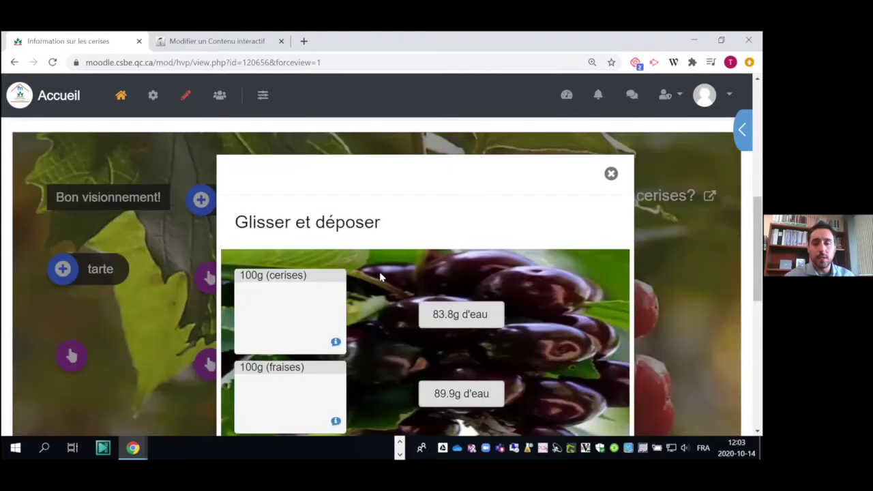
In the "Glisser et déposer" question, place "83.8g d'eau" in the "100g (cerises)" zone and try placing "89.9g d'eau" in the zones.
scroll(380, 276, "down", 2)
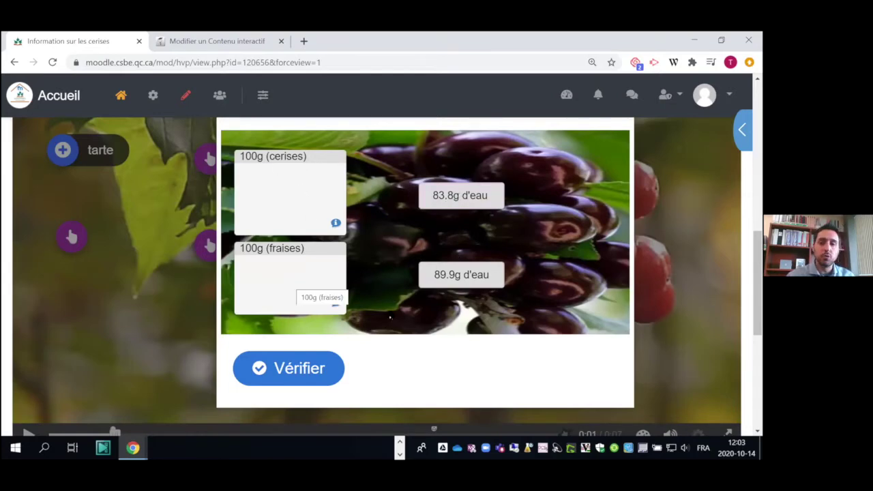
left_click_drag(461, 202, 306, 198)
left_click_drag(461, 276, 305, 286)
left_click_drag(461, 195, 290, 196)
left_click_drag(467, 274, 297, 198)
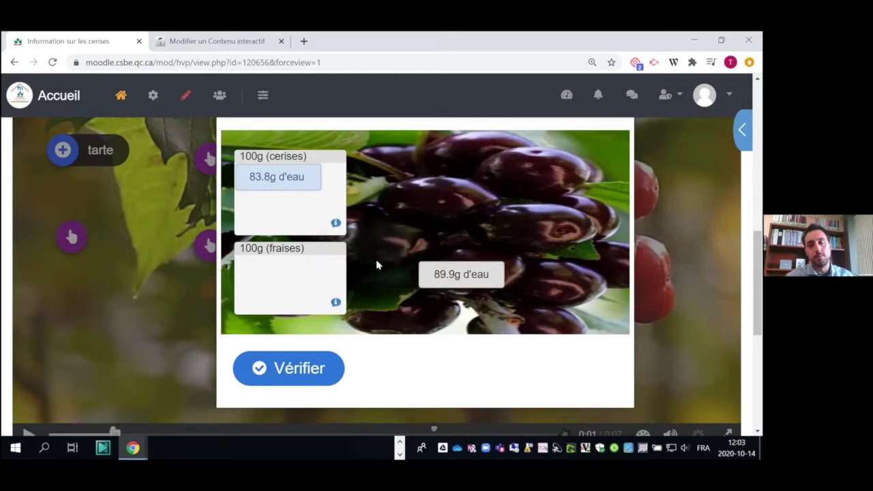
Examine the "Glisser et déposer" question and close it.
scroll(376, 260, "up", 1)
scroll(364, 313, "down", 1)
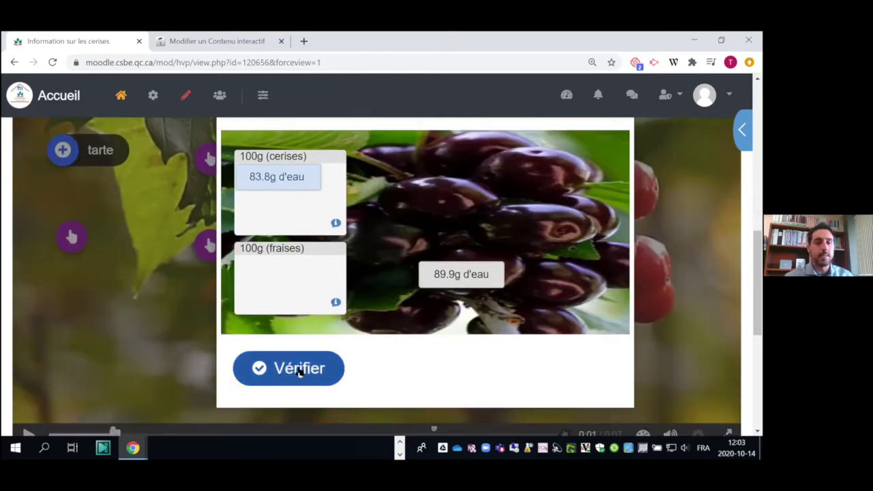
scroll(480, 305, "up", 1)
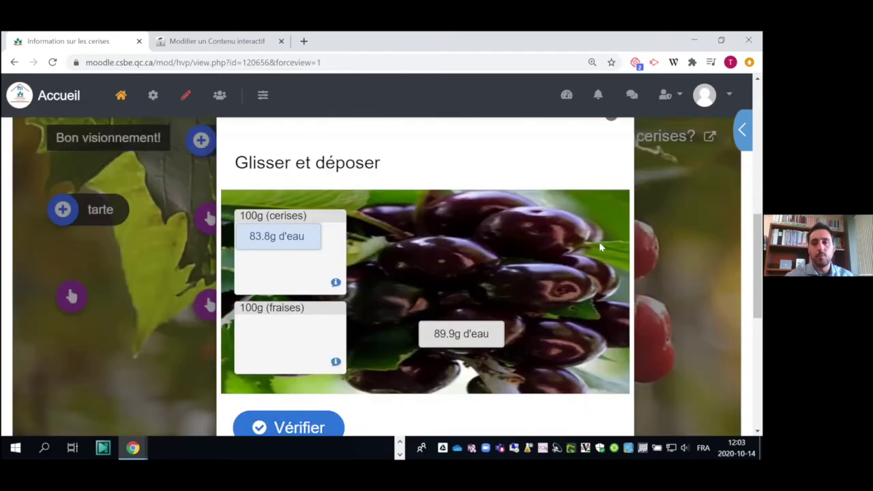
scroll(594, 181, "up", 1)
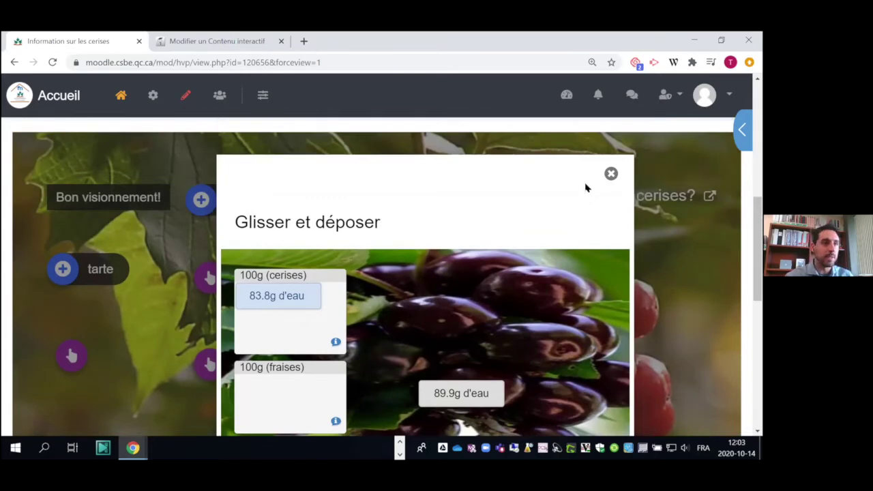
scroll(421, 390, "down", 1)
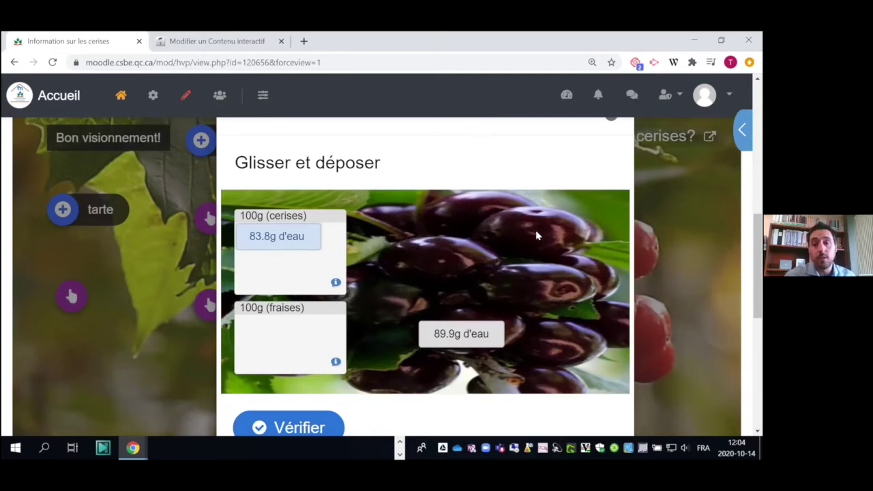
scroll(537, 236, "up", 1)
left_click(611, 174)
Reopen the "Glisser et déposer" question and take the "83.8g d'eau" label out of the "100g (cerises)" zone.
scroll(400, 252, "down", 2)
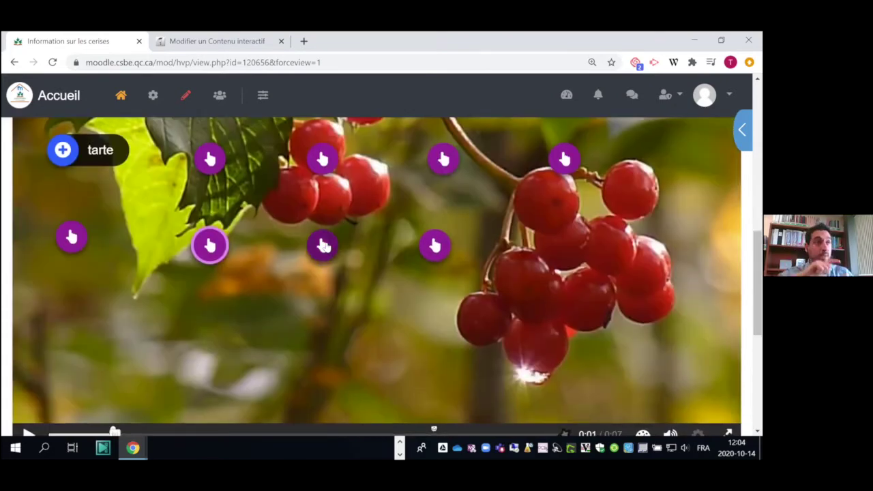
left_click(210, 245)
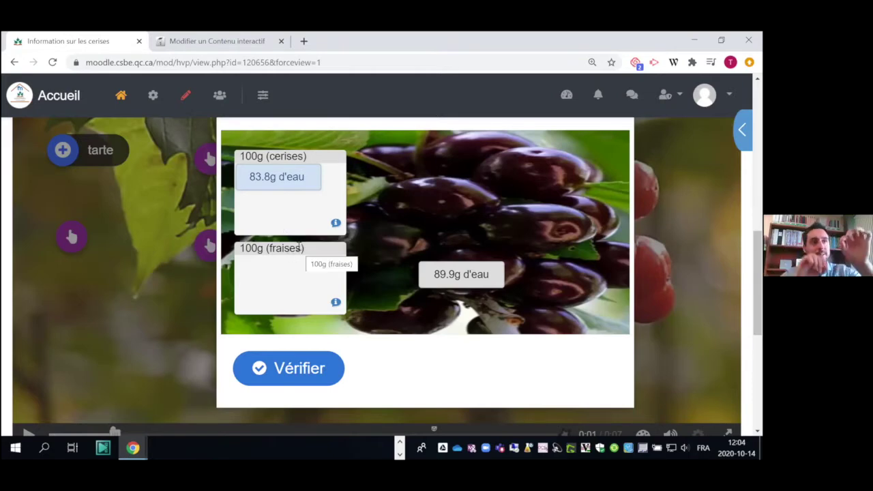
left_click_drag(276, 189, 455, 197)
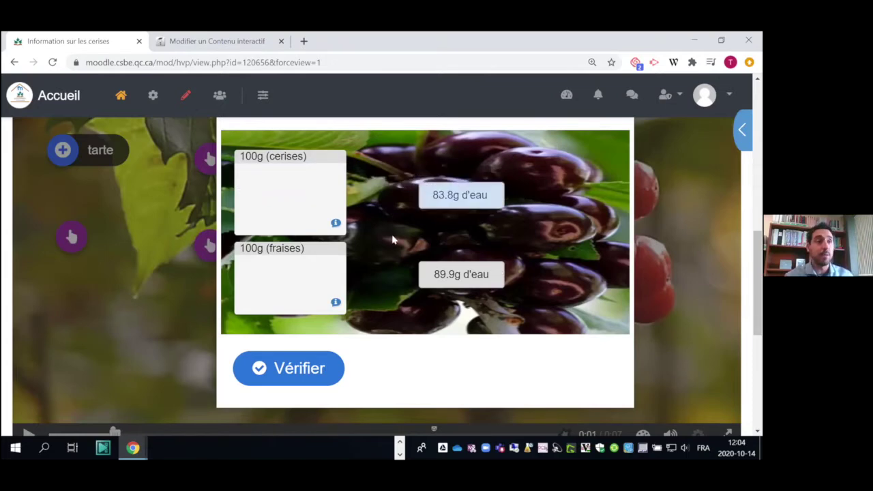
Look over the zones and labels of the "Glisser et déposer" question and close it.
scroll(490, 266, "up", 2)
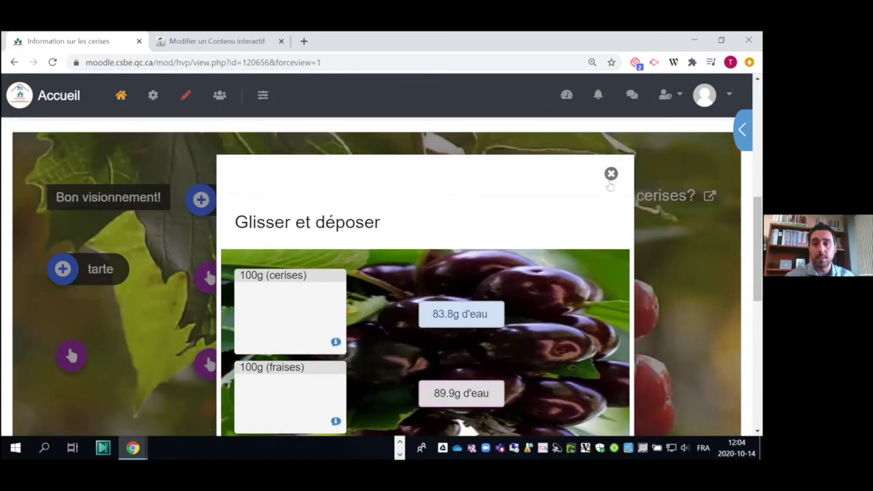
scroll(572, 290, "down", 2)
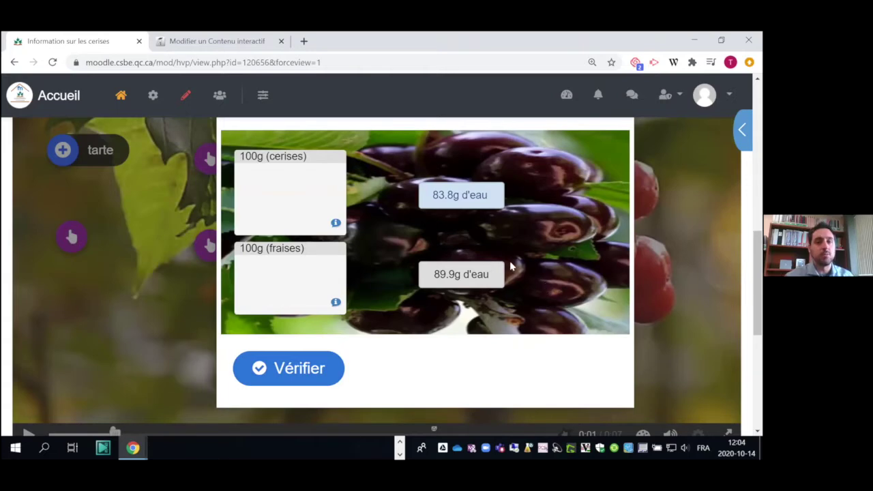
scroll(545, 284, "up", 1)
left_click(611, 120)
Open the pronoun-marking question, mark "Celle-ci" and "Elle" as the pronouns replacing "cerise", and close it.
left_click(324, 307)
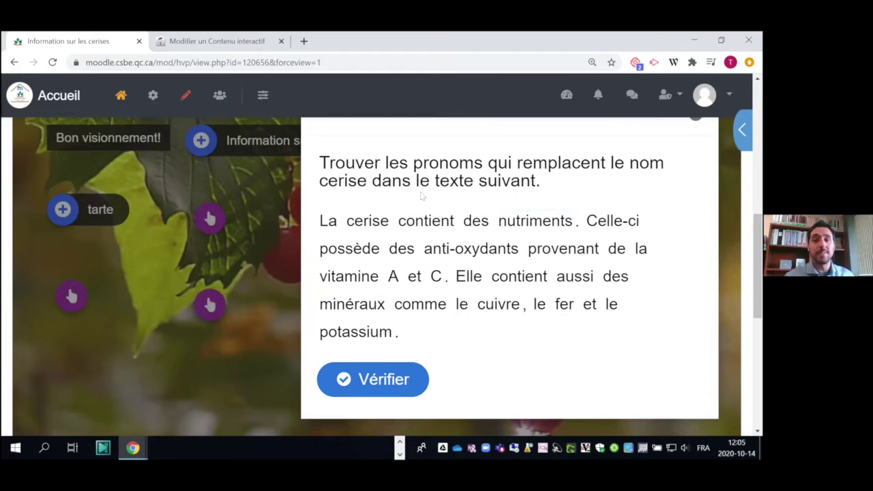
left_click_drag(344, 181, 358, 182)
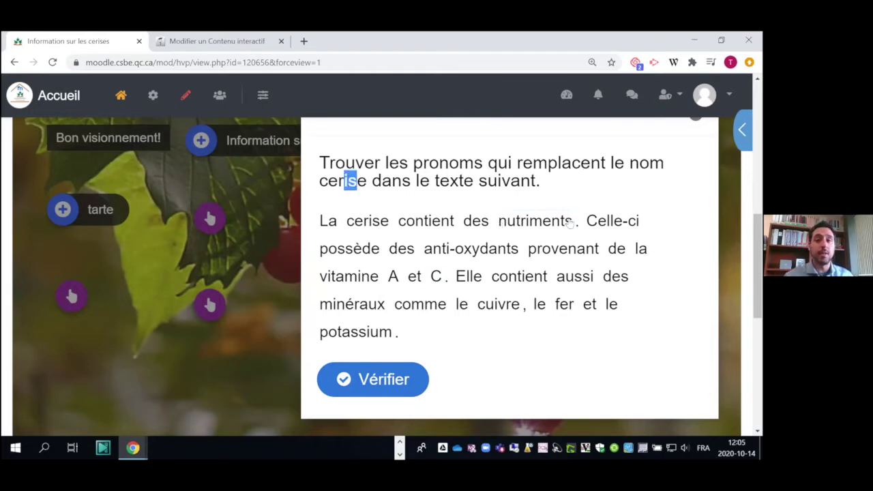
left_click(613, 221)
left_click(468, 276)
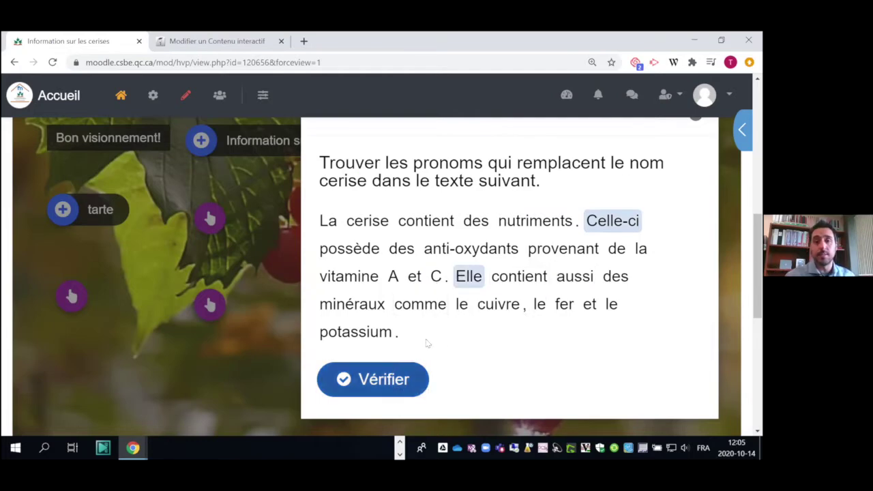
scroll(638, 144, "up", 1)
left_click(696, 171)
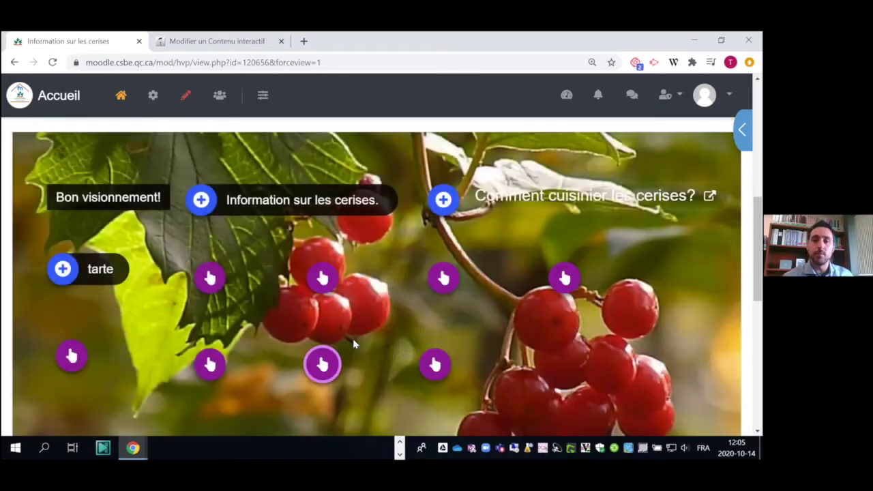
Open the vitamin question with movable letters, place "A" in the first blank and close the question.
scroll(418, 311, "down", 2)
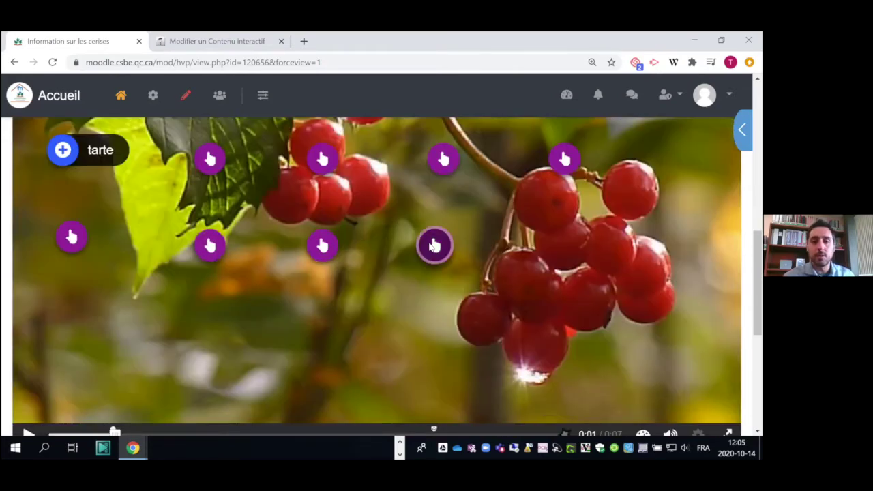
left_click(434, 245)
scroll(357, 305, "up", 2)
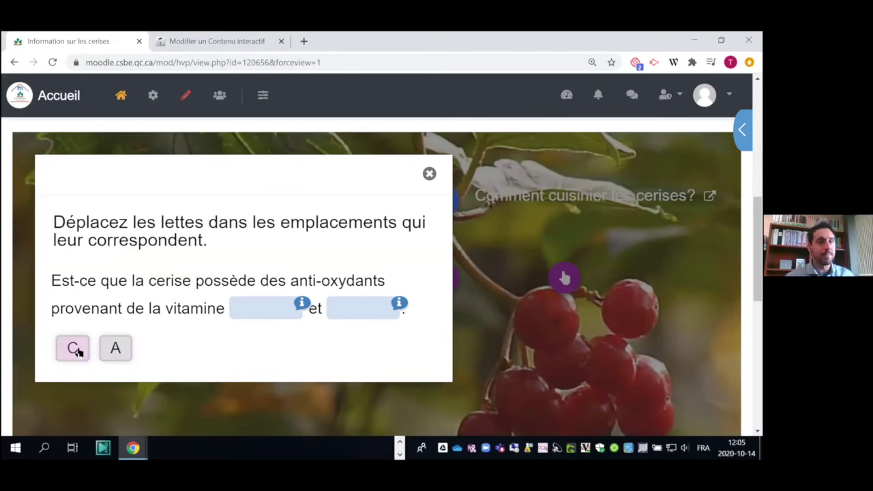
left_click_drag(78, 350, 191, 354)
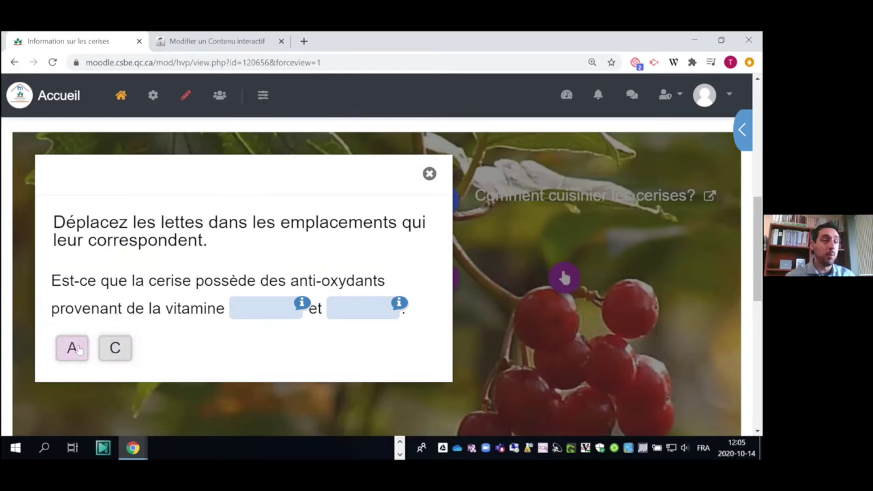
left_click_drag(79, 350, 265, 308)
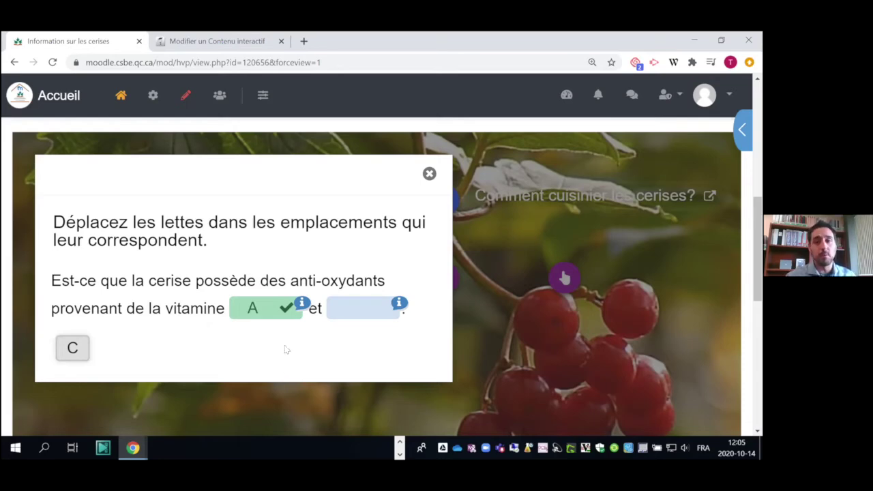
left_click(429, 175)
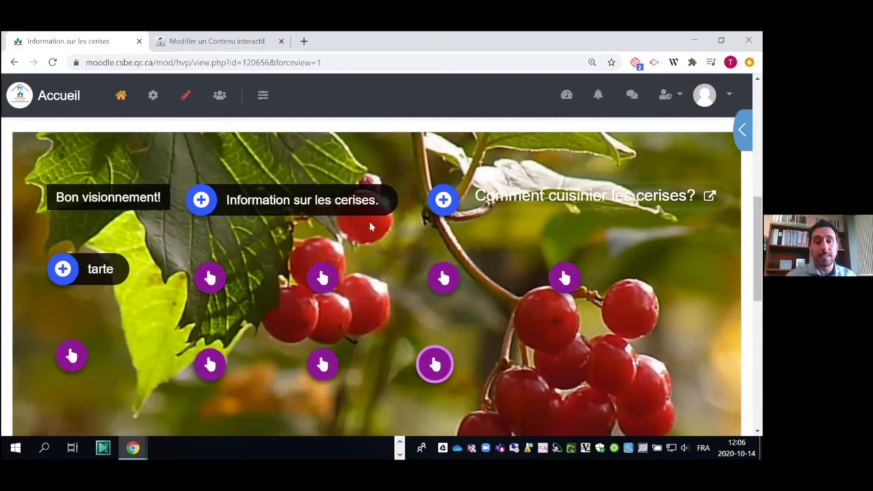
Advance the video to 0:06 and examine the question "As-tu bien compris la notion du chapitre 3?" and its answer choices.
scroll(367, 280, "down", 3)
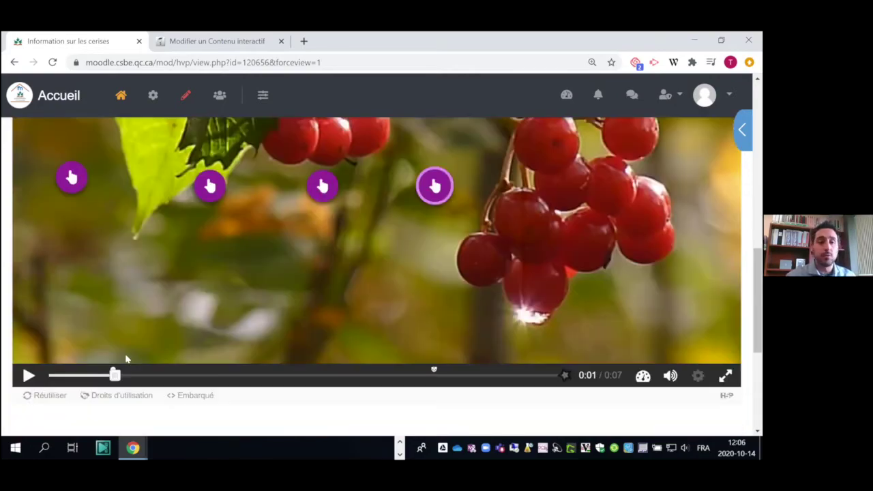
left_click_drag(115, 374, 438, 377)
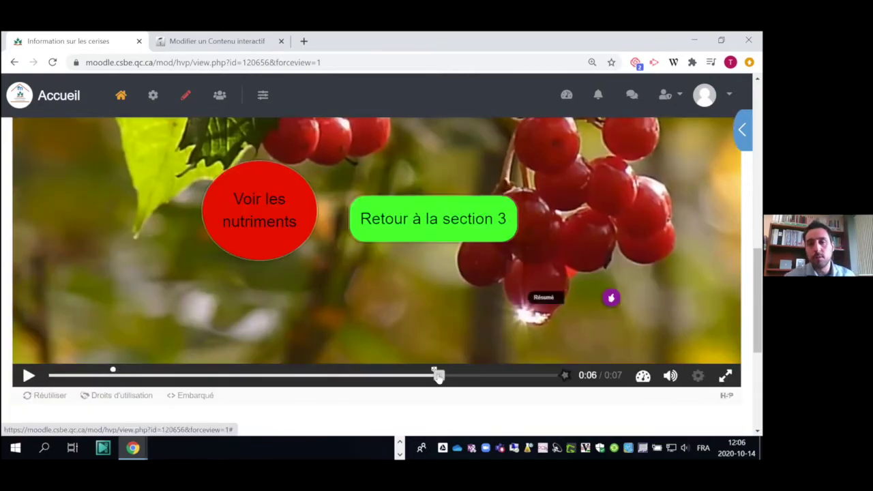
scroll(439, 327, "up", 2)
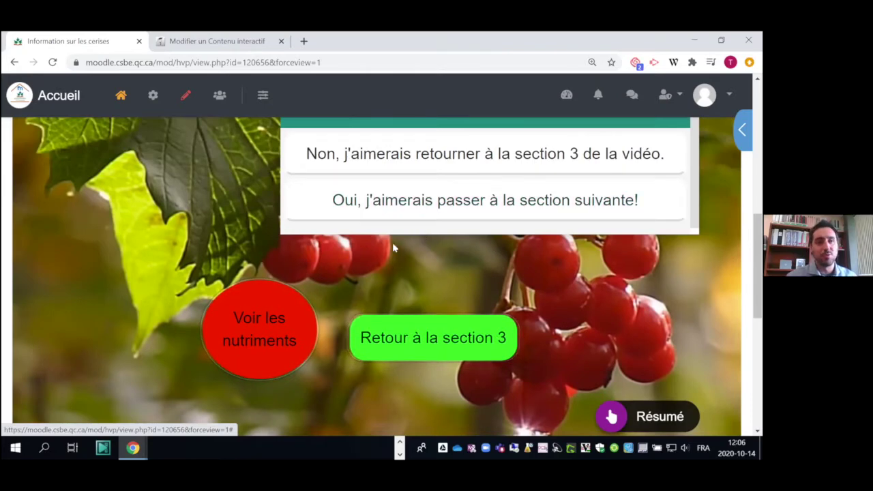
scroll(400, 243, "up", 2)
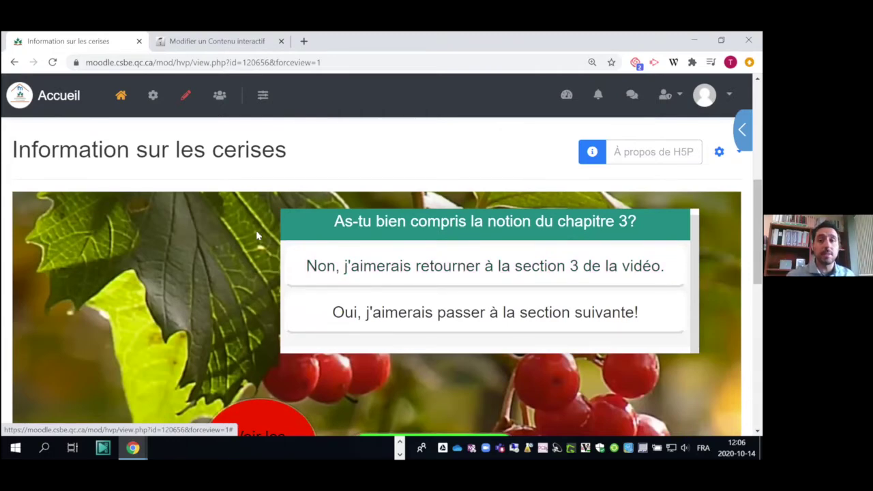
left_click_drag(337, 217, 622, 223)
left_click(622, 223)
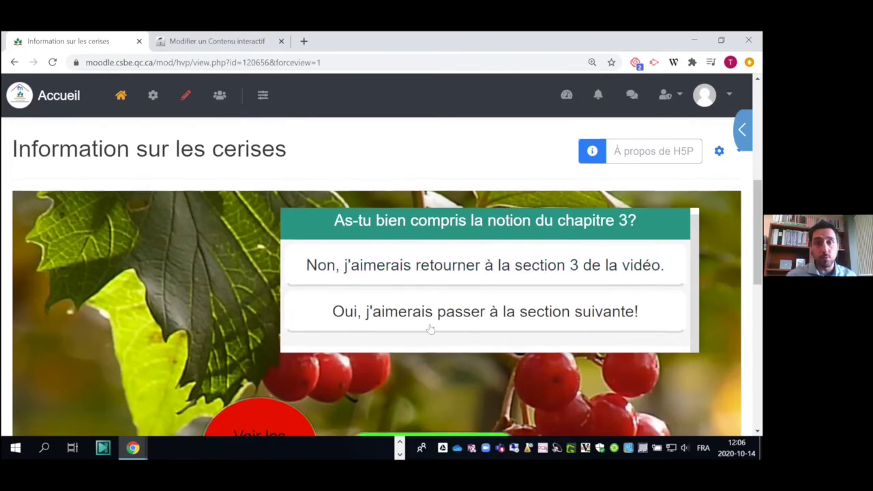
scroll(427, 320, "down", 2)
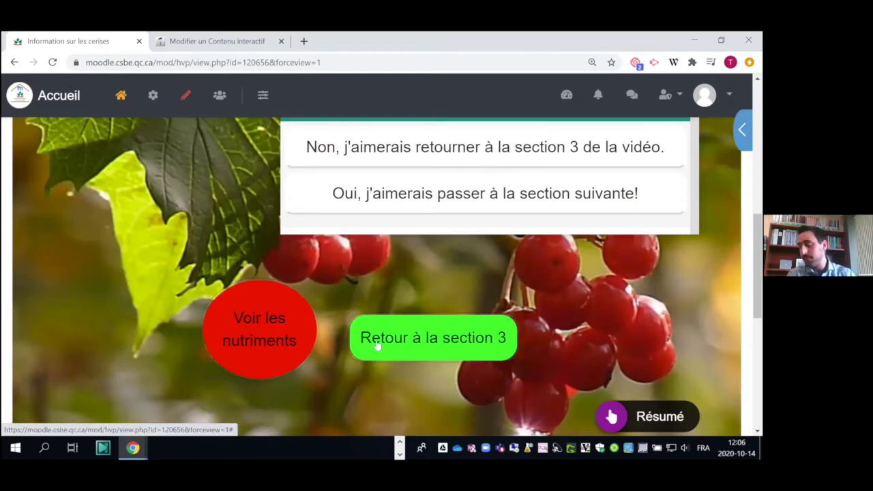
Follow the "Voir les nutriments" hotspot to its web page, then return to the video and review the chapter 3 question.
left_click(259, 332)
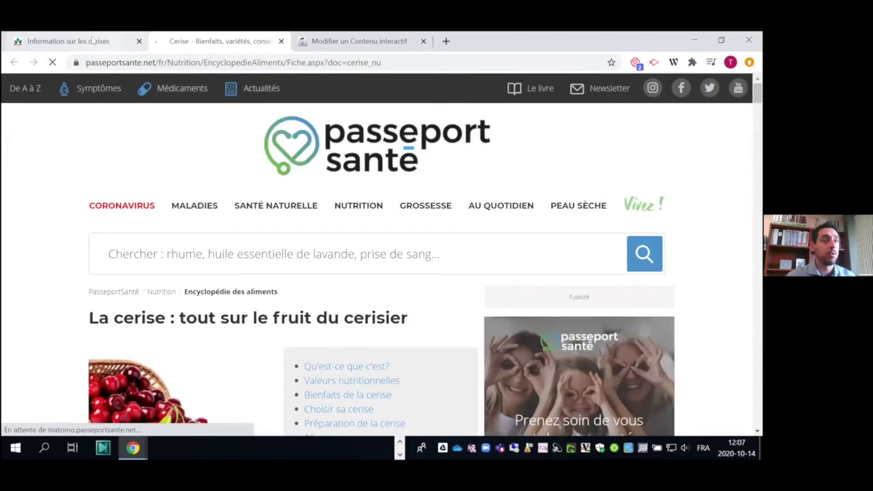
left_click(69, 40)
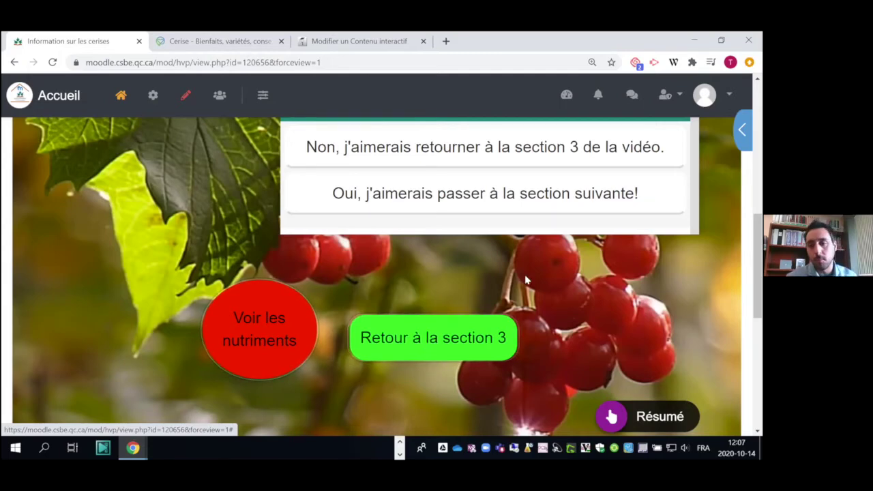
scroll(543, 294, "down", 2)
scroll(545, 300, "up", 5)
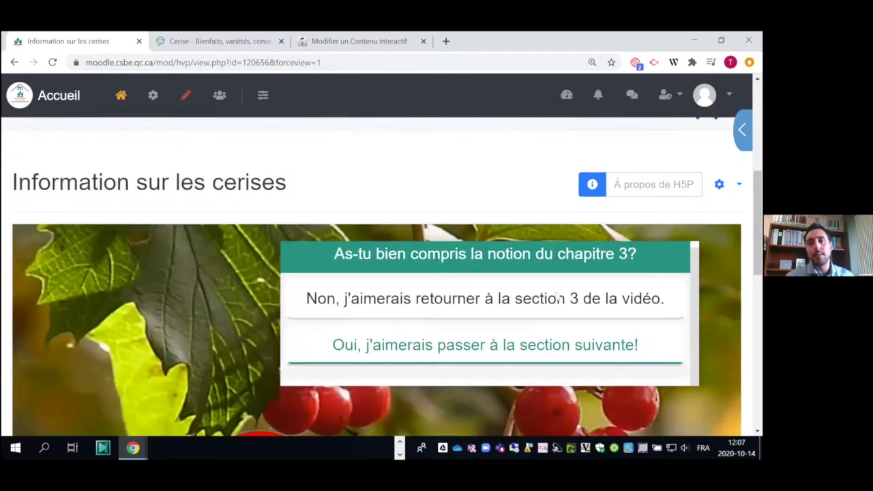
scroll(684, 274, "down", 1)
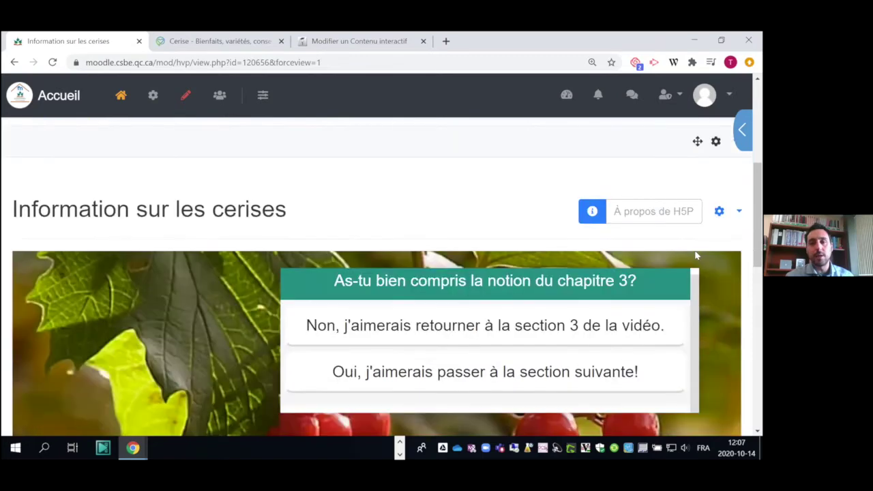
Open the settings (Paramètres) of the "Information sur les cerises" activity and go to its Interactive Video editor.
left_click(716, 212)
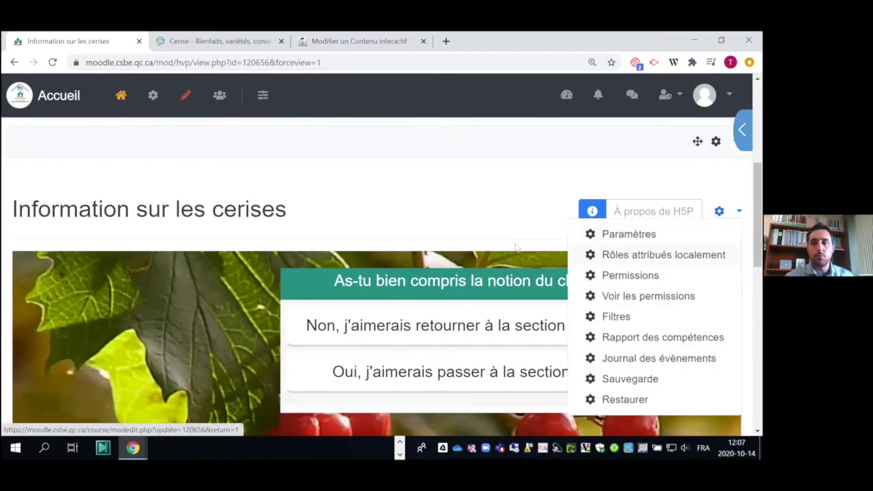
left_click(452, 215)
scroll(477, 273, "down", 4)
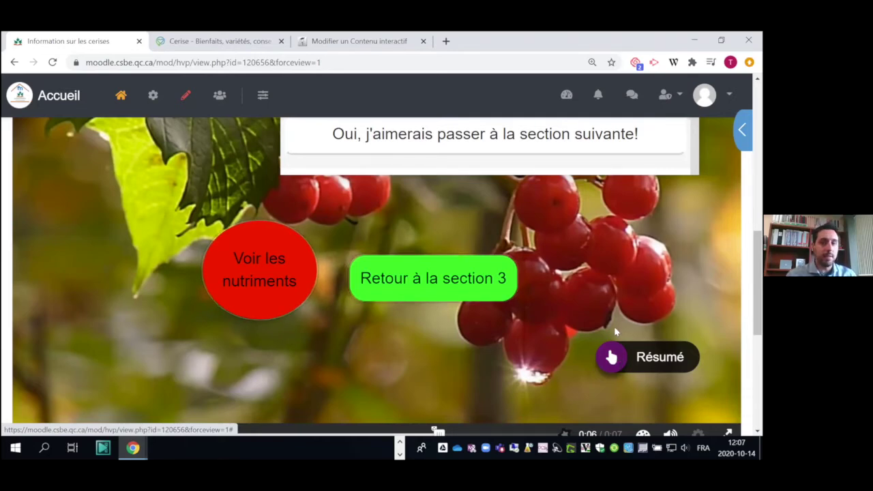
scroll(614, 331, "up", 3)
left_click(718, 151)
left_click(641, 179)
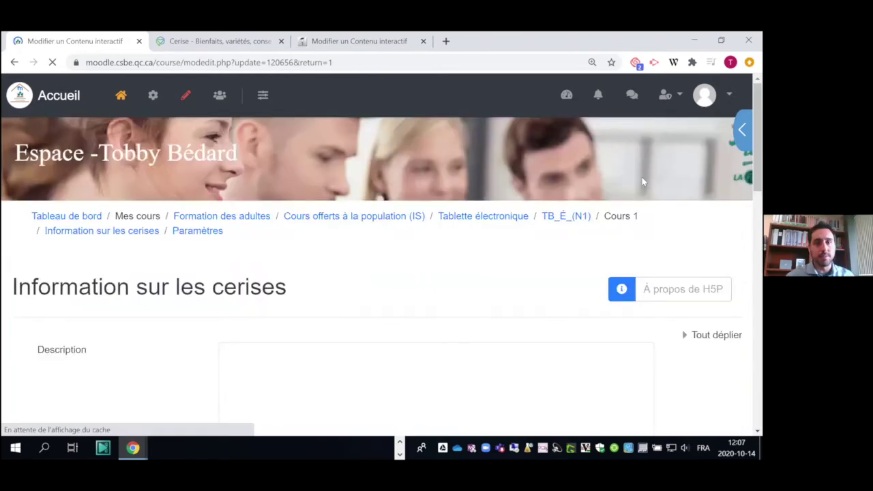
scroll(541, 253, "down", 9)
scroll(541, 253, "up", 3)
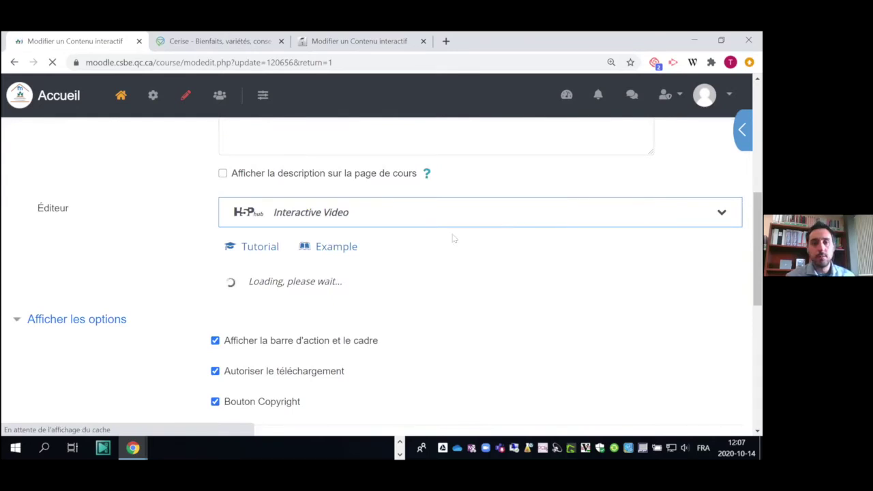
scroll(407, 240, "down", 2)
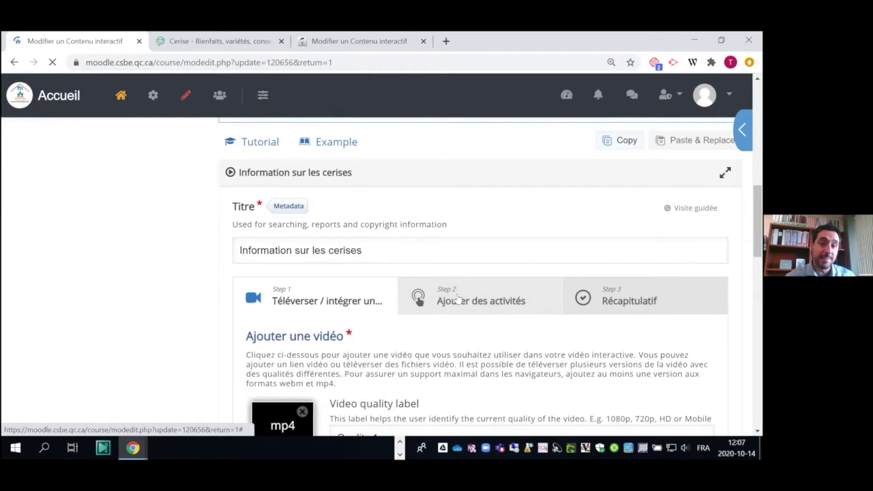
Go through "Ajouter des activités" to the "Récapitulatif" step and examine the summary question's title, introduction text and affirmations.
left_click(457, 297)
scroll(646, 246, "down", 1)
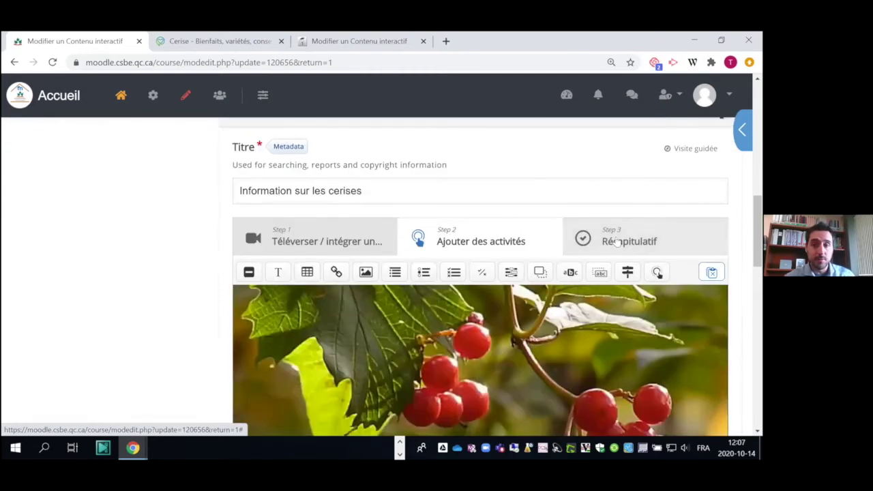
left_click(617, 243)
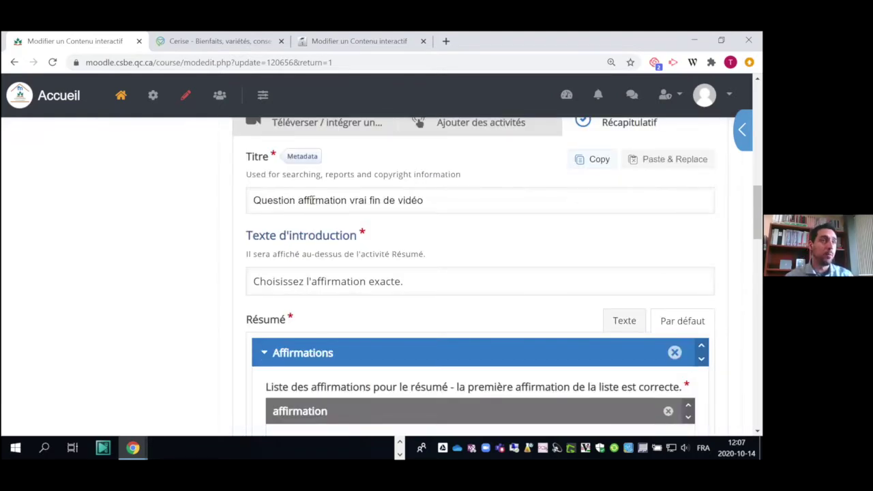
scroll(358, 270, "down", 4)
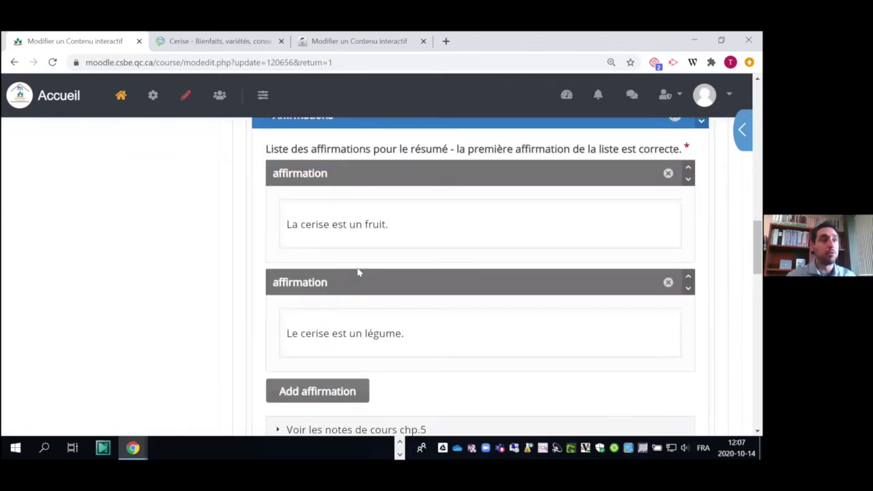
scroll(355, 252, "up", 1)
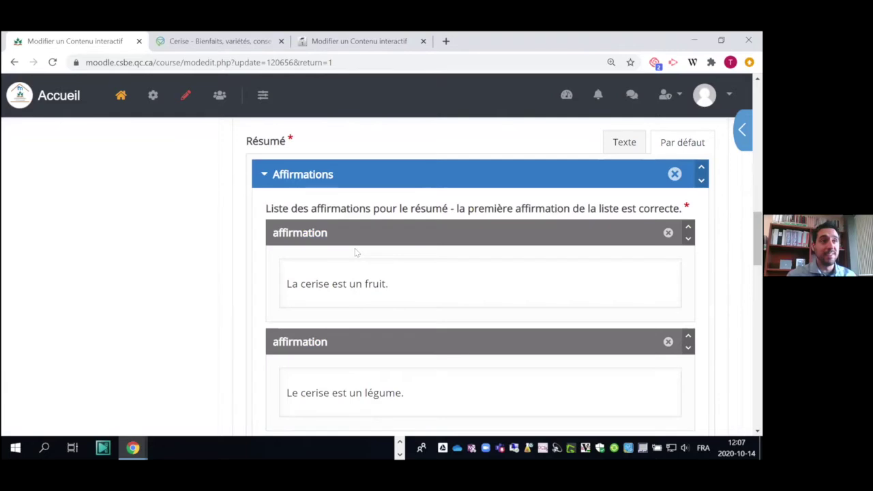
Return to "Ajouter des activités", advance the video to 0:06 and examine the placed hotspots and available interaction types.
scroll(384, 316, "up", 2)
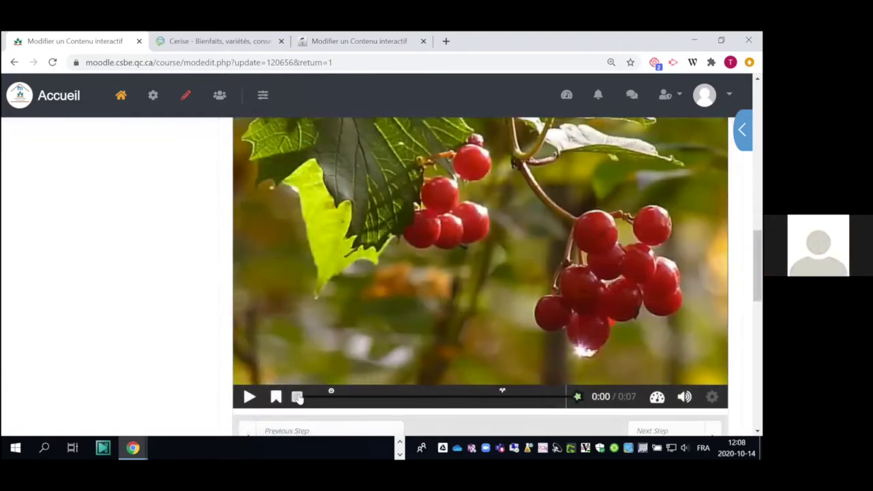
left_click_drag(298, 396, 506, 403)
scroll(523, 269, "up", 1)
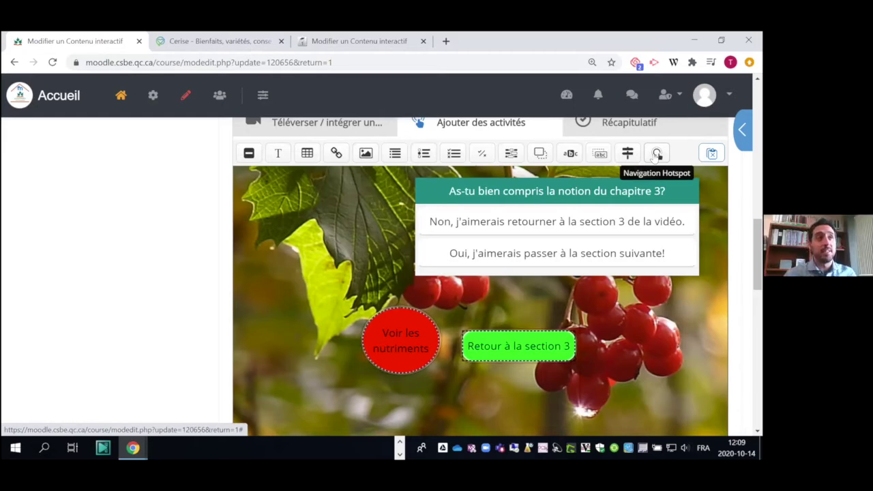
scroll(501, 261, "up", 2)
scroll(500, 260, "down", 2)
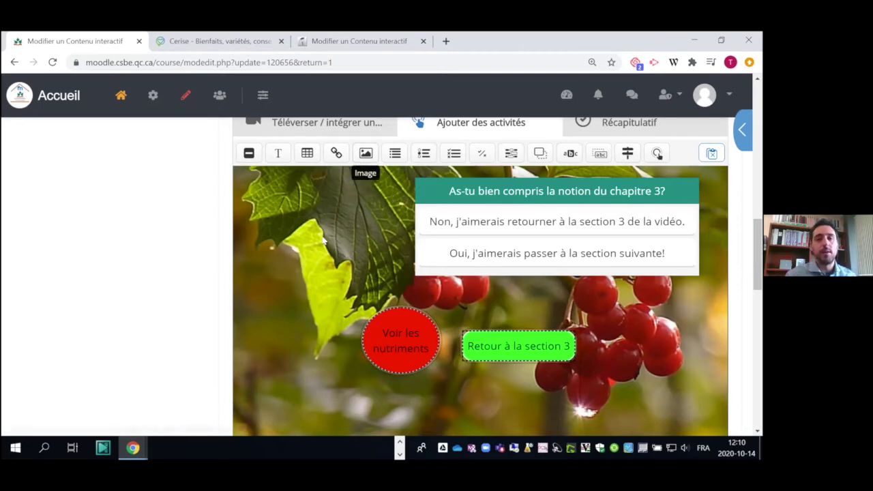
Move the editor's video back to the first activity marker to show the "Bon visionnement!" label and its neighbouring interactions.
scroll(306, 248, "down", 2)
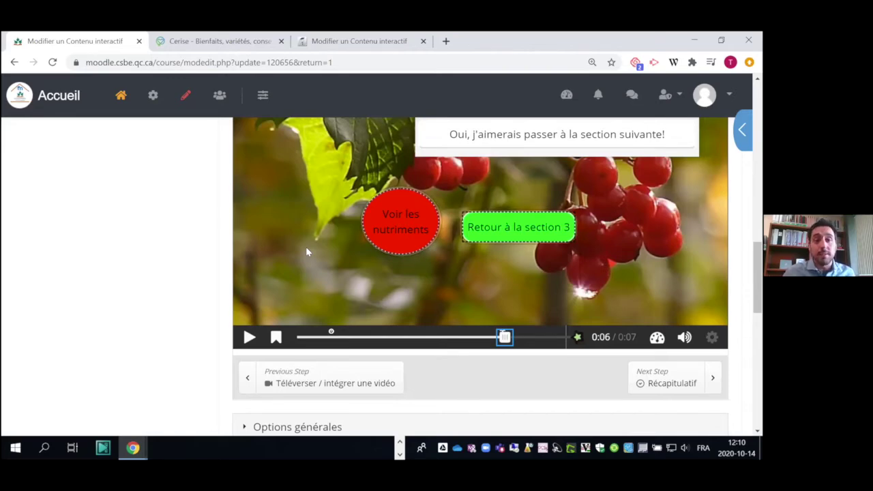
left_click_drag(504, 337, 327, 336)
scroll(302, 271, "up", 3)
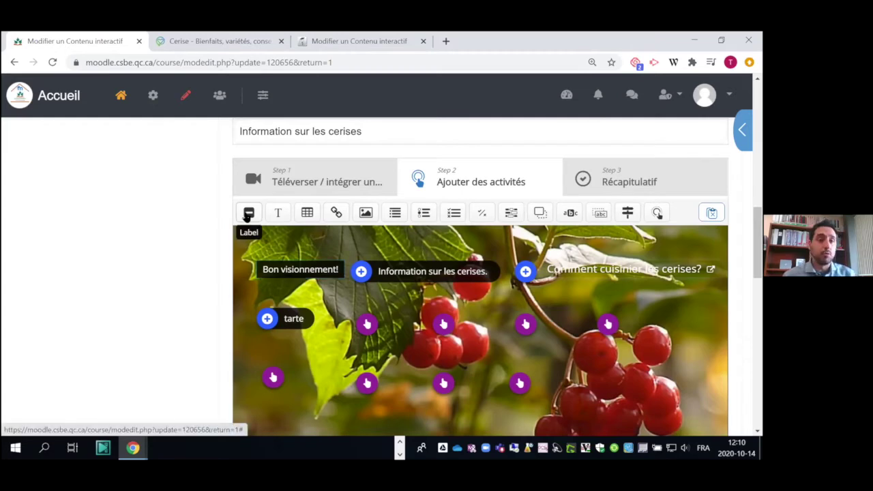
Open the "Bon visionnement!" label for editing and examine its interaction type and the start and end of its Plage d'apparition.
left_click(294, 272)
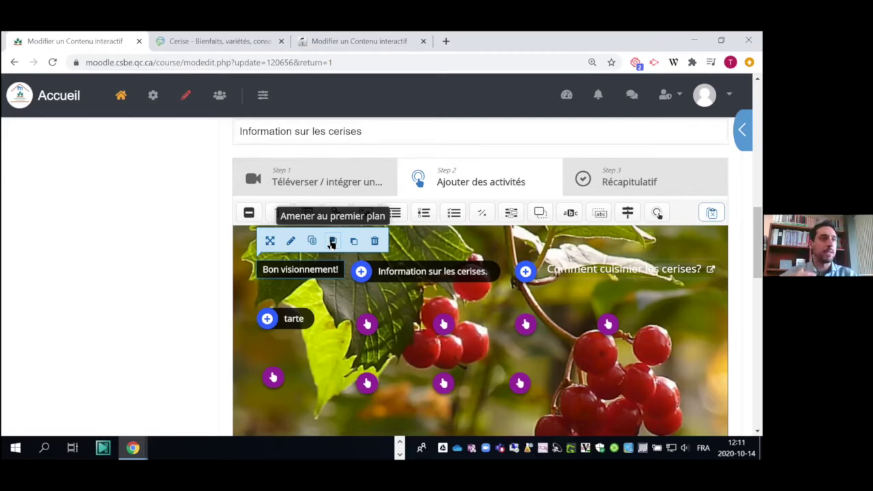
left_click(290, 243)
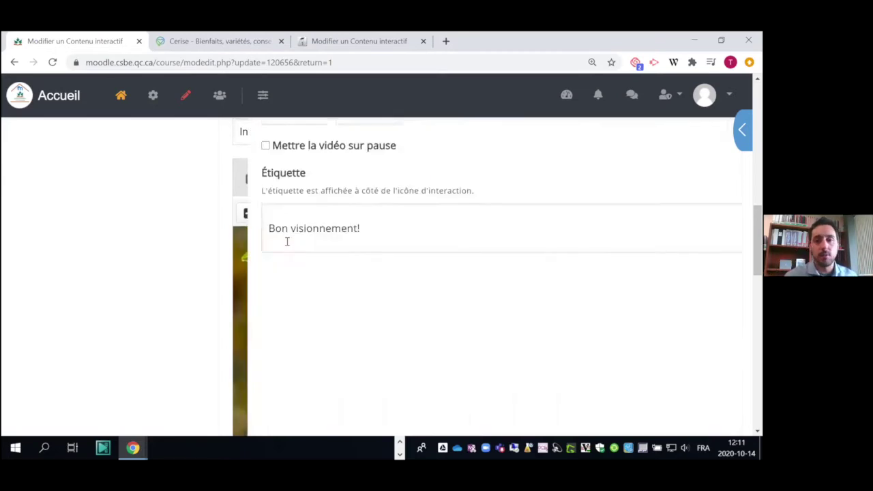
scroll(316, 303, "up", 5)
scroll(333, 280, "down", 3)
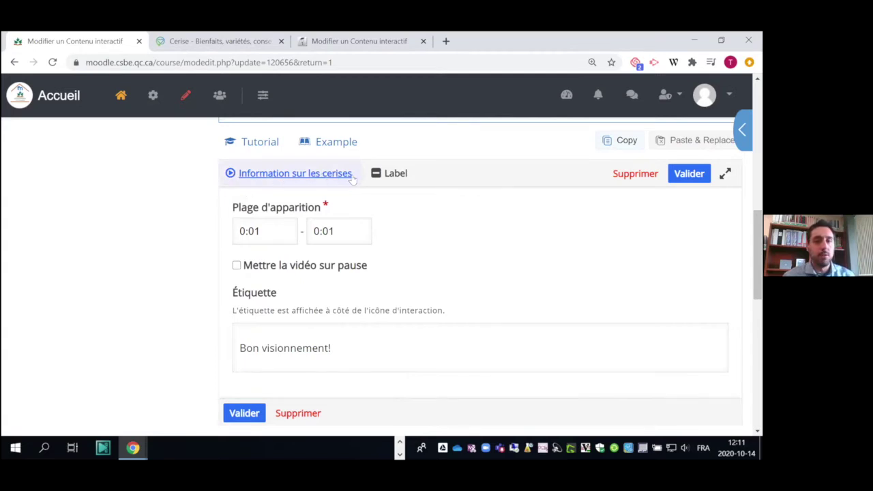
left_click_drag(379, 174, 409, 177)
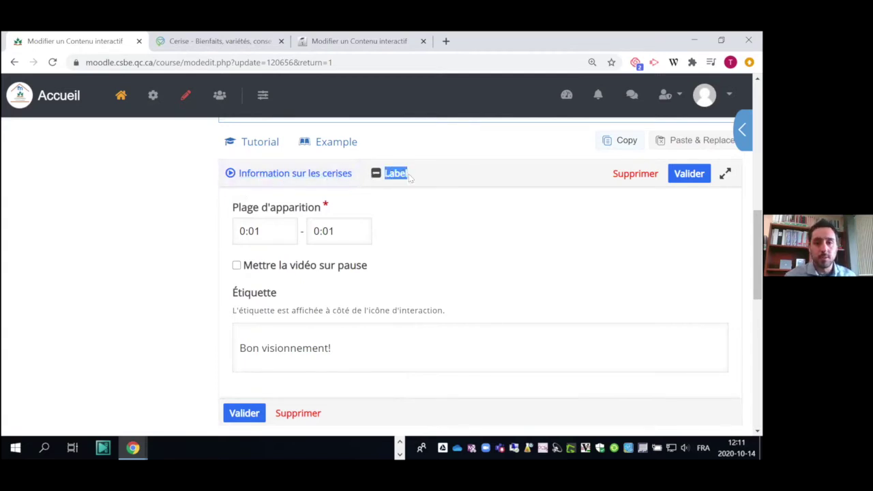
left_click(273, 229)
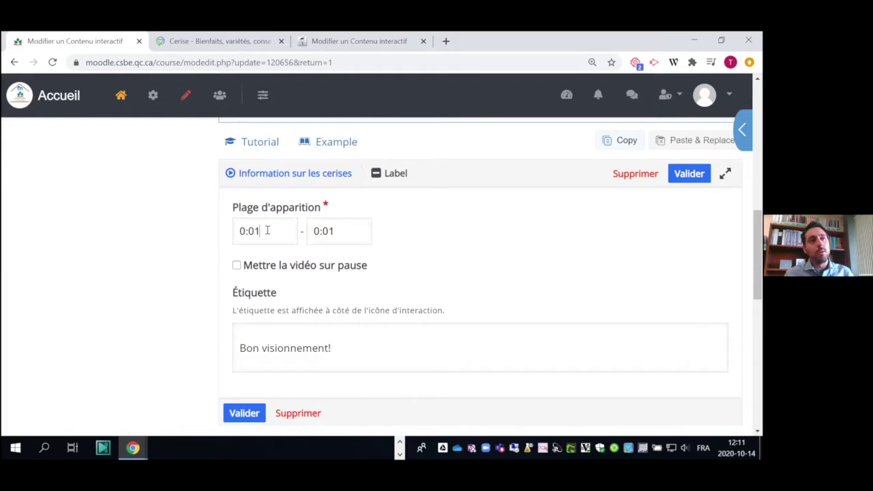
left_click_drag(267, 231, 255, 231)
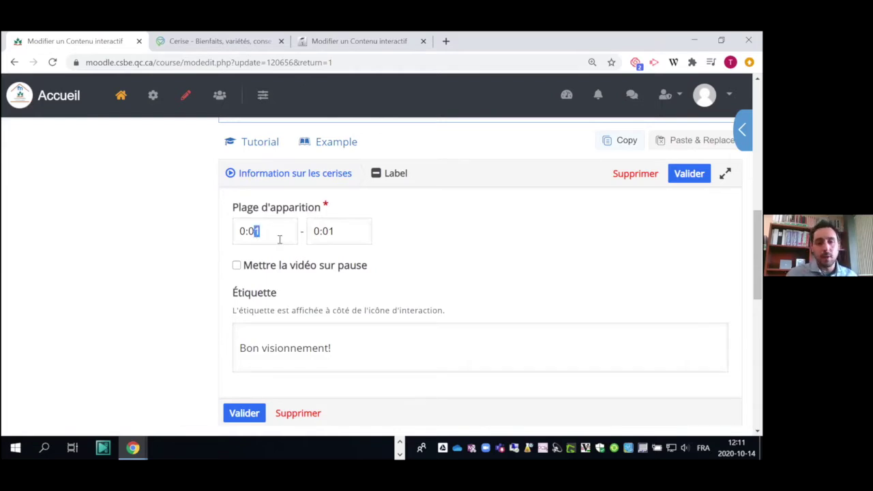
mouse_move(260, 231)
left_mouse_down()
mouse_move(238, 231)
mouse_move(257, 231)
left_mouse_up()
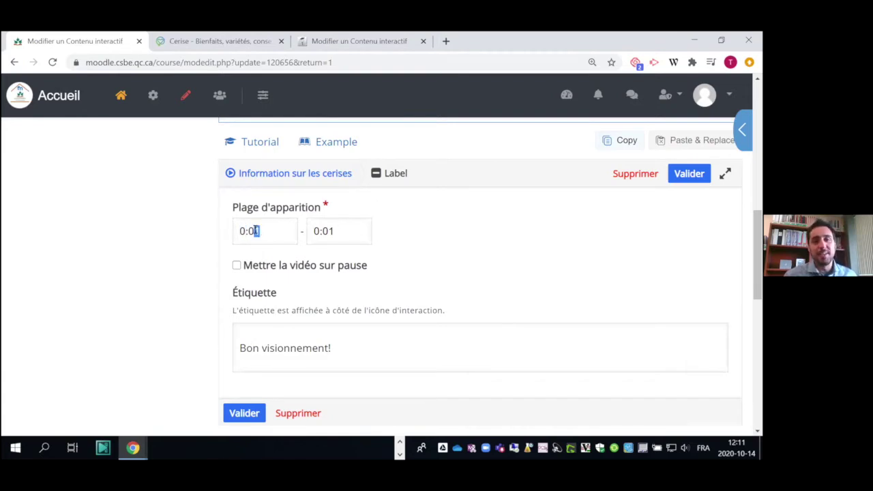
left_click_drag(334, 231, 328, 230)
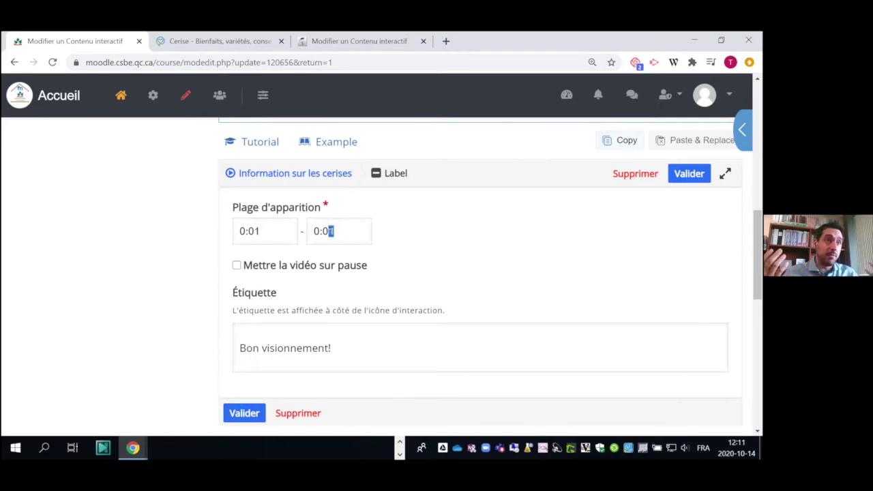
Set the end of the "Bon visionnement!" label's Plage d'apparition to 0:06.
left_click(346, 233)
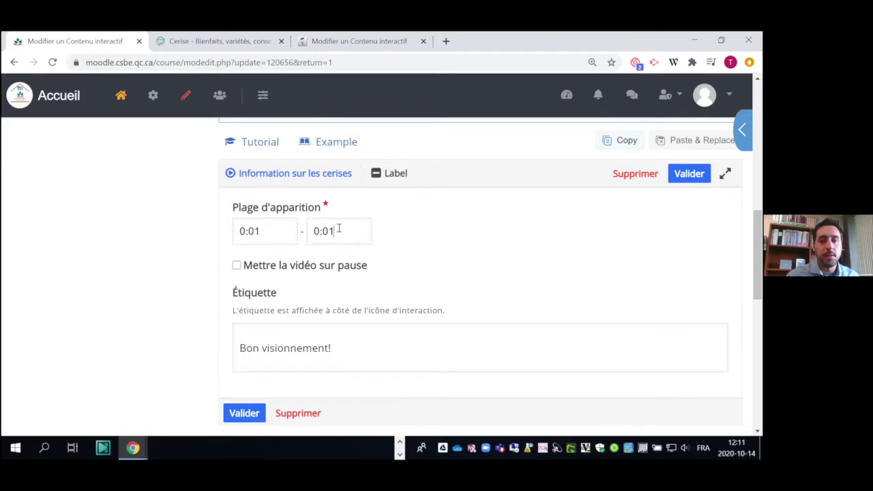
key("BackSpace")
type("6")
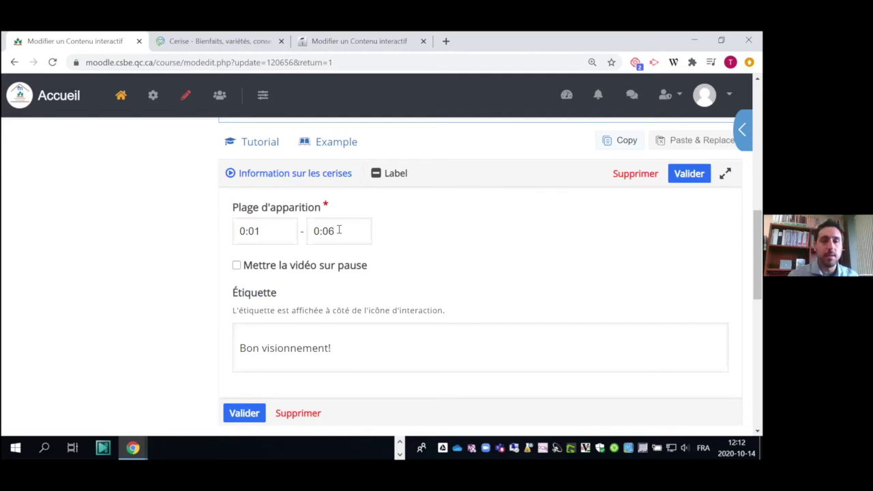
Try the start times 0:01.001 and 0:01.010 in the label's Plage d'apparition, and restore the start to 0:01.
left_click(269, 230)
type(".001")
left_click_drag(263, 231, 259, 230)
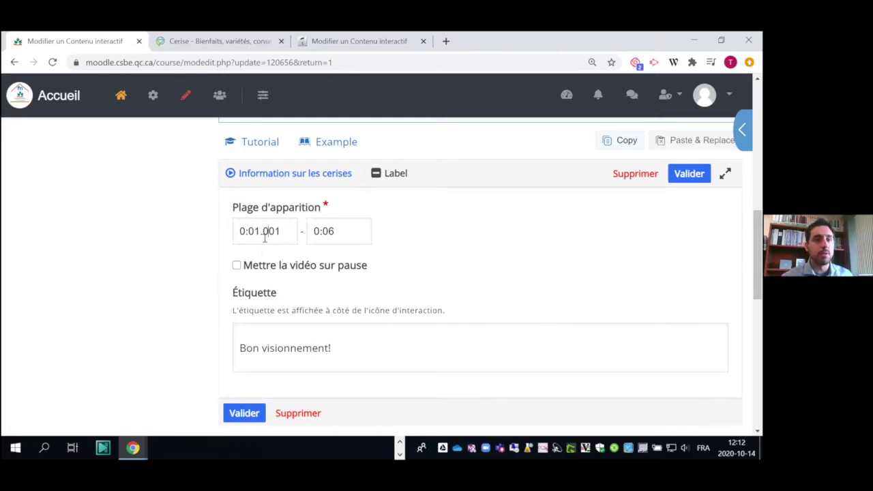
key("BackSpace")
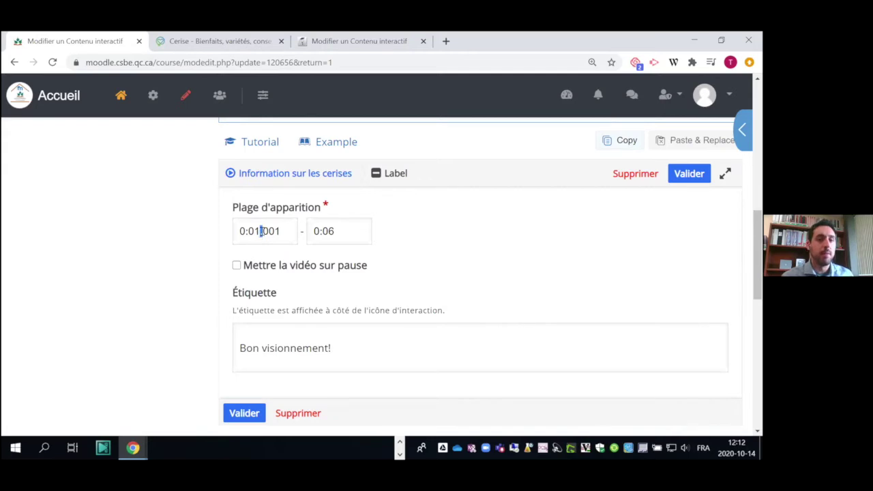
left_click_drag(272, 230, 278, 230)
left_click(259, 231)
type(".")
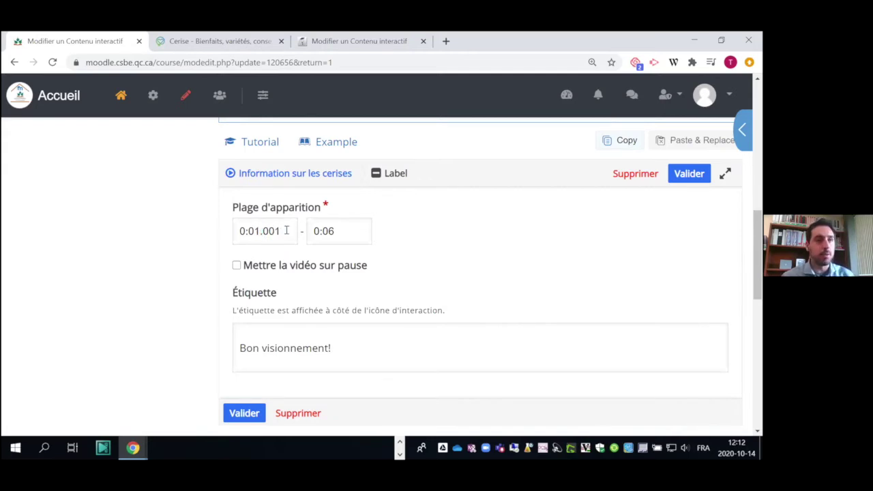
left_click_drag(282, 231, 270, 230)
key("BackSpace")
type("10")
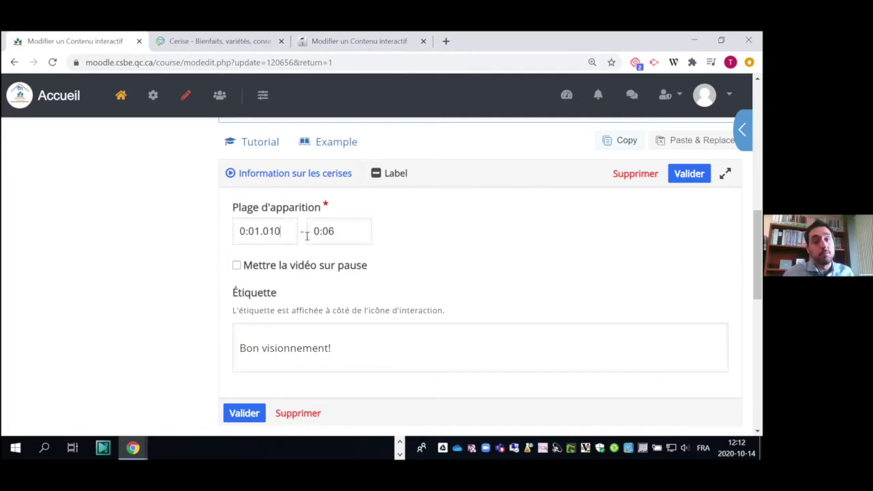
left_click_drag(282, 230, 258, 230)
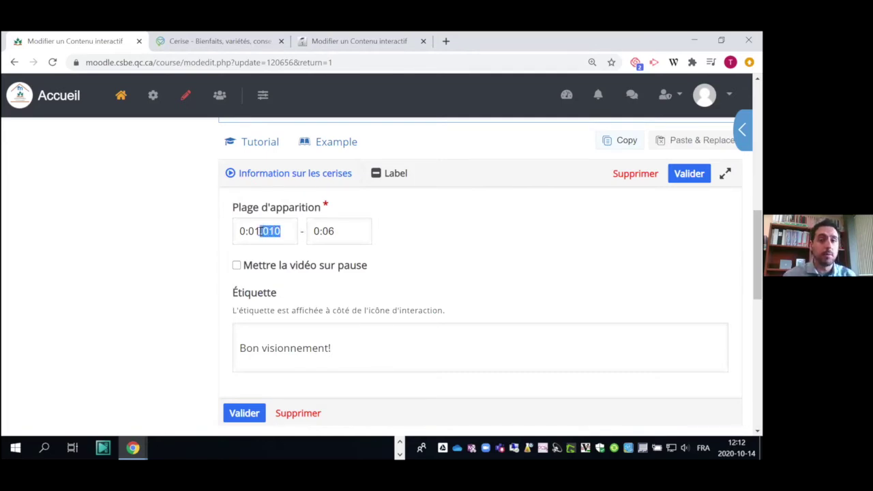
key("BackSpace")
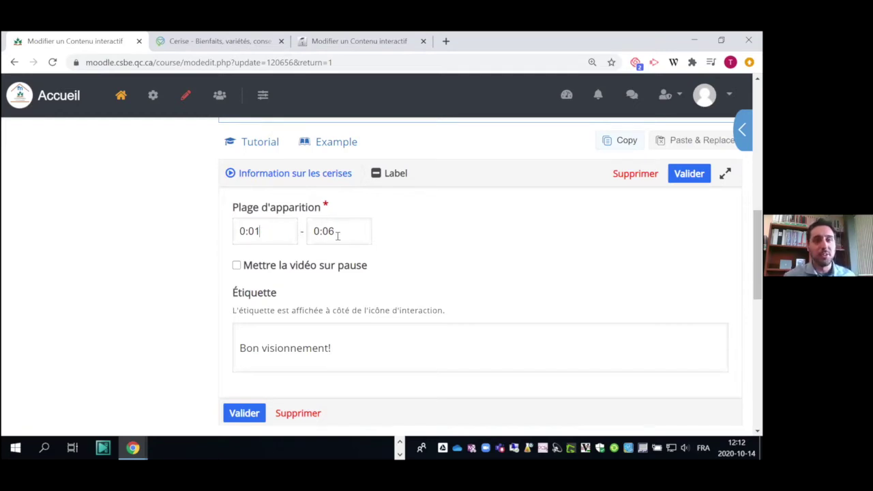
Set the end of the label's Plage d'apparition to 0:01 and enable Mettre la vidéo sur pause.
scroll(351, 235, "down", 1)
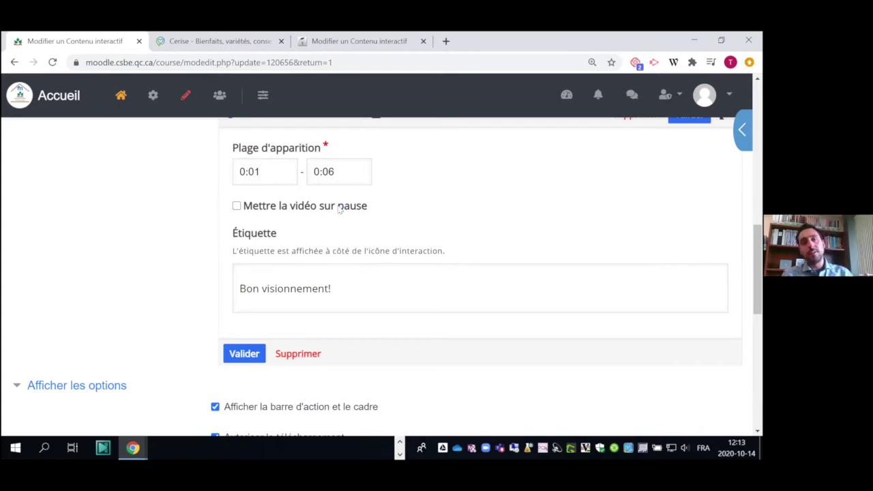
key("BackSpace")
type("1")
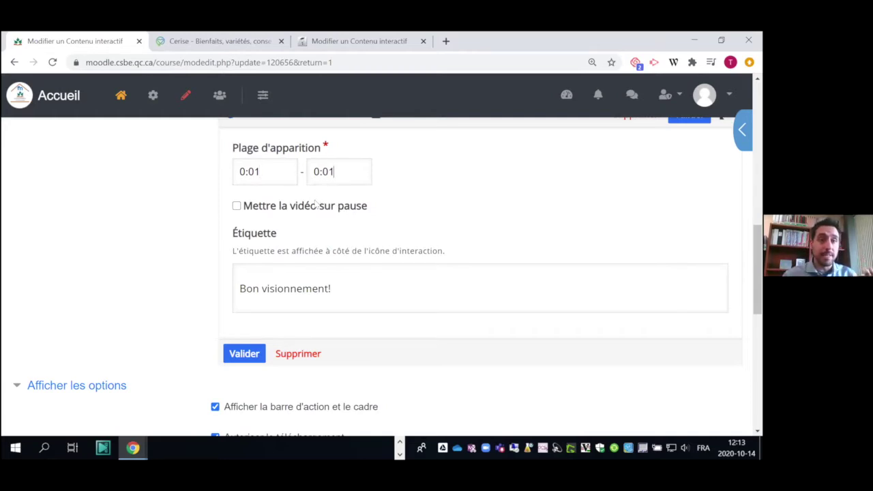
left_click(316, 209)
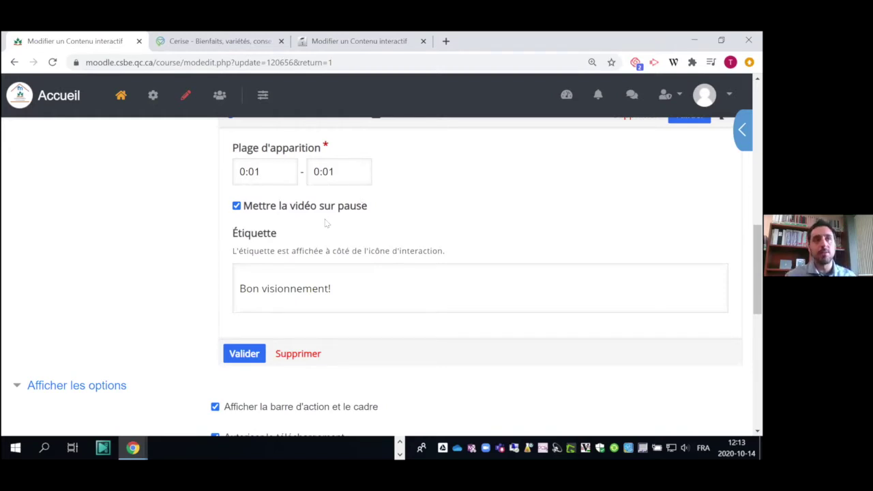
Review the label's Étiquette text and its formatting options, and validate the label's settings.
left_click(354, 287)
left_click_drag(326, 308, 242, 311)
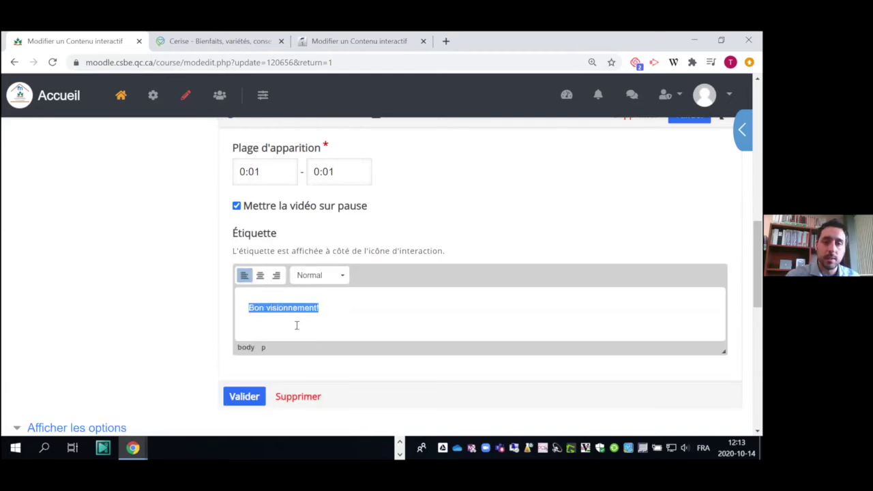
left_click(347, 311)
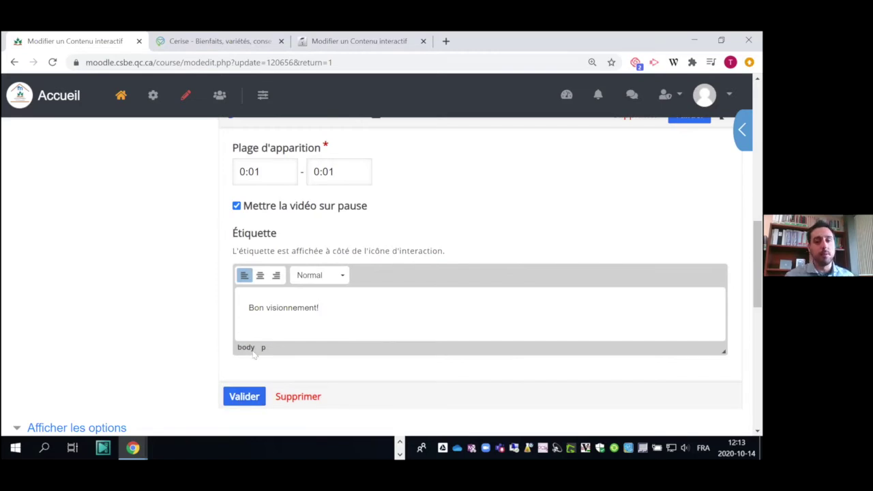
scroll(284, 345, "up", 1)
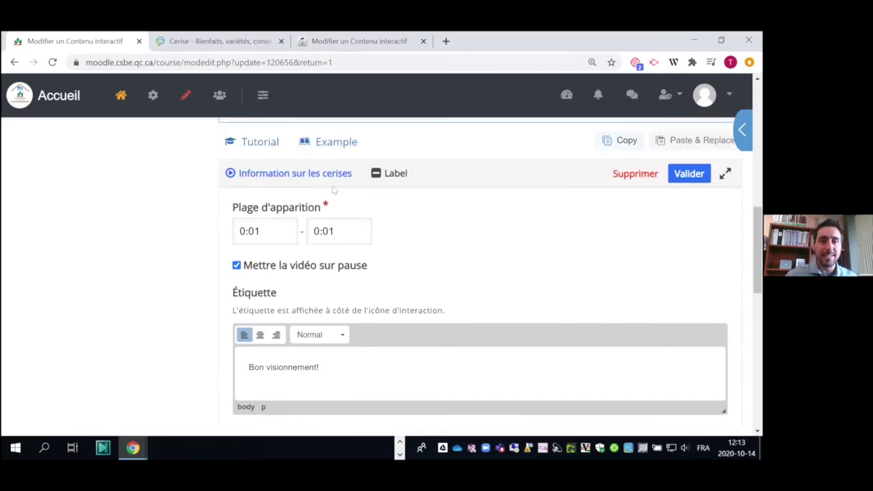
scroll(341, 264, "down", 1)
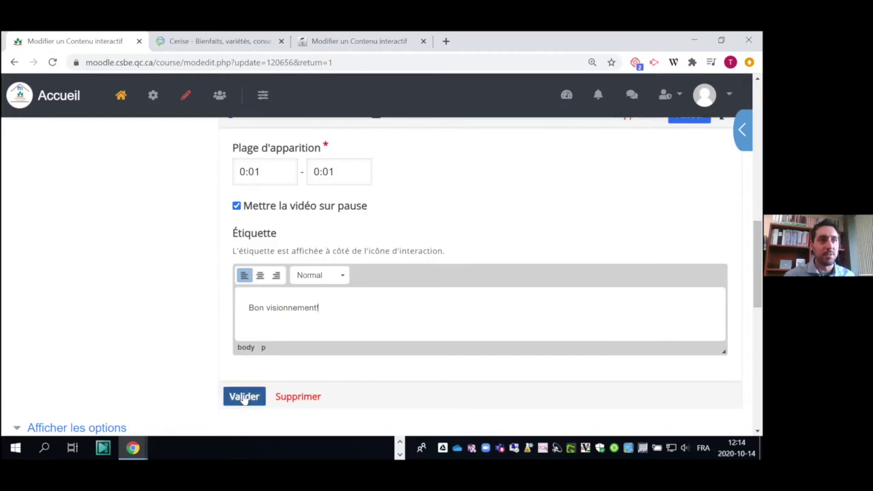
left_click(244, 398)
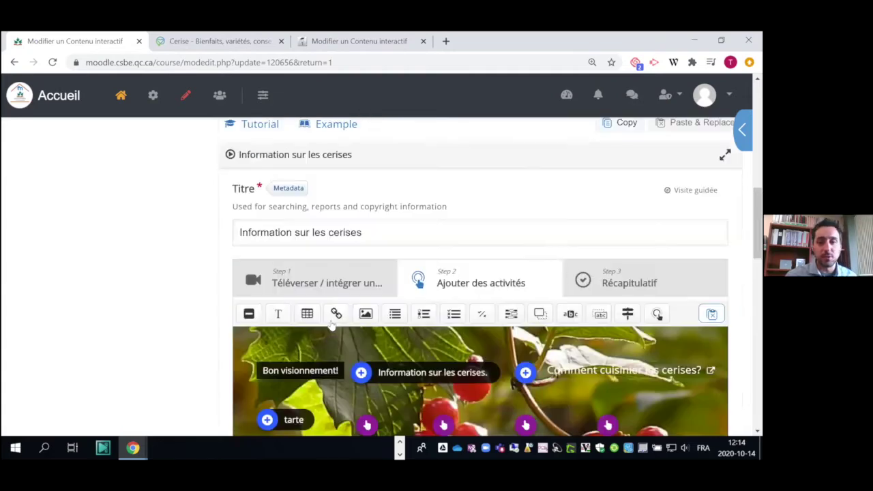
Open the "Information sur les cerises." text interaction for editing and examine its Plage d'apparition, pause and display options.
scroll(213, 258, "down", 2)
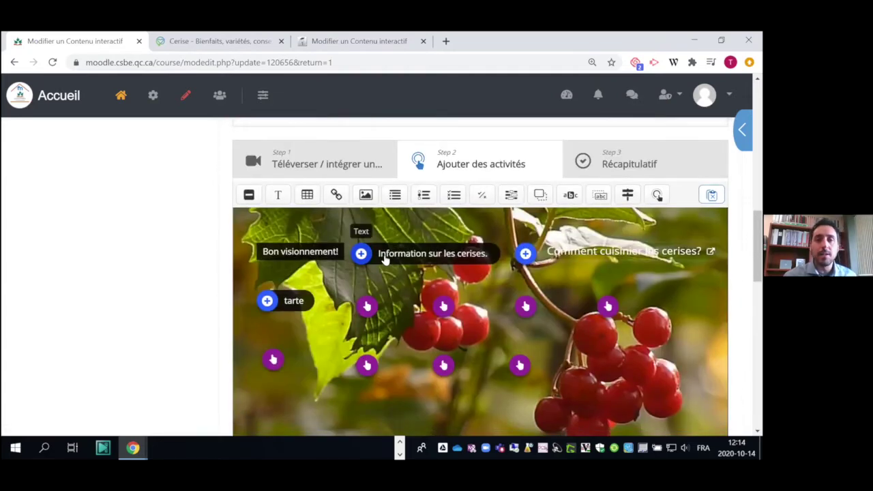
left_click(361, 254)
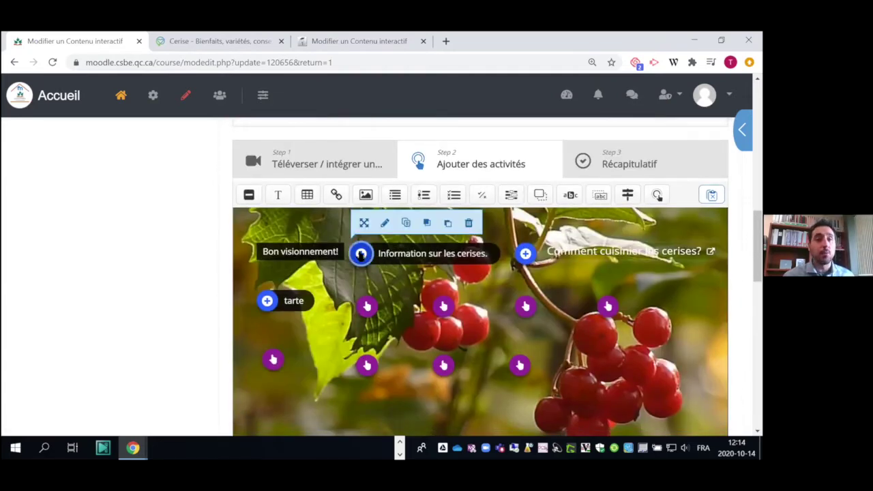
left_click(385, 223)
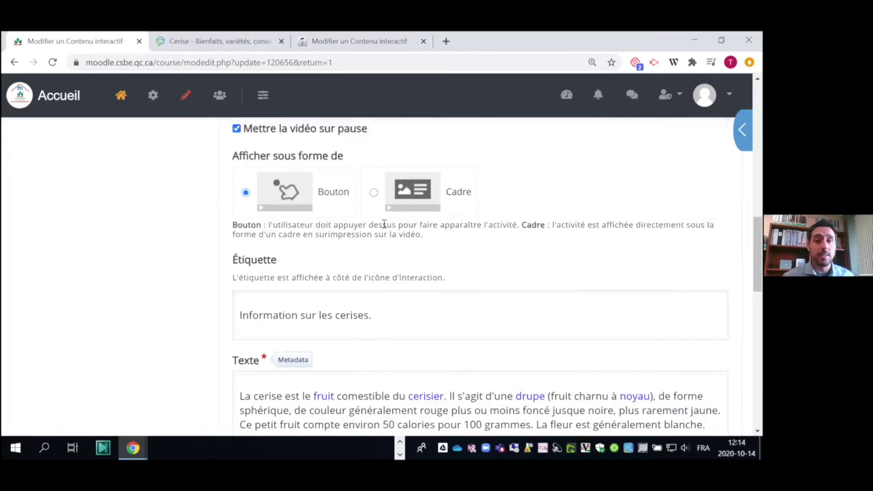
scroll(310, 235, "up", 3)
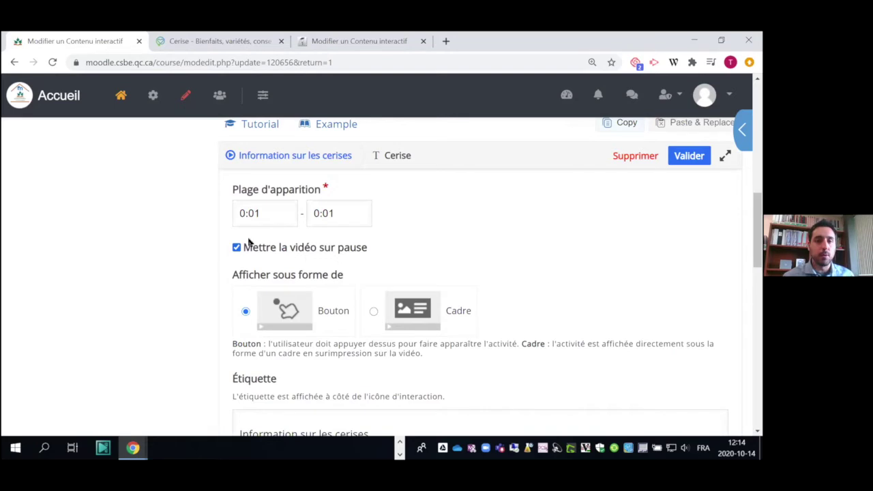
scroll(248, 254, "down", 1)
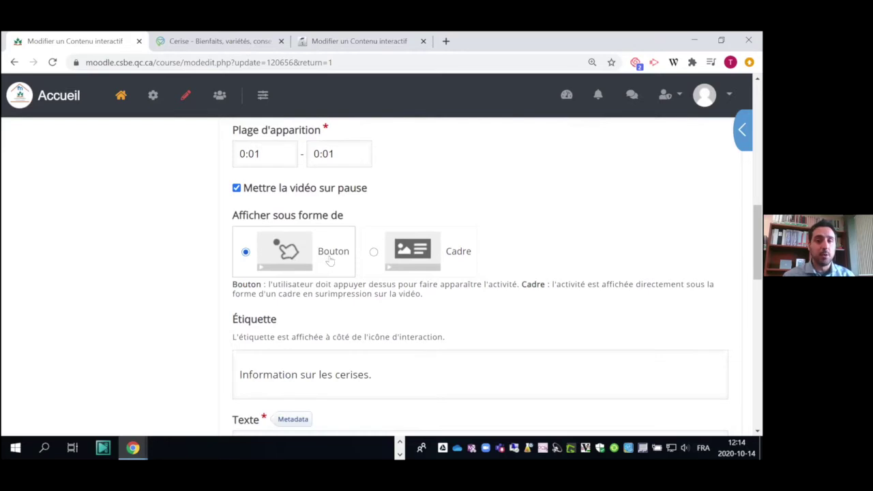
Display the text interaction as Cadre to review that form's settings, and switch it back to Bouton.
left_click(436, 256)
scroll(436, 256, "down", 1)
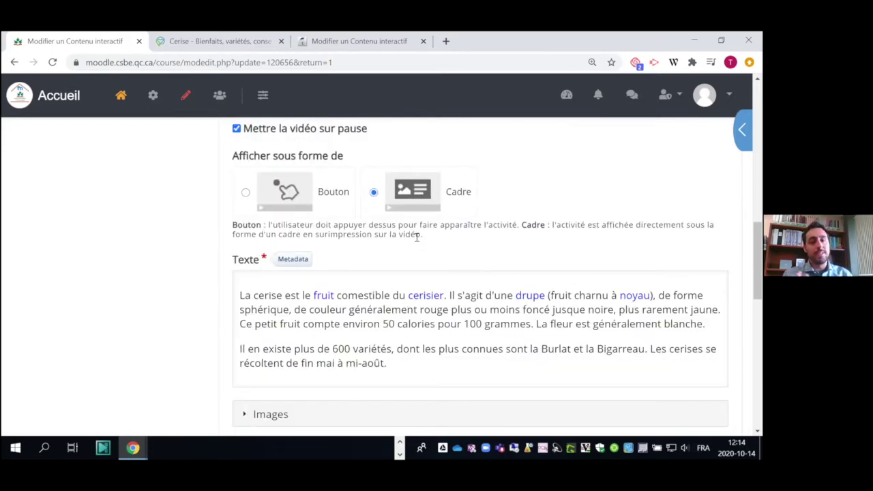
scroll(273, 173, "up", 1)
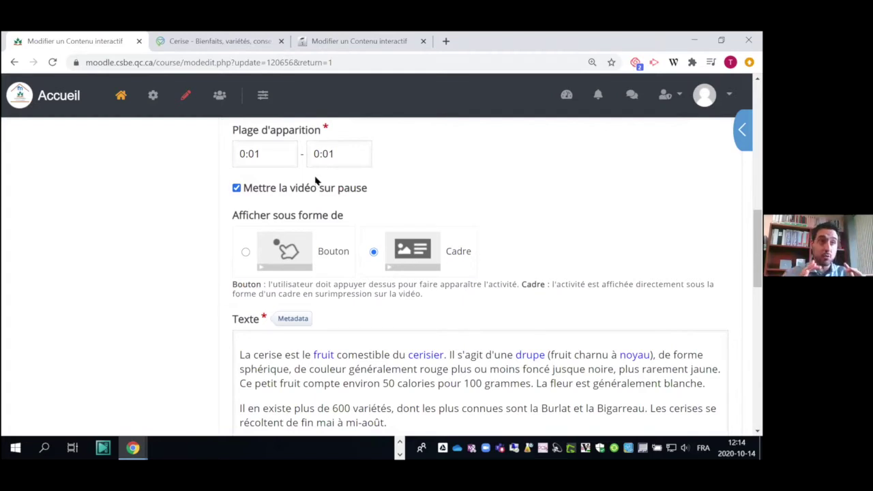
left_click(300, 256)
Highlight the Étiquette text "Information sur les cerises." that accompanies the interaction's button.
scroll(300, 234, "down", 3)
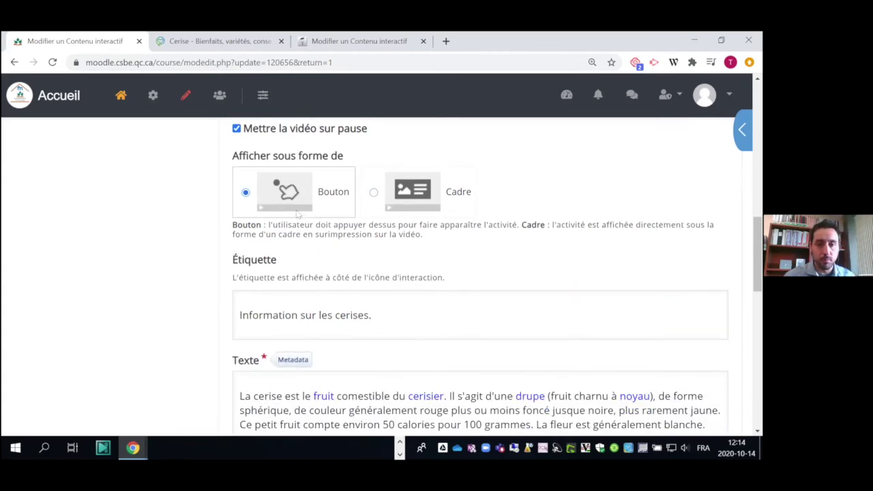
left_click(275, 259)
left_click_drag(382, 275, 247, 275)
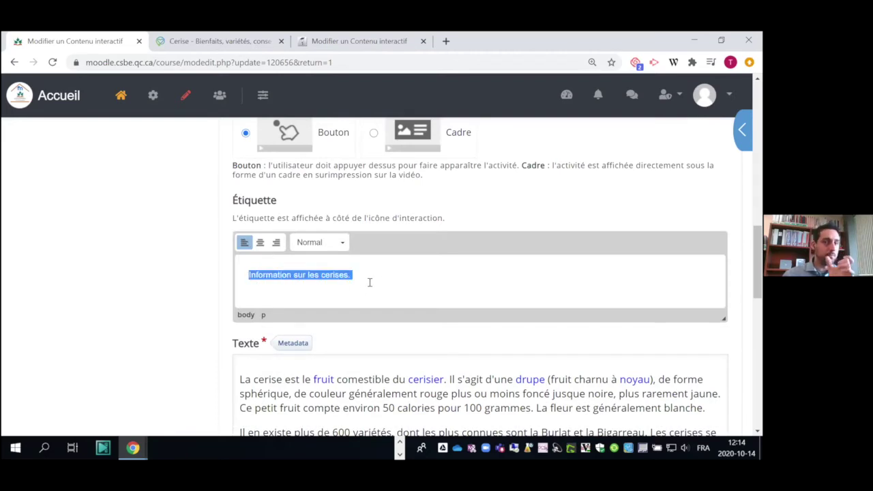
Compare the Cadre form without an Étiquette field against the Bouton form, leaving the interaction set to Bouton.
scroll(364, 272, "down", 1)
scroll(365, 273, "up", 1)
left_click(413, 136)
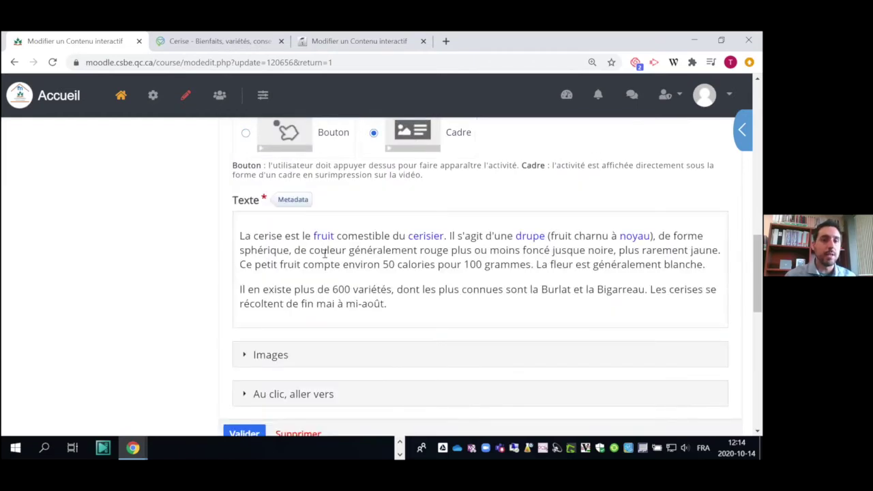
left_click(304, 139)
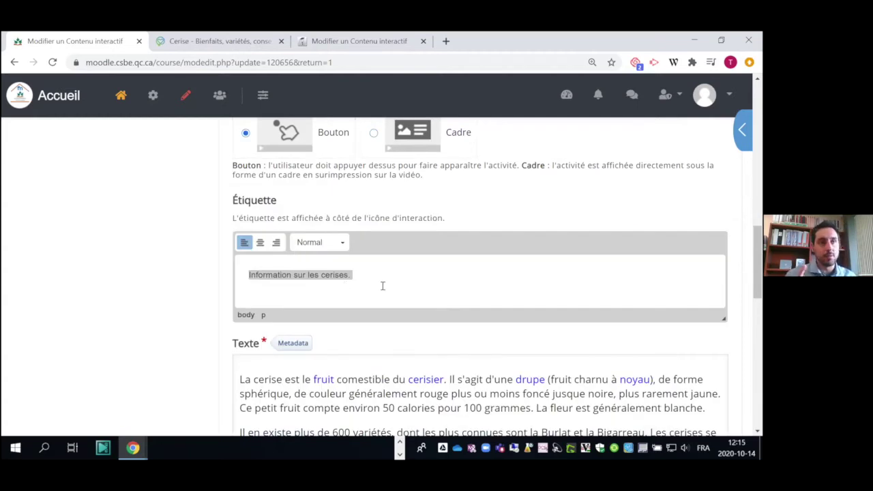
Review the text interaction's "Au clic, aller vers" media type, URL and Aperçu settings, and validate the interaction.
left_click(388, 132)
left_click(326, 142)
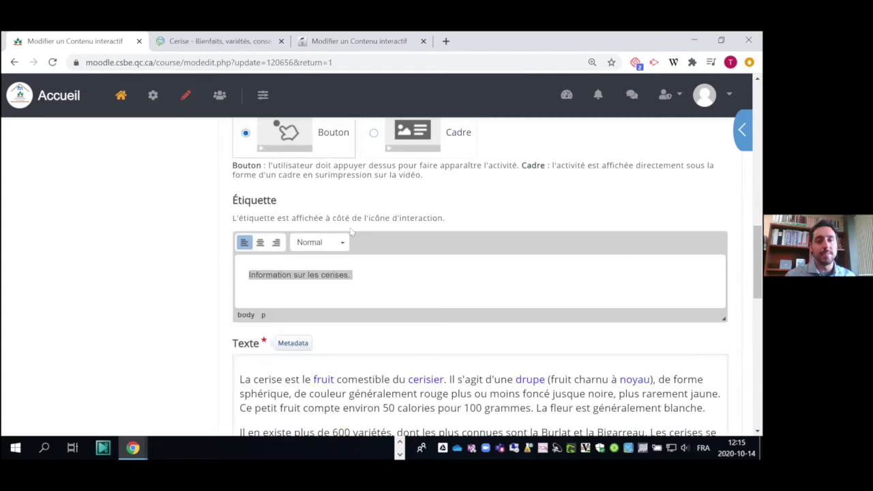
scroll(347, 200, "down", 4)
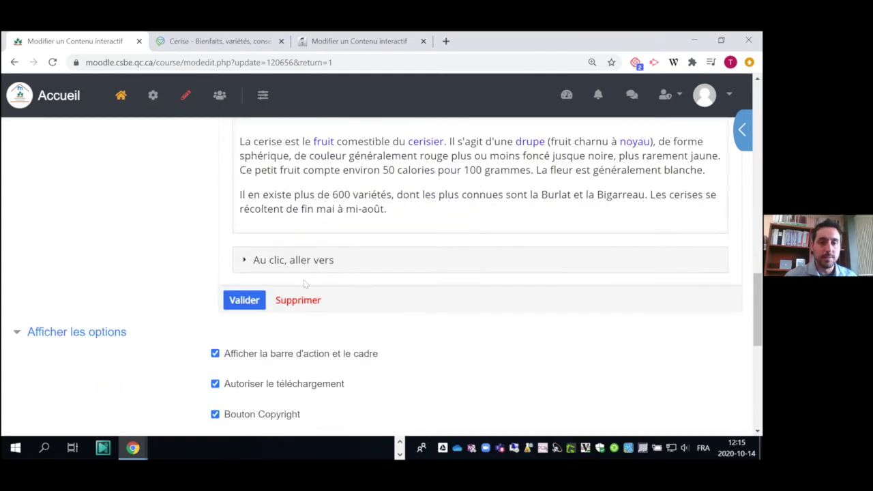
left_click(281, 266)
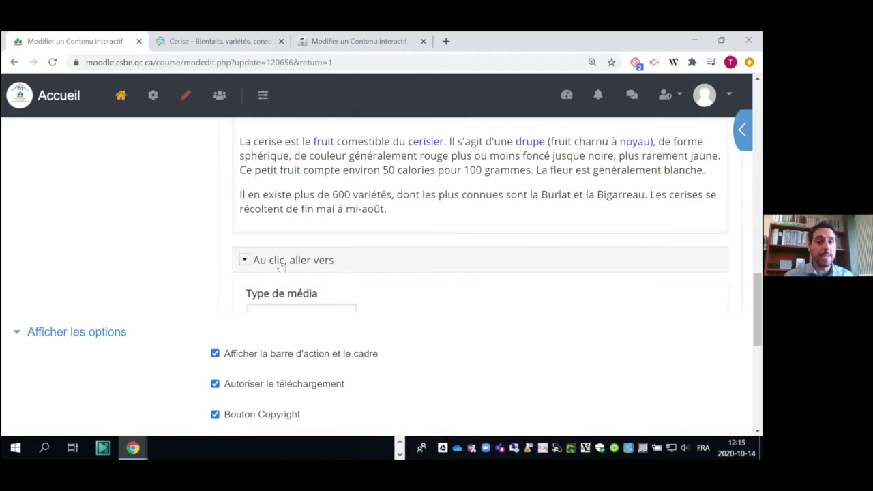
scroll(293, 265, "down", 2)
scroll(307, 270, "up", 1)
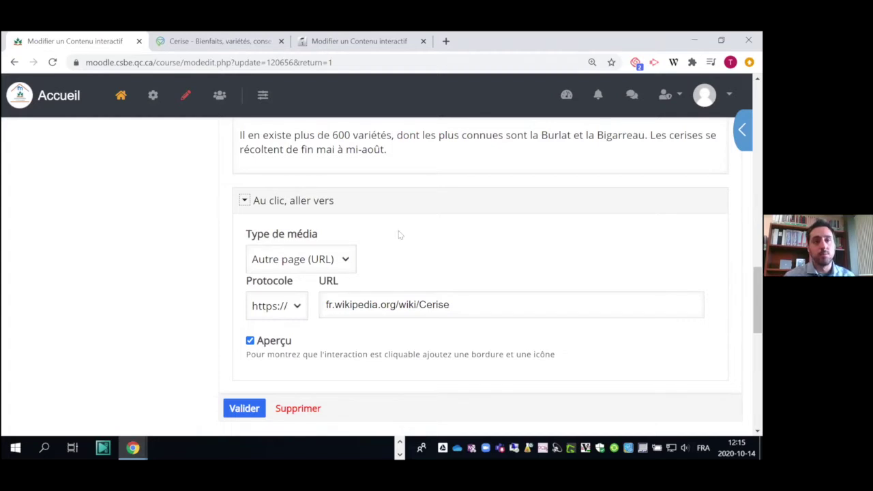
left_click(244, 410)
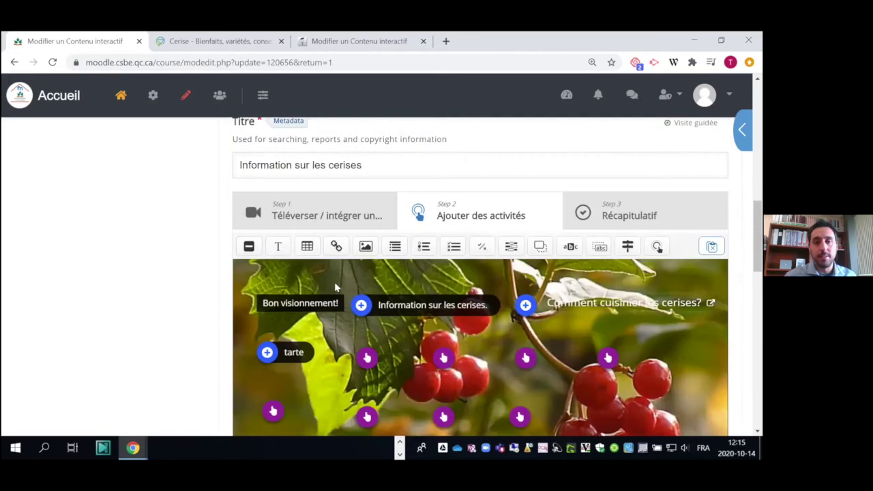
Open the table interaction for editing and enable "Mettre la vidéo sur pause".
scroll(334, 282, "down", 1)
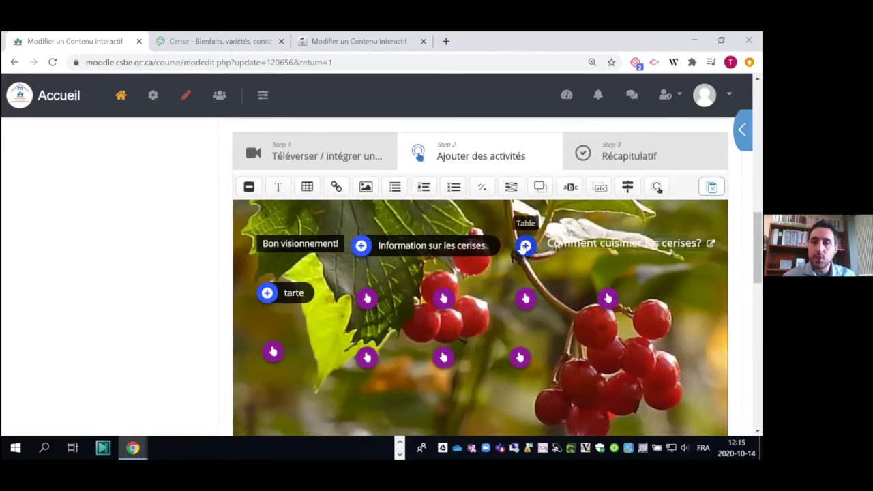
left_click(523, 247)
left_click(550, 215)
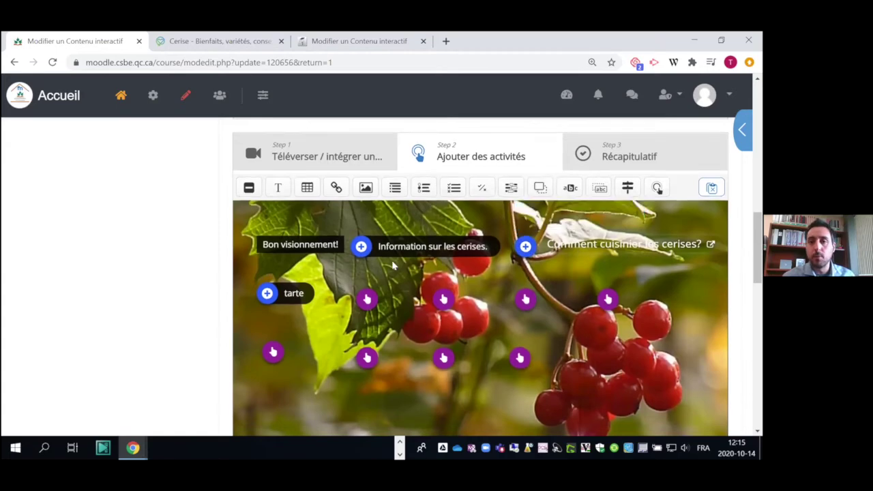
scroll(314, 235, "up", 4)
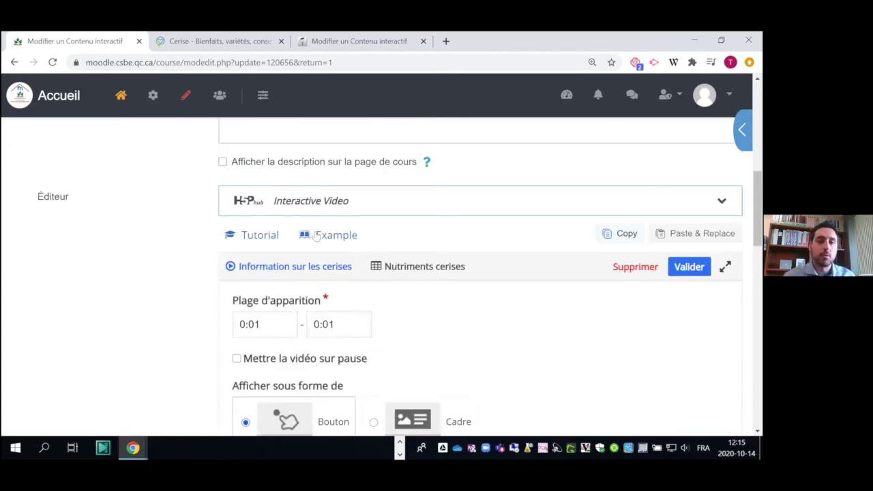
scroll(396, 207, "down", 2)
left_click(272, 205)
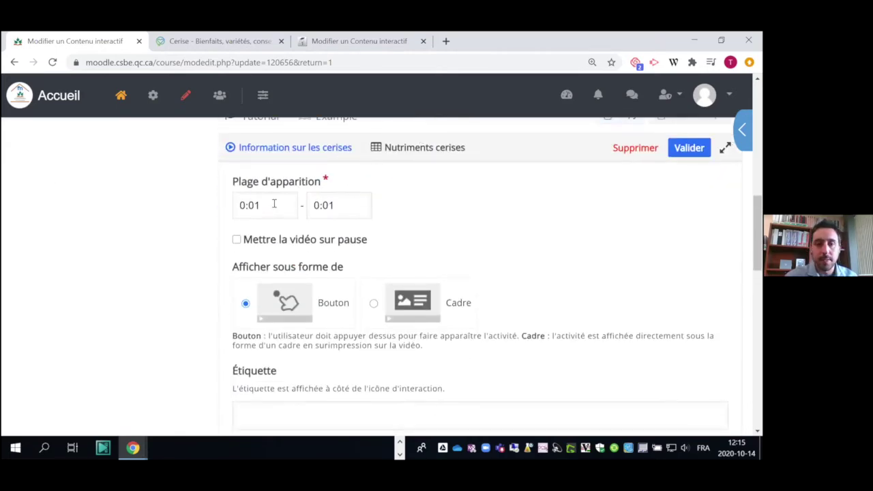
left_click(237, 240)
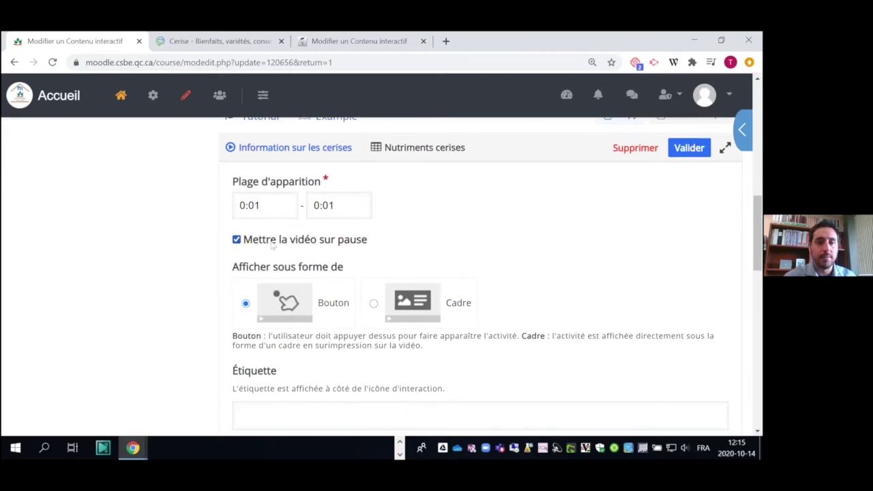
Examine the table interaction's display forms, Étiquette and Titre fields, and activate the Tableau content for editing.
scroll(287, 237, "down", 2)
scroll(290, 239, "up", 1)
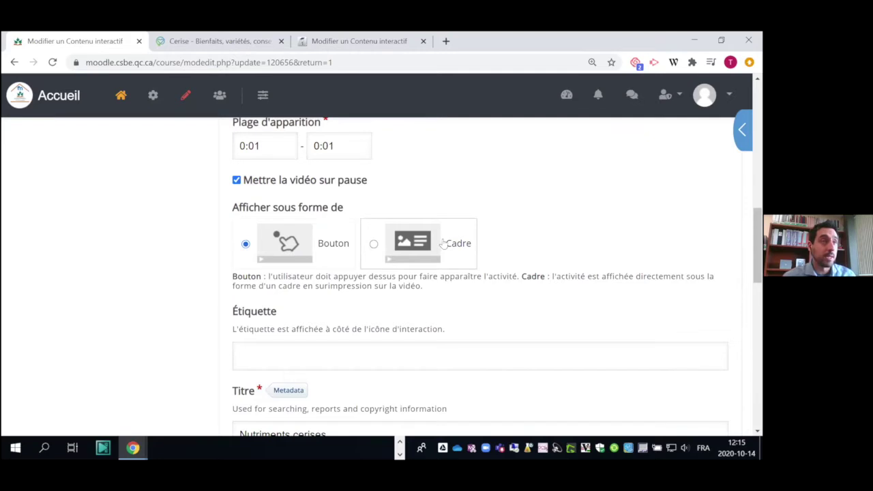
scroll(368, 208, "down", 2)
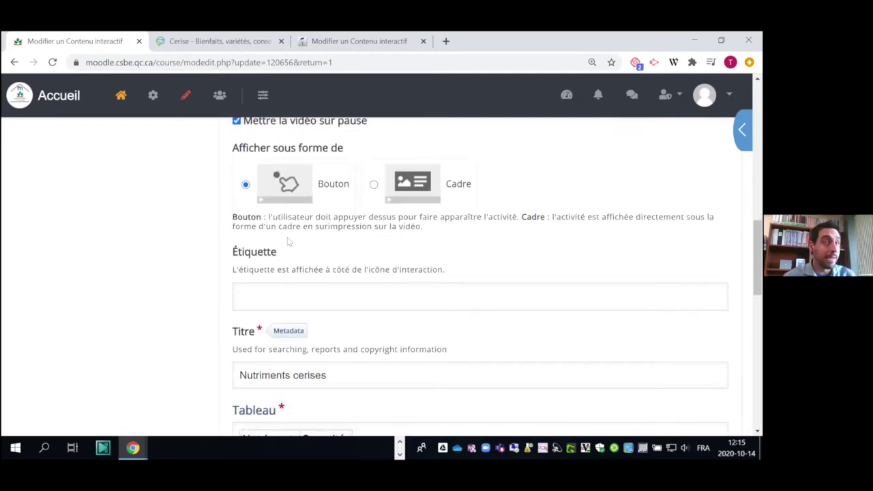
scroll(288, 240, "down", 4)
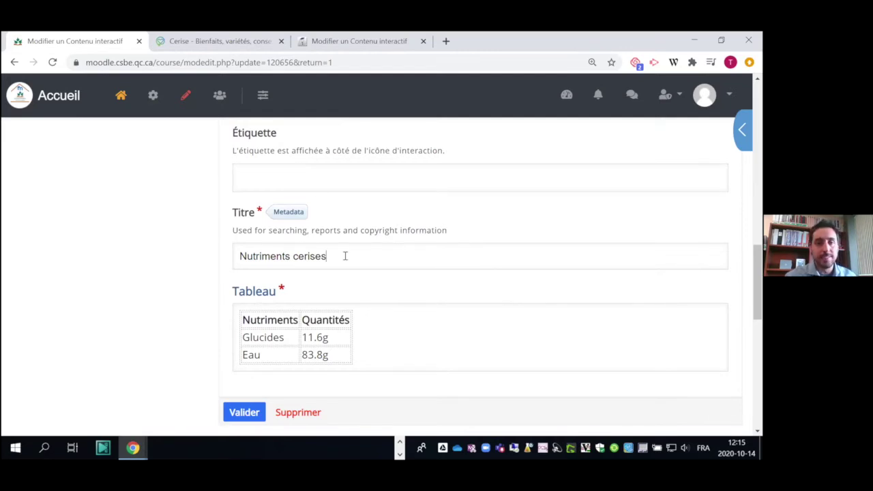
scroll(341, 251, "down", 2)
left_click(263, 259)
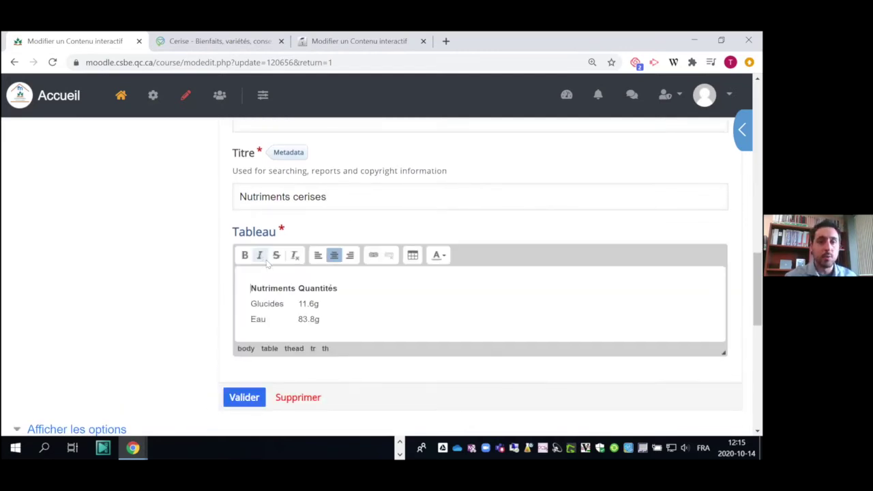
Insert a table of 3 rows and 2 columns, 500 wide with default alignment, inside the Glucides cell.
left_click(283, 303)
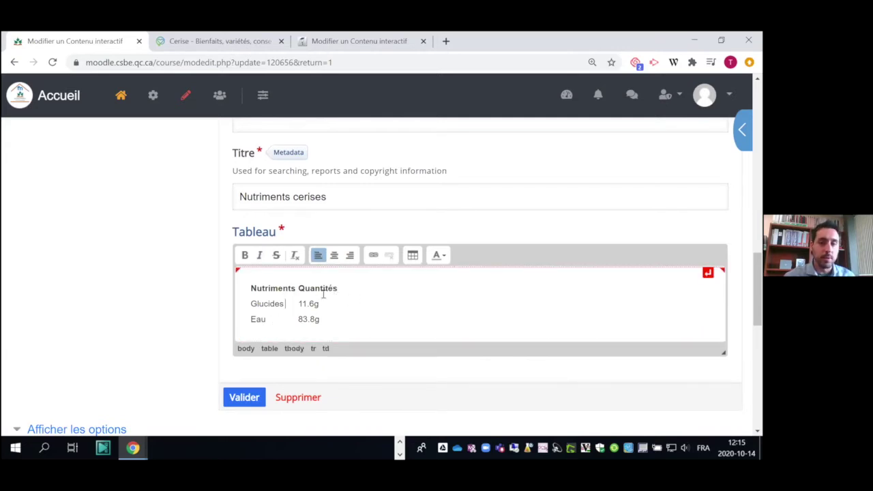
left_click(412, 254)
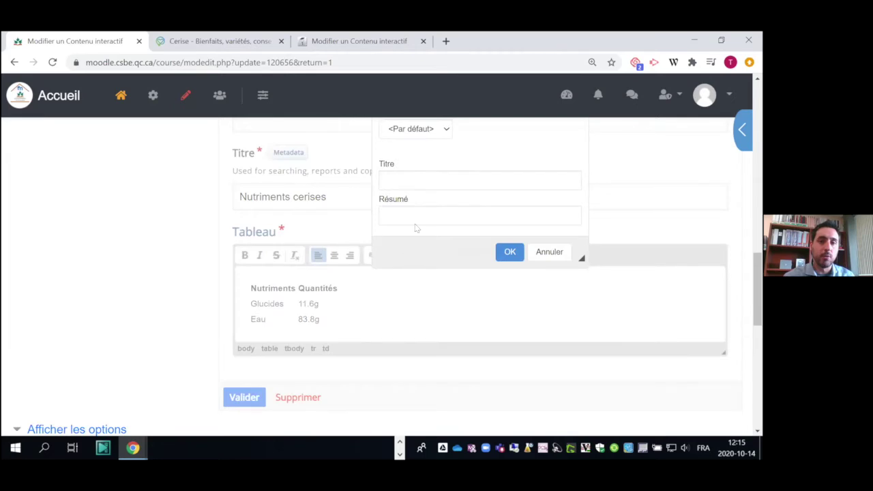
scroll(416, 228, "up", 1)
scroll(413, 212, "up", 1)
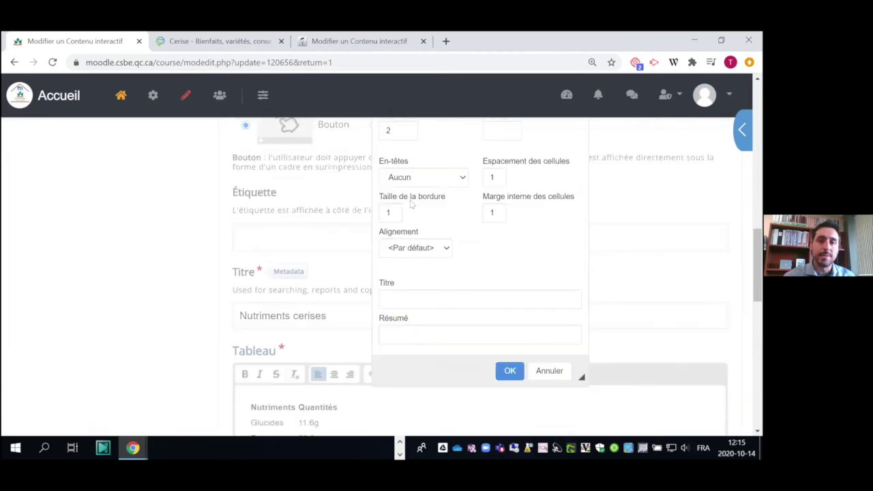
scroll(411, 203, "up", 1)
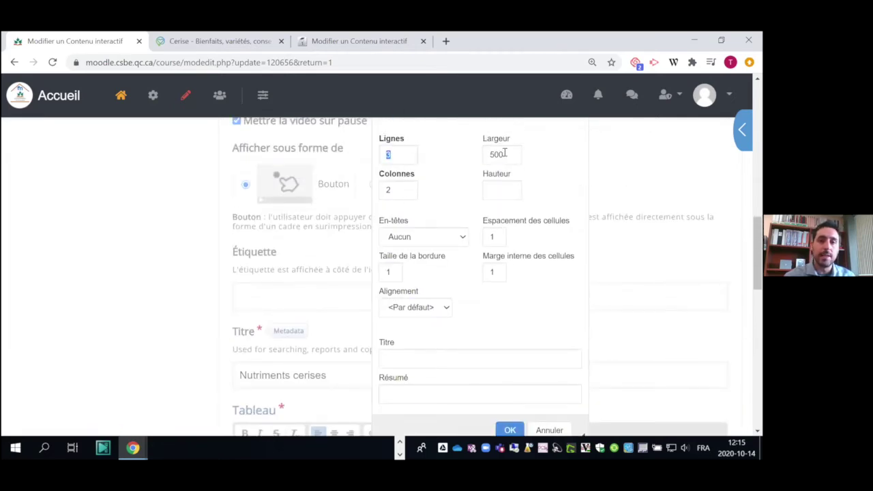
left_click(497, 190)
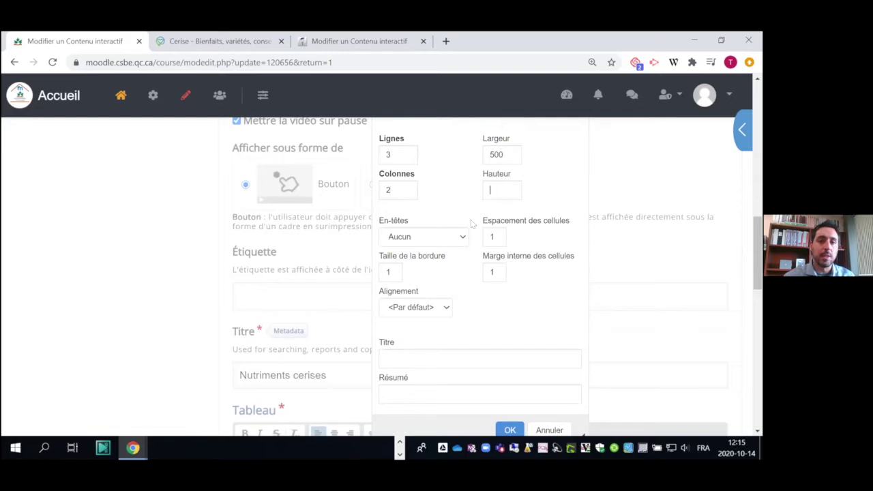
scroll(420, 242, "down", 1)
left_click(402, 306)
left_click(409, 332)
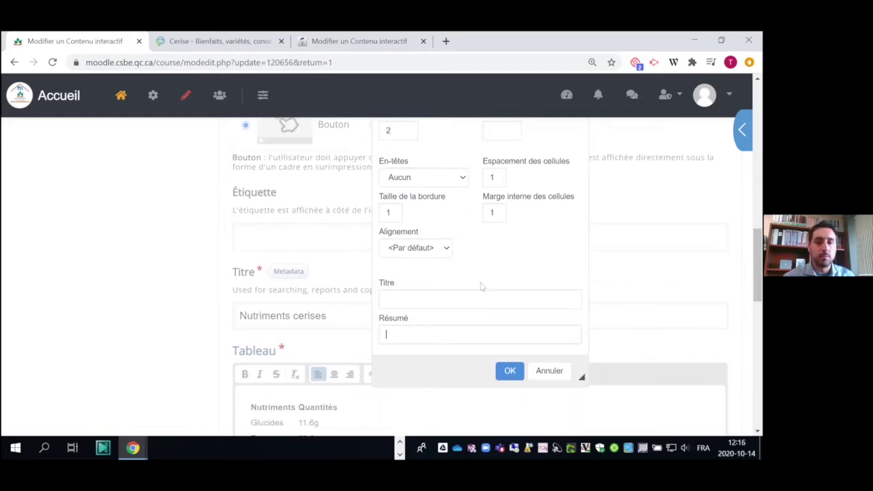
scroll(476, 280, "down", 2)
left_click(511, 254)
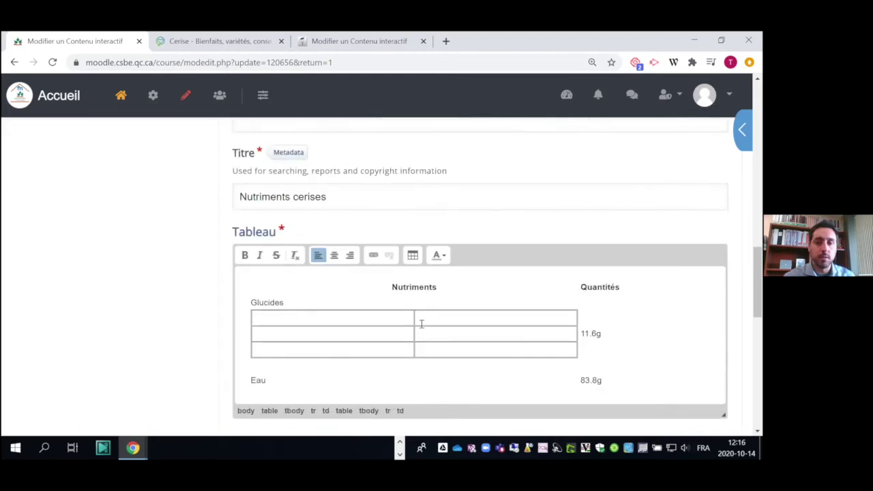
Enter the sample text "serswerwerwer" in the first cell of the nested table.
left_click_drag(304, 316, 427, 337)
left_click(395, 319)
type("serswerwerwer")
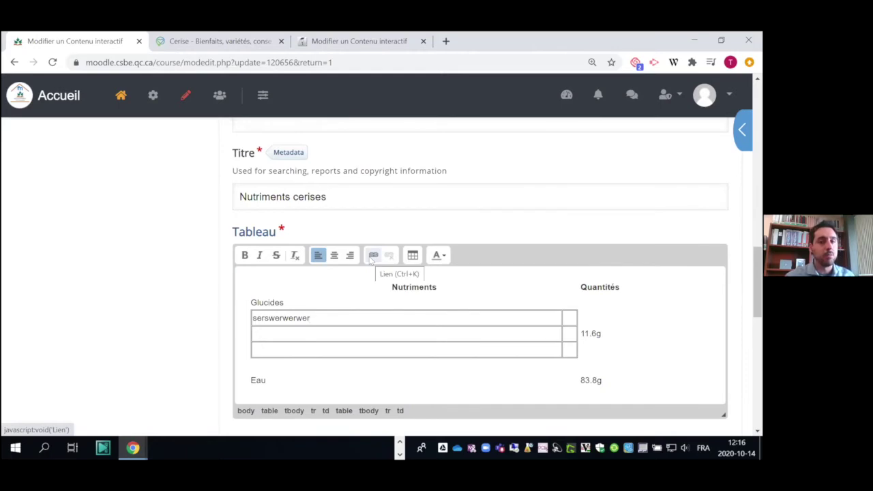
Delete the "Nutriments cerises" table interaction from the video.
scroll(341, 258, "down", 2)
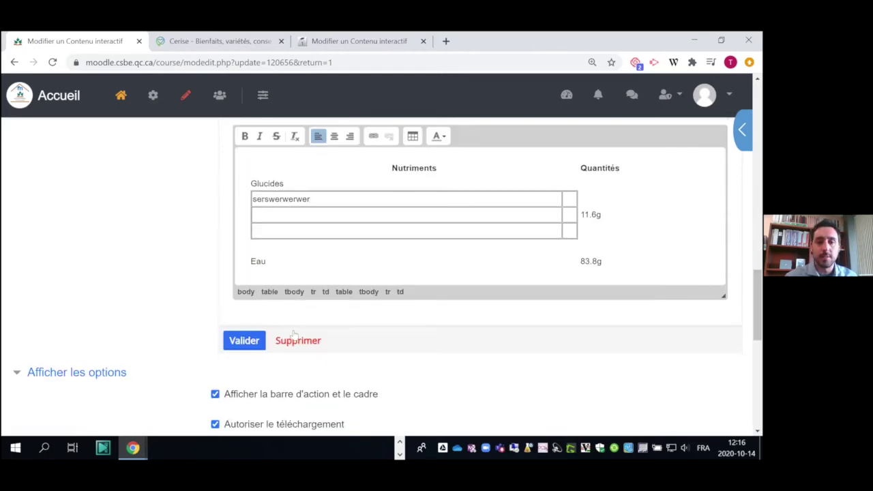
left_click(298, 341)
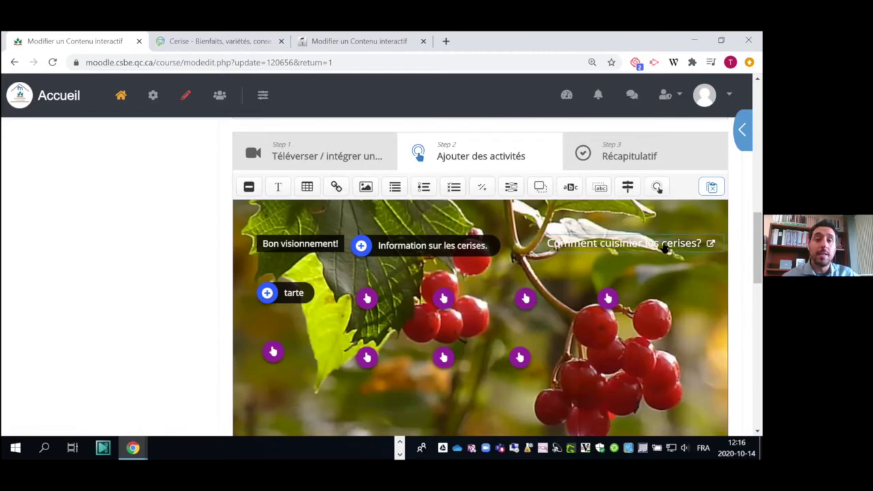
Open the "Comment cuisinier les cerises?" link interaction for editing and examine its Plage d'apparition, pause option, Titre and URL.
left_click(636, 248)
left_click(574, 218)
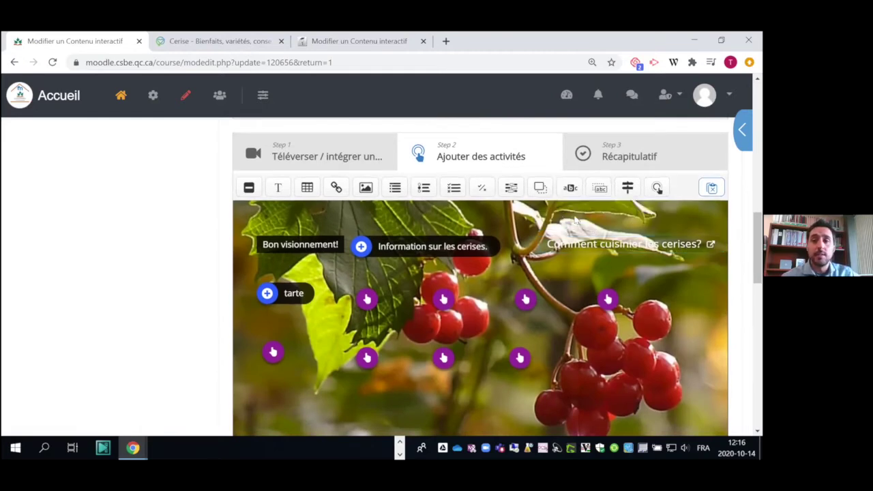
scroll(386, 253, "up", 2)
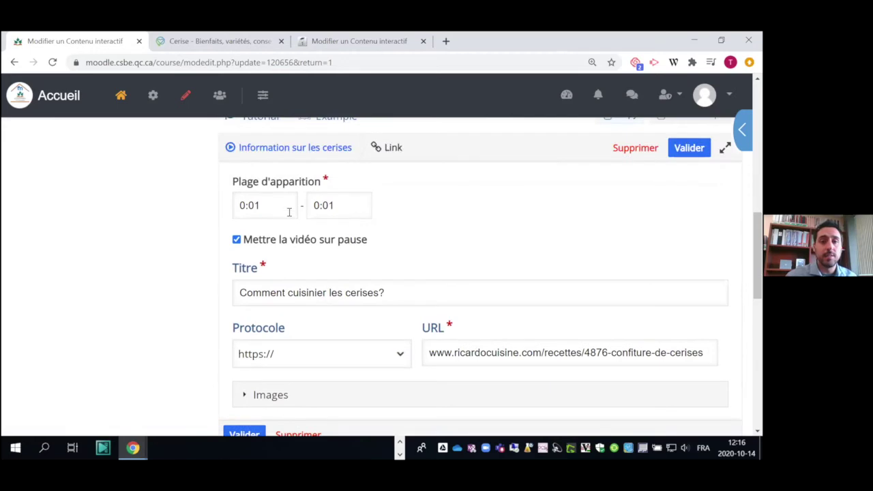
left_click(350, 211)
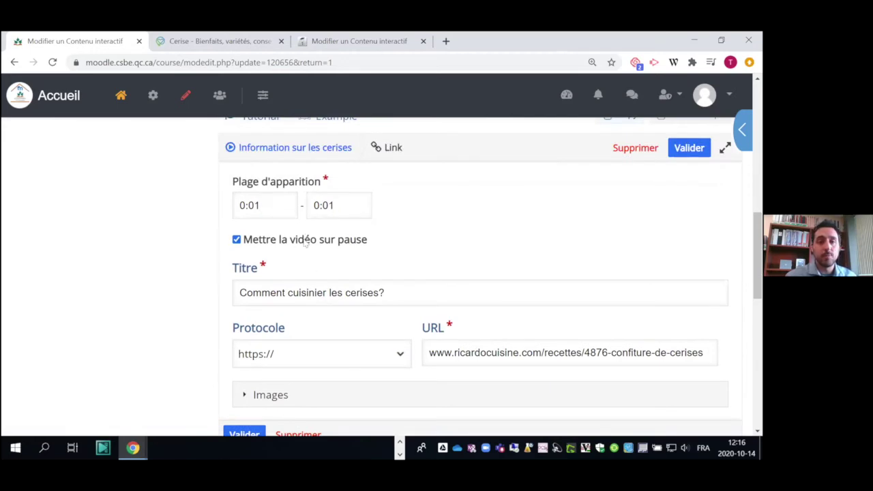
scroll(330, 225, "down", 2)
left_click_drag(419, 233, 234, 239)
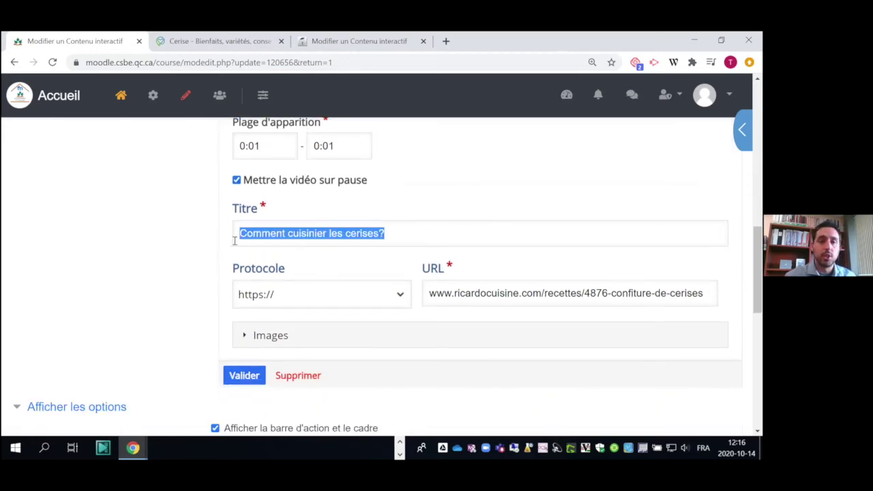
left_click_drag(478, 291, 607, 293)
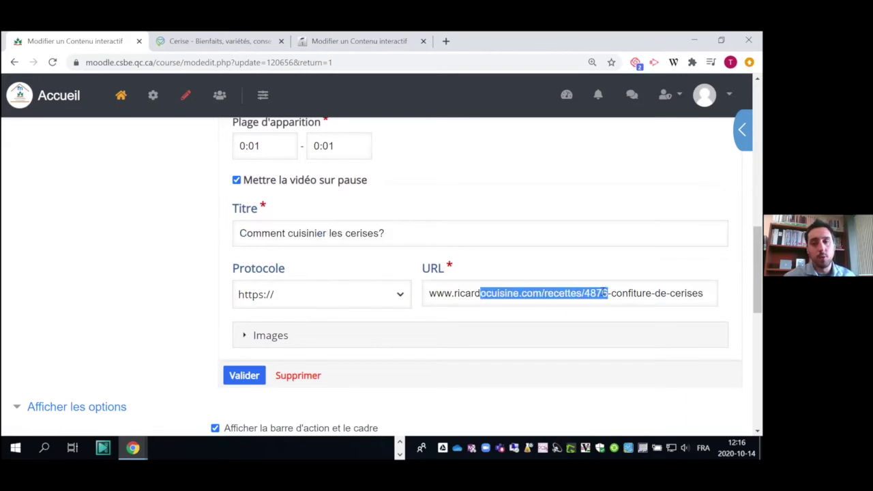
Examine the link's Images settings for background colour and Ombrage, leave the colour unchanged, and validate the interaction.
left_click(290, 335)
scroll(290, 328, "down", 2)
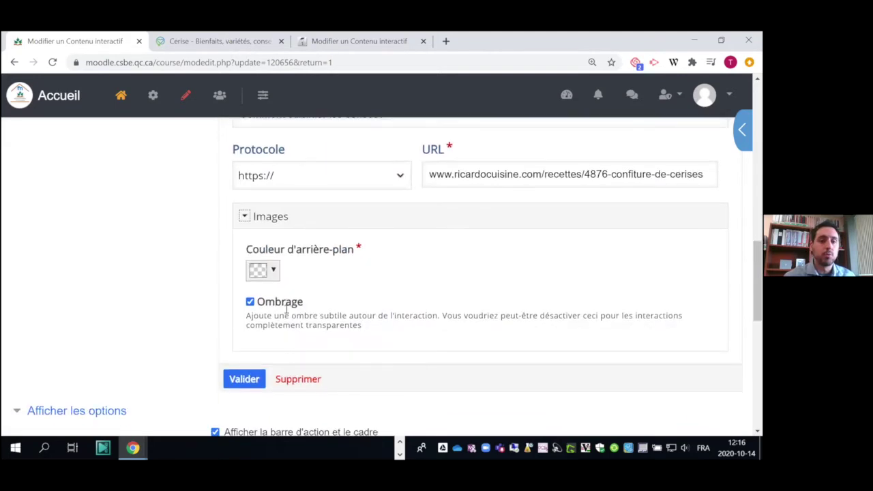
left_click(274, 271)
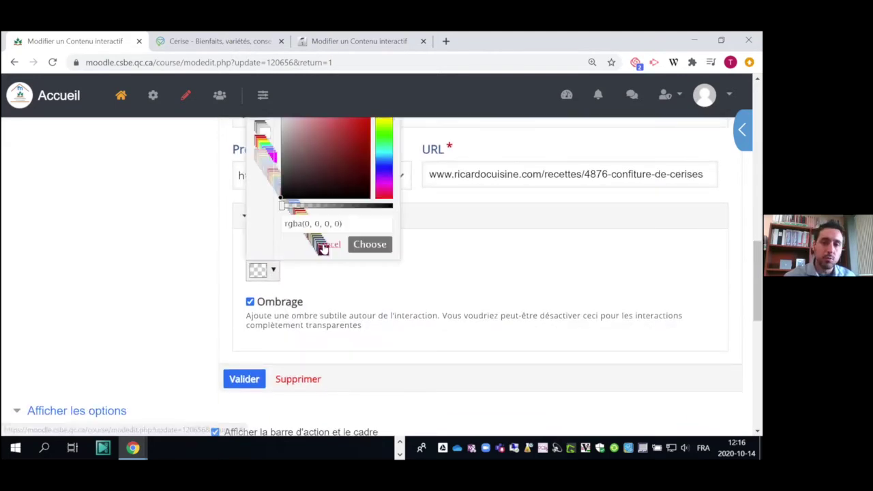
scroll(326, 242, "up", 2)
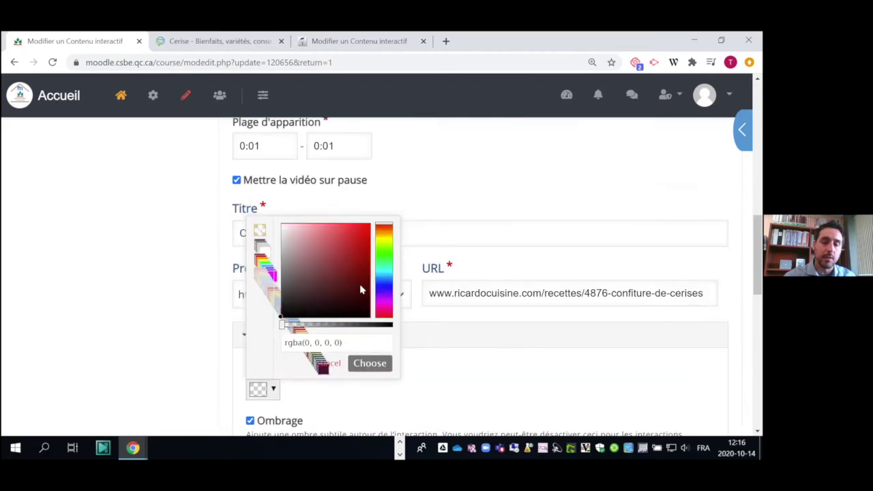
left_click(437, 384)
scroll(282, 222, "down", 3)
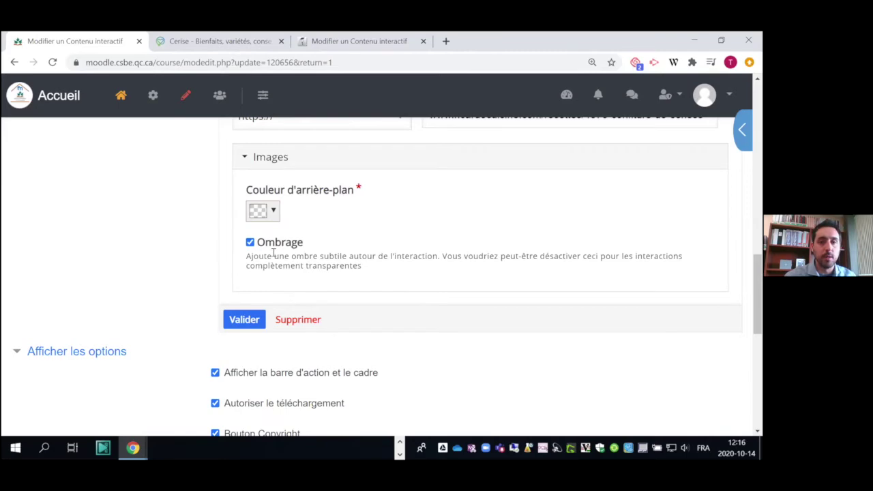
left_click(232, 317)
scroll(399, 276, "down", 3)
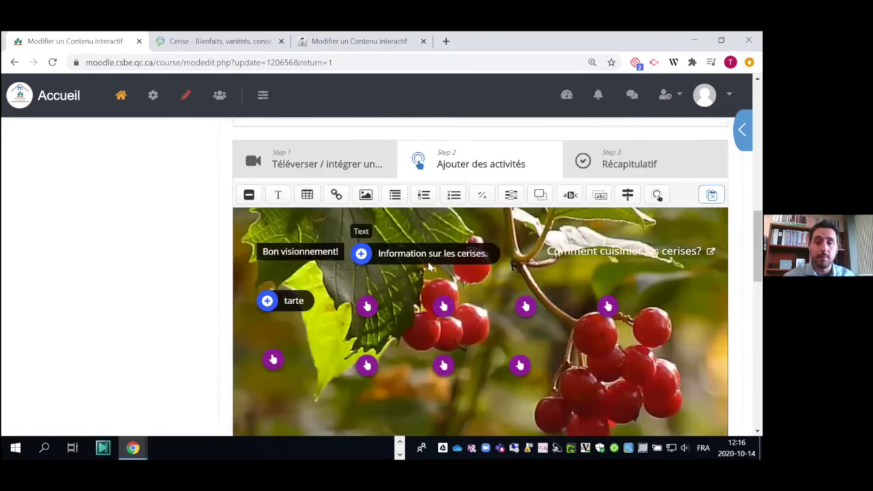
scroll(270, 305, "up", 1)
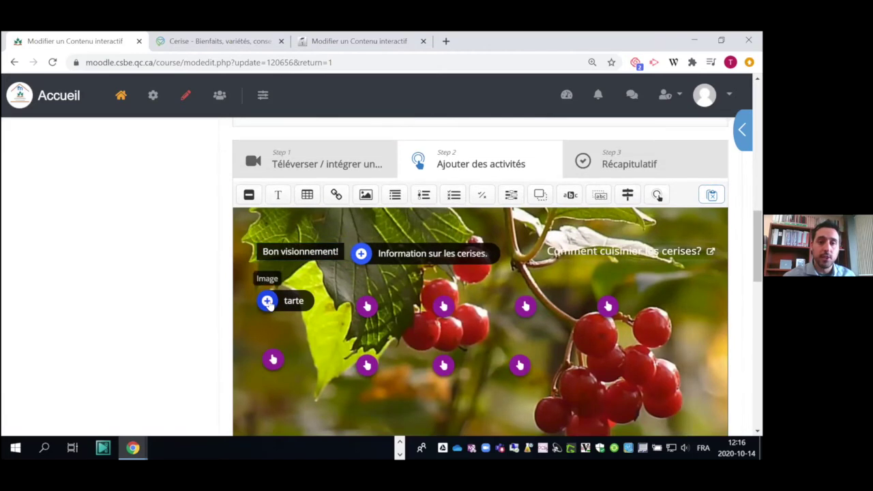
Open the "tarte" image interaction for editing and examine its Plage d'apparition, pause option, display form, Étiquette, image and text fields.
left_click(270, 305)
left_click(291, 269)
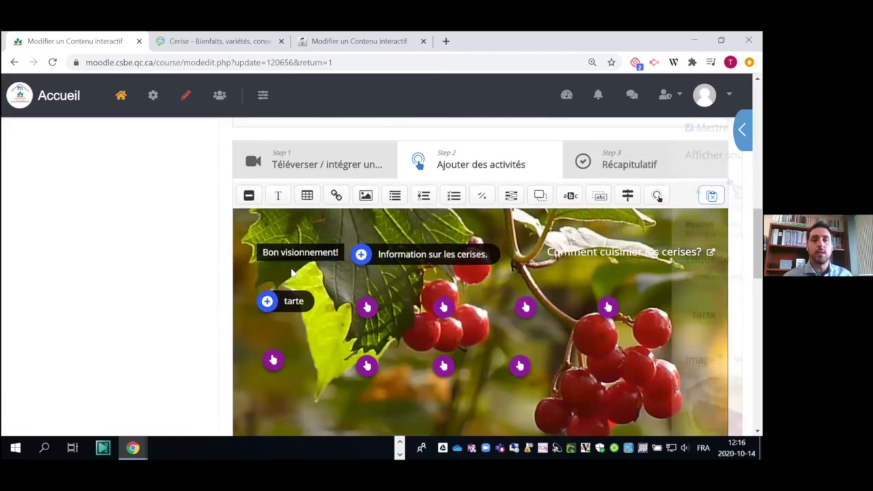
scroll(327, 232, "up", 2)
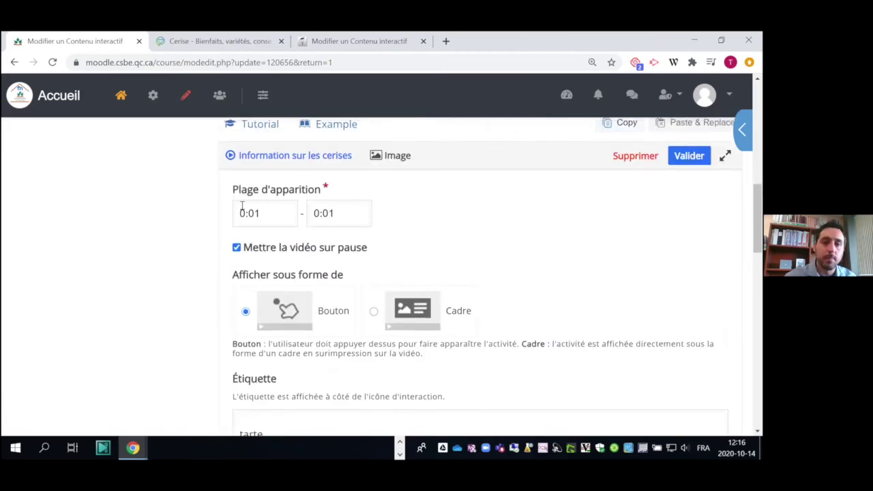
scroll(334, 248, "down", 1)
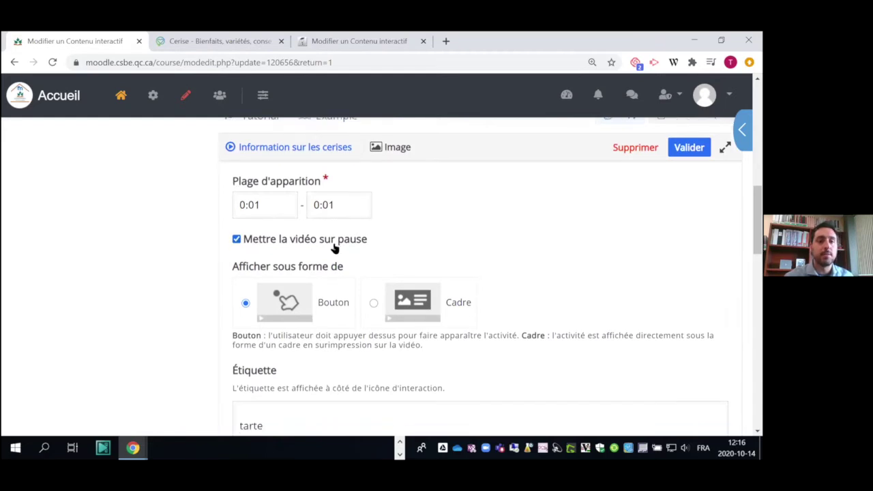
scroll(334, 248, "down", 2)
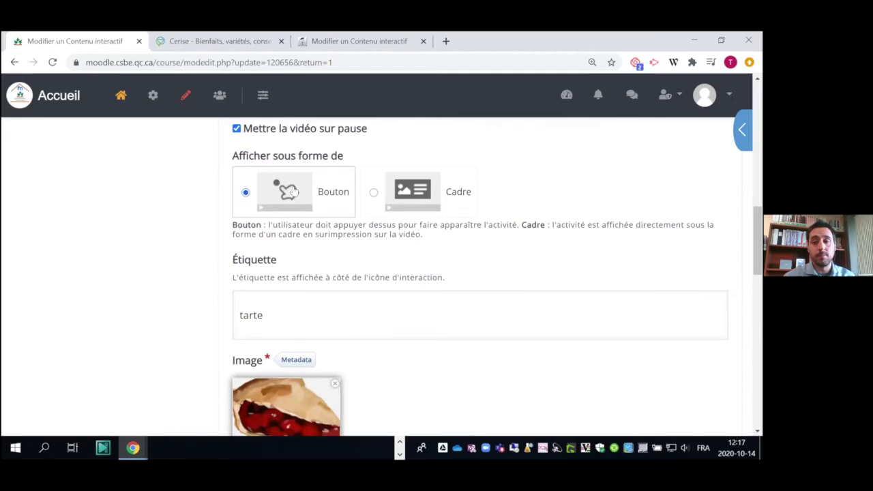
scroll(279, 296, "down", 1)
scroll(272, 215, "down", 2)
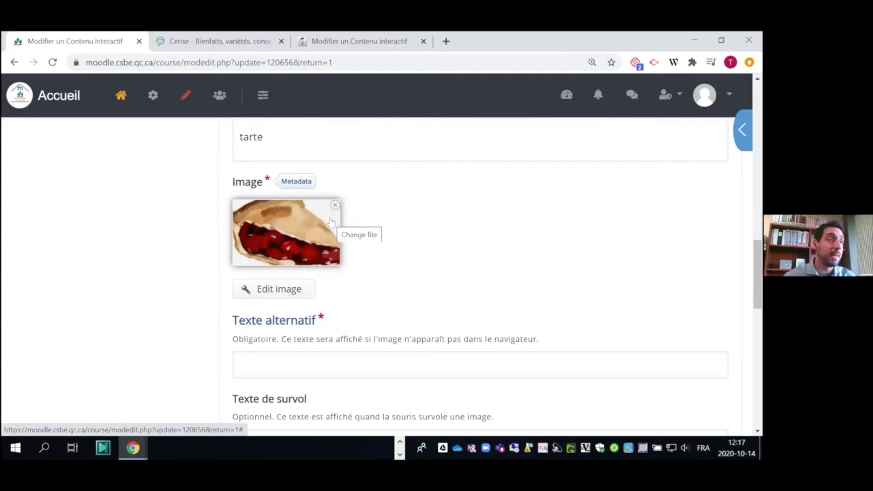
scroll(337, 257, "down", 1)
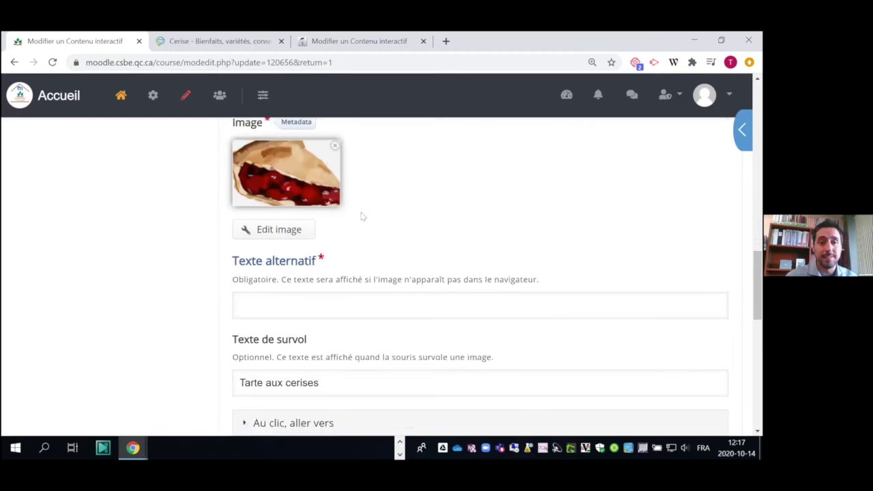
scroll(351, 209, "down", 2)
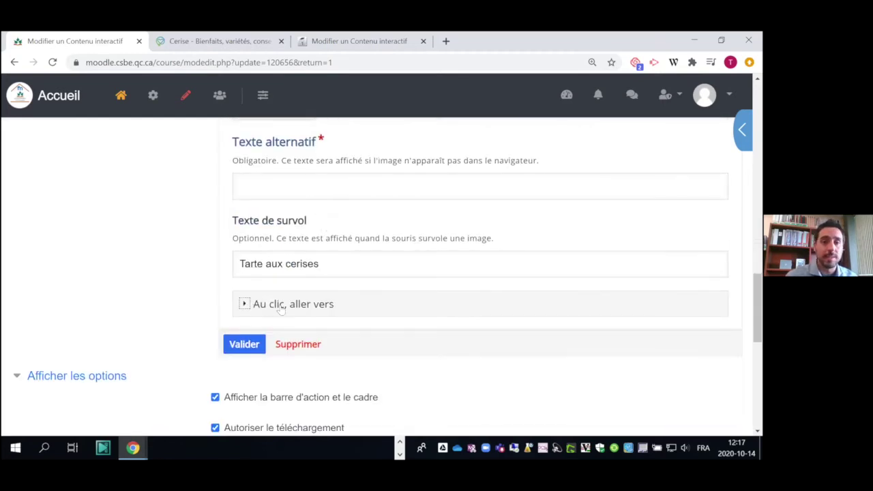
Expand the image's "Au clic, aller vers" settings, examine the media type and URL, and validate the interaction.
left_click(277, 308)
scroll(364, 233, "down", 1)
scroll(363, 233, "down", 3)
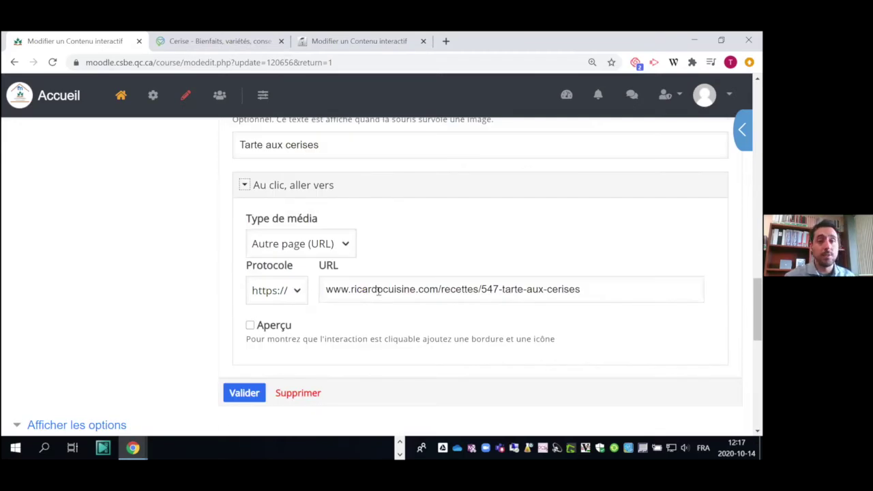
left_click(251, 391)
scroll(389, 235, "down", 2)
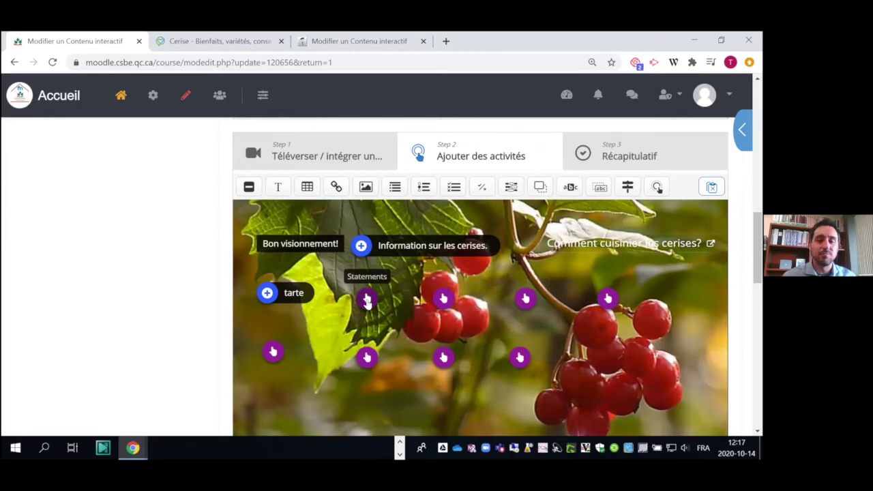
Open the Statements interaction beside "tarte" for editing and examine its Plage d'apparition, pause option, display form, Étiquette and Titre.
left_click(367, 302)
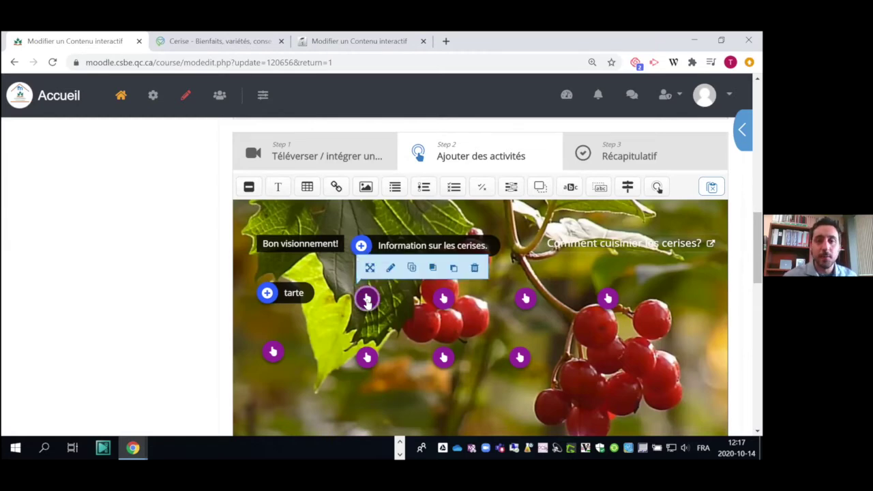
left_click(391, 270)
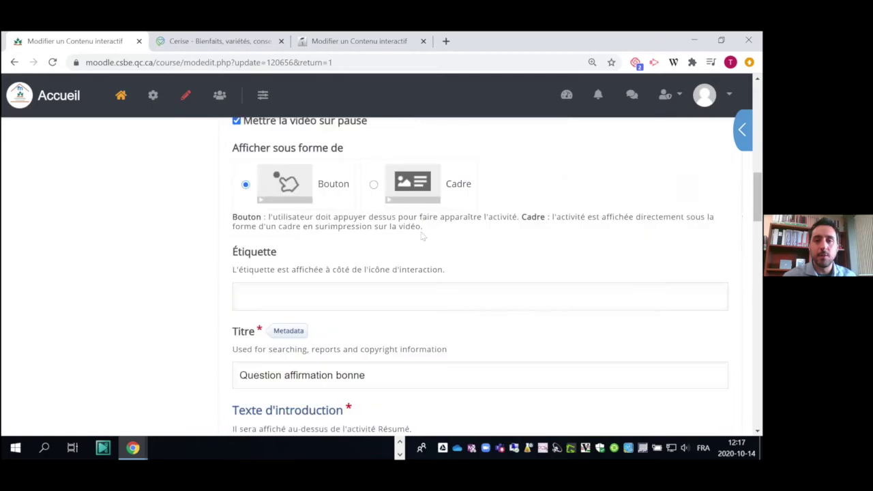
scroll(433, 218, "up", 2)
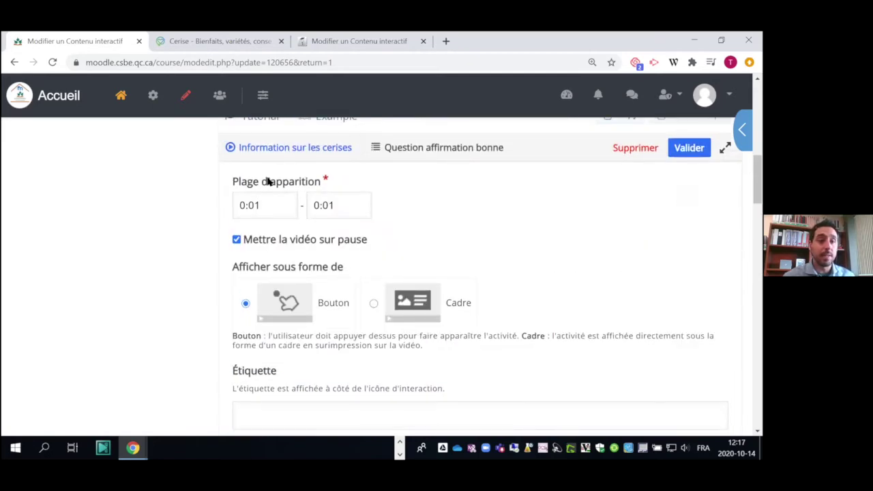
left_click_drag(251, 180, 328, 185)
left_click_drag(271, 240, 318, 242)
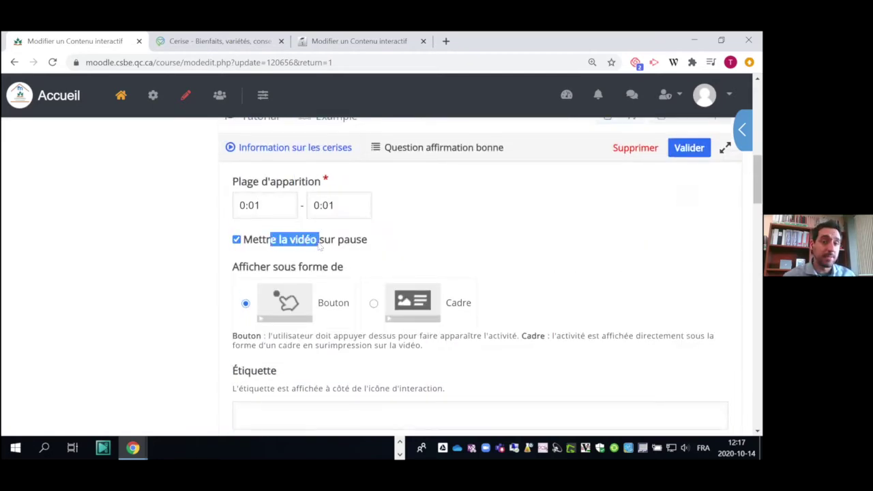
scroll(295, 256, "down", 1)
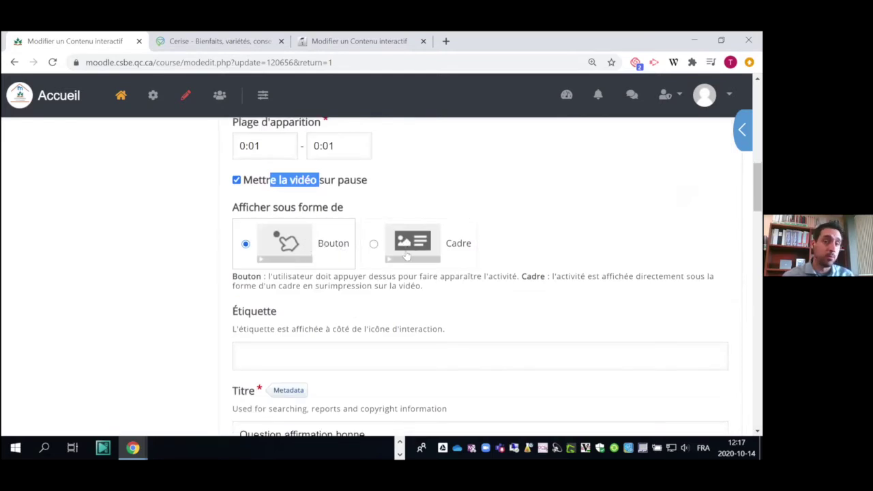
scroll(413, 252, "down", 2)
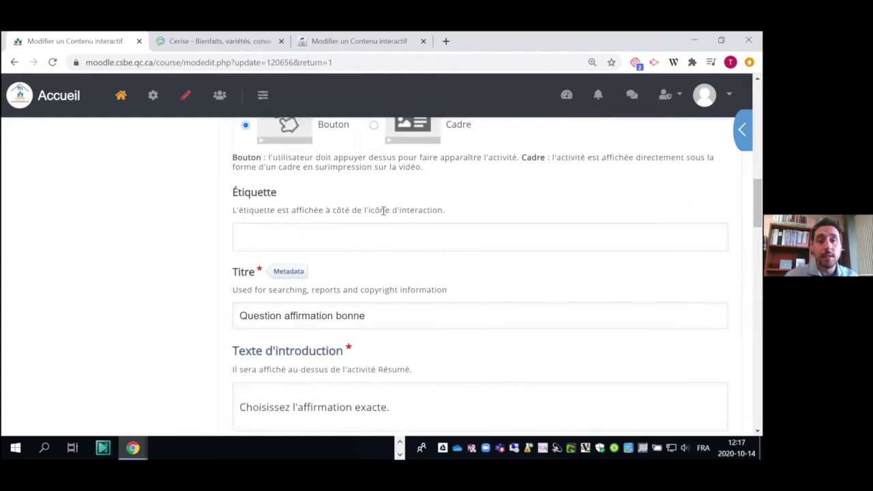
scroll(283, 223, "down", 1)
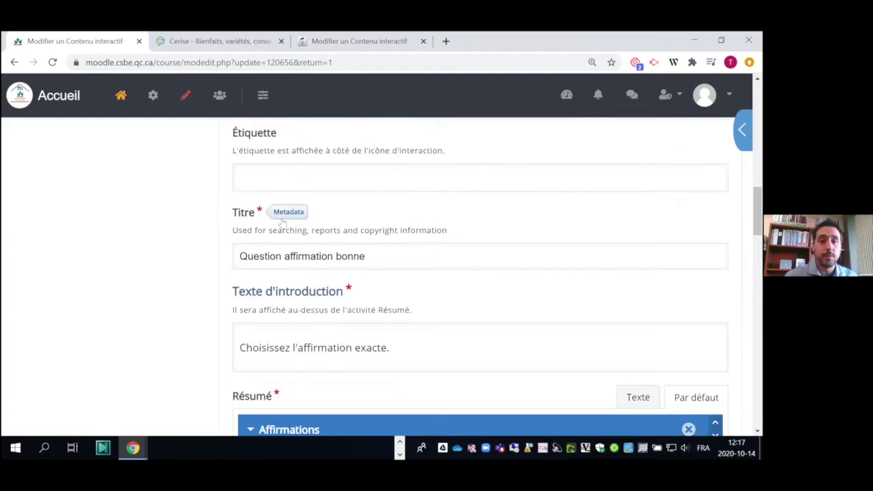
Examine the Affirmations block under Résumé and the statements it contains.
scroll(283, 224, "down", 3)
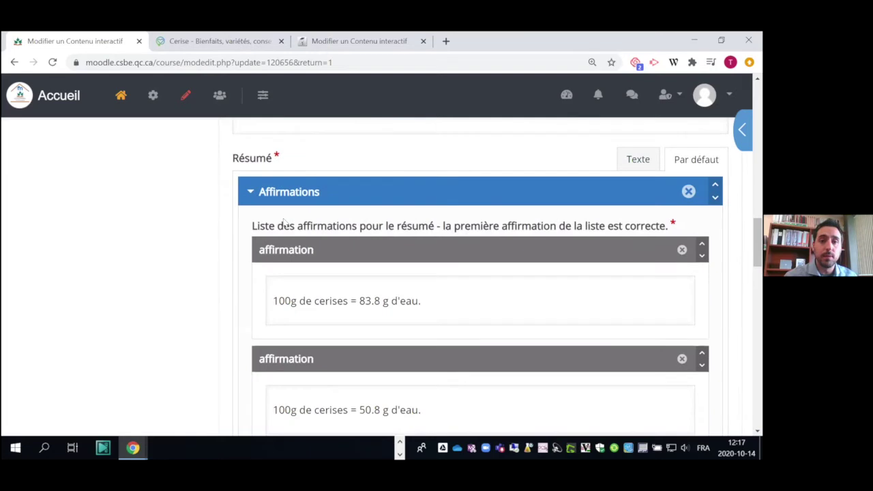
scroll(285, 212, "down", 1)
scroll(285, 206, "up", 1)
left_click(253, 191)
scroll(307, 229, "down", 1)
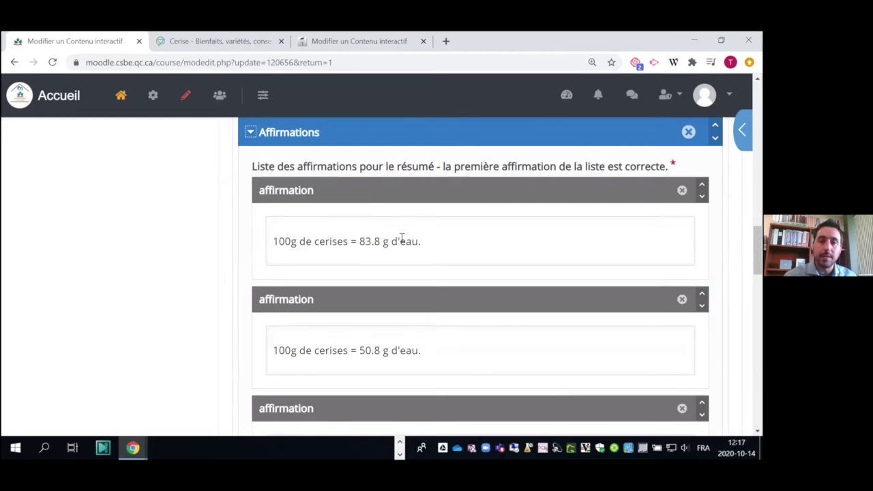
Examine the Texte d'introduction "Choisissez l'affirmation exacte." in its text editor, leaving the wording unchanged.
scroll(365, 179, "up", 3)
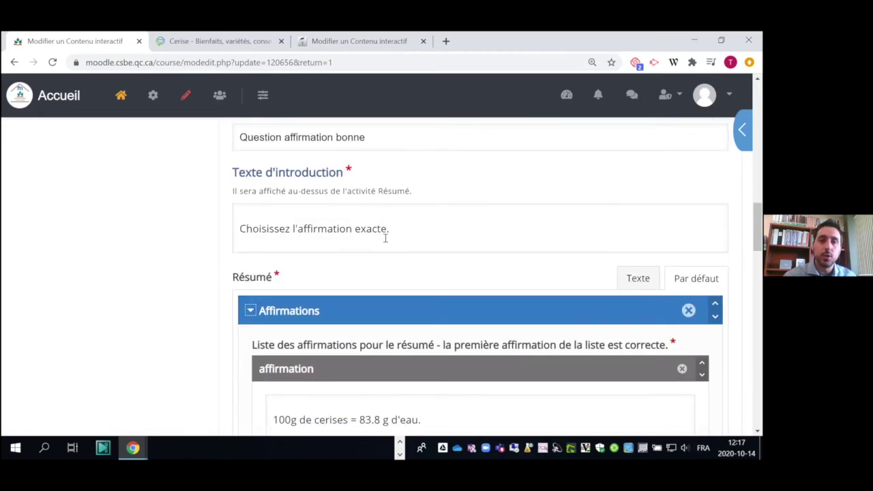
left_click(344, 231)
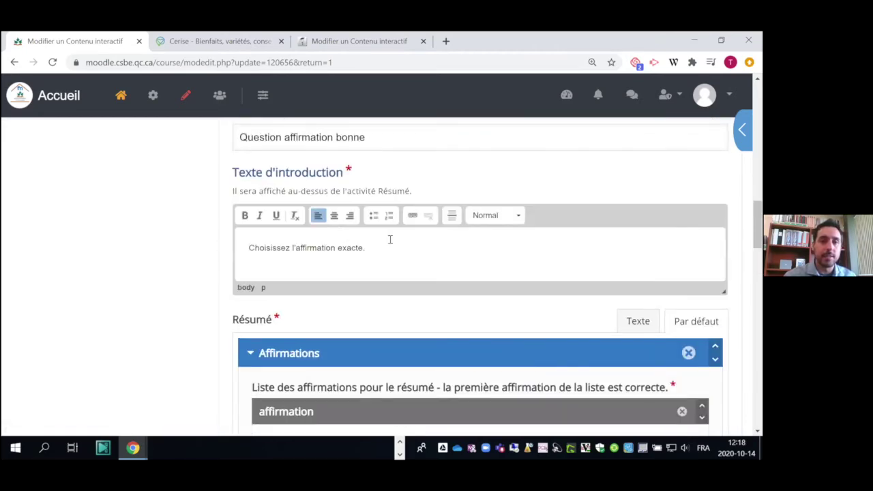
scroll(389, 238, "up", 1)
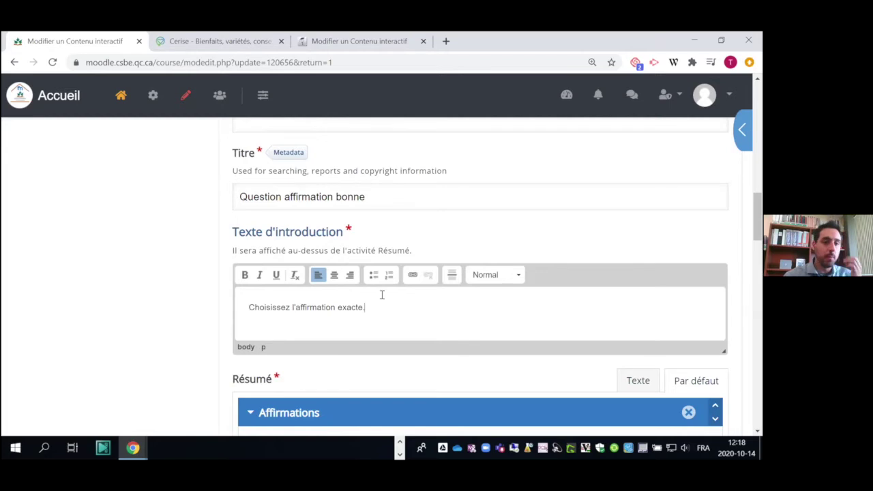
left_click_drag(259, 307, 364, 309)
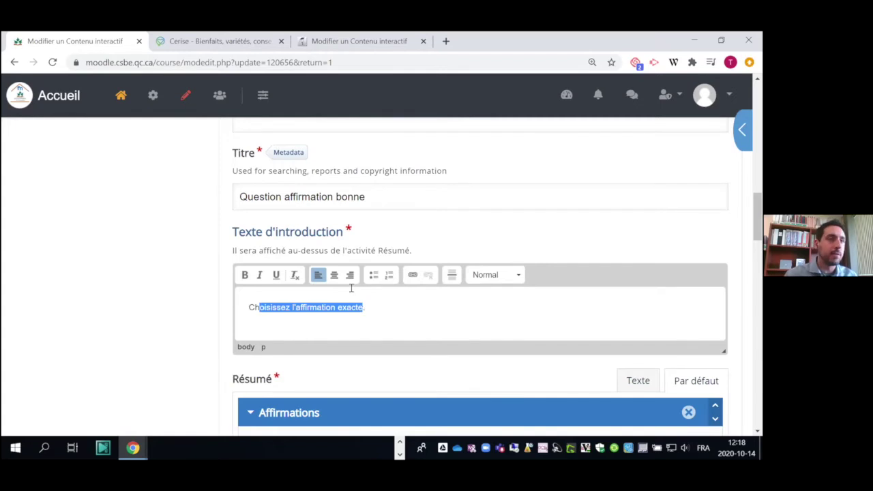
scroll(362, 266, "down", 2)
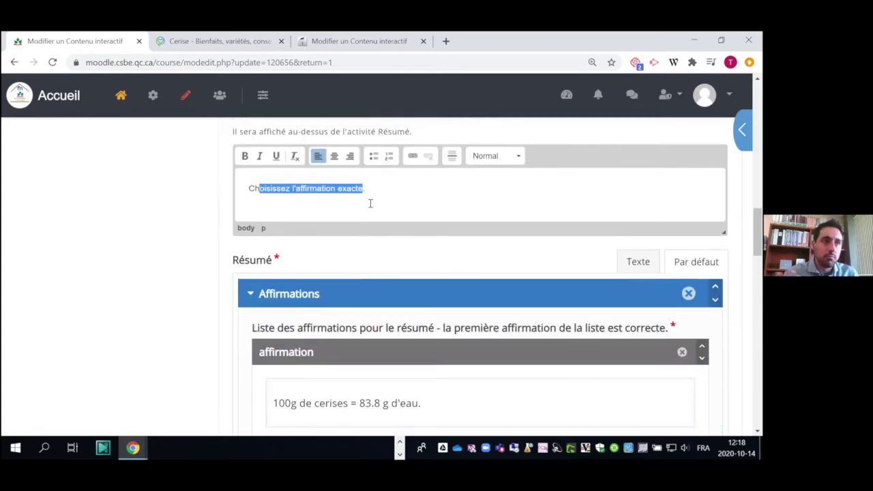
left_click(407, 196)
Highlight the first affirmation, "100g de cerises = 83.8 g d'eau.", as the correct statement in the list.
scroll(407, 195, "down", 2)
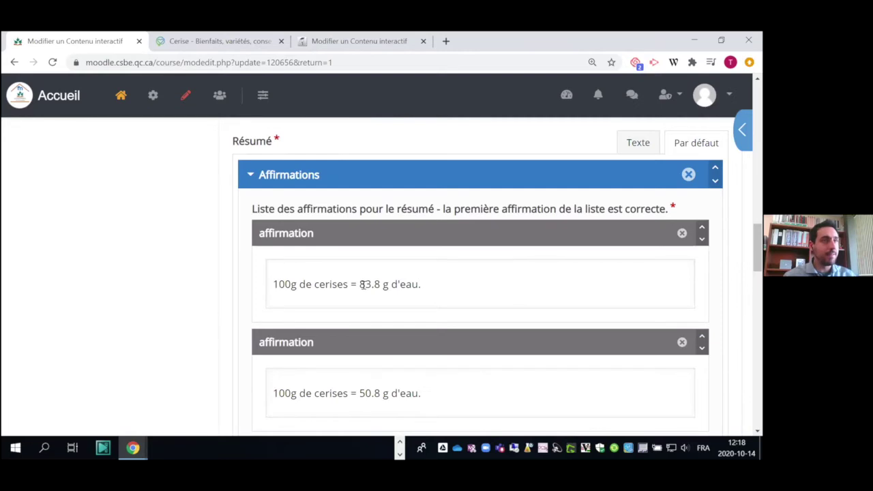
left_click(433, 280)
left_click_drag(426, 261, 355, 260)
left_click_drag(303, 268, 281, 274)
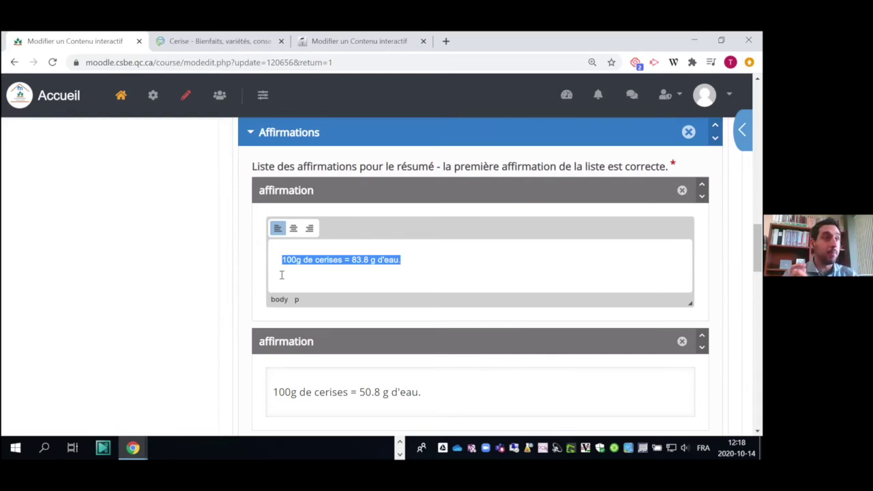
left_click(159, 242)
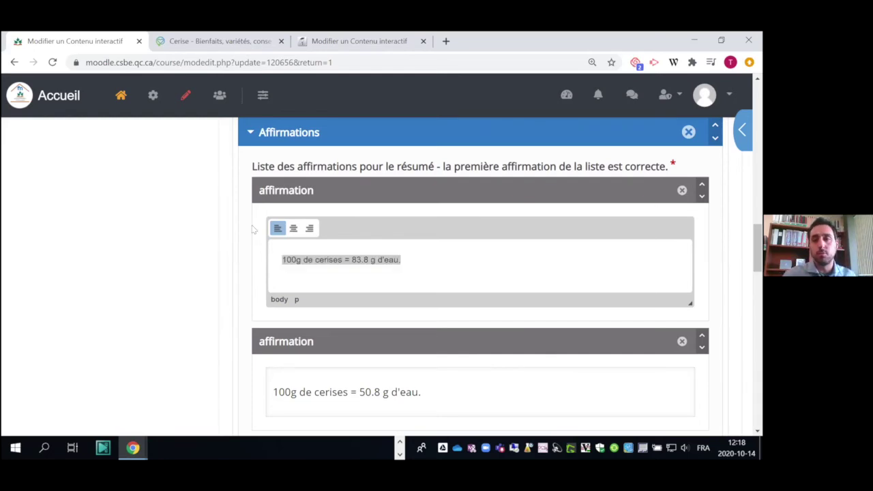
Add an empty affirmation after "100g de cerises = 0 g d'eau." and review the list of affirmations.
scroll(417, 184, "down", 5)
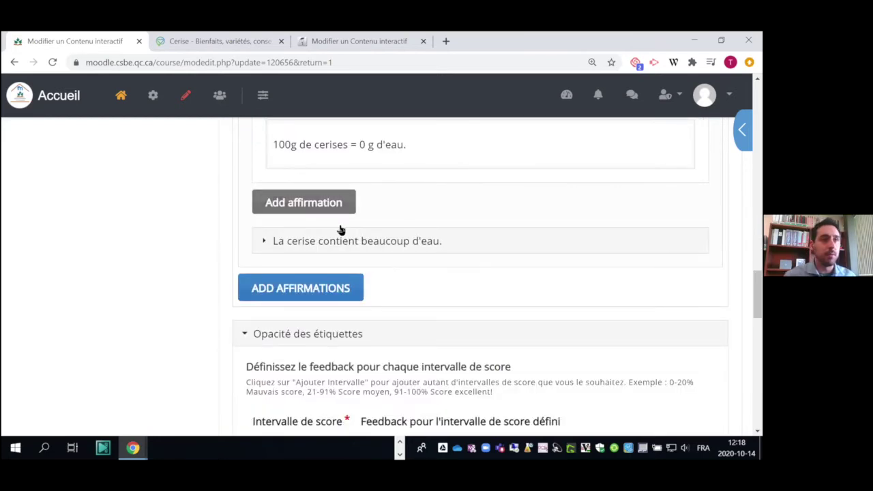
scroll(341, 230, "up", 1)
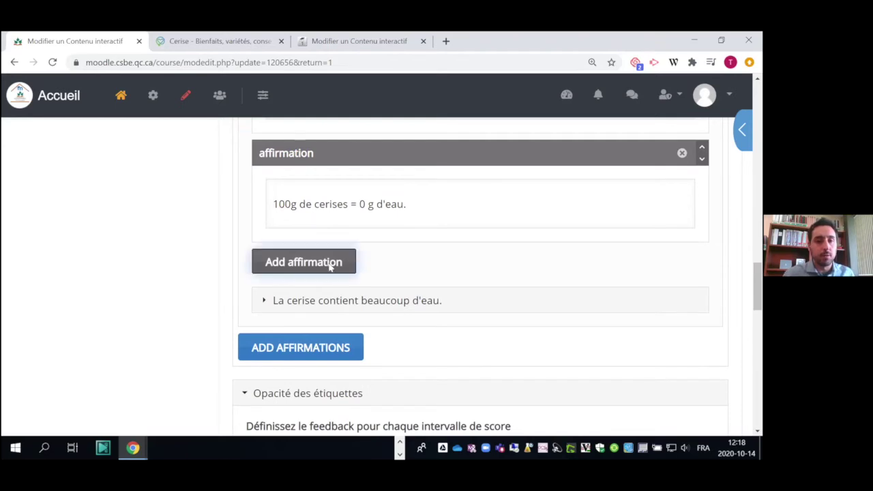
left_click(329, 268)
scroll(300, 300, "down", 1)
left_click(315, 285)
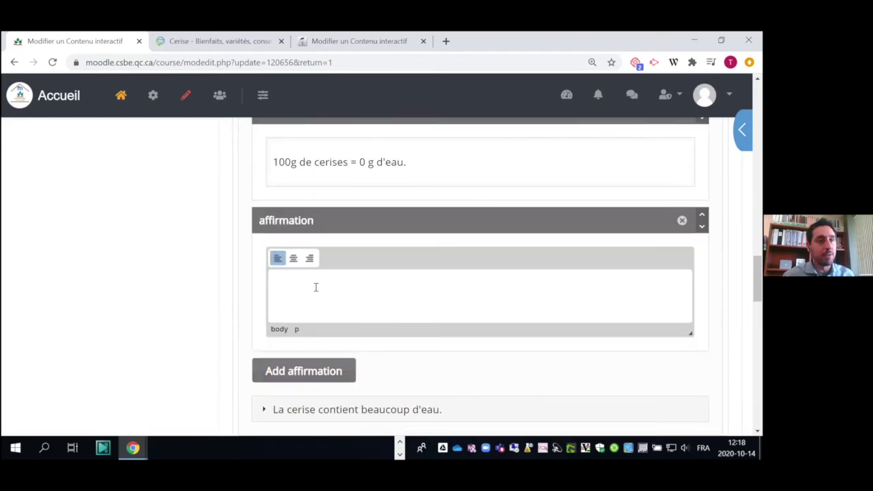
scroll(317, 288, "down", 2)
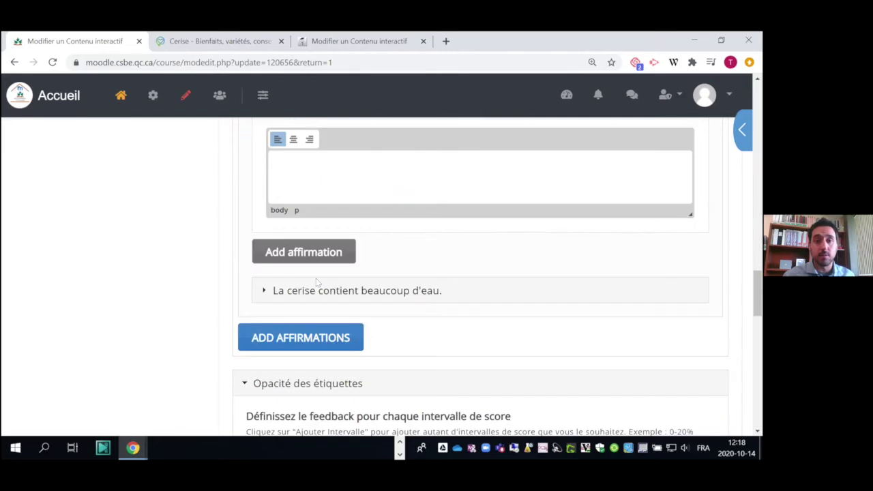
scroll(328, 306, "up", 6)
scroll(317, 220, "down", 6)
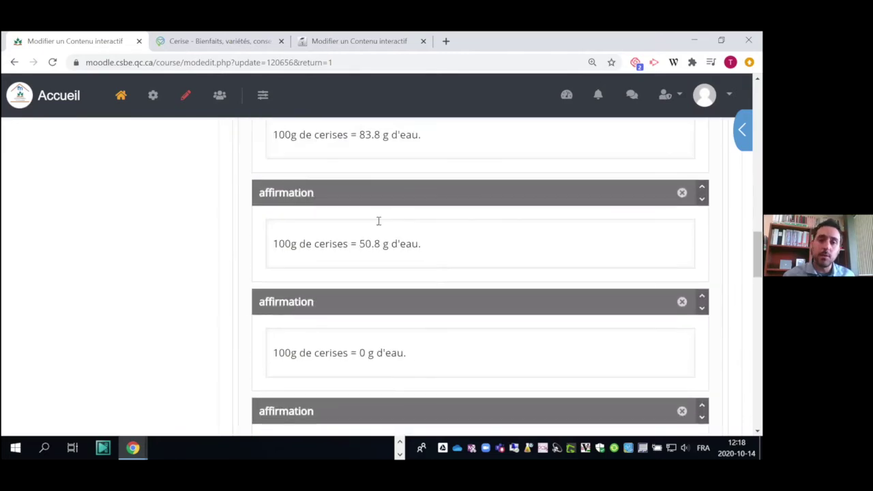
scroll(310, 302, "down", 1)
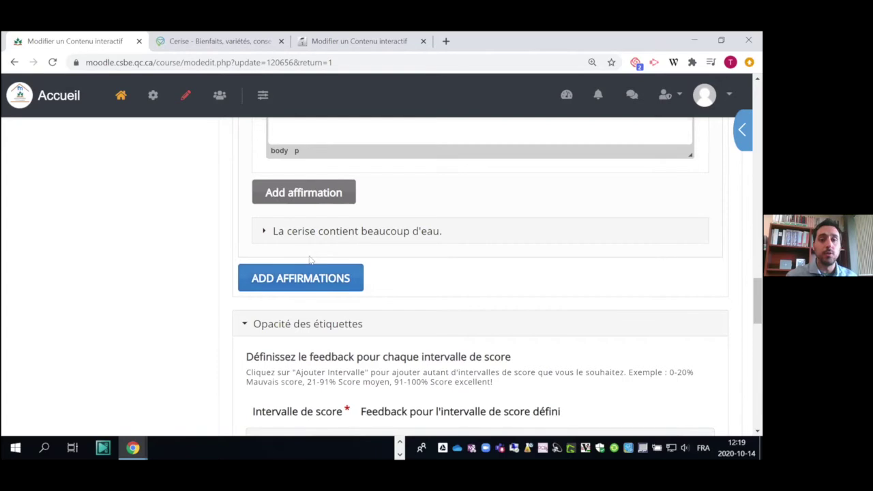
Examine the score intervals and their feedback texts under "Opacité des étiquettes".
scroll(307, 285, "down", 3)
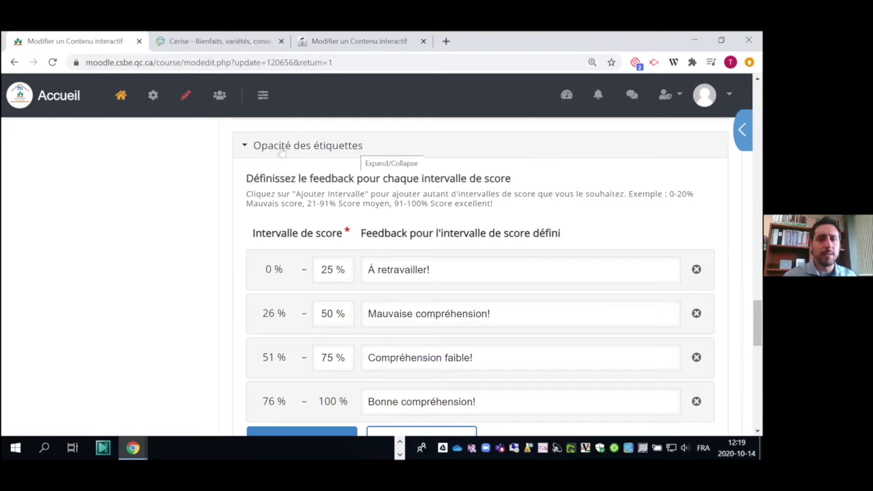
scroll(320, 170, "down", 1)
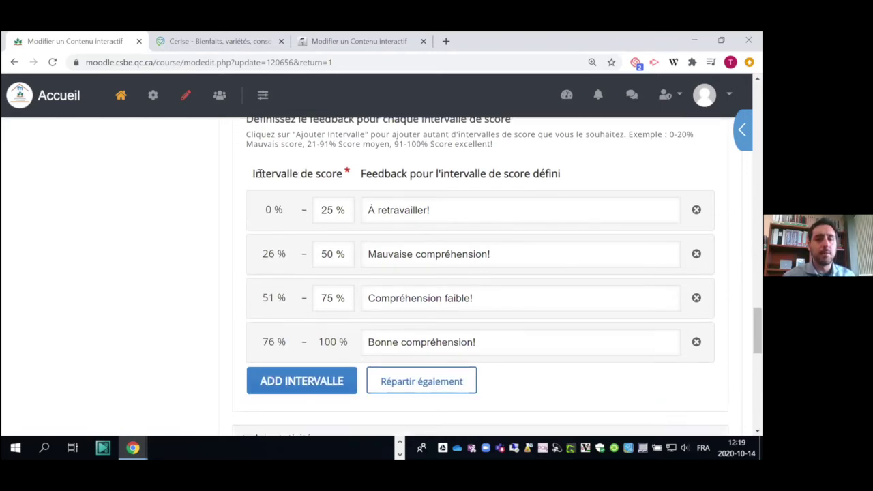
left_click_drag(253, 171, 328, 169)
left_click_drag(259, 209, 351, 210)
scroll(352, 211, "down", 1)
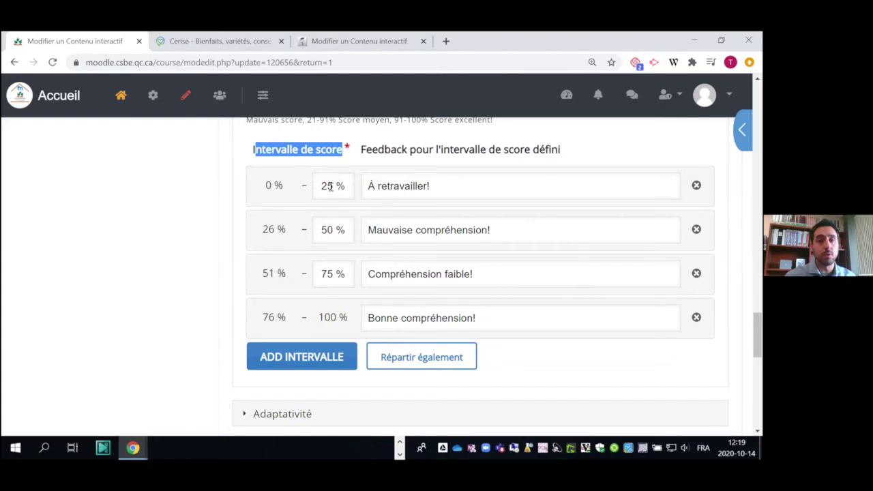
In the activity's adaptivity settings, set the correct-answer action to jump to 4:00 in the video.
left_click_drag(430, 186, 366, 183)
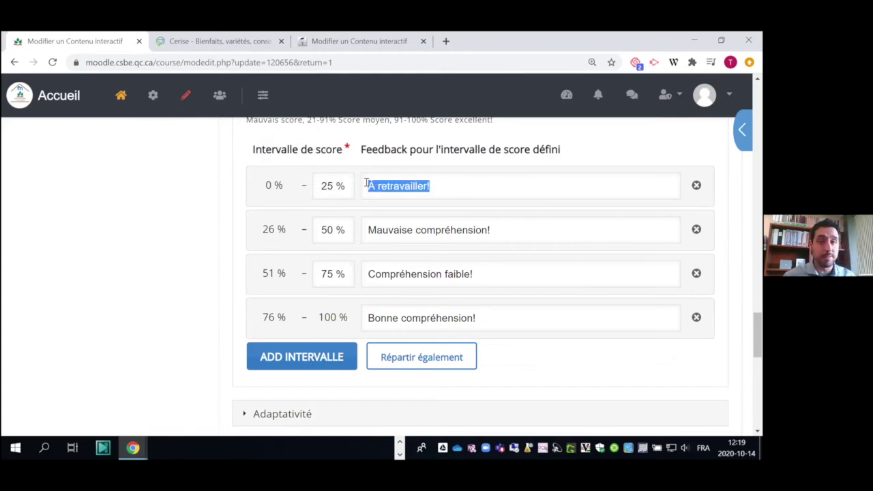
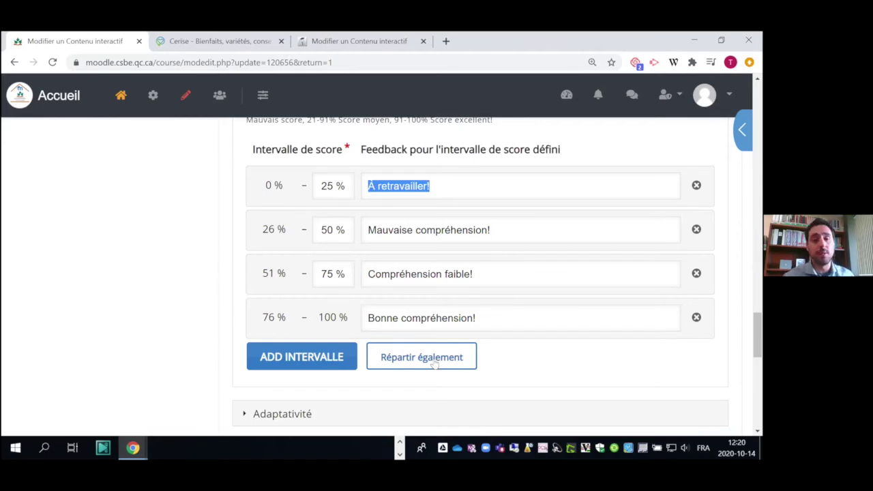
scroll(367, 302, "down", 3)
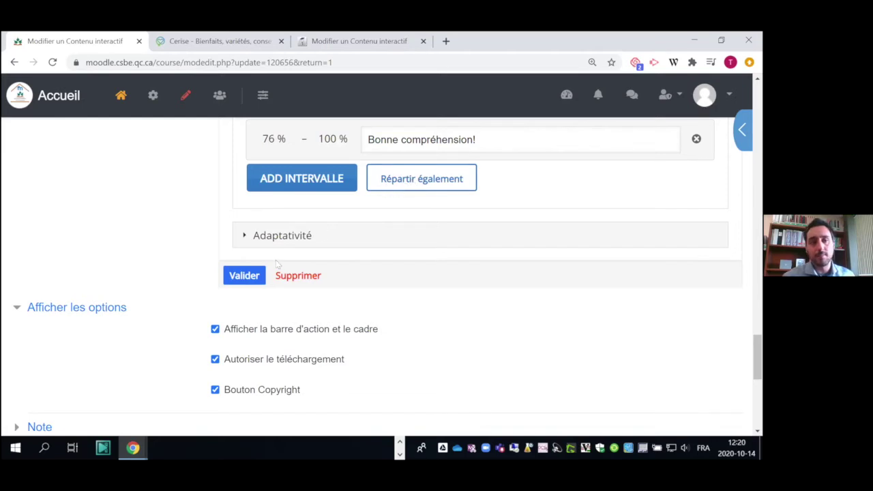
left_click(291, 236)
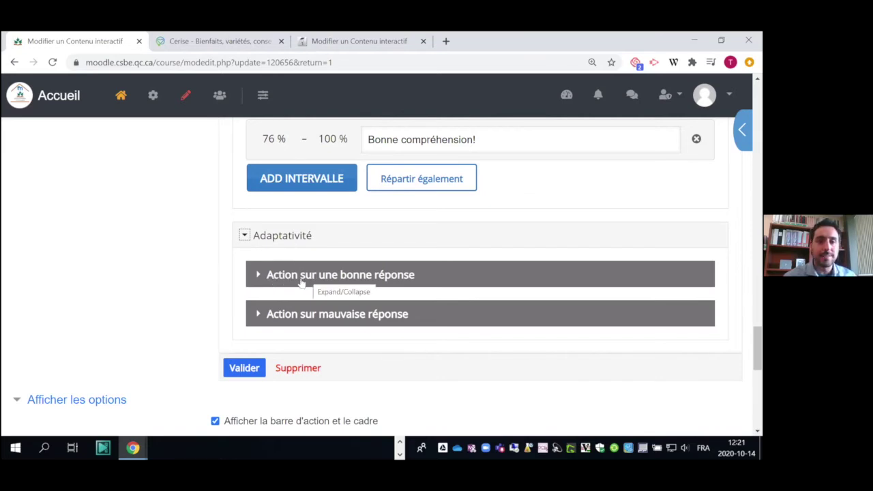
left_click(375, 280)
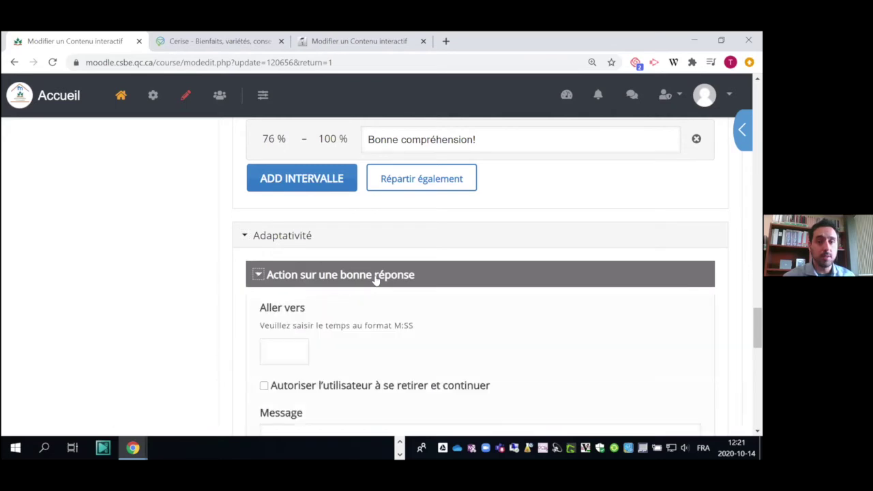
scroll(317, 257, "down", 2)
left_click(287, 231)
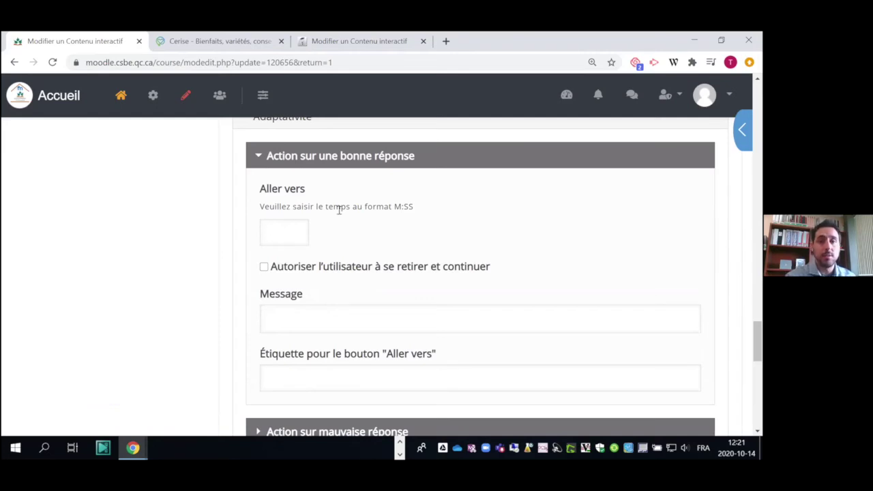
mouse_move(392, 206)
left_mouse_down()
mouse_move(412, 205)
mouse_move(402, 205)
left_mouse_up()
type("4:00")
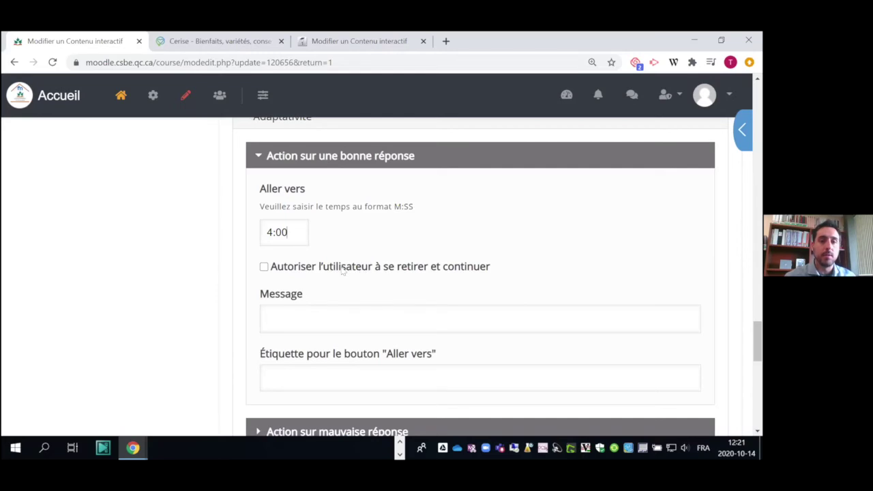
Examine the message, button label and jump time fields of the correct-answer action.
scroll(341, 230, "down", 1)
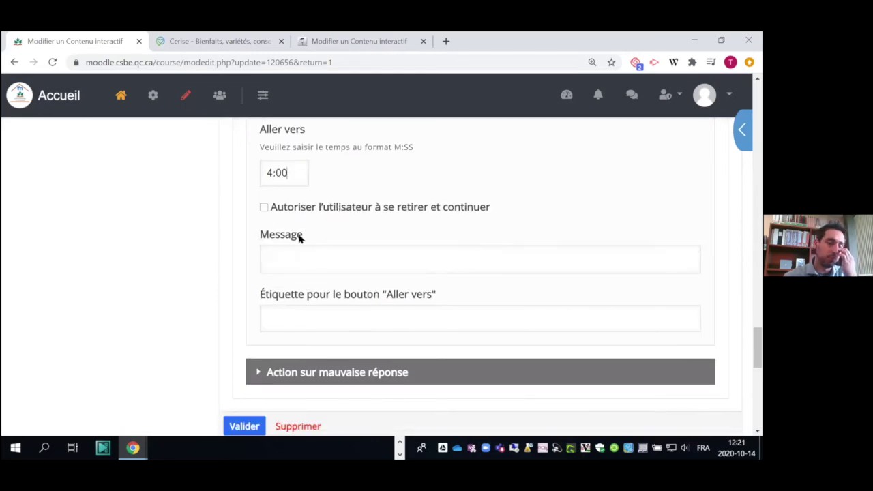
left_click(313, 259)
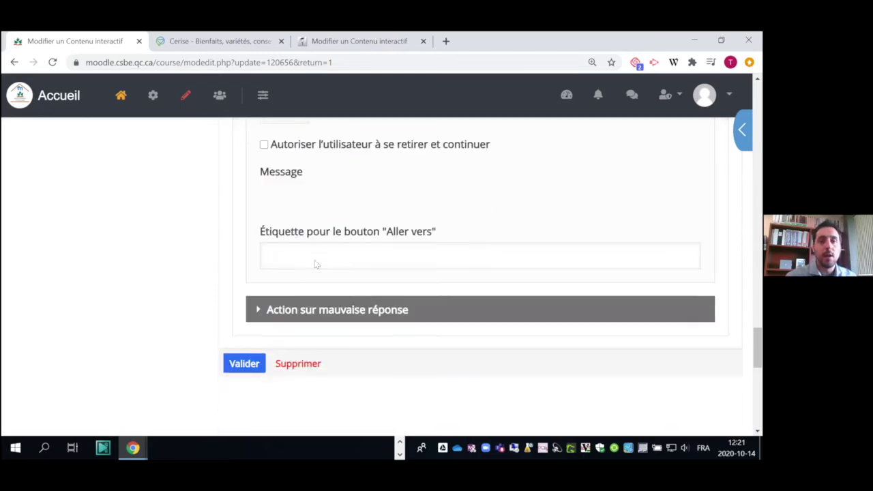
scroll(443, 242, "up", 1)
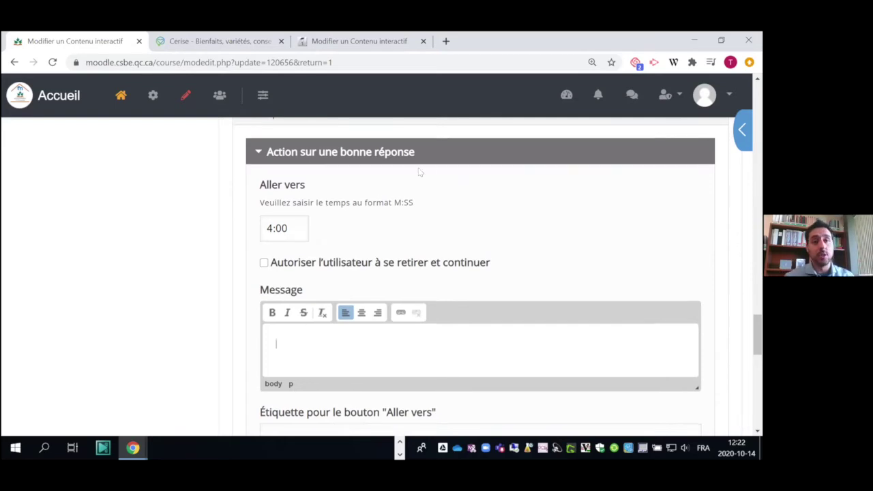
scroll(384, 210, "down", 3)
left_click(345, 261)
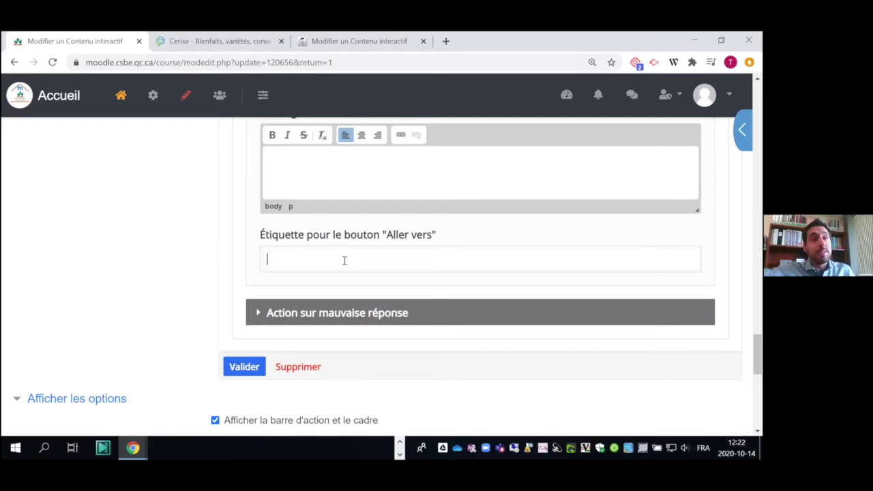
scroll(344, 260, "up", 3)
left_click_drag(293, 229, 260, 231)
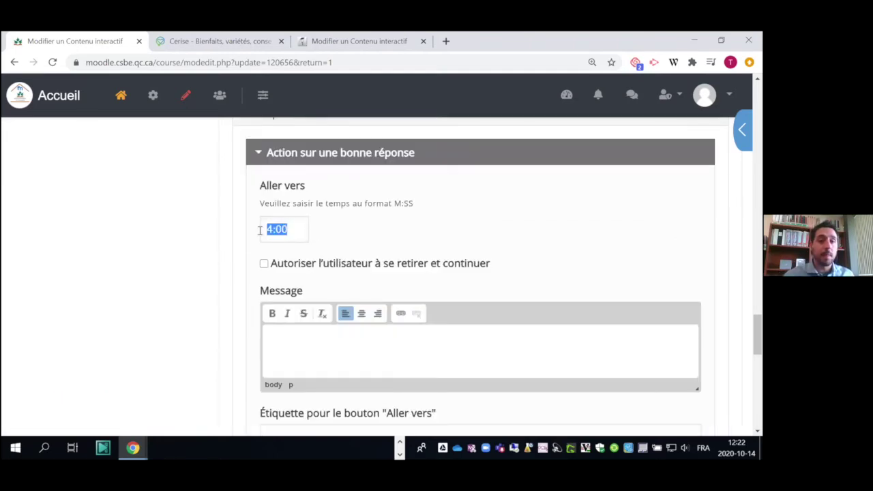
Try "Section suivante" as the label for the correct-answer action's "Aller vers" button, and clear it.
scroll(327, 239, "down", 3)
left_click(321, 253)
type("Sec")
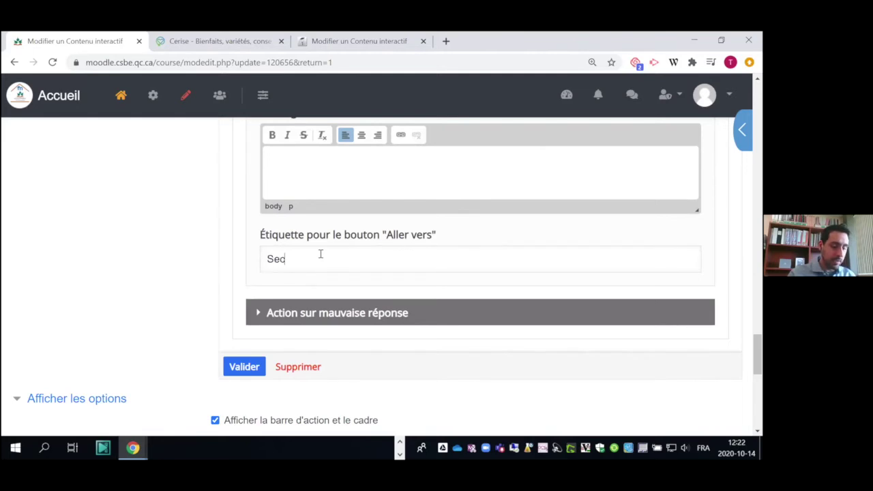
type("tion suivante")
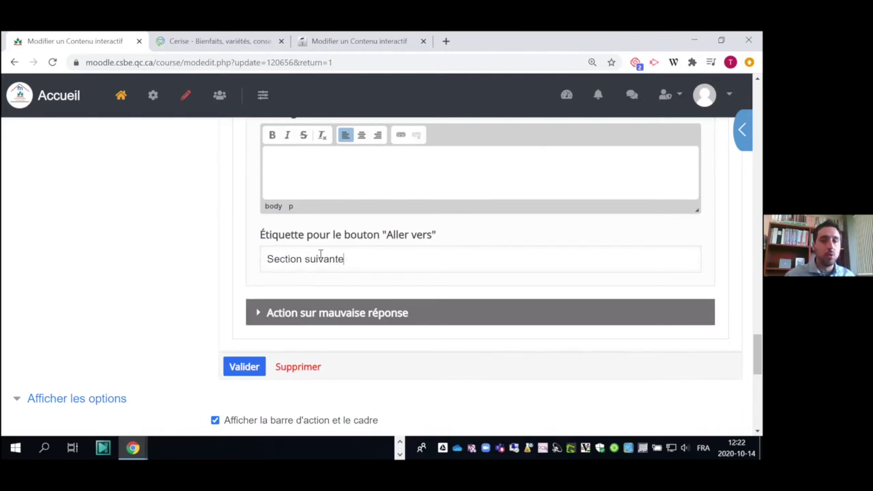
key("BackSpace")
key("BackSpace")
key("BackSpace")
key("BackSpace")
key("BackSpace")
key("BackSpace")
key("BackSpace")
key("BackSpace")
key("BackSpace")
key("BackSpace")
key("BackSpace")
key("BackSpace")
key("BackSpace")
key("BackSpace")
key("BackSpace")
key("BackSpace")
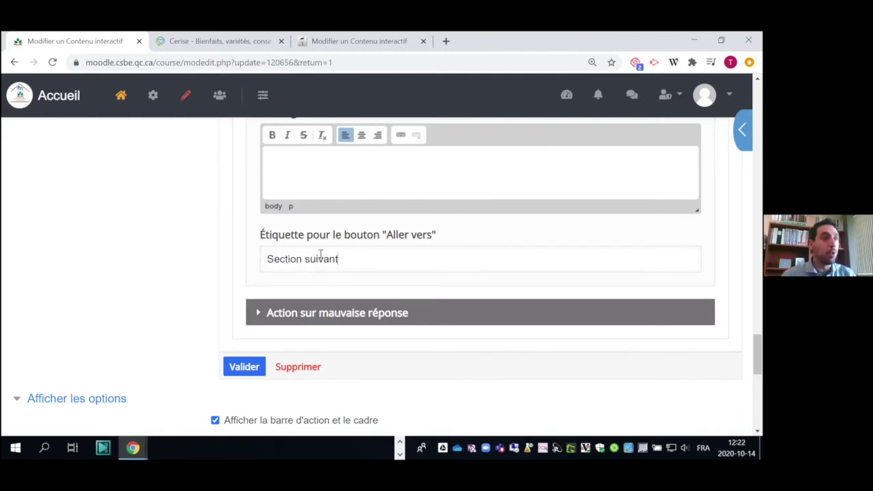
Collapse the correct-answer action and label the wrong-answer action's "Aller vers" button "Revenir à la section 3".
scroll(344, 262, "up", 5)
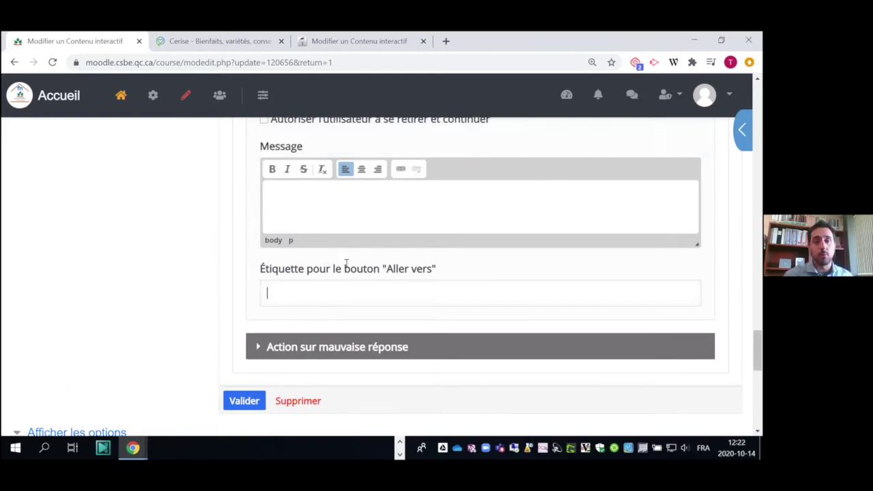
left_click(351, 212)
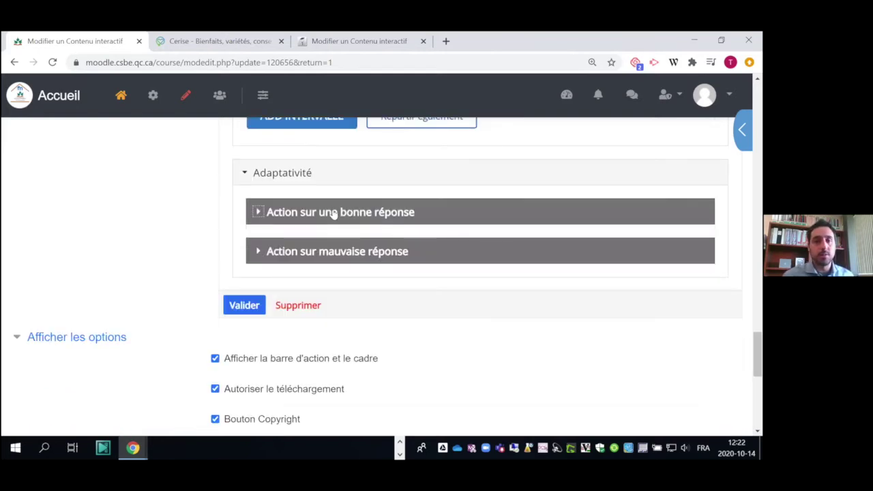
left_click(333, 256)
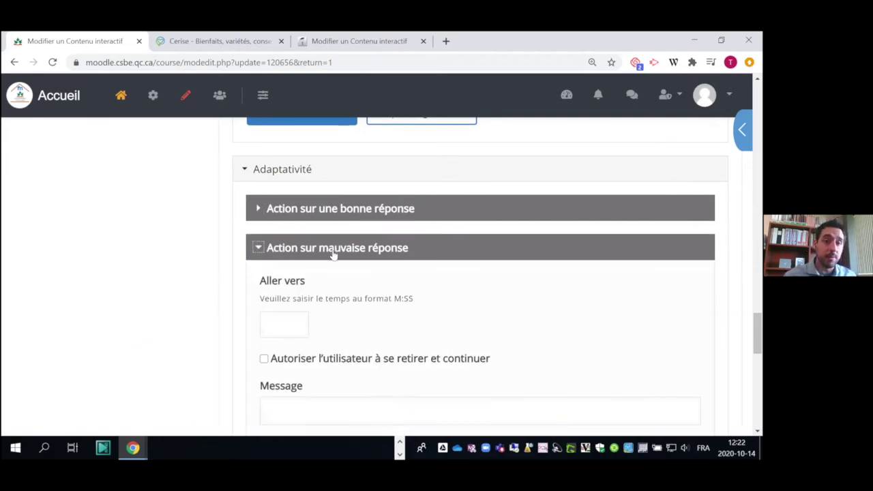
scroll(310, 225, "down", 2)
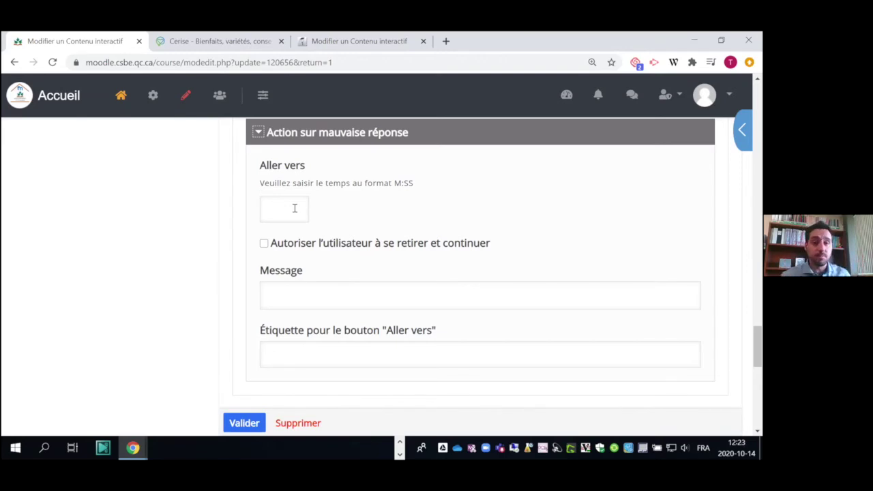
left_click(342, 358)
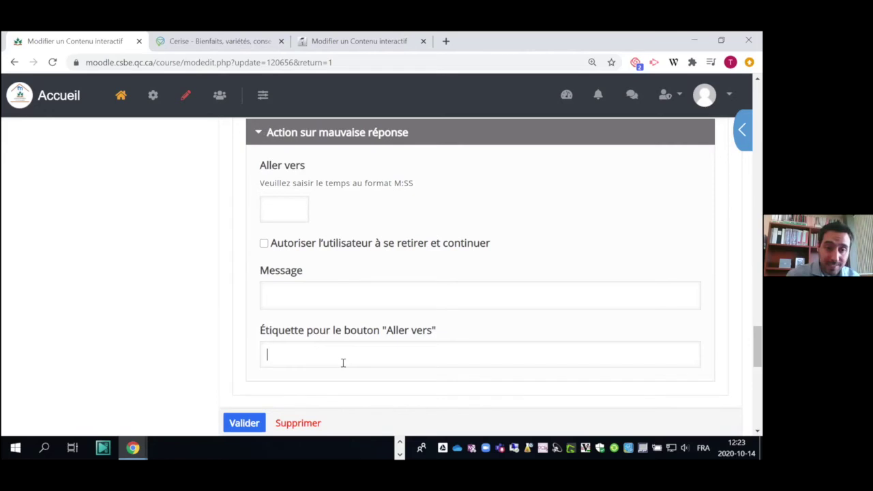
left_click(326, 286)
left_click(302, 358)
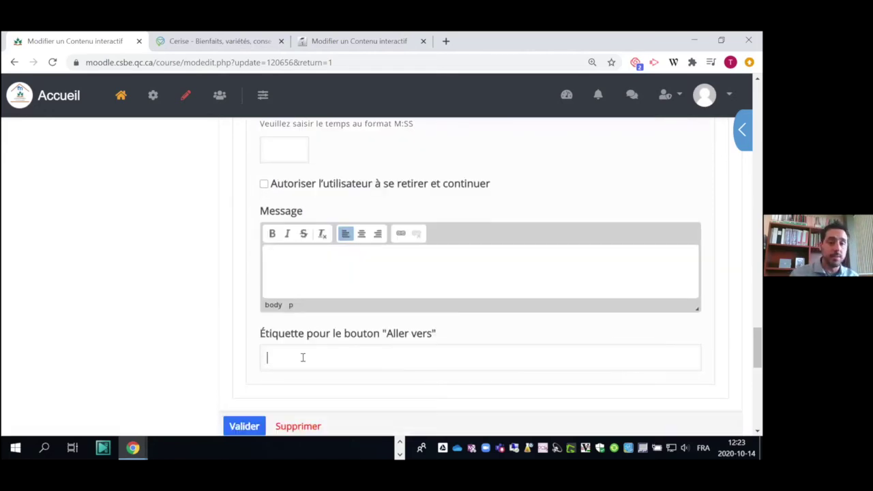
type("Revenir à la section 3")
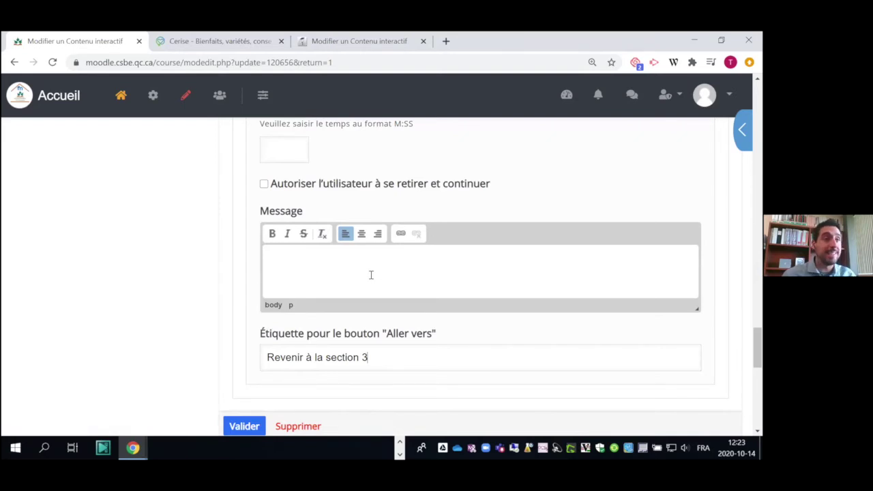
Enter "à travailler!" as the message for the wrong-answer action.
left_click(352, 252)
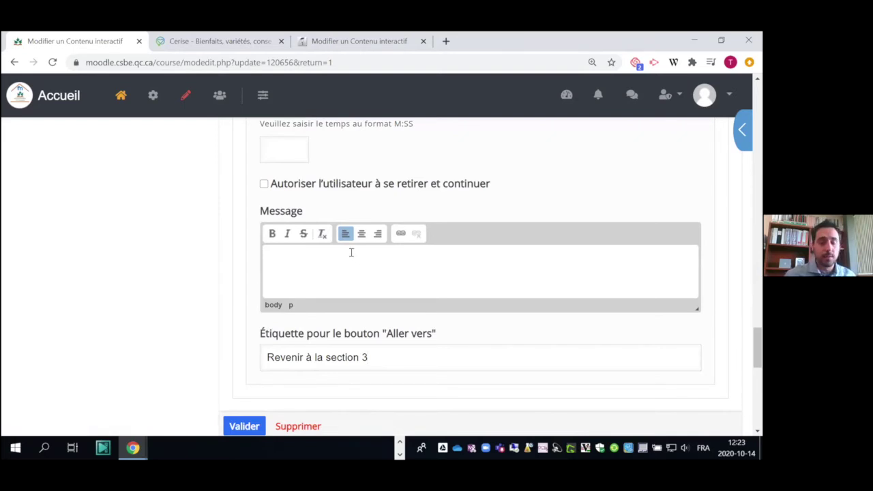
type("à travaill")
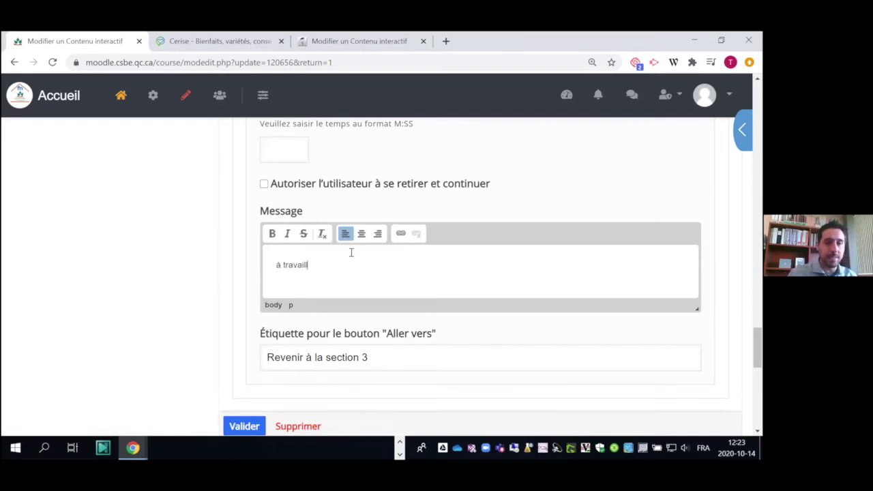
type("er!")
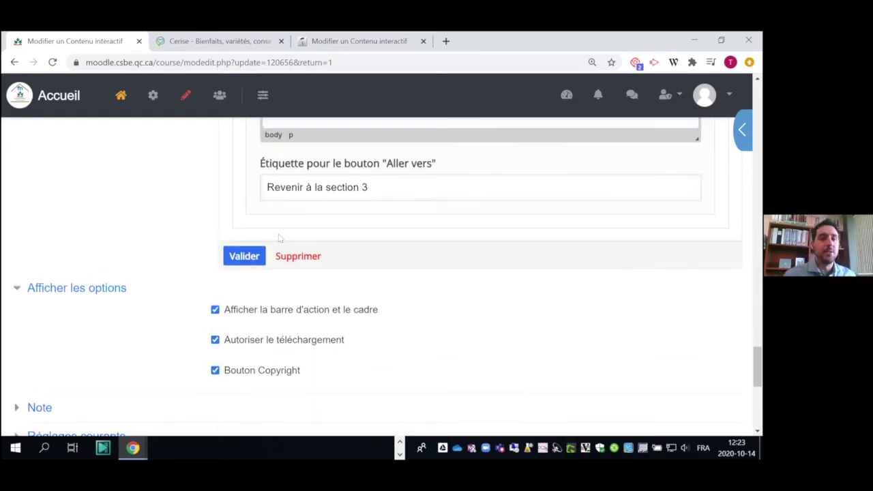
Collapse the wrong-answer action settings and validate the activity to return to the video editor.
scroll(278, 234, "up", 2)
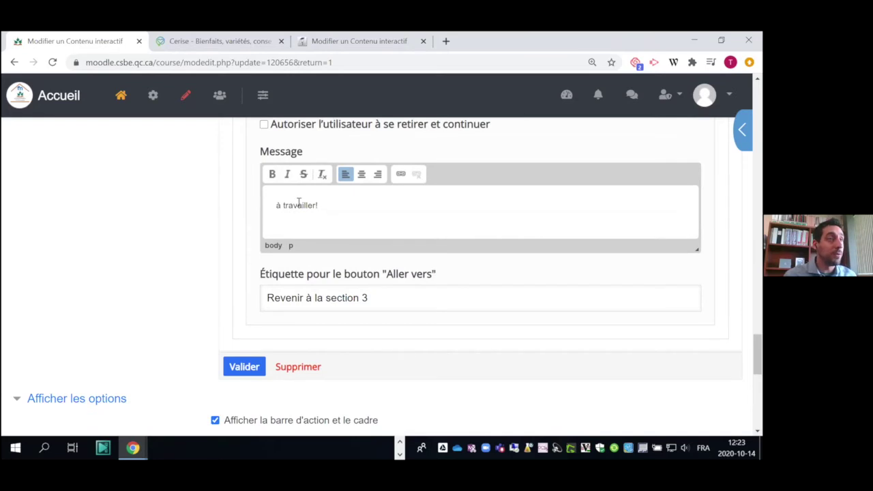
scroll(312, 214, "up", 2)
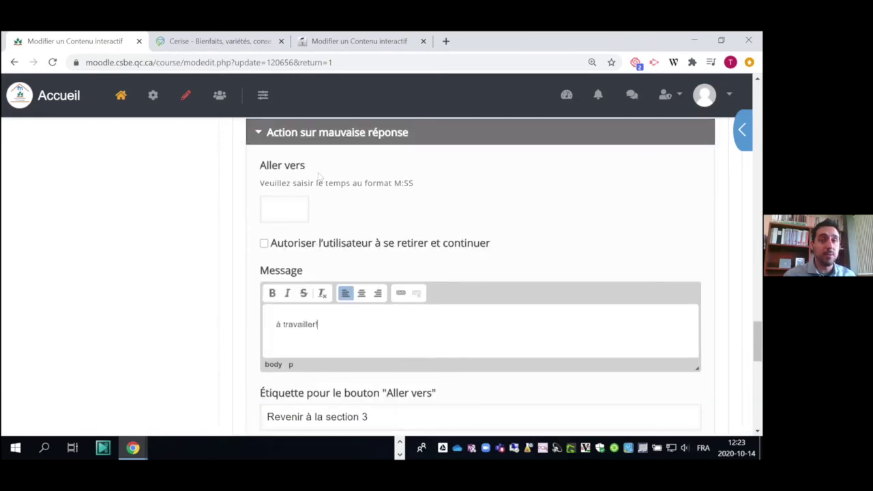
left_click(317, 134)
scroll(327, 208, "up", 2)
left_click(244, 306)
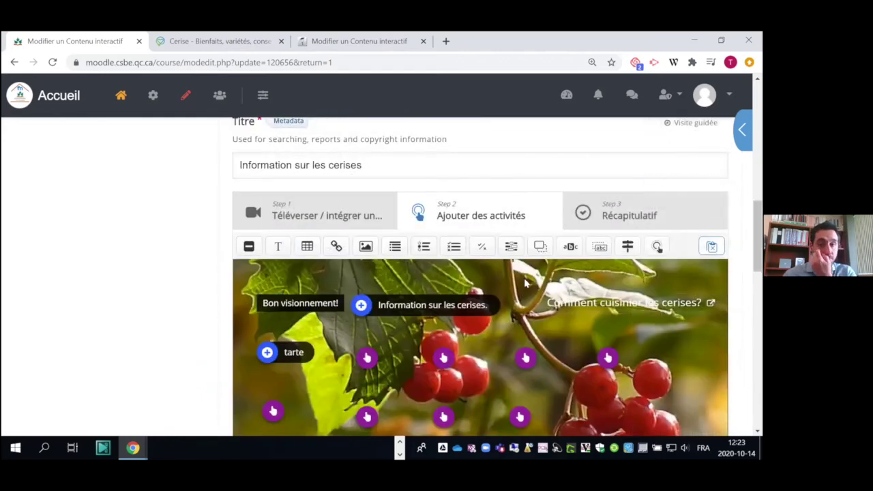
Open the Single Choice Set activity on the video for editing.
scroll(372, 287, "down", 1)
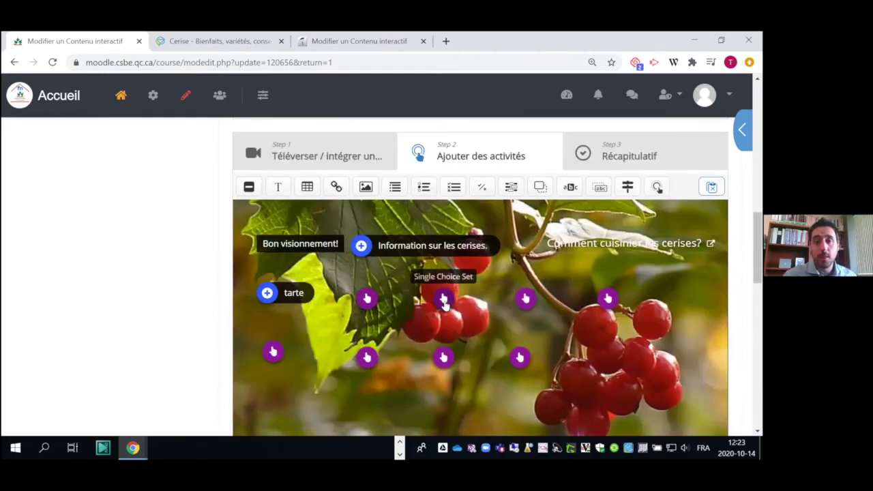
left_click(443, 300)
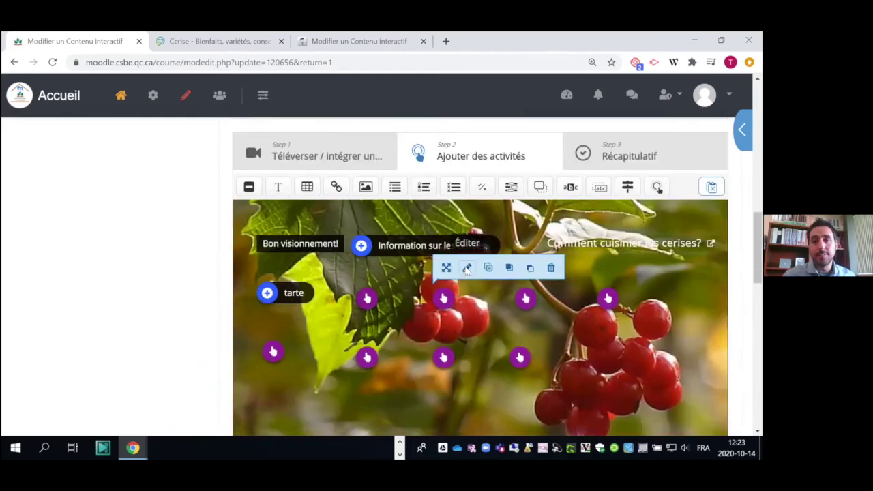
left_click(466, 267)
Examine the single-choice activity's appearance time, pause option, display format, label and title settings.
scroll(403, 251, "up", 1)
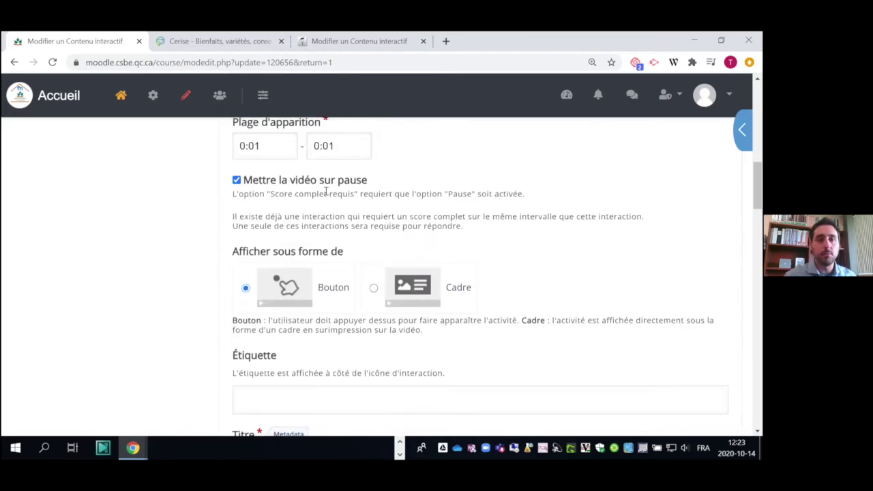
scroll(327, 191, "up", 1)
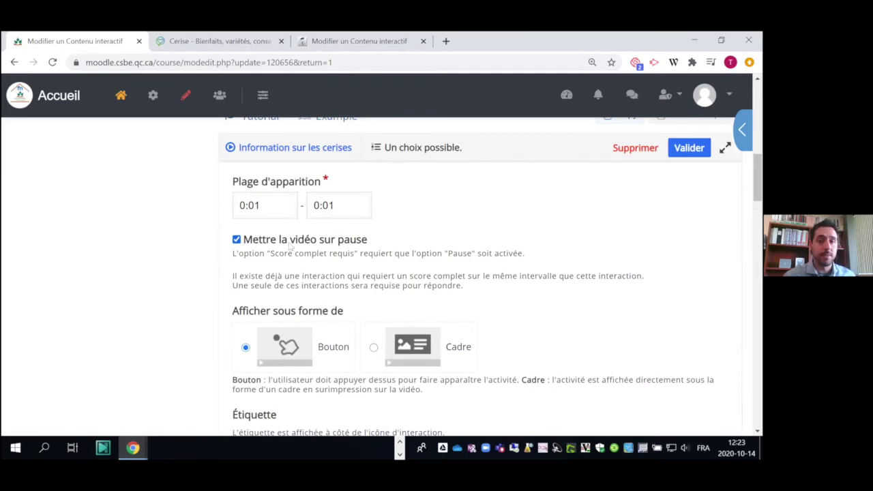
scroll(293, 244, "down", 1)
scroll(300, 225, "down", 2)
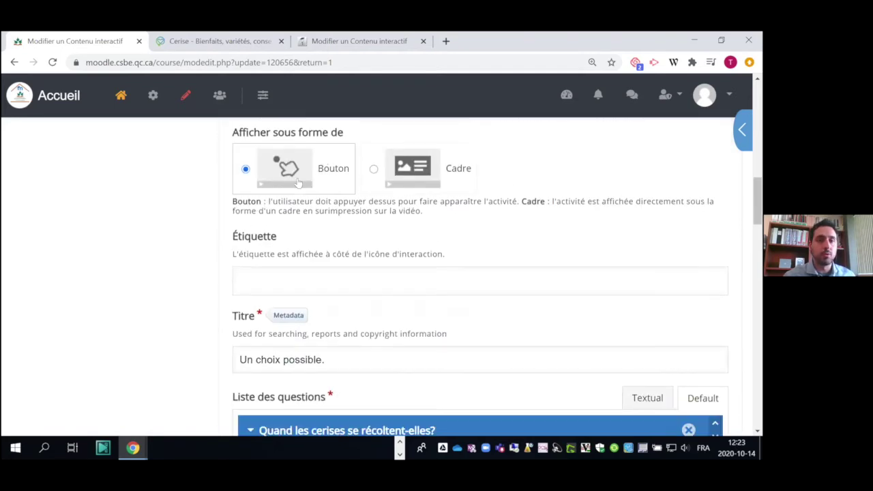
scroll(292, 233, "down", 1)
scroll(292, 233, "down", 1)
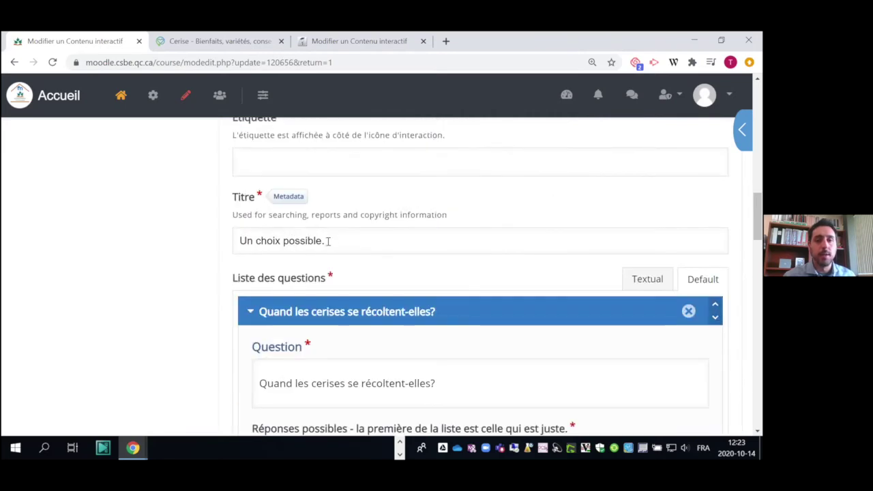
left_click_drag(360, 242, 232, 247)
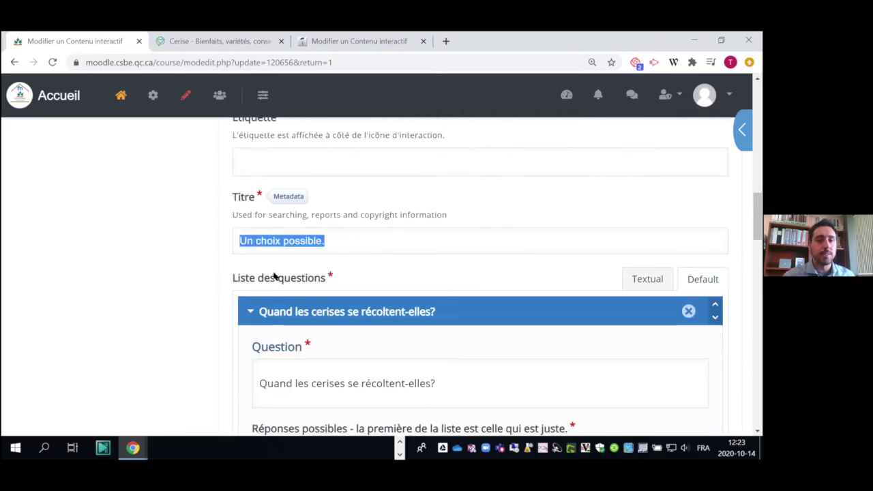
scroll(285, 271, "down", 1)
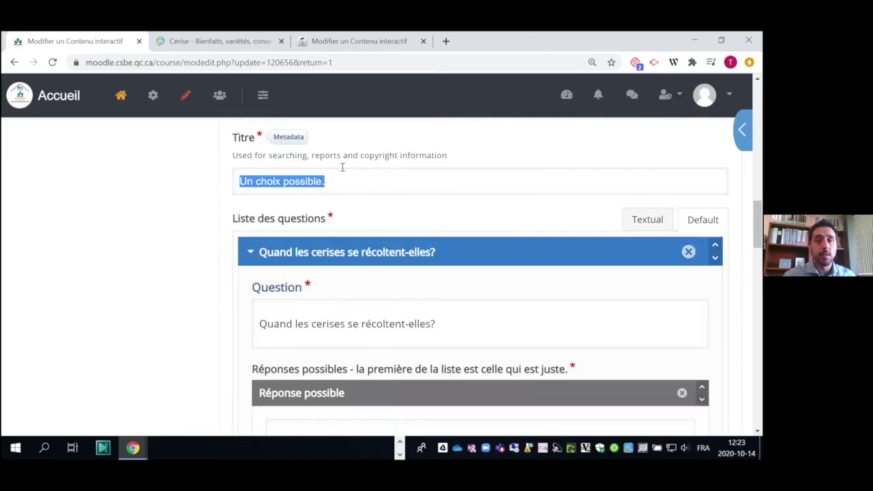
Examine the question about the cherry harvest and its possible answers, where the first listed answer is the correct one.
scroll(382, 223, "down", 2)
left_click(452, 209)
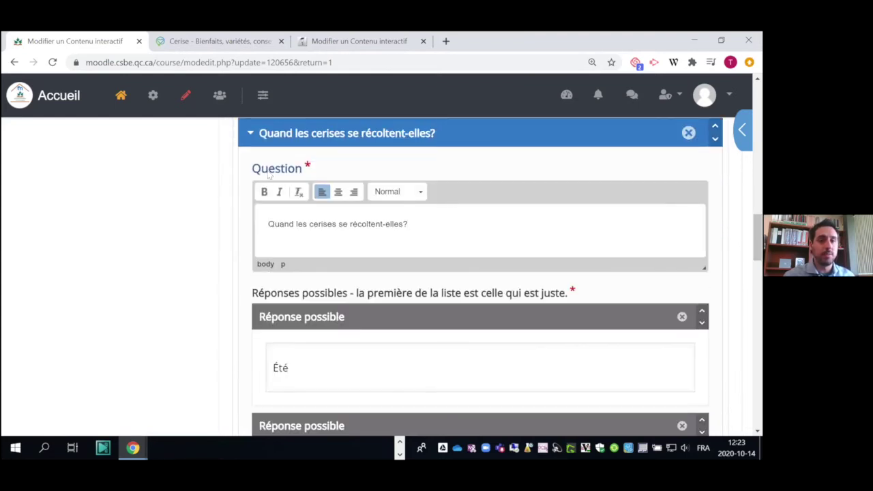
left_click_drag(418, 225, 306, 256)
scroll(306, 257, "down", 3)
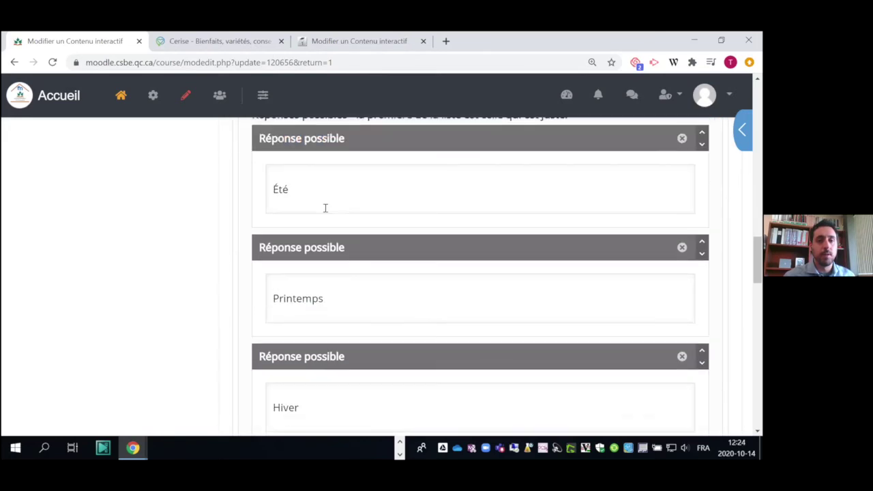
scroll(326, 246, "up", 1)
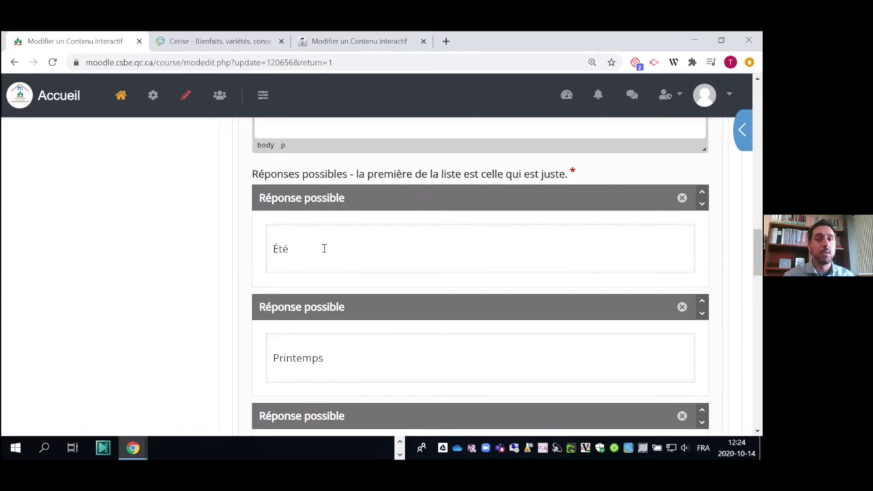
left_click(324, 249)
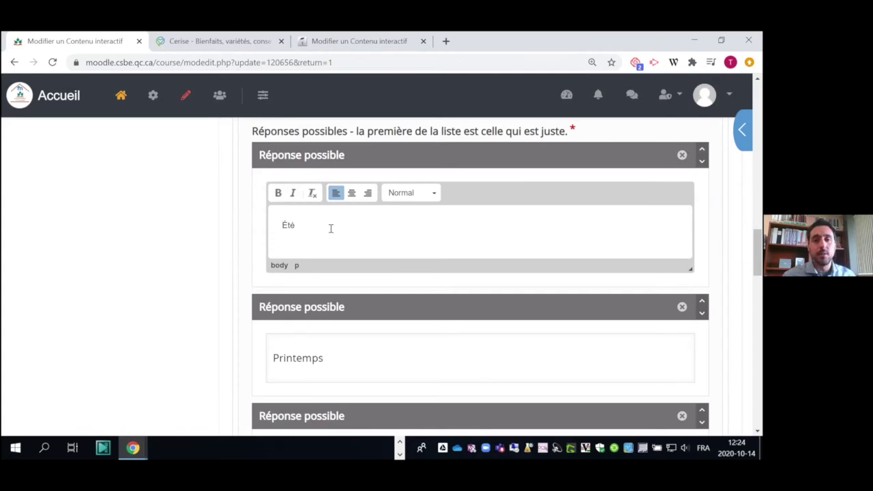
scroll(330, 229, "down", 1)
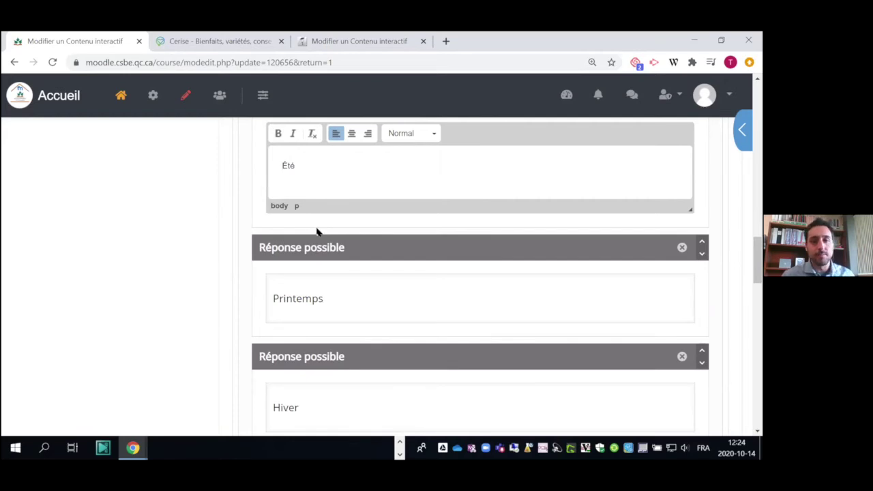
scroll(314, 232, "down", 5)
scroll(300, 239, "down", 2)
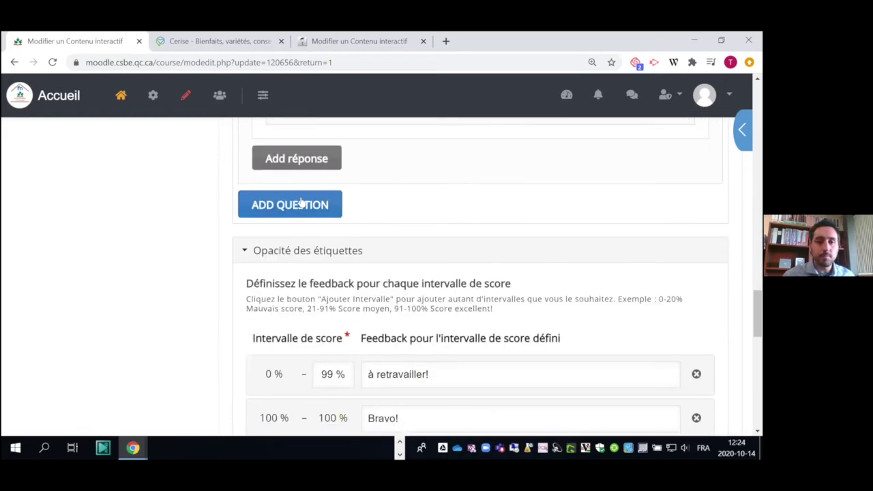
Examine the single-choice activity's score intervals and the feedback text assigned to each one.
scroll(302, 211, "down", 2)
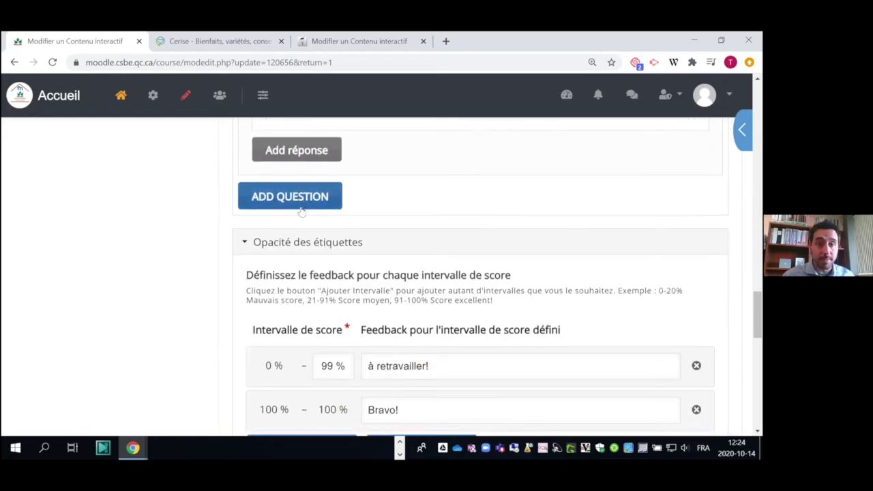
left_click_drag(262, 219, 332, 219)
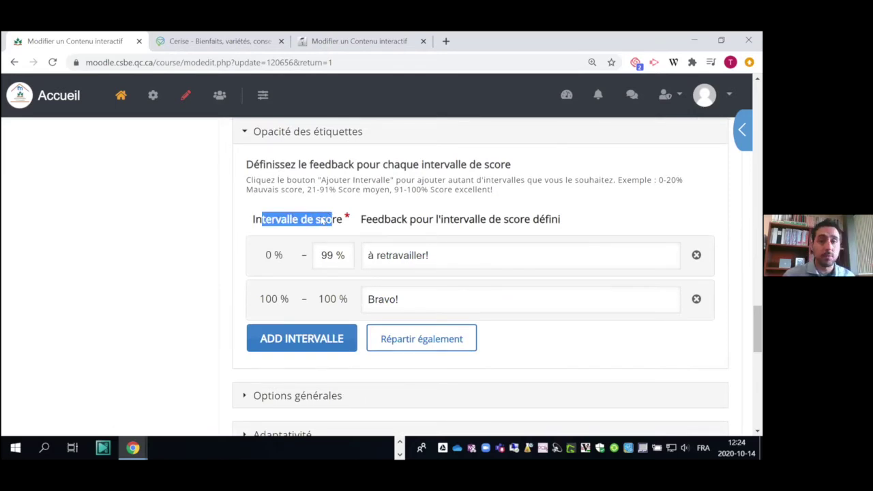
scroll(332, 285, "down", 1)
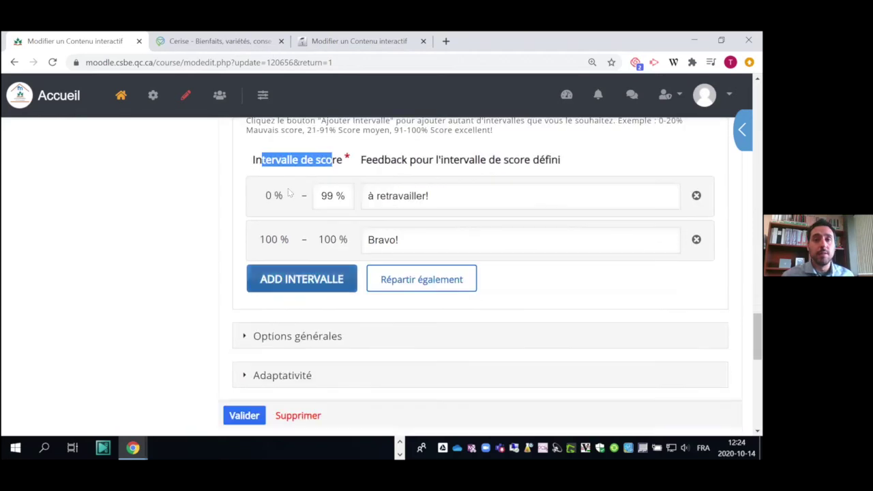
left_click_drag(319, 195, 339, 194)
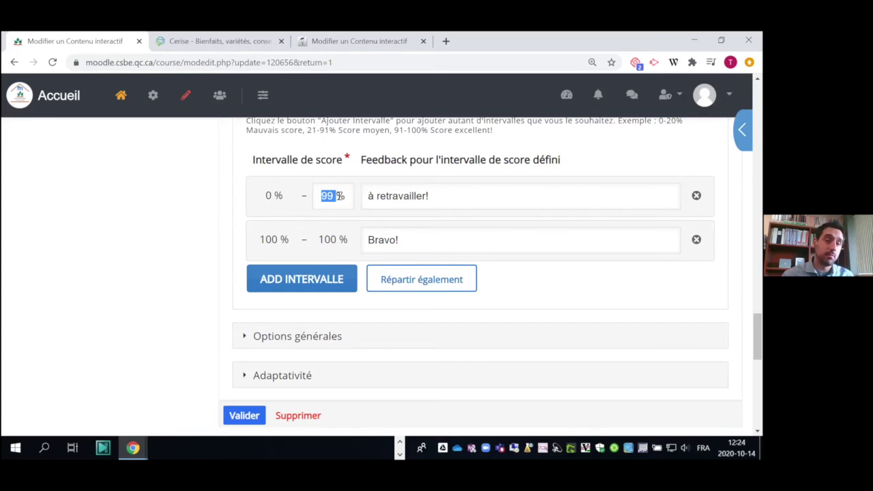
left_click(331, 237)
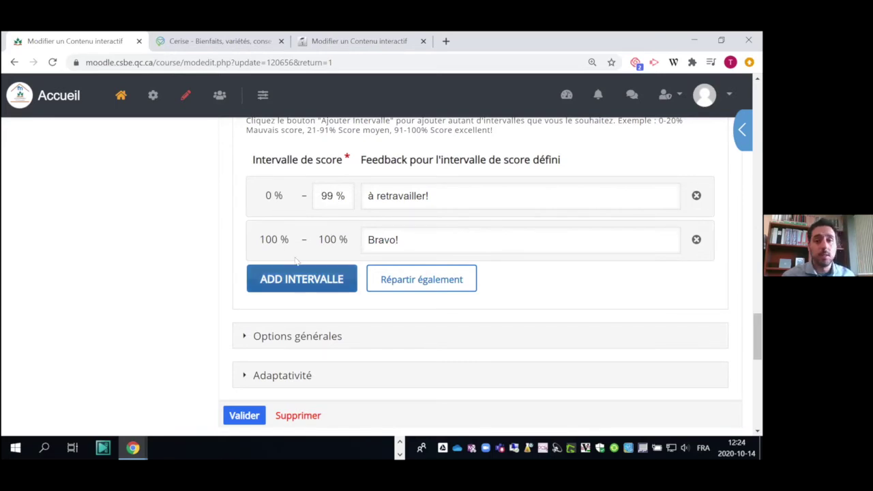
Expand the single-choice activity's "Options générales", review the pause times, sound effects and button options, and collapse the section.
scroll(314, 279, "down", 3)
scroll(273, 232, "up", 1)
left_click(297, 225)
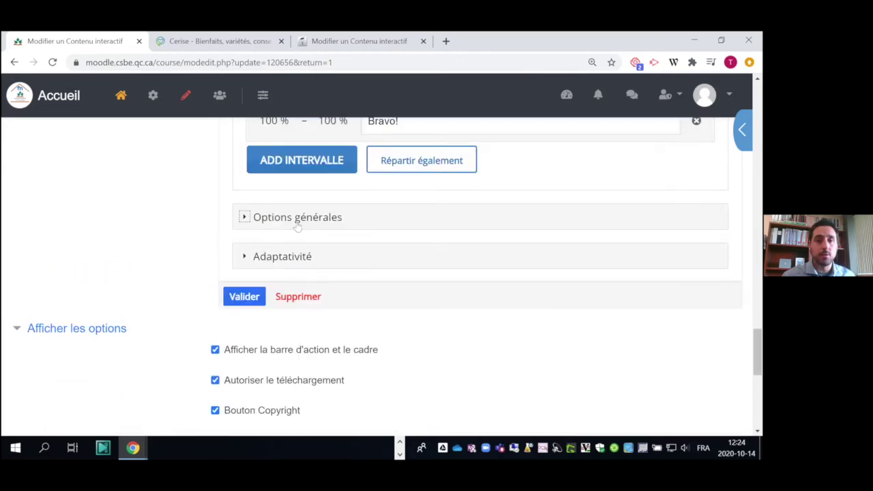
scroll(298, 225, "down", 4)
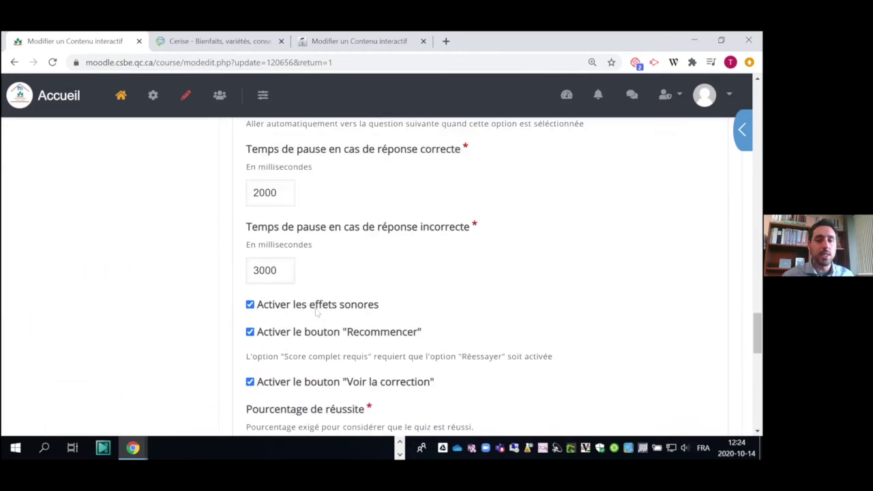
scroll(349, 286, "down", 1)
scroll(287, 217, "up", 5)
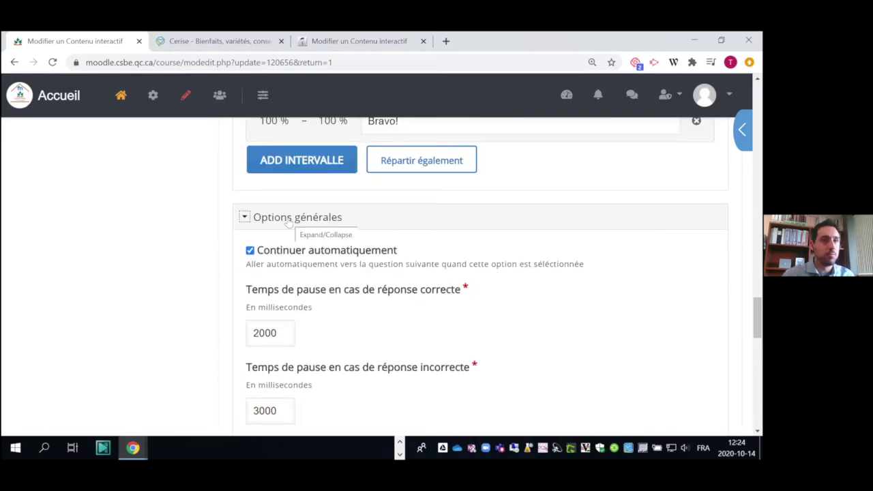
left_click(287, 218)
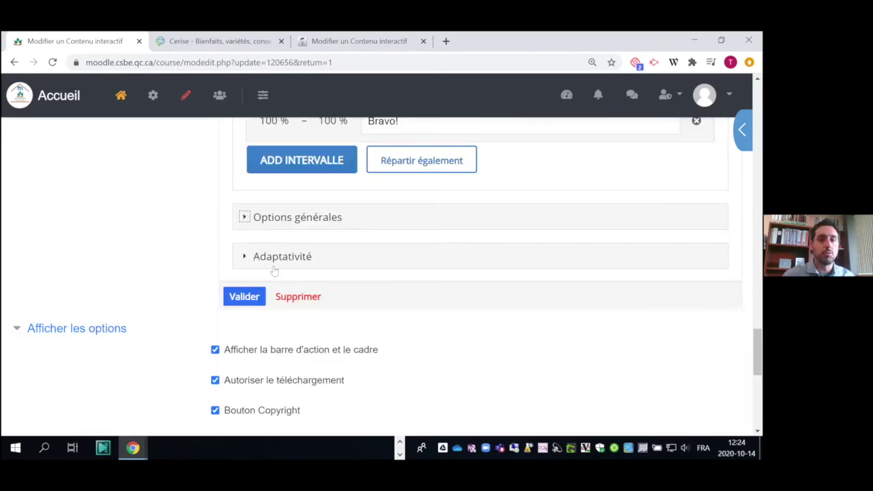
Review the "Adaptativité" settings, including "Exiger la complétude de la tâche avant d'avancer", and validate the single-choice activity.
left_click(293, 257)
scroll(293, 257, "down", 1)
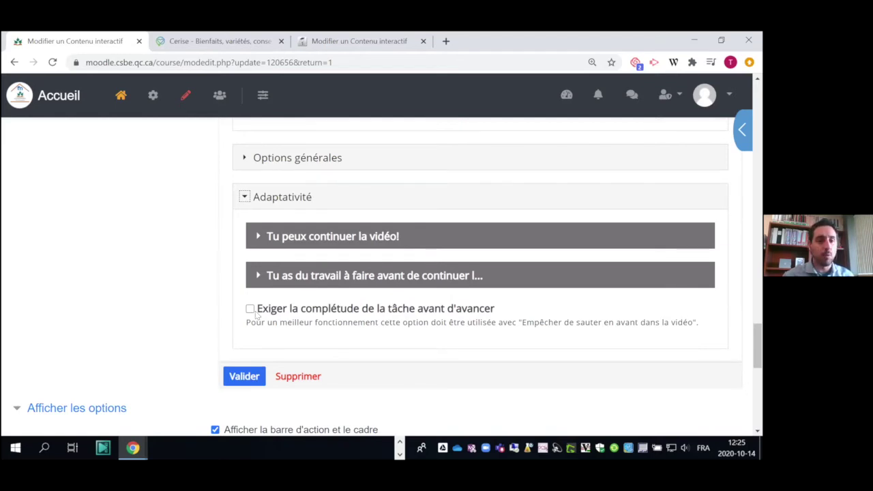
left_click_drag(271, 312, 494, 311)
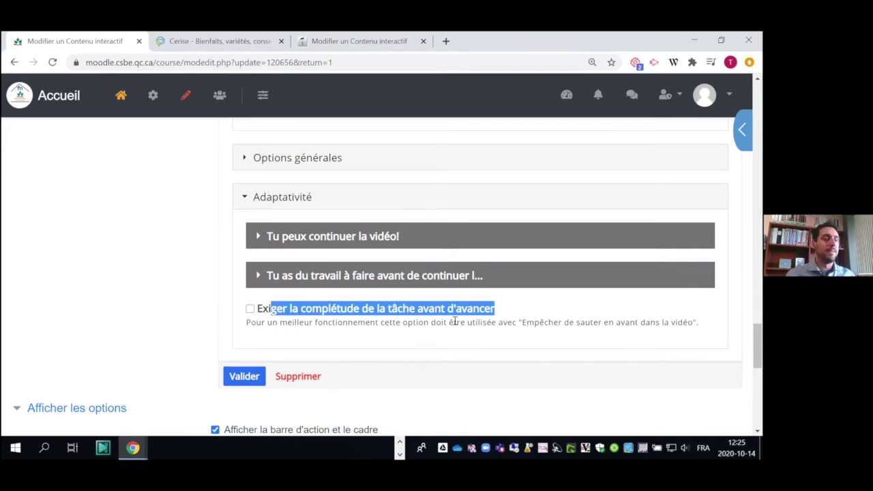
left_click(304, 323)
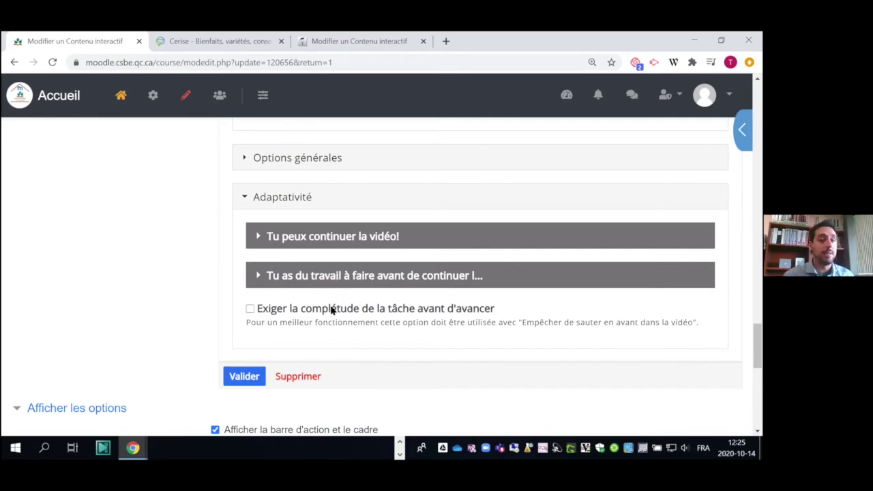
left_click(256, 377)
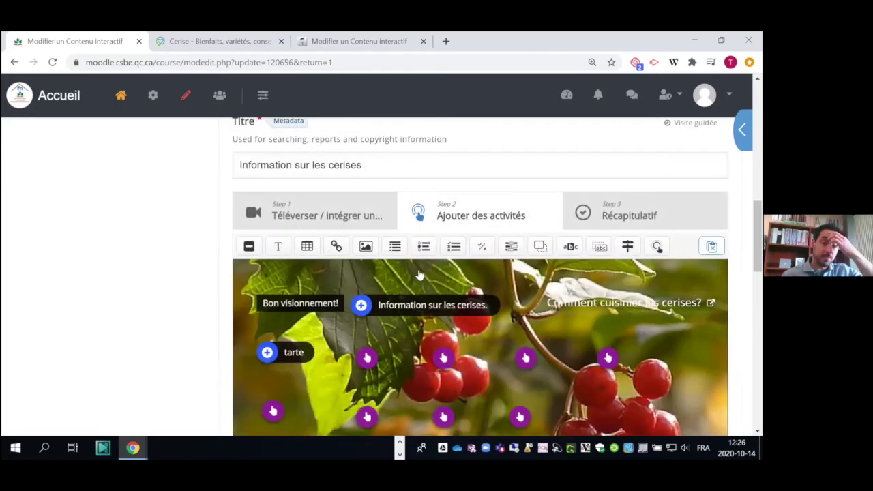
Open the Multiple Choice activity on the video for editing.
scroll(430, 246, "down", 2)
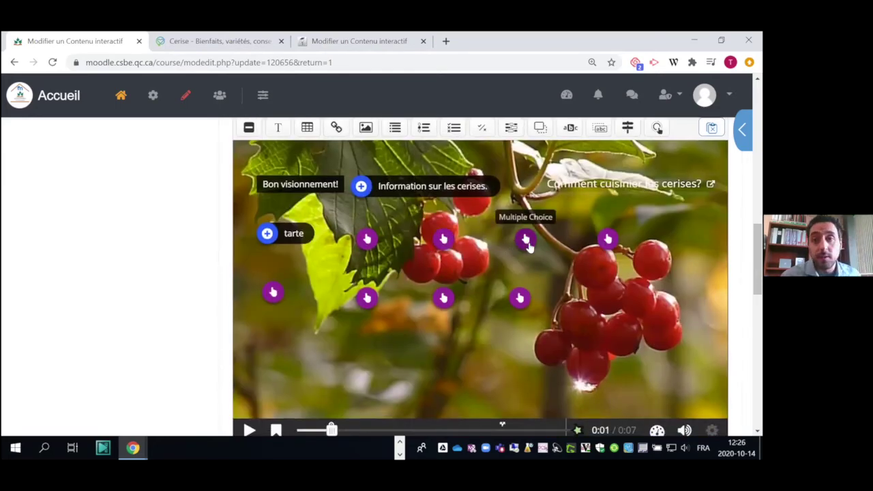
left_click(526, 239)
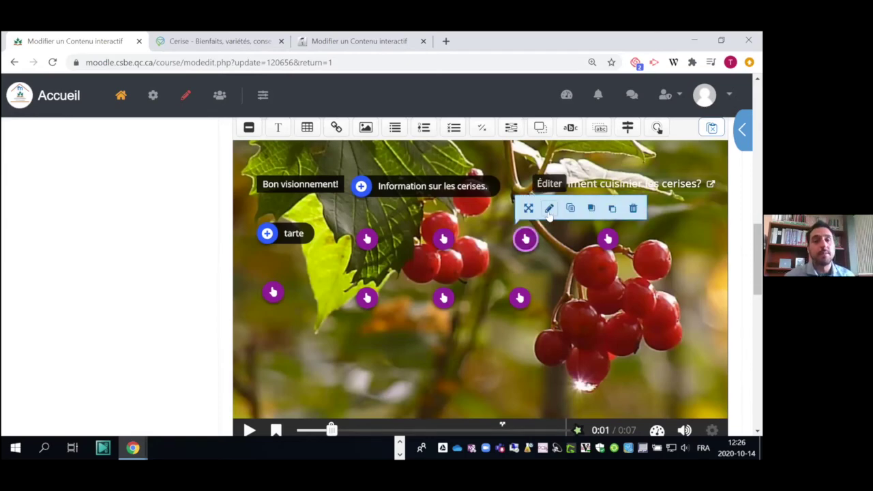
left_click(549, 206)
Examine the multiple-choice activity's title, question, answer options with their "Réponse correcte" settings, and general feedback intervals.
scroll(375, 219, "down", 3)
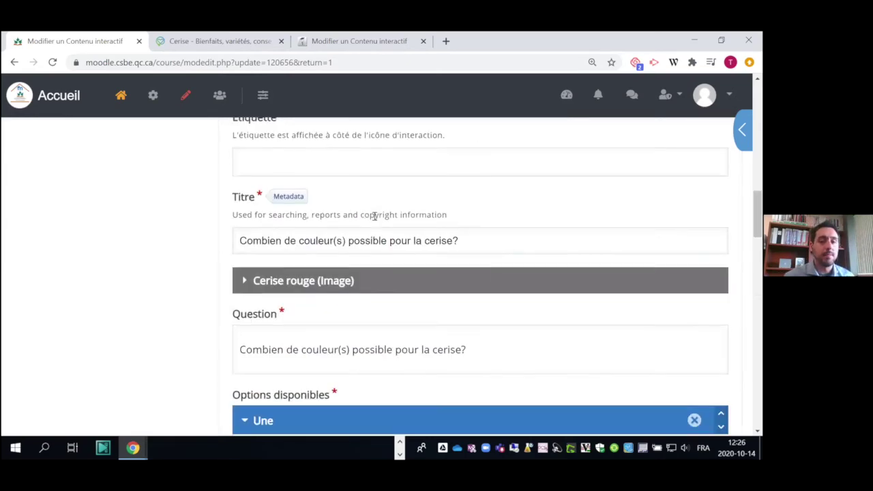
scroll(310, 228, "down", 2)
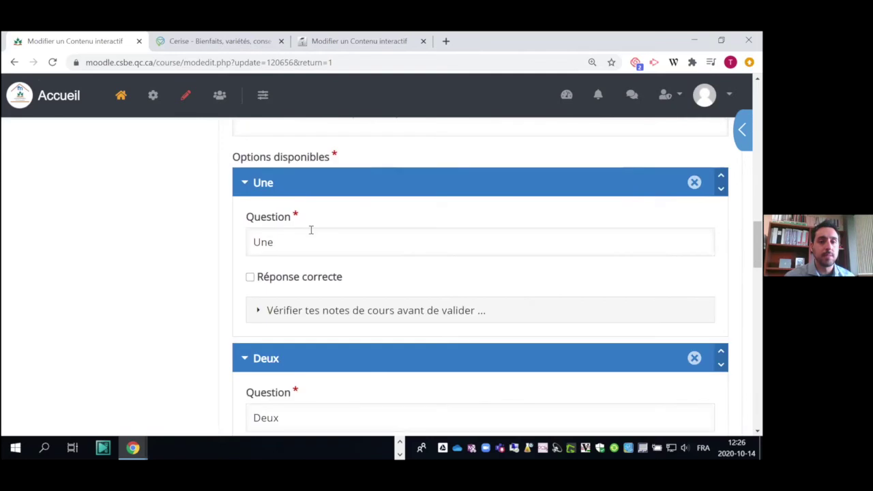
scroll(327, 222, "down", 1)
scroll(326, 223, "down", 1)
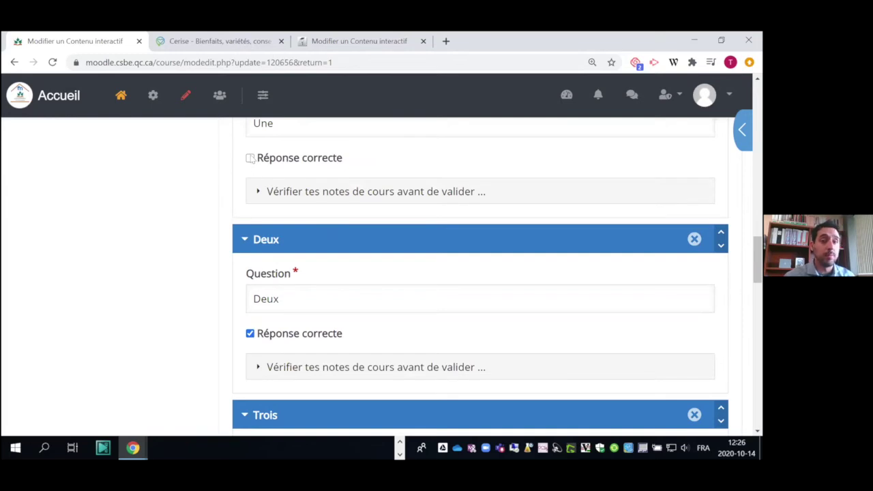
scroll(259, 218, "down", 3)
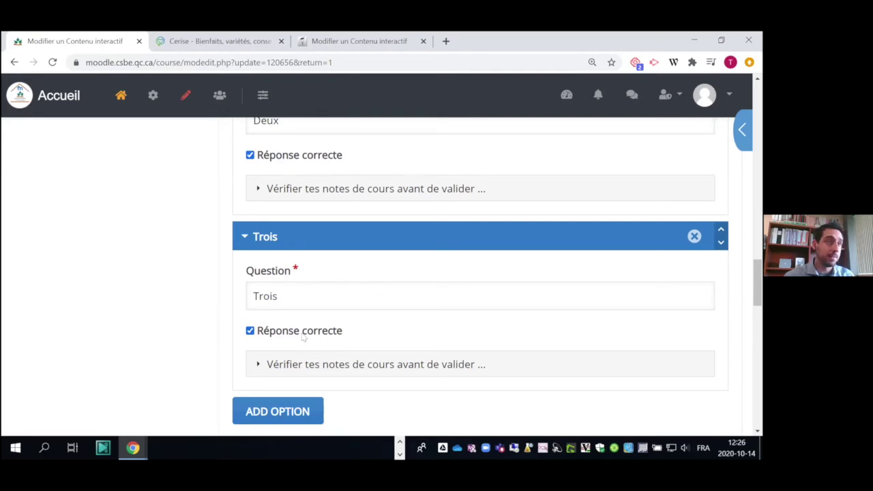
scroll(296, 304, "down", 4)
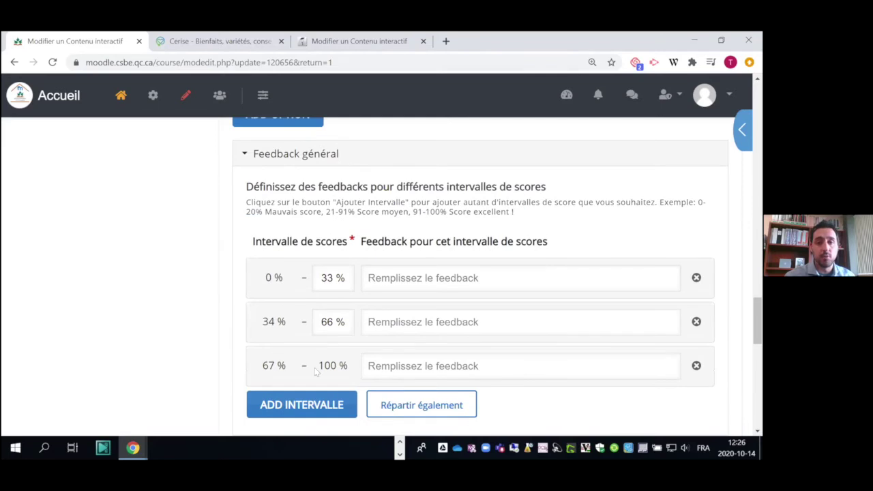
scroll(276, 293, "down", 3)
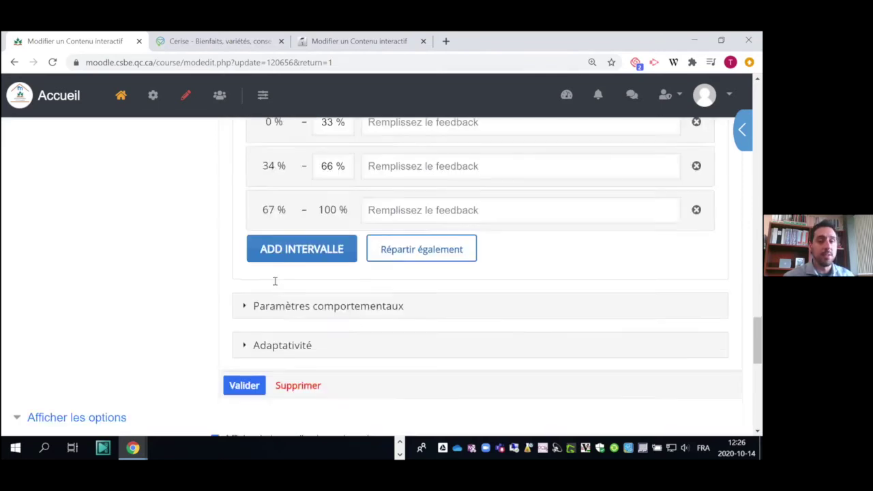
Expand the multiple-choice activity's "Adaptativité" settings to review them, and validate the activity to return to the video editor.
left_click(276, 269)
scroll(273, 266, "down", 2)
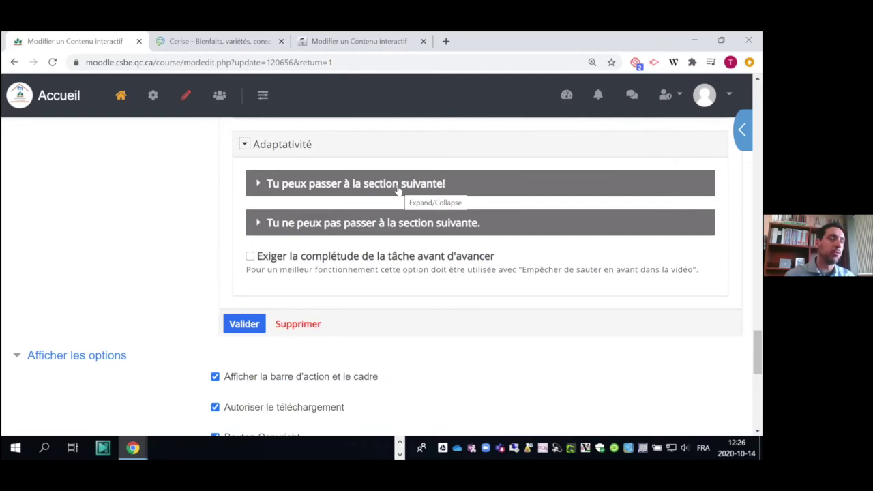
left_click(244, 326)
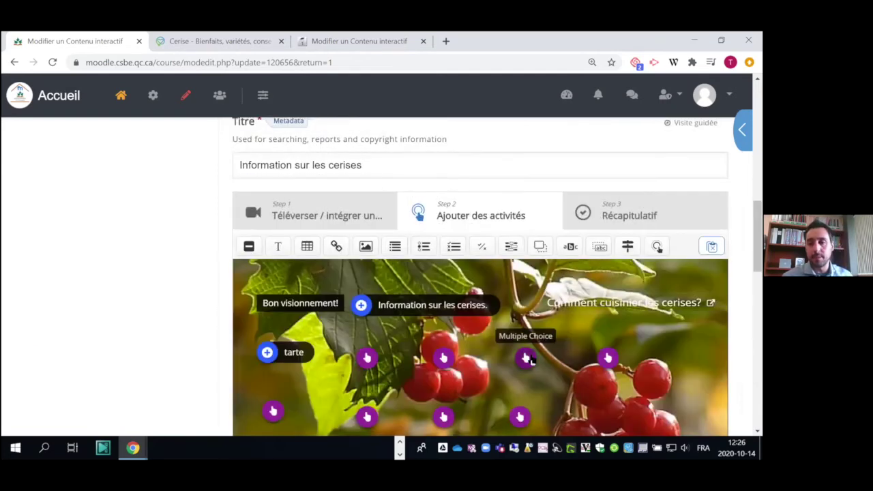
Open the True/False Question activity on the video for editing.
scroll(607, 354, "down", 1)
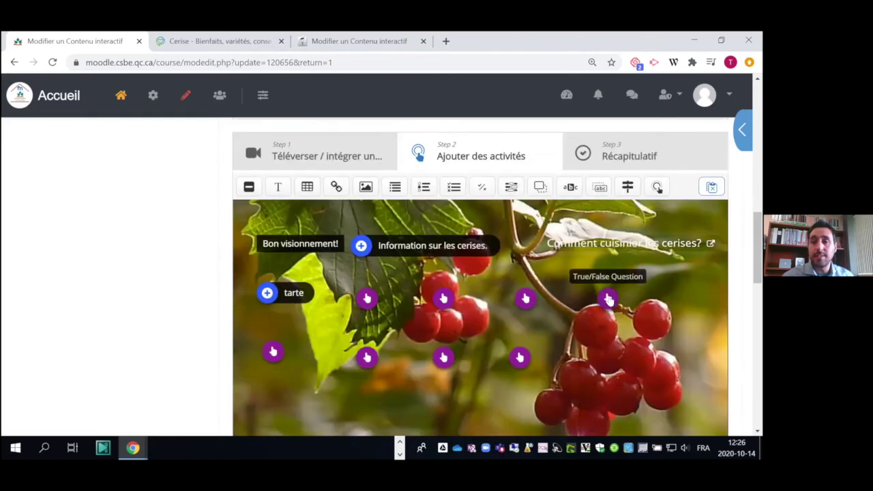
left_click(607, 298)
left_click(477, 268)
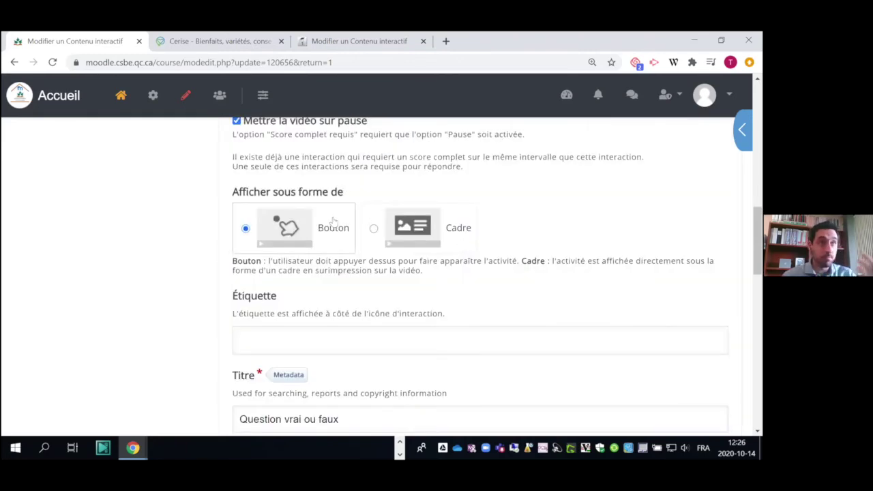
Examine the true/false activity's display form, title, question about cherry pits and "Bonne réponse" setting.
scroll(332, 205, "down", 4)
scroll(286, 184, "down", 1)
scroll(274, 177, "up", 1)
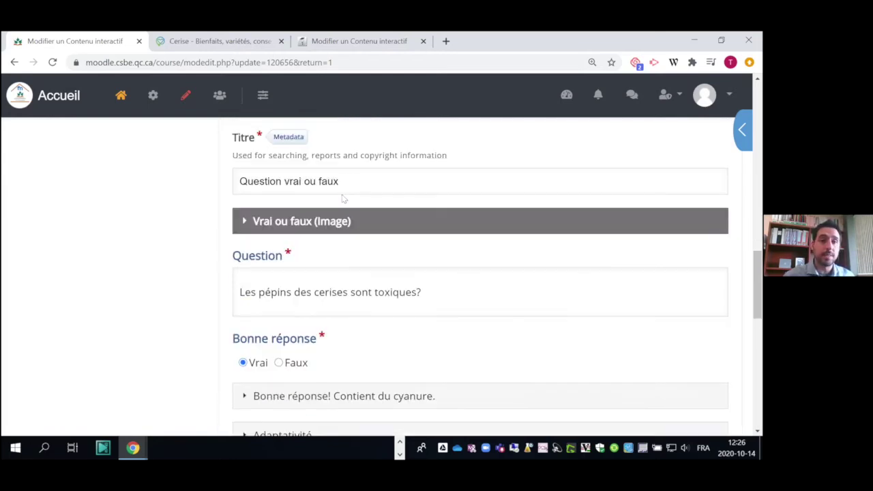
left_click(446, 292)
scroll(432, 296, "down", 1)
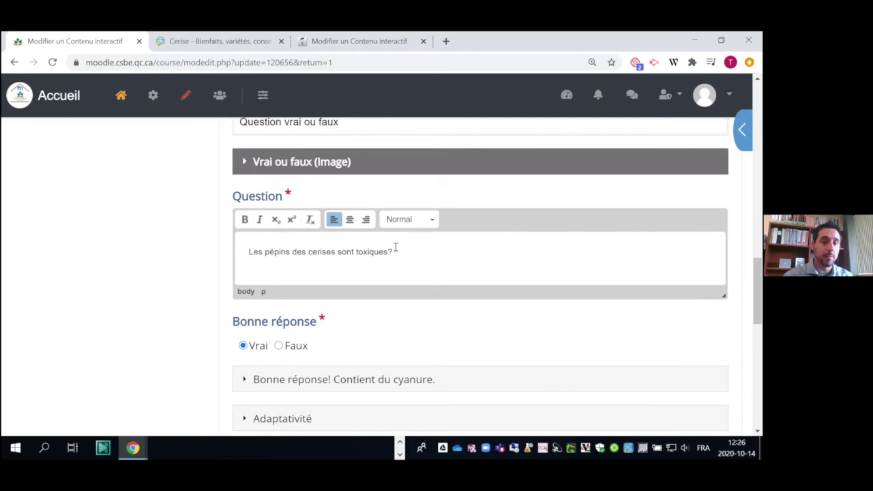
scroll(287, 279, "down", 1)
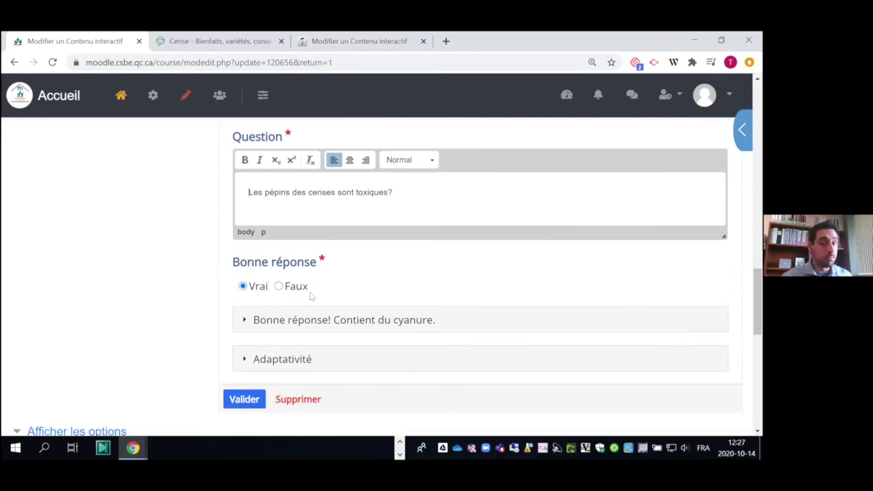
Expand the true/false activity's "Adaptativité" settings to review them, and validate the activity.
left_click(279, 362)
scroll(291, 322, "down", 3)
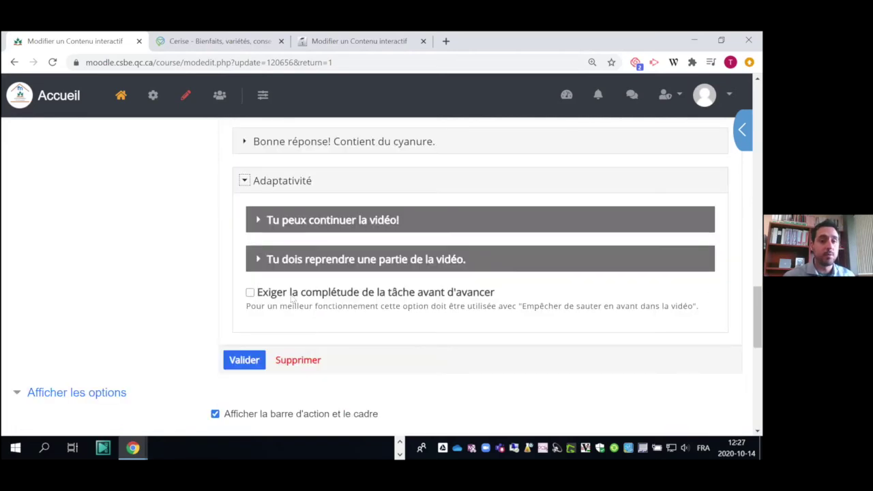
left_click(246, 360)
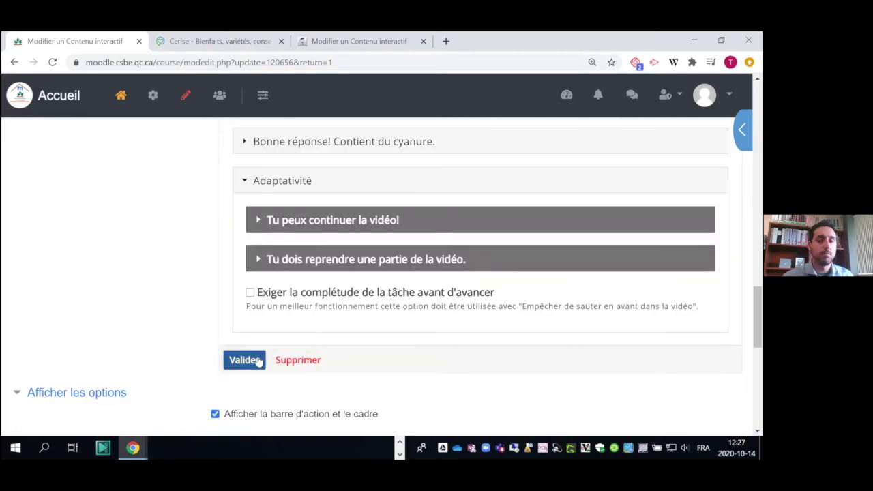
Open the fill-in-the-blanks activity "Remplir les sections trouées" on the video for editing.
scroll(593, 286, "down", 2)
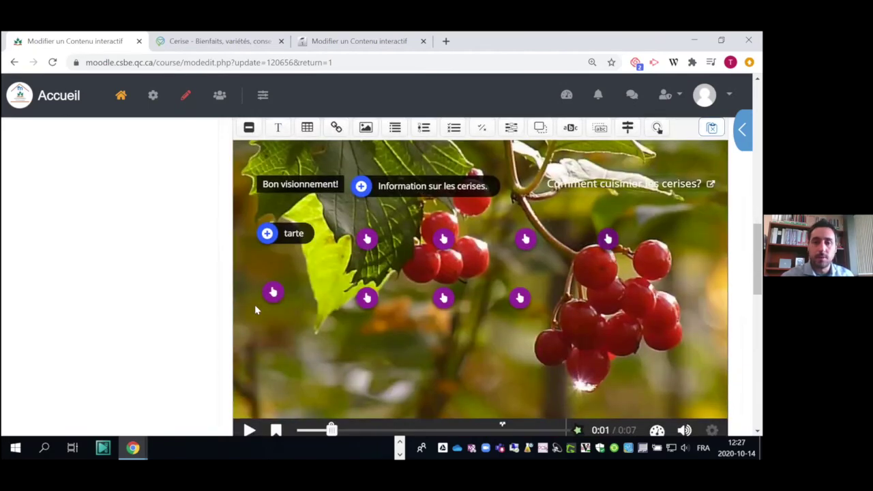
left_click(272, 293)
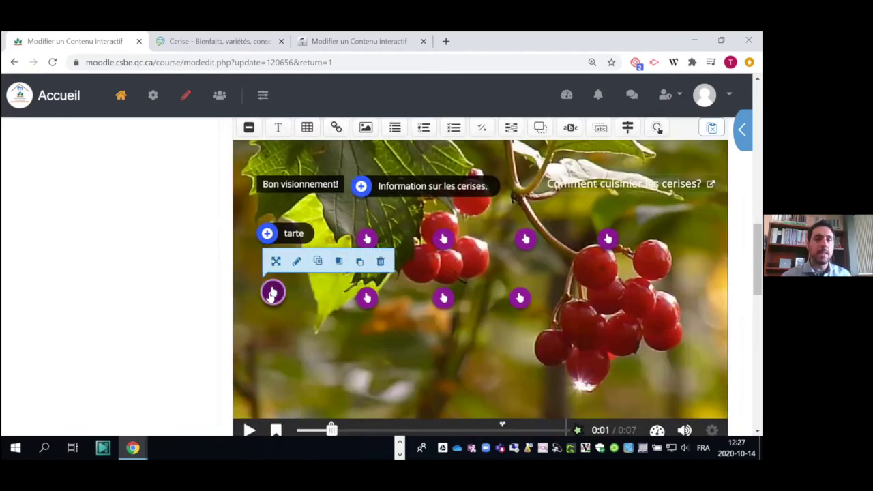
left_click(295, 260)
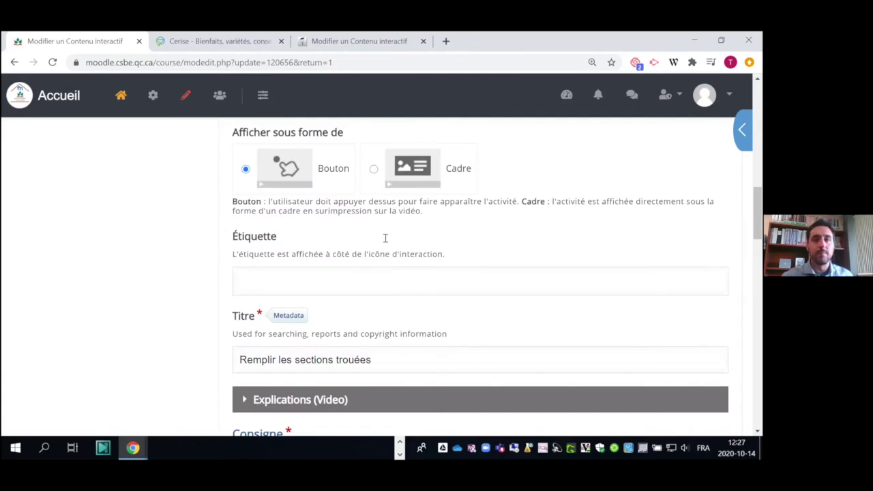
Review the fill-in-the-blanks activity's title, "Plage d'apparition", video pause and "Afficher sous forme de" settings.
scroll(386, 242, "down", 4)
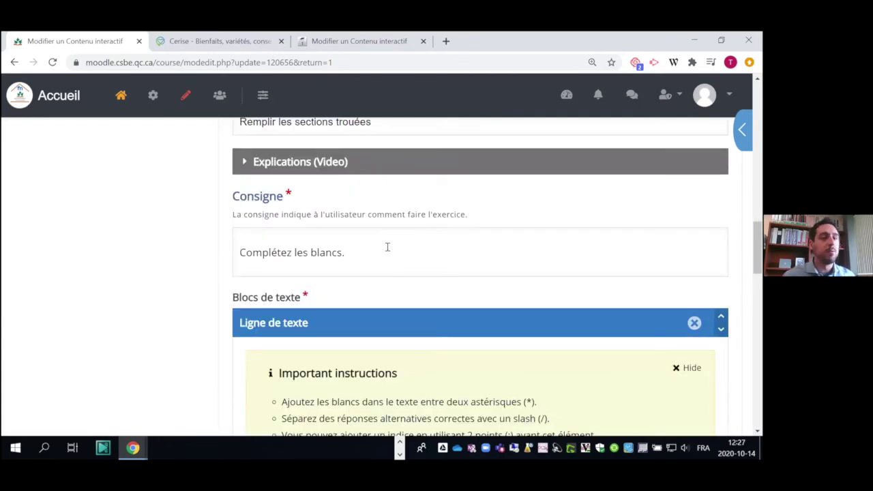
scroll(375, 238, "up", 1)
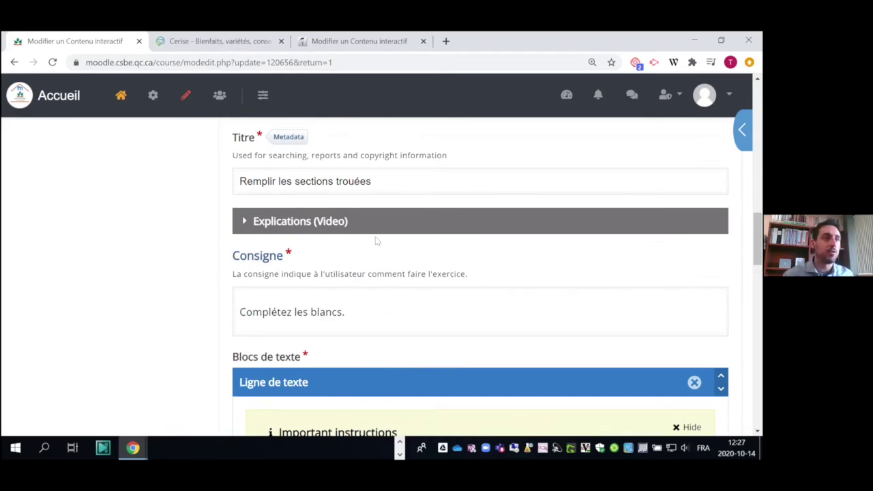
scroll(376, 240, "up", 5)
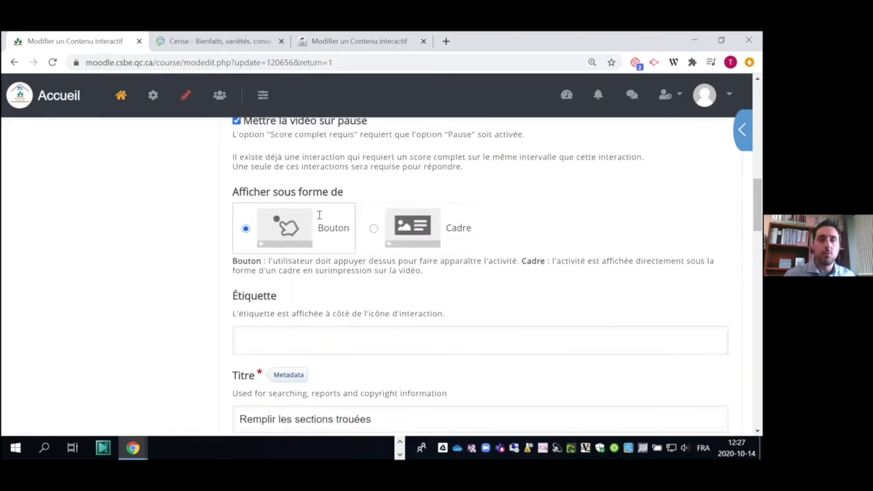
scroll(251, 149, "up", 1)
left_click_drag(253, 181, 316, 182)
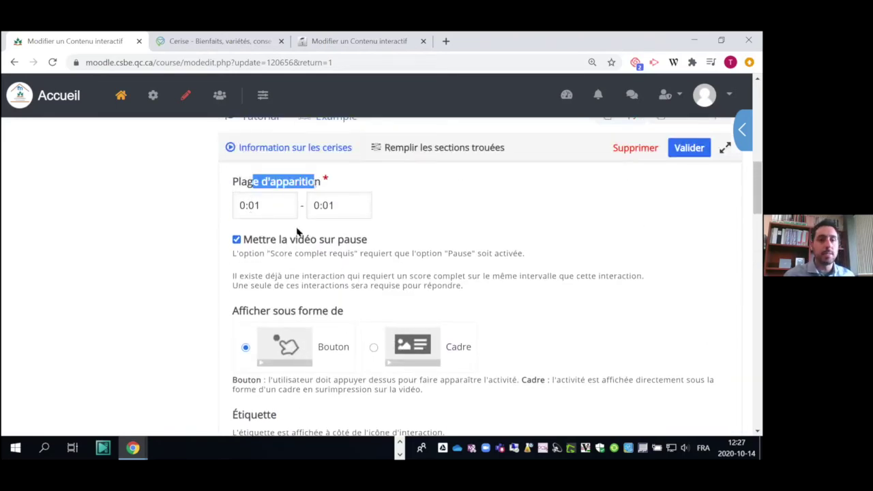
scroll(287, 262, "down", 2)
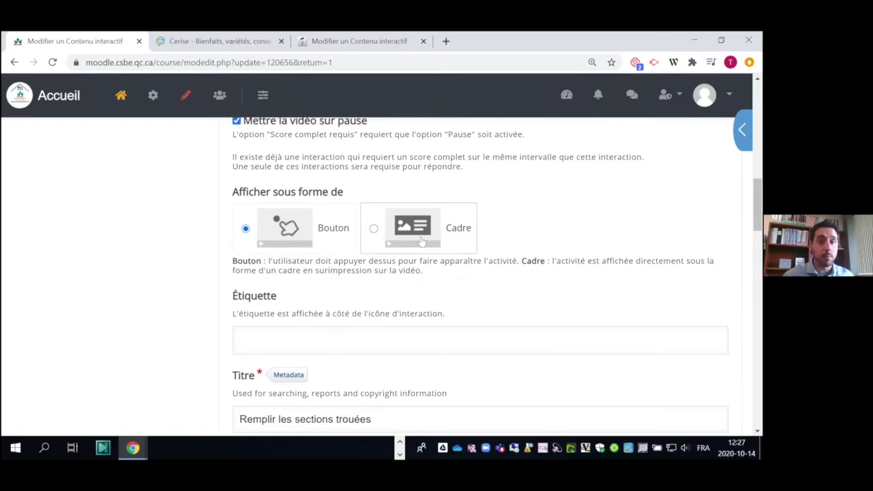
Examine the "Consigne" text "Complétez les blancs." of the fill-in-the-blanks activity.
scroll(409, 239, "down", 4)
scroll(331, 225, "down", 2)
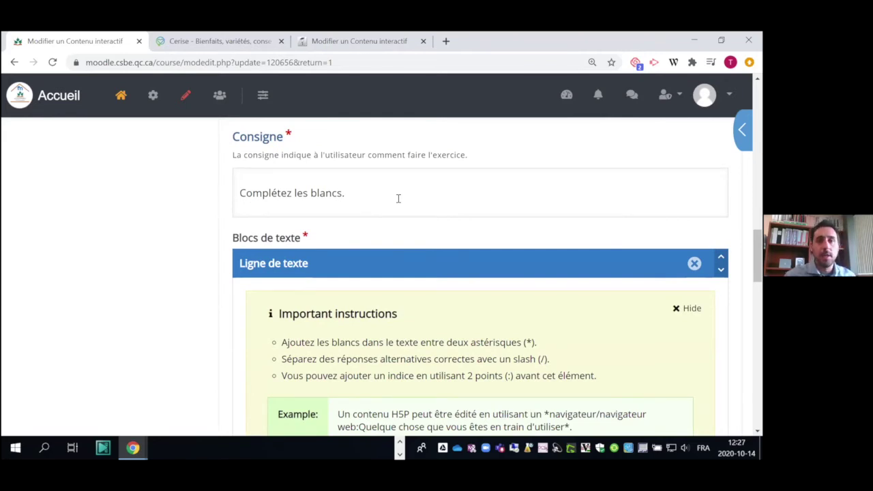
left_click(398, 198)
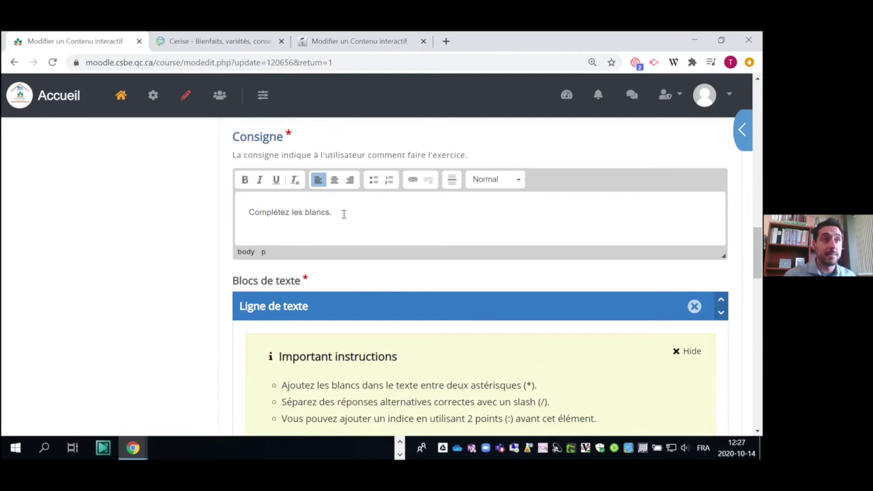
left_click_drag(339, 212, 239, 218)
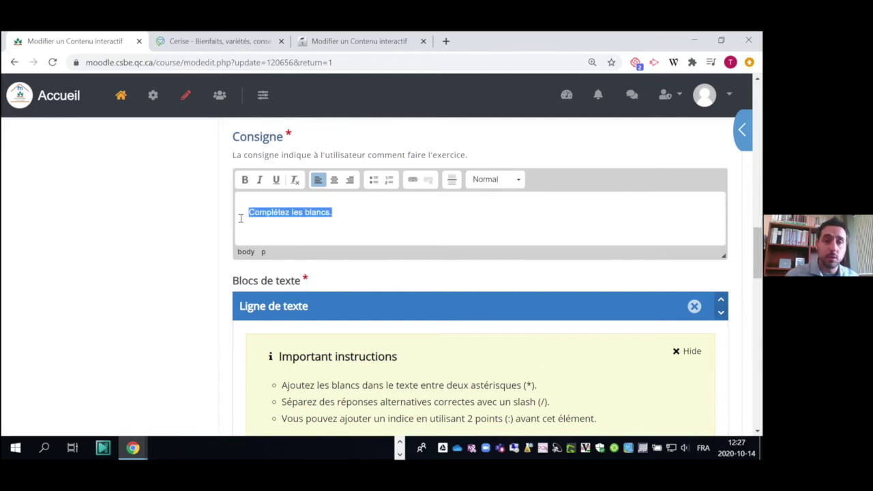
left_click(353, 212)
Read the "Important instructions" for the text block, including the rules for blanks, alternative answers and hints, and the example.
scroll(353, 212, "down", 3)
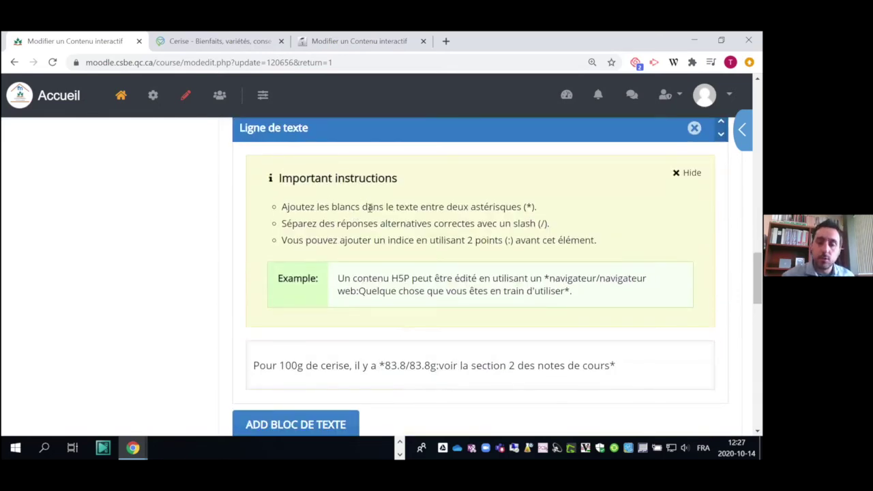
scroll(333, 197, "down", 1)
scroll(352, 335, "up", 1)
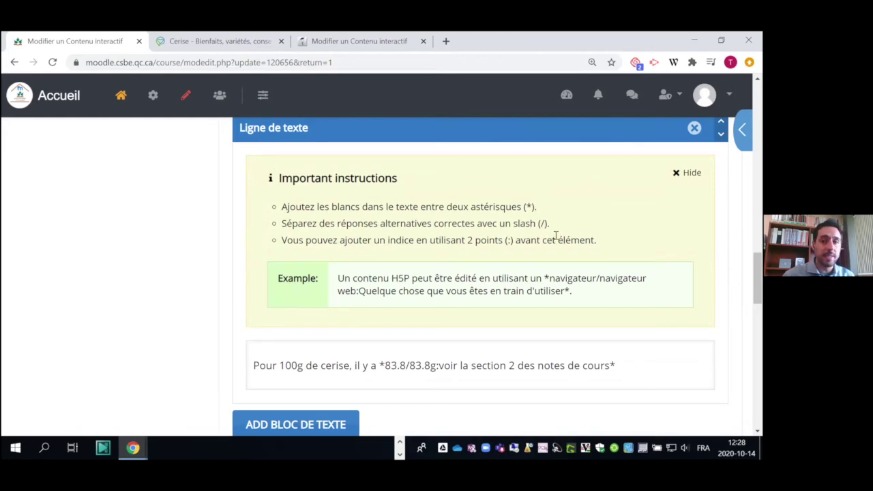
left_click_drag(281, 207, 597, 242)
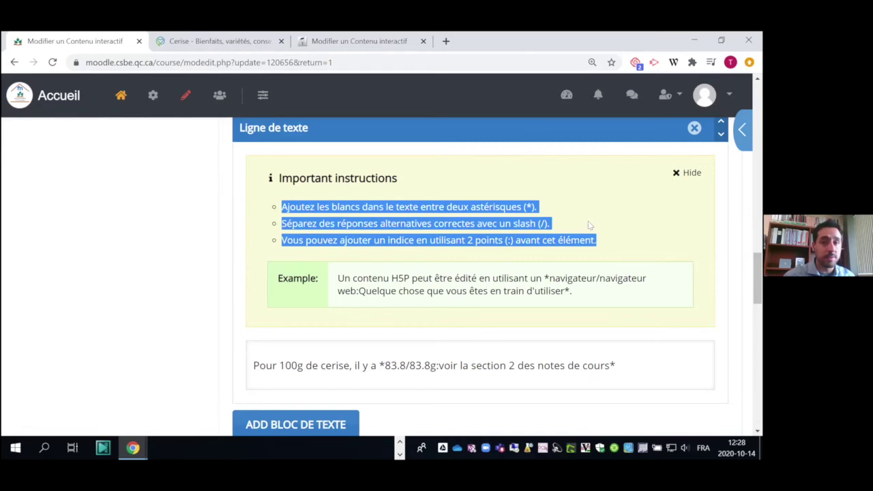
left_click(588, 221)
left_click_drag(612, 243, 282, 202)
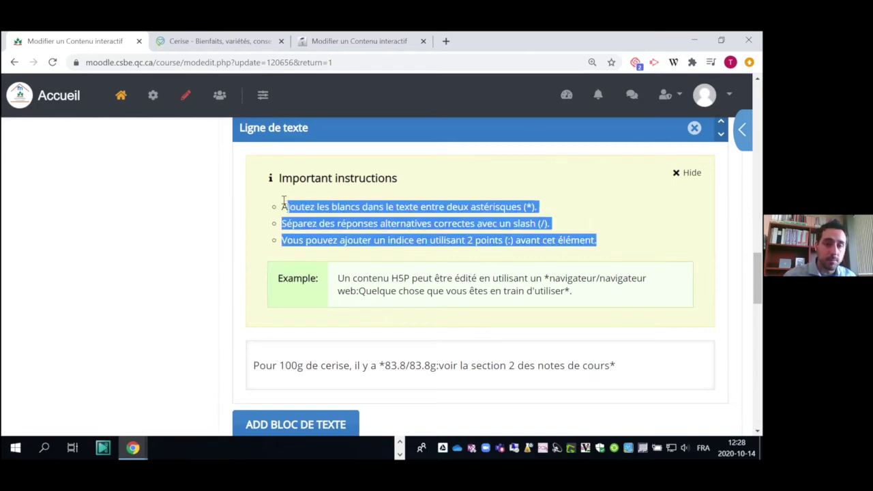
left_click(368, 283)
left_click_drag(337, 274, 591, 291)
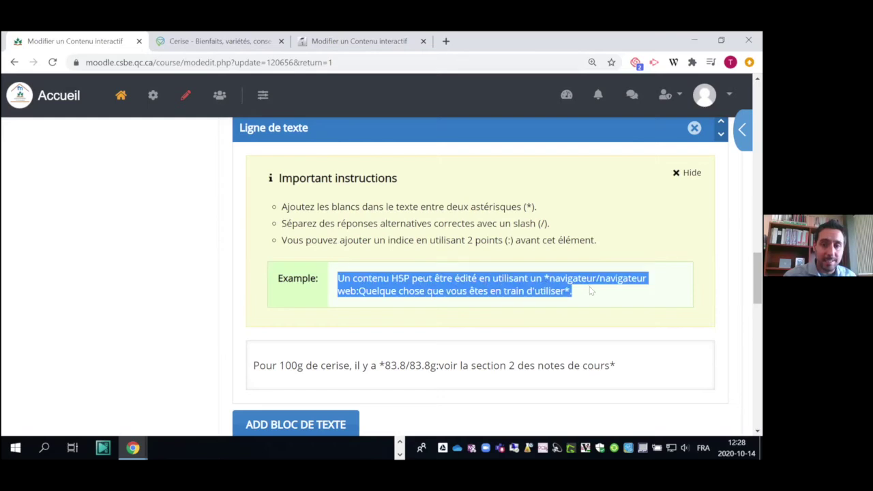
left_click(590, 291)
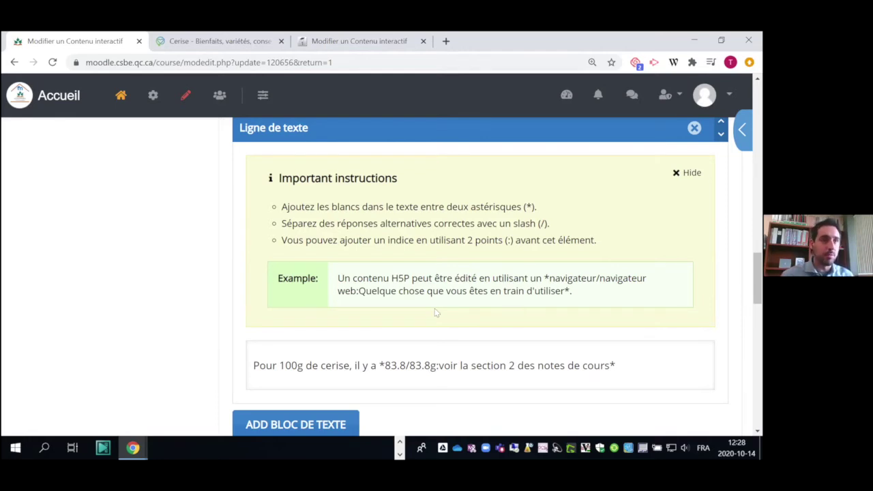
Compare the asterisk rule with the text block's sentence, highlighting the closing asterisk and the content between the two asterisks.
scroll(386, 279, "down", 1)
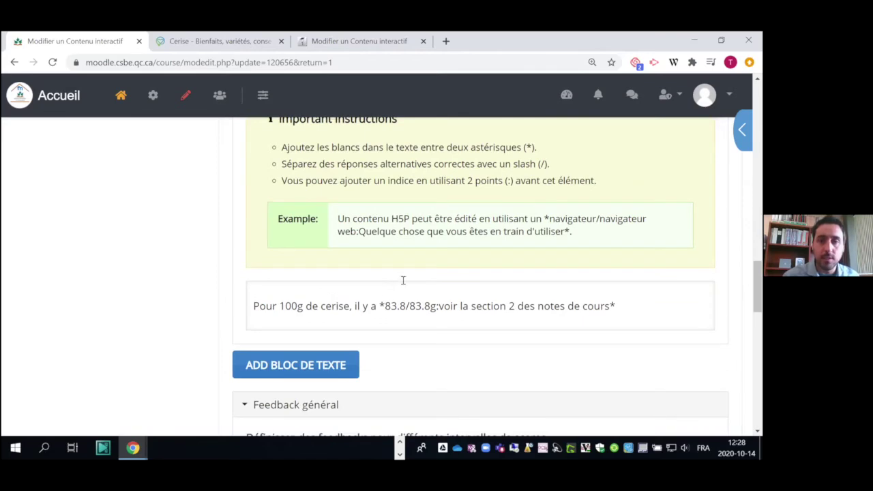
left_click_drag(310, 146, 519, 146)
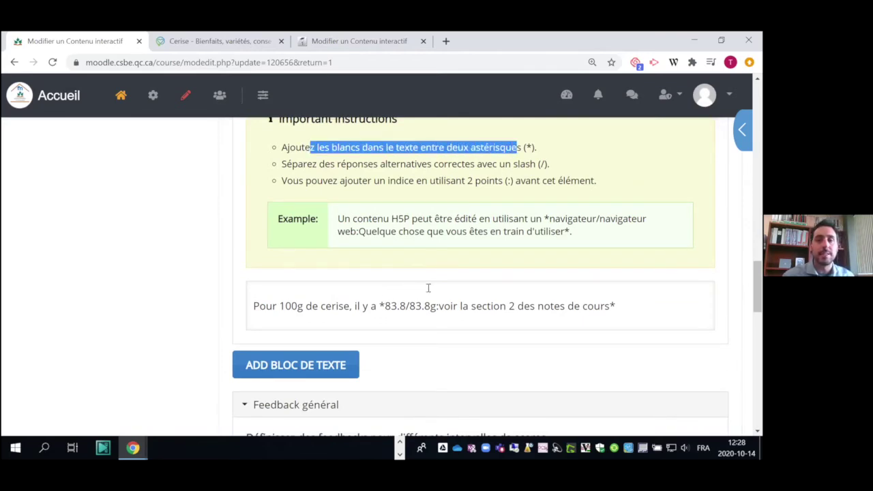
left_click(376, 306)
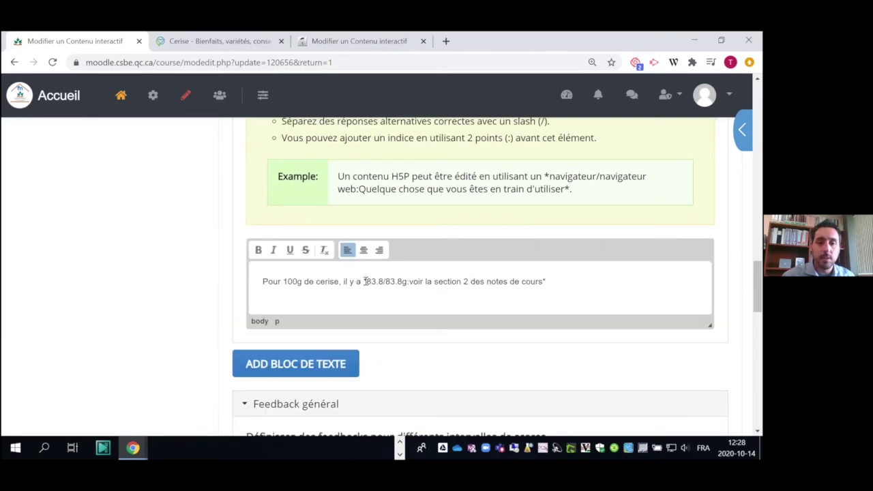
double_click(544, 281)
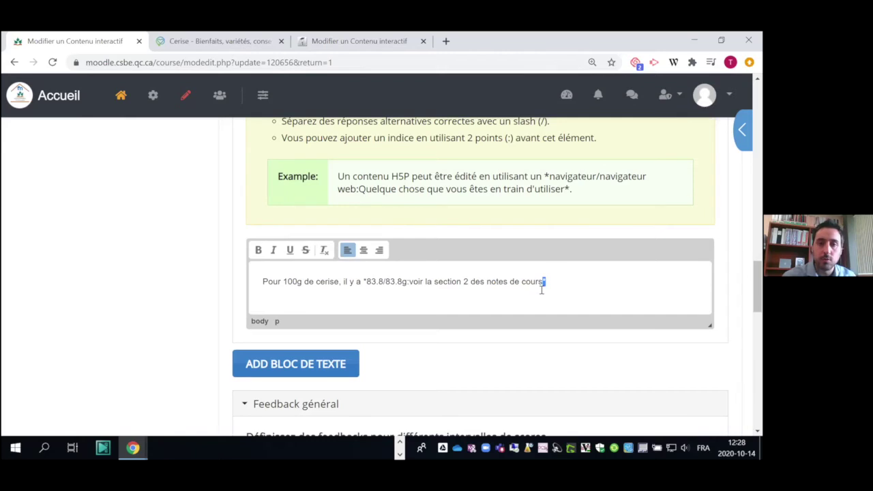
left_click_drag(366, 279, 543, 281)
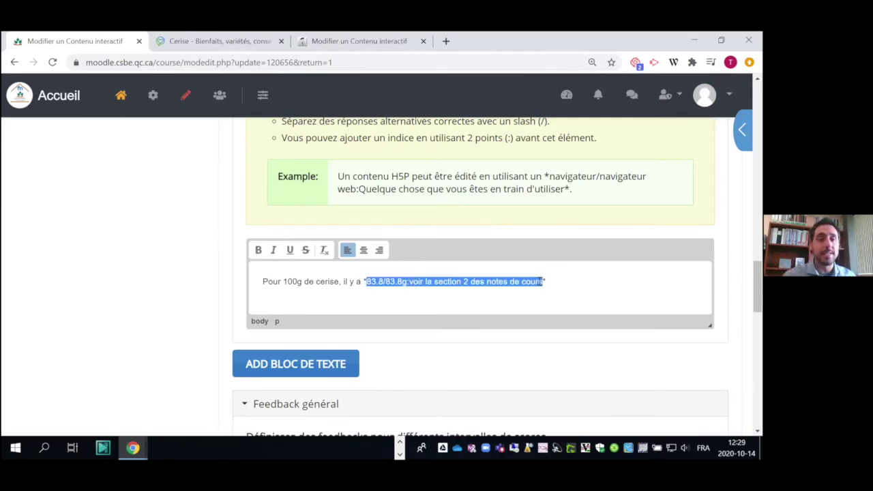
left_click(469, 292)
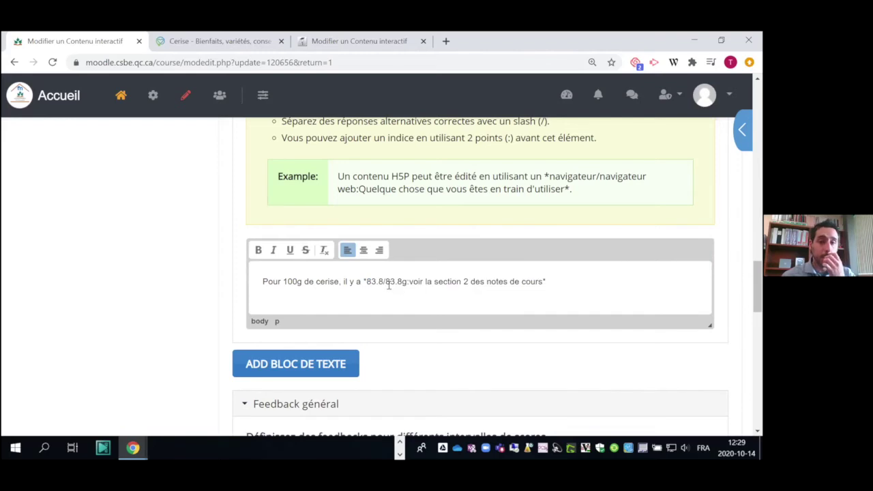
Compare the slash rule for alternative answers with the text block's sentence, highlighting the answers 83.8 and 83.8g and the slash between them.
left_click_drag(371, 281, 534, 278)
scroll(516, 275, "up", 1)
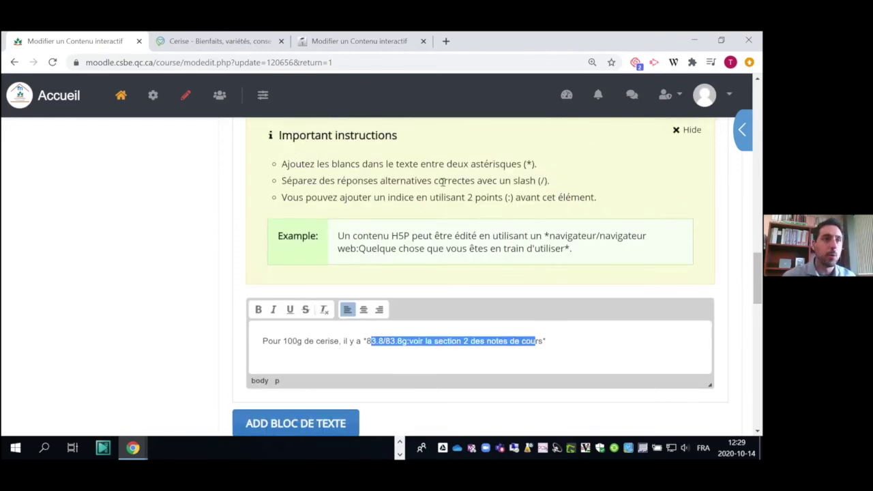
left_click_drag(307, 180, 487, 179)
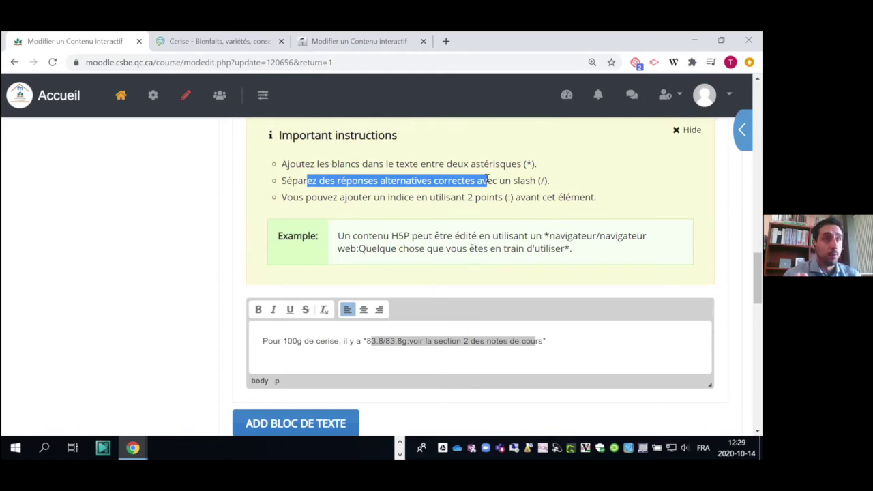
left_click(418, 349)
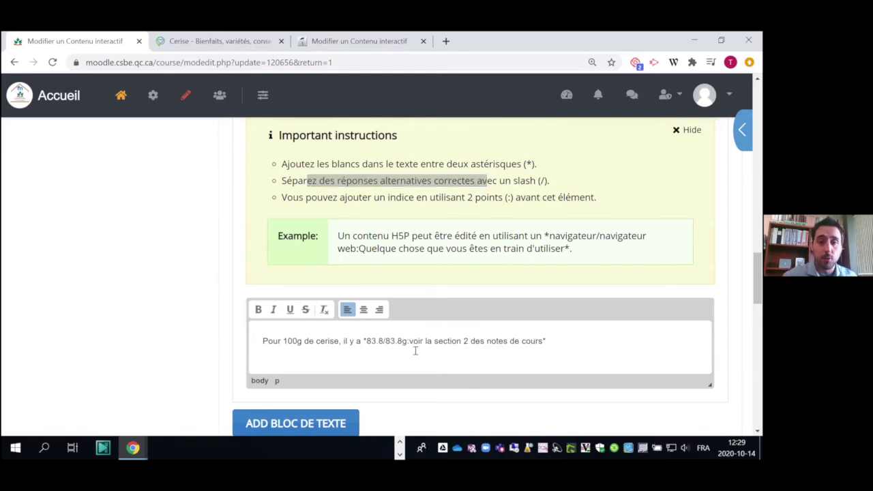
left_click_drag(371, 341, 381, 338)
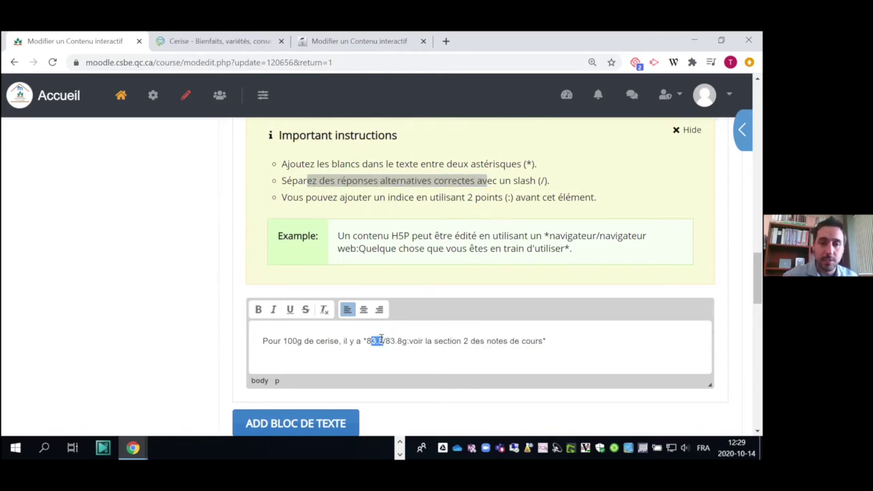
left_click(383, 340)
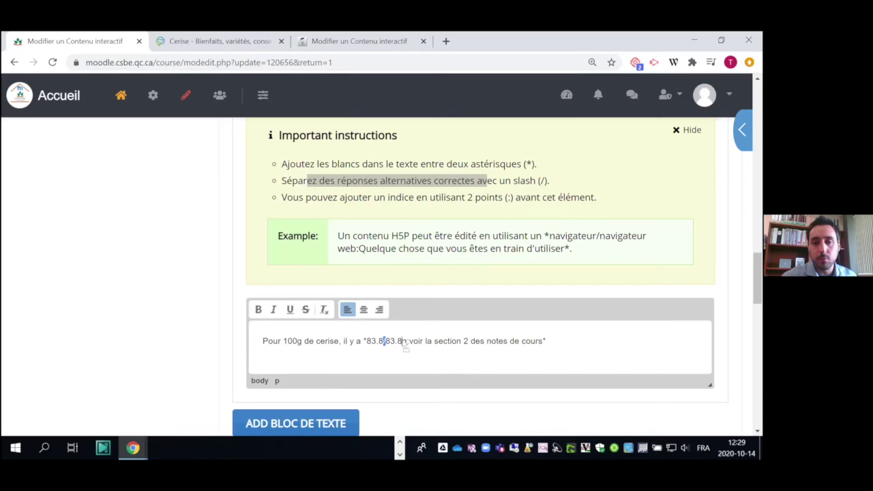
type("/")
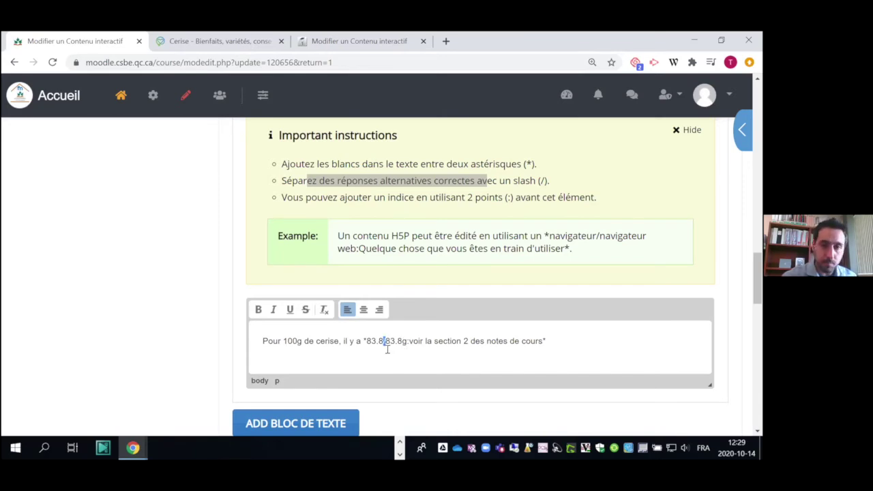
left_click(407, 348)
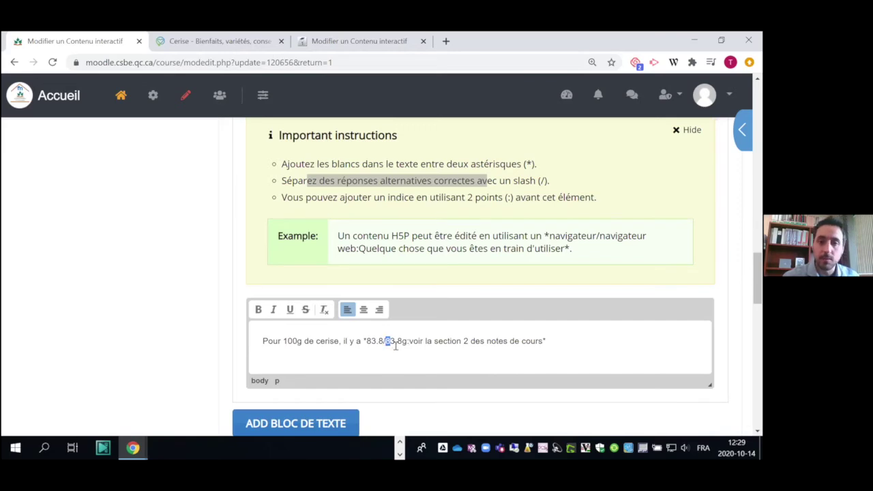
left_click_drag(385, 341, 403, 351)
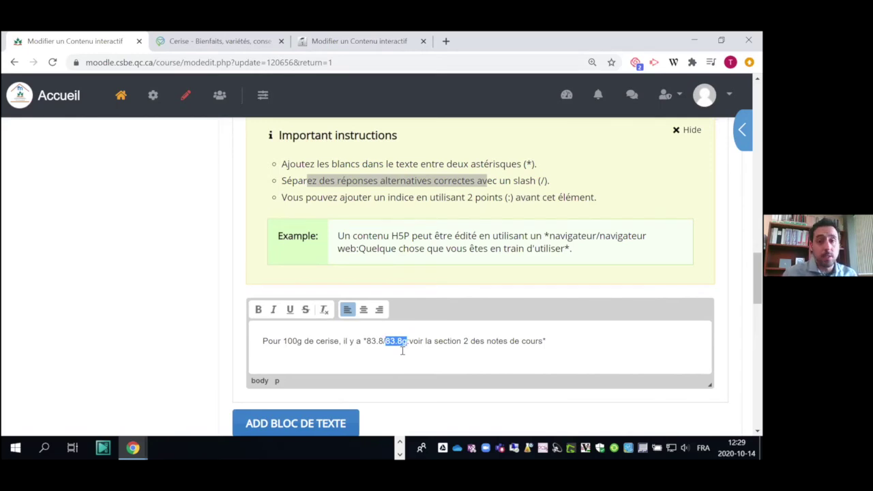
left_click(402, 350)
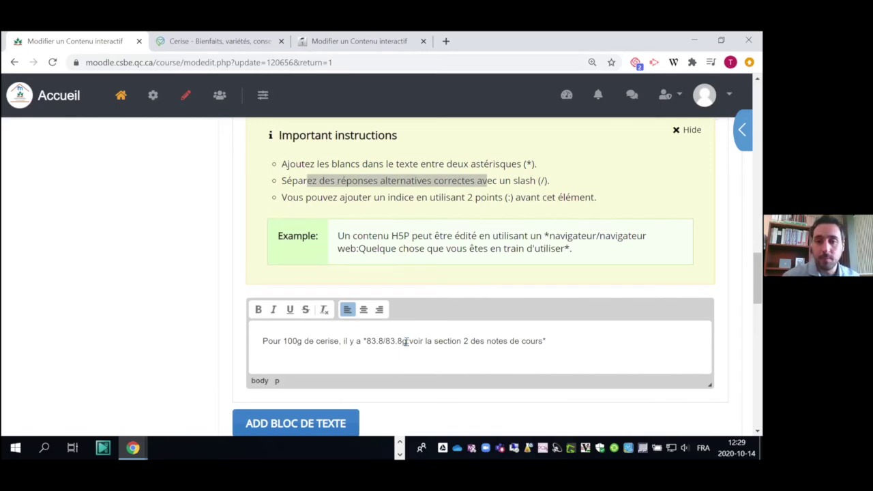
left_click_drag(407, 342, 396, 346)
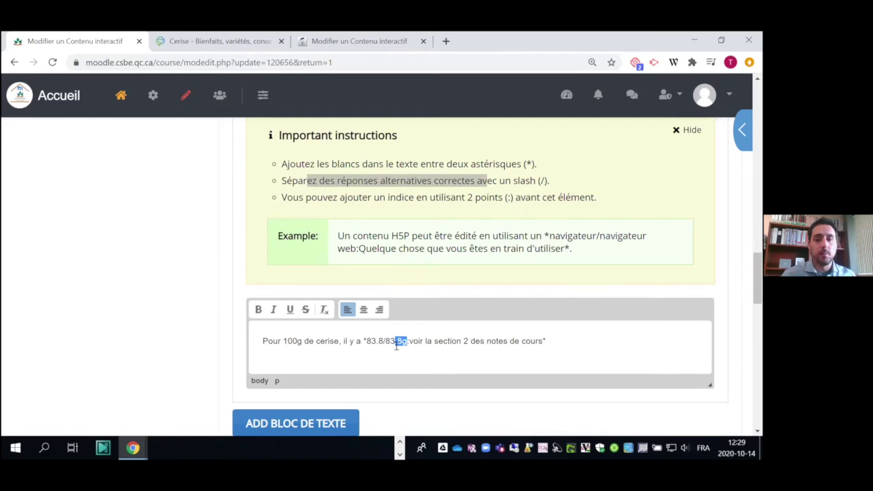
Compare the colon rule for hints with the text block's sentence, highlighting the hint "voir la section 2 des notes de cours" and the closing asterisk.
left_click(410, 341)
key("BackSpace")
type(":")
left_click_drag(411, 341, 422, 320)
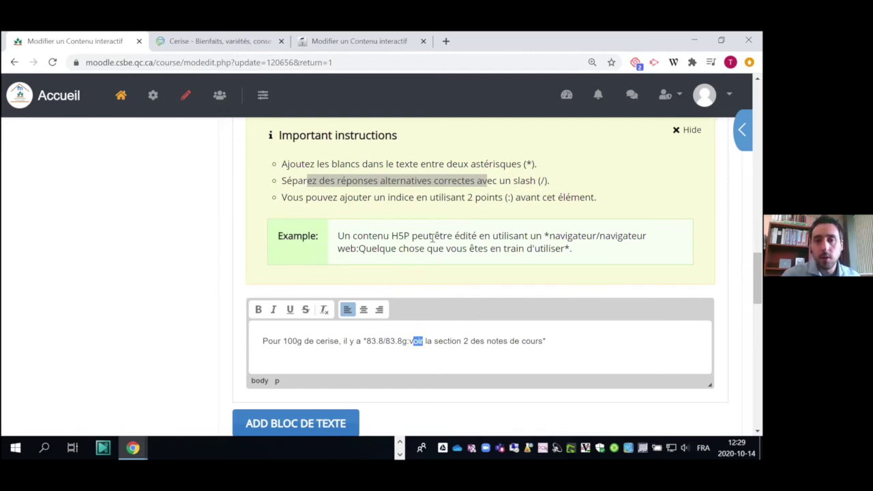
left_click_drag(321, 197, 463, 197)
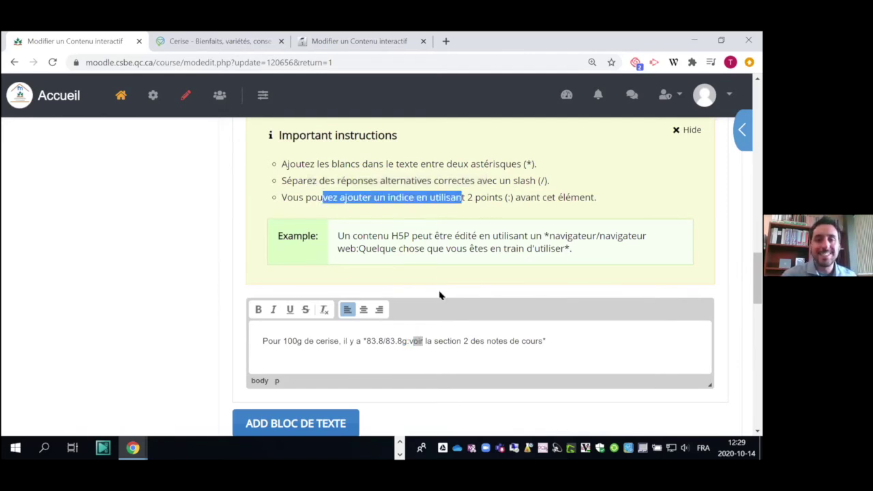
left_click(426, 347)
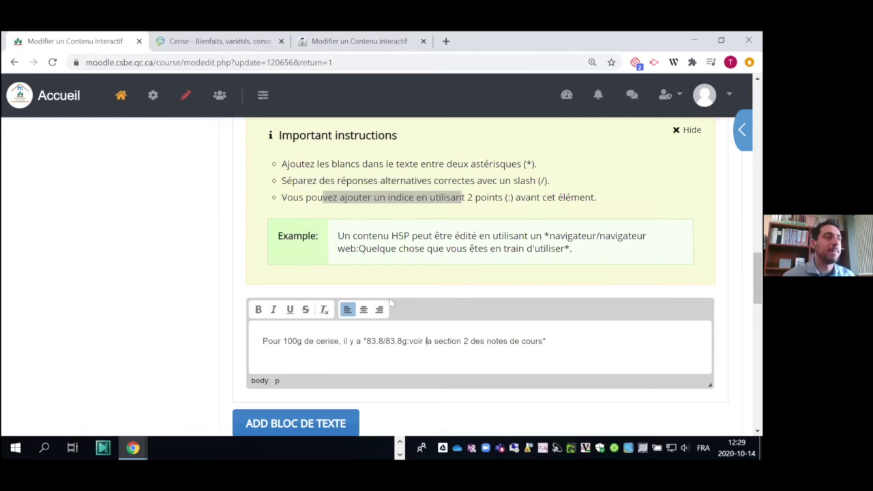
left_click(409, 341)
key("BackSpace")
type(":")
left_click_drag(411, 341, 546, 341)
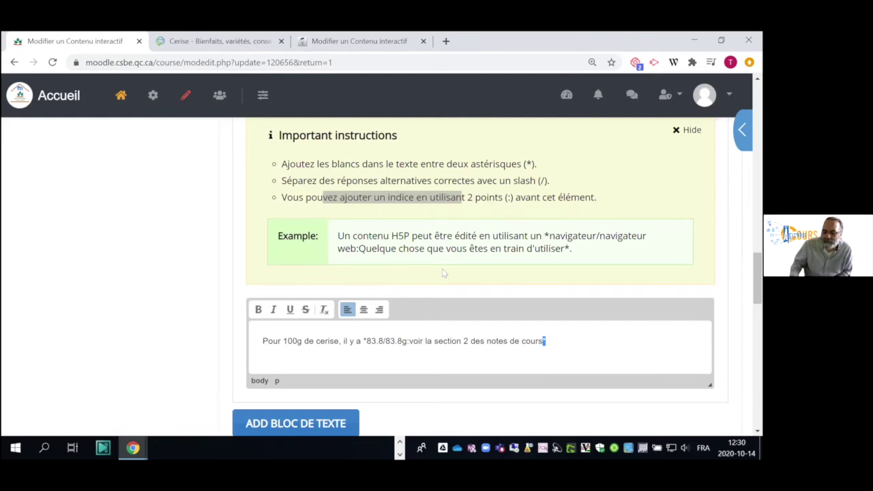
scroll(307, 242, "down", 1)
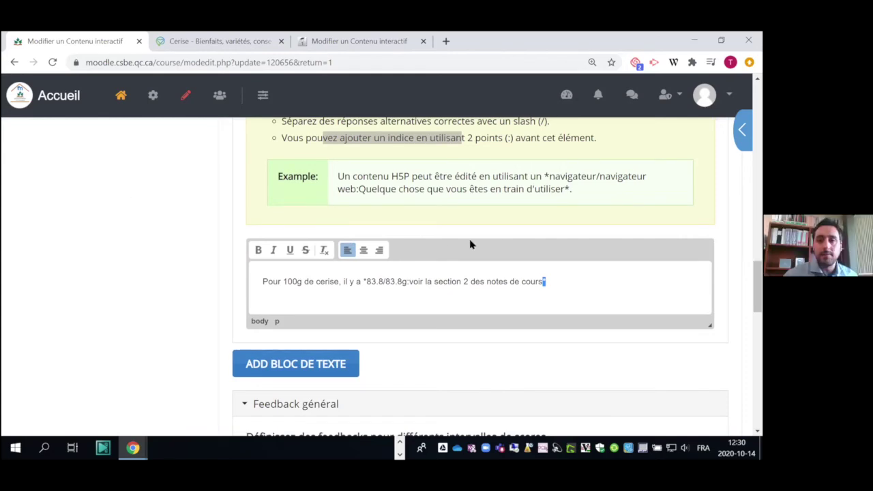
scroll(469, 244, "up", 1)
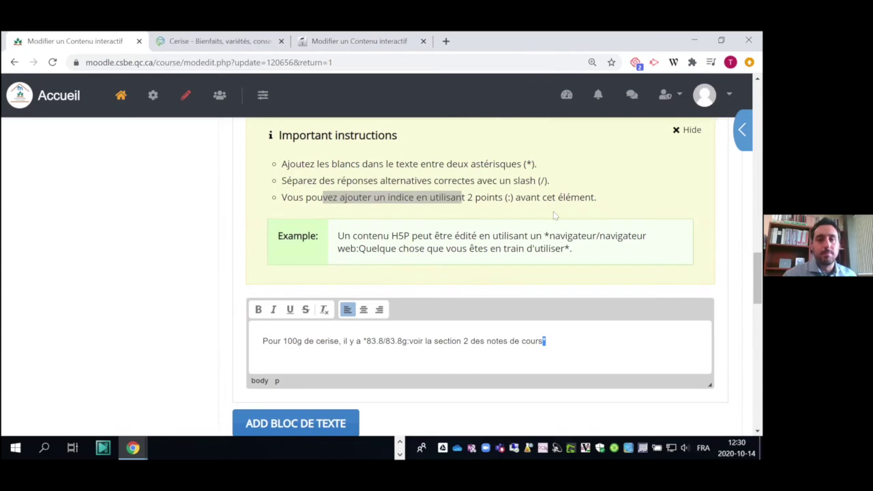
left_click(601, 200)
scroll(539, 197, "up", 1)
scroll(545, 218, "down", 1)
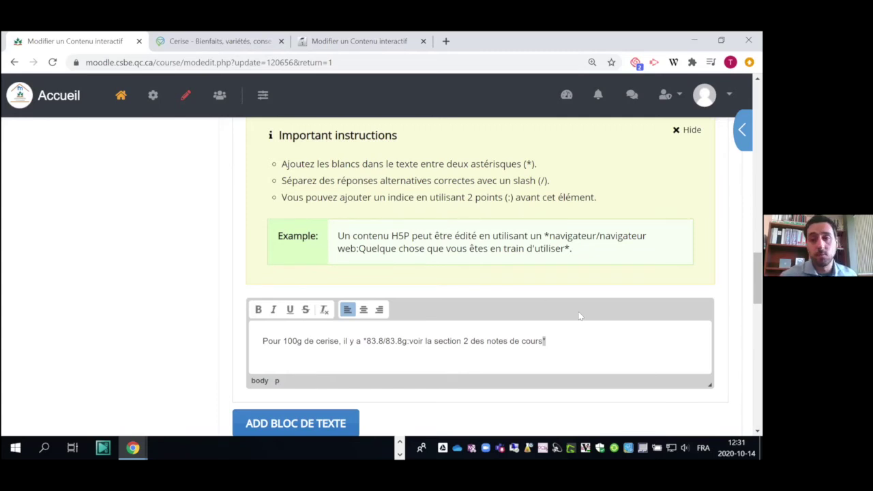
Review the "Feedback général" section of the fill-in-the-blanks activity, highlighting its "Intervalle de scores" heading.
scroll(388, 204, "down", 2)
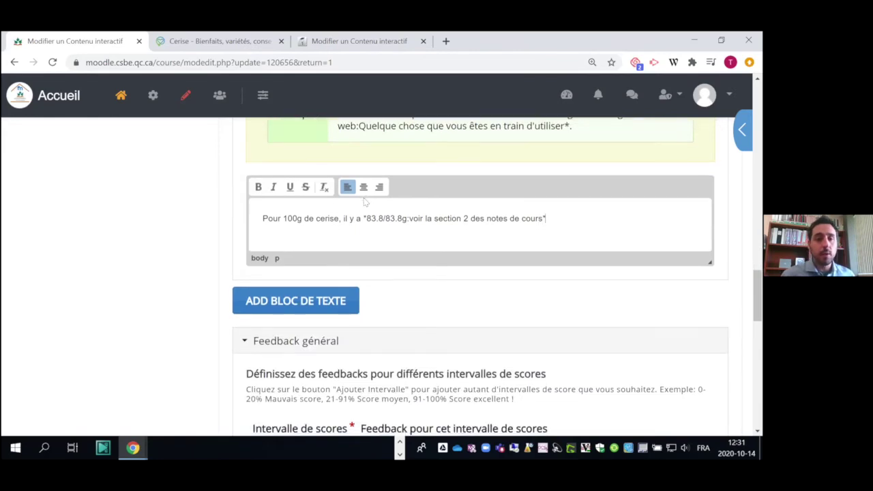
scroll(362, 200, "down", 3)
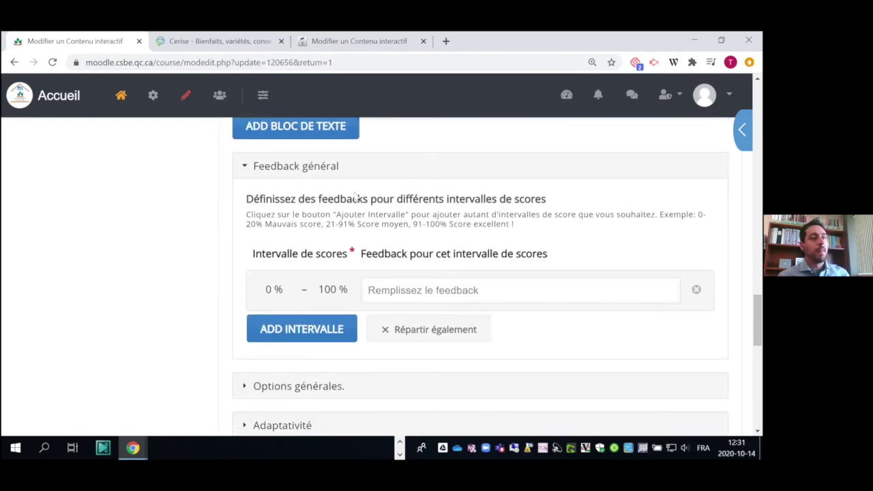
scroll(365, 211, "down", 1)
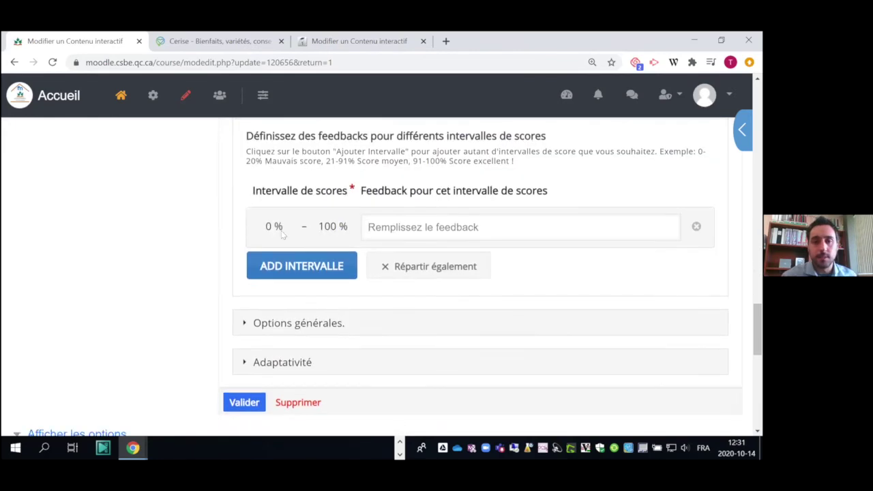
scroll(308, 244, "down", 1)
scroll(308, 244, "up", 5)
scroll(310, 245, "down", 2)
scroll(310, 245, "down", 3)
left_click_drag(271, 195, 346, 194)
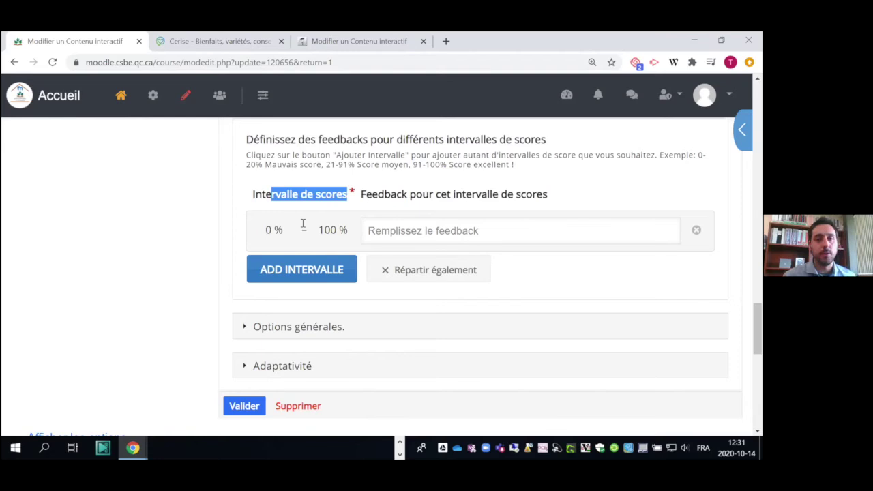
Expand the "Adaptativité" options of the fill-in-the-blanks activity, review them, and validate the activity.
scroll(303, 225, "down", 1)
left_click(286, 309)
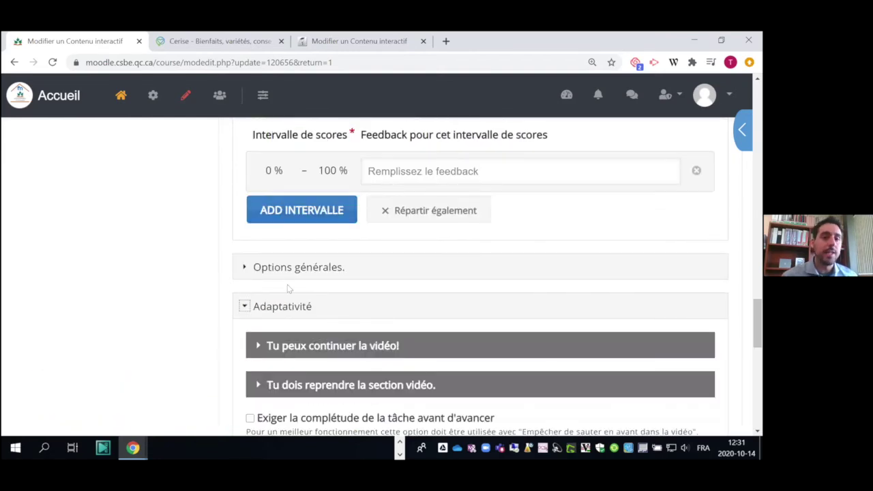
scroll(288, 288, "down", 2)
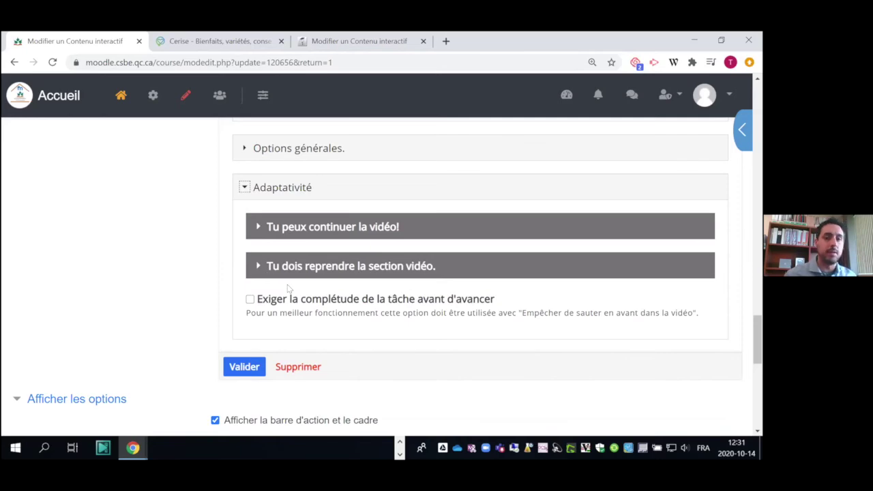
left_click(244, 367)
scroll(337, 279, "down", 1)
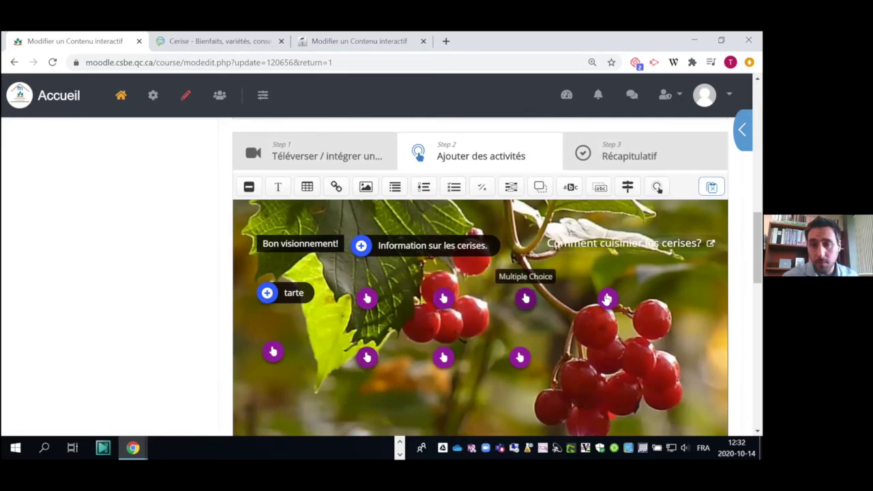
Open the "Glisser et déposer" activity for editing and review its "Plage d'apparition", video pause, "Afficher sous forme de" and title settings.
left_click(369, 360)
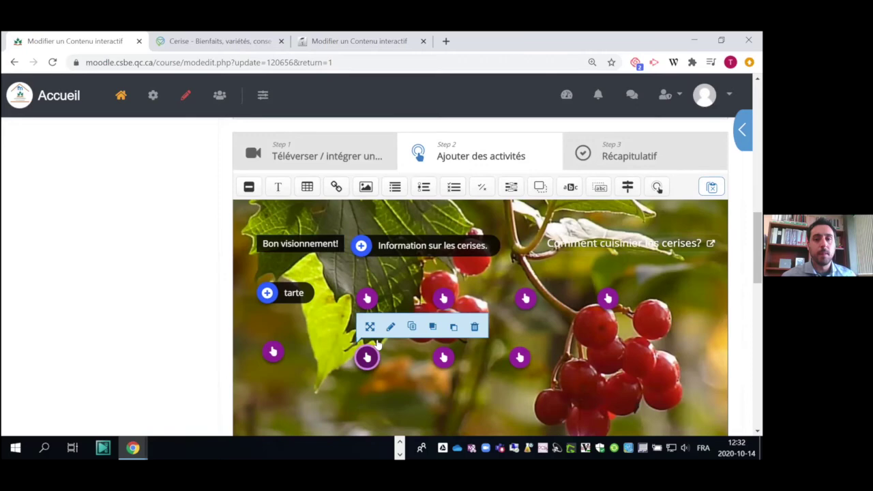
left_click(390, 326)
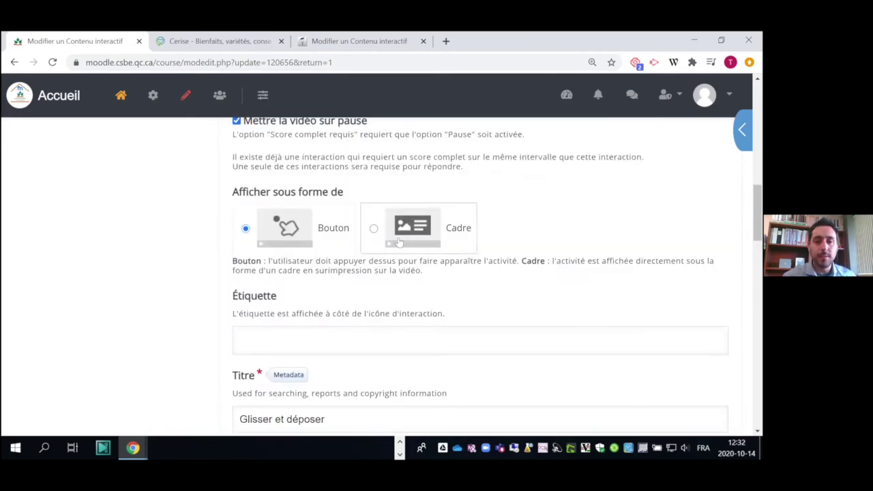
scroll(394, 233, "up", 2)
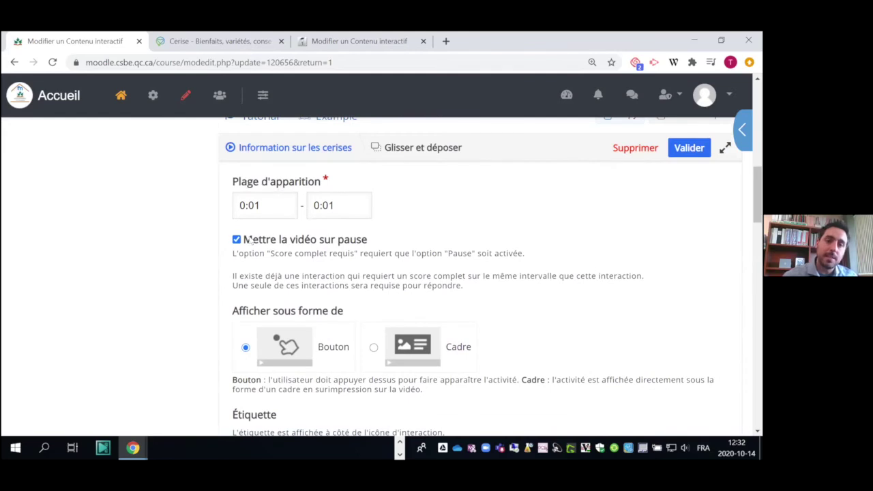
scroll(291, 276, "down", 1)
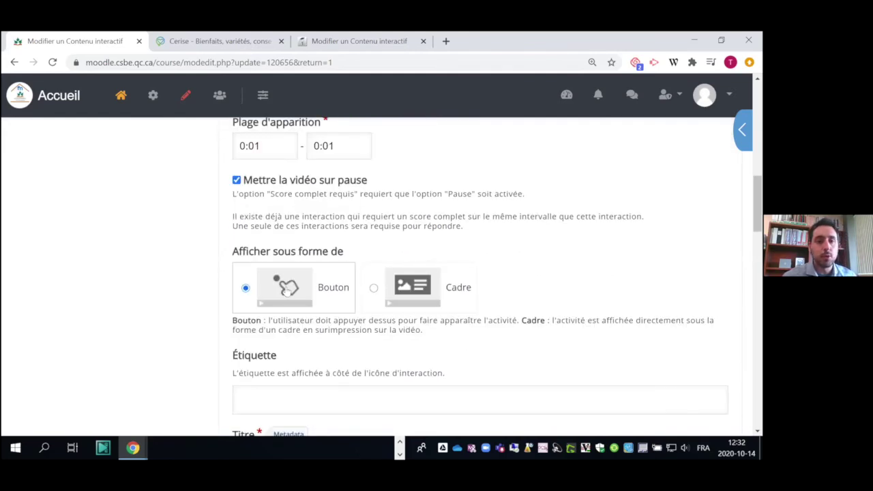
scroll(293, 280, "down", 4)
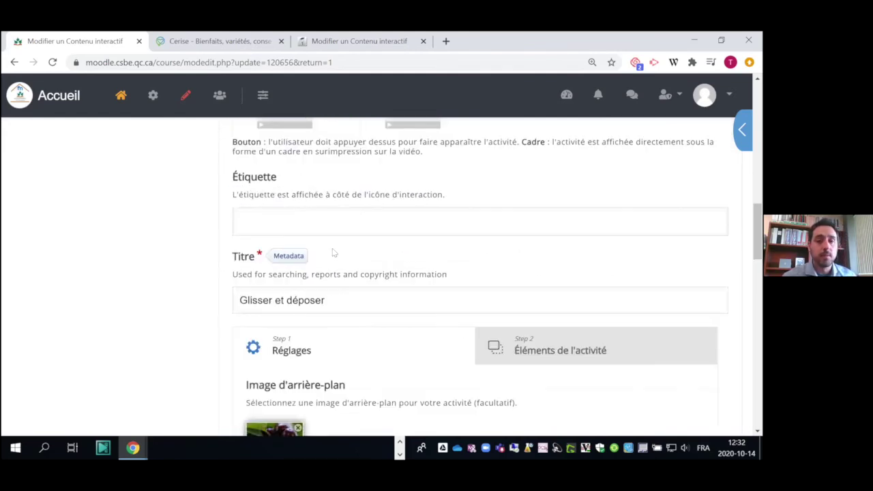
left_click(344, 242)
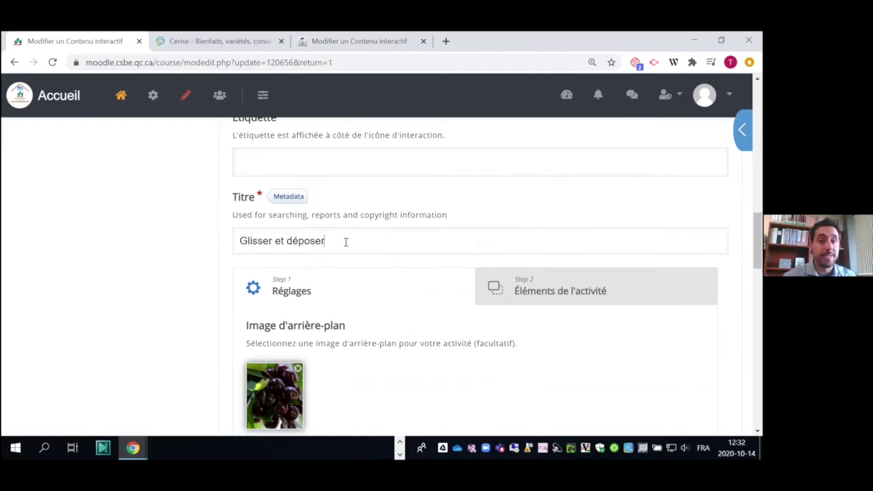
Examine the drag-and-drop activity's background image and the values of "Taille de la zone de l'activité".
scroll(346, 241, "down", 2)
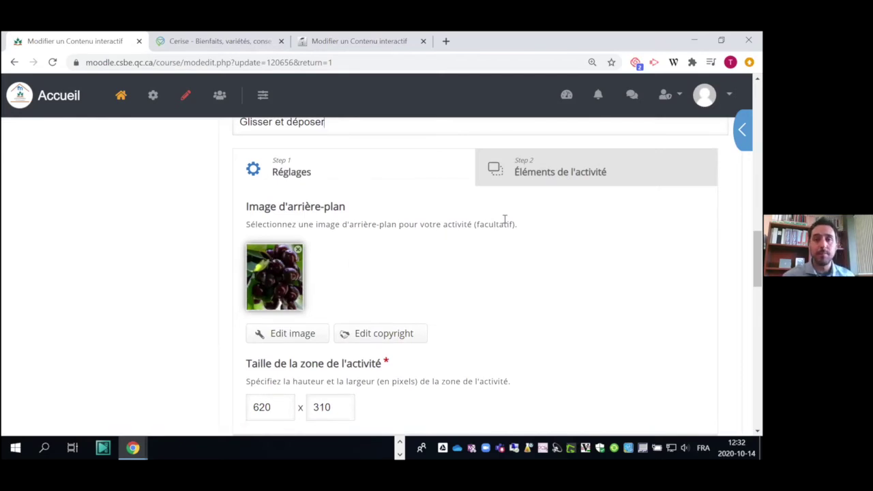
scroll(497, 217, "down", 1)
scroll(375, 245, "down", 1)
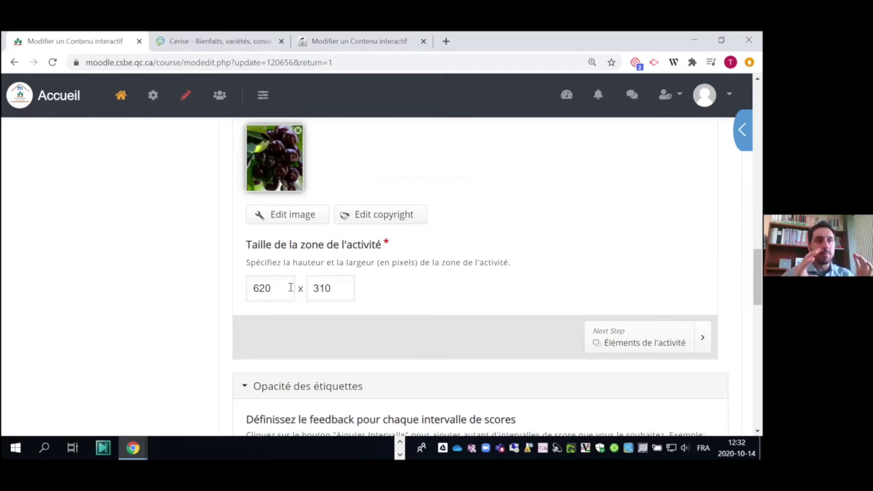
left_click_drag(259, 287, 336, 287)
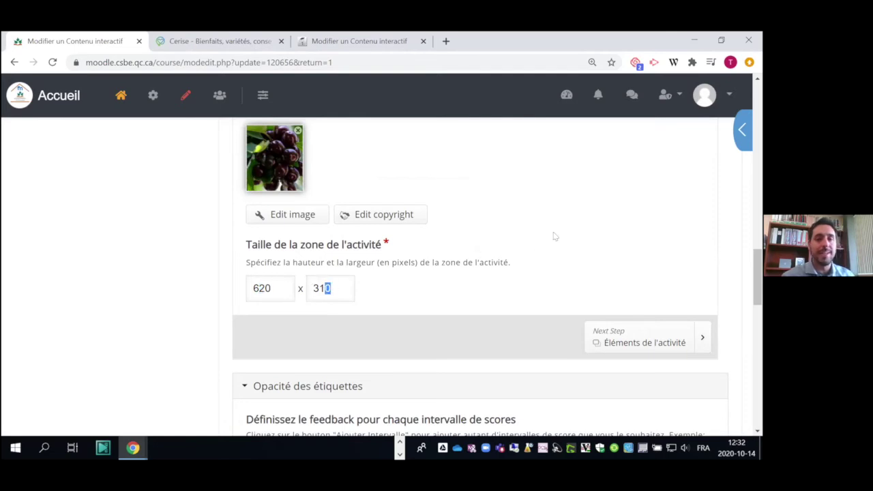
Open the "Éléments de l'activité" stage of the drag-and-drop activity.
scroll(540, 244, "up", 2)
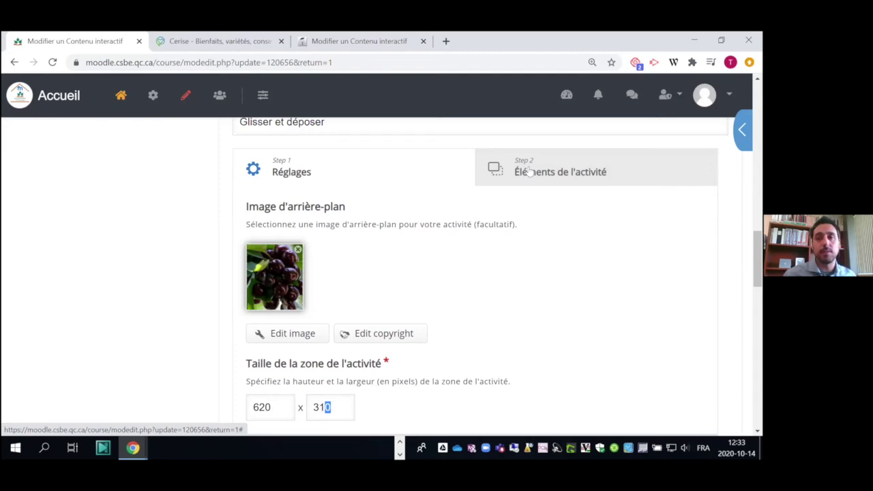
left_click(560, 174)
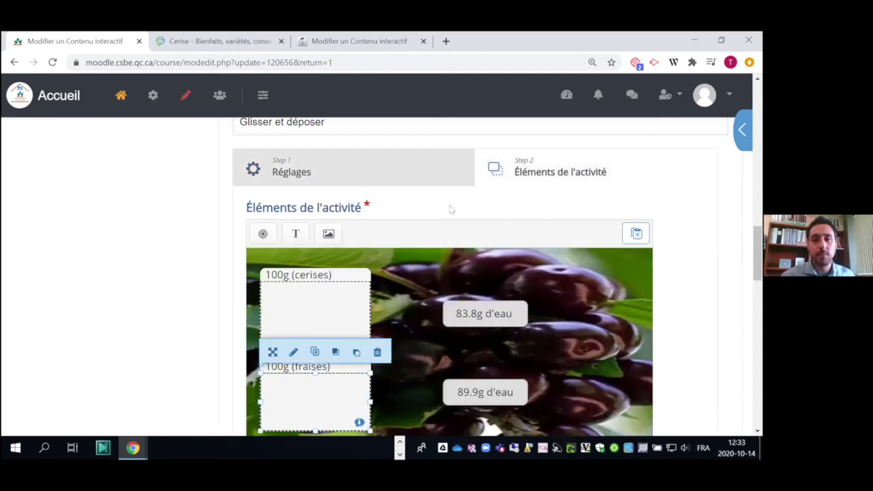
Examine the drop zones, draggable labels and insertion tools of the drag-and-drop activity, and its score-interval feedback settings.
scroll(453, 210, "down", 1)
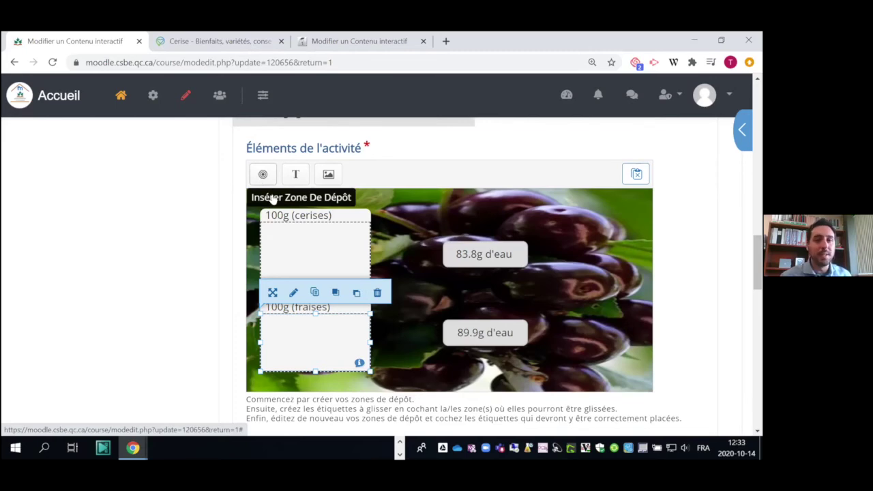
left_click(392, 216)
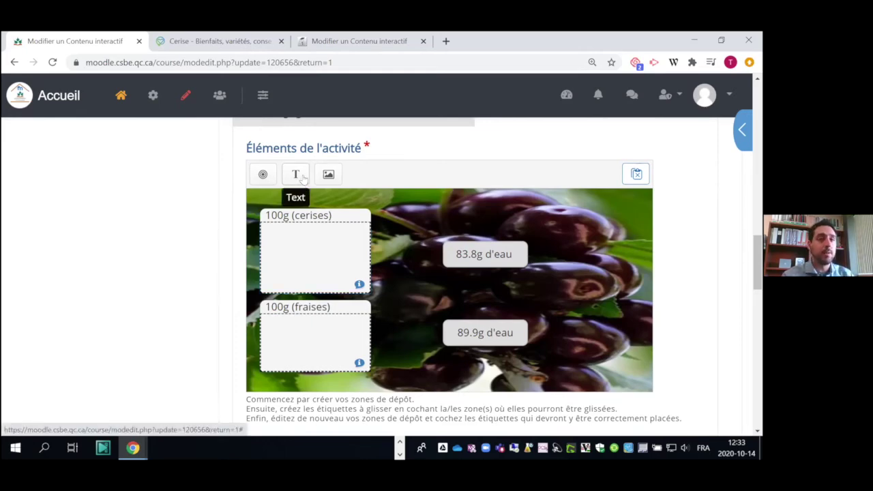
scroll(312, 172, "down", 3)
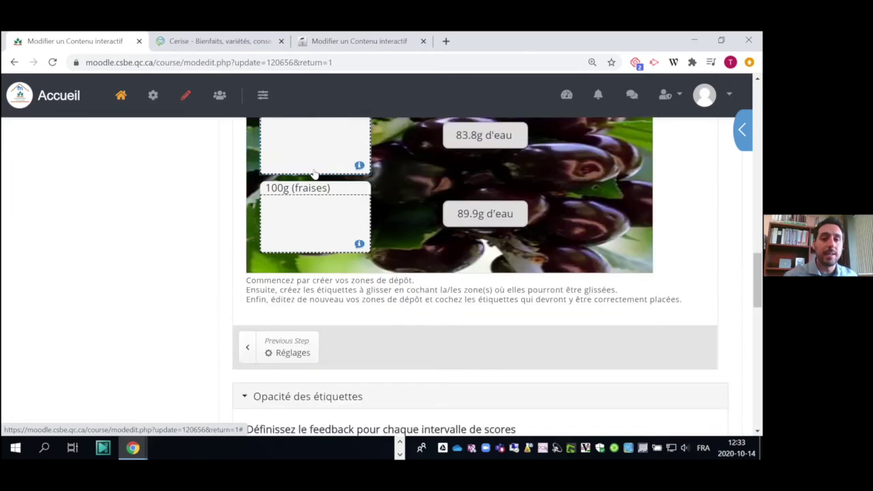
scroll(312, 172, "down", 5)
scroll(332, 208, "up", 4)
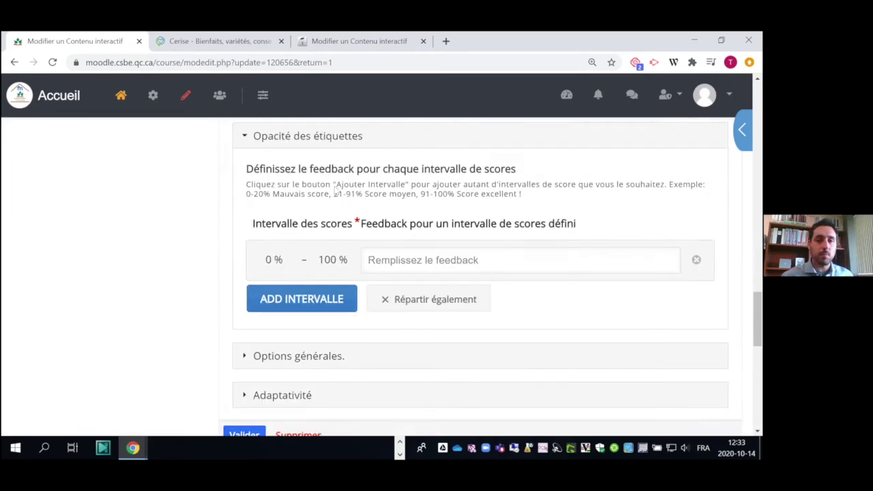
scroll(332, 208, "up", 4)
Open the "100g (cerises)" drop zone for editing and review its label text and the elements to place correctly in it.
left_click(320, 254)
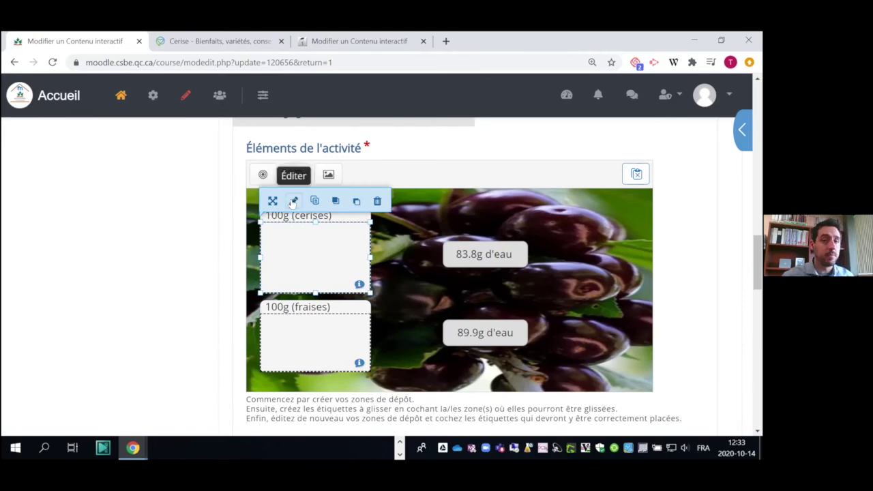
left_click(293, 201)
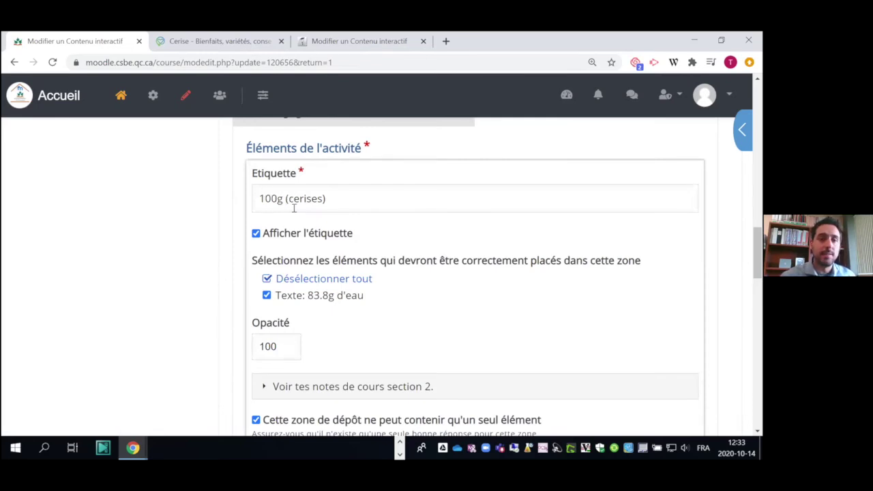
left_click(267, 197)
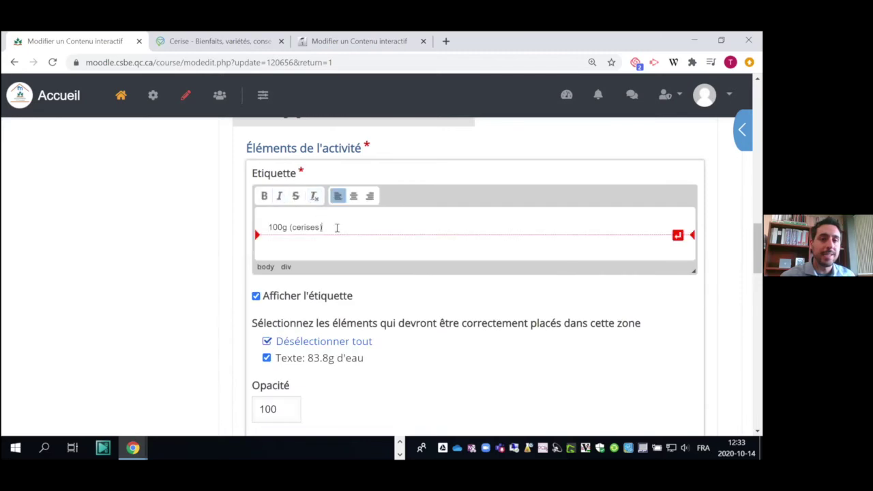
scroll(335, 227, "up", 1)
scroll(323, 210, "down", 1)
scroll(324, 198, "down", 2)
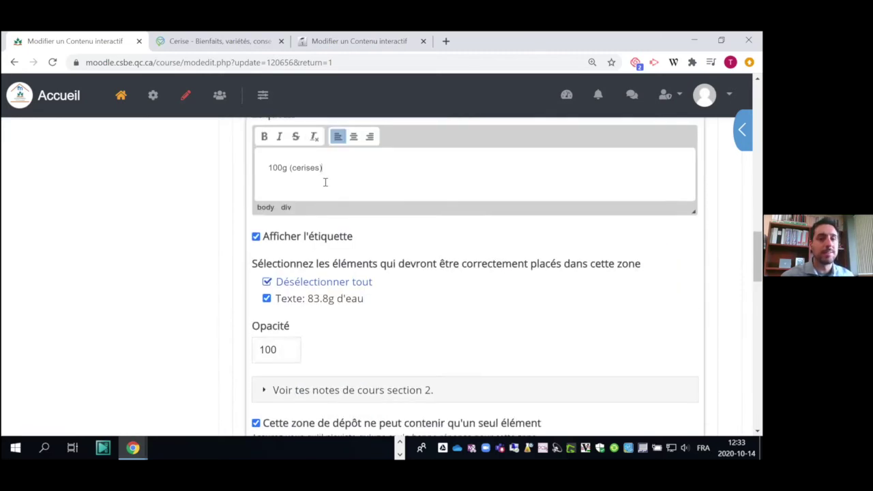
scroll(325, 181, "down", 1)
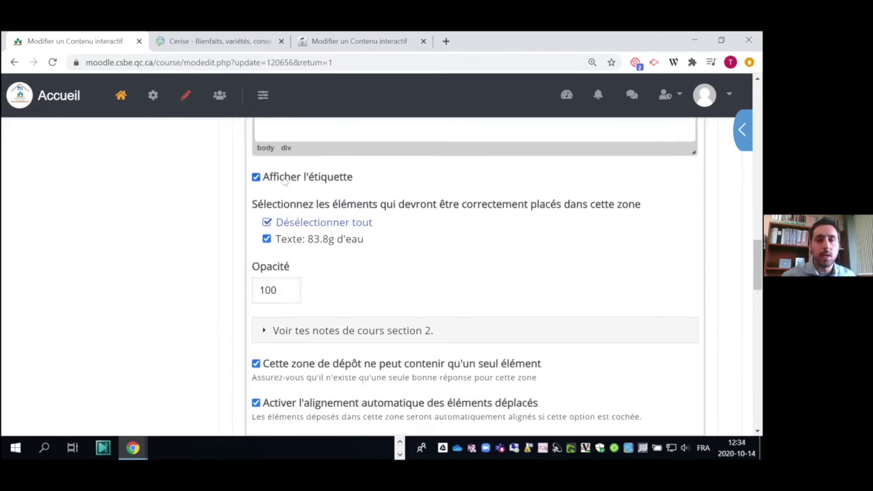
left_click_drag(318, 205, 636, 203)
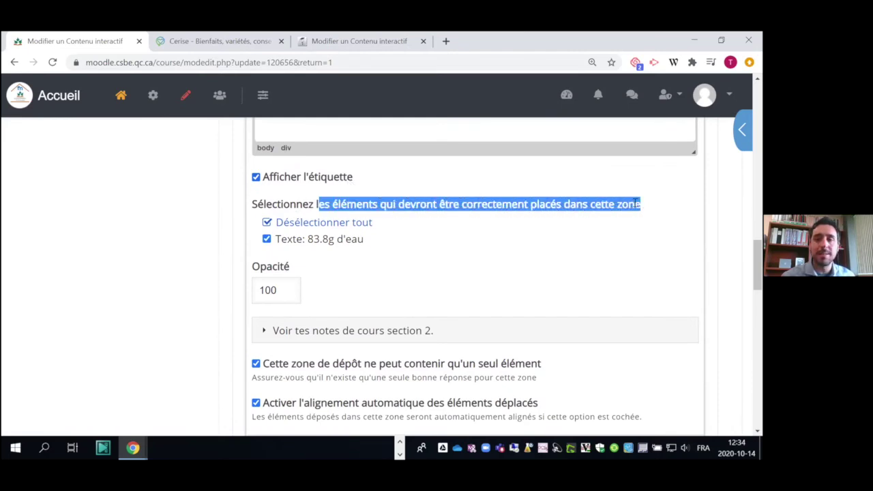
left_click(411, 238)
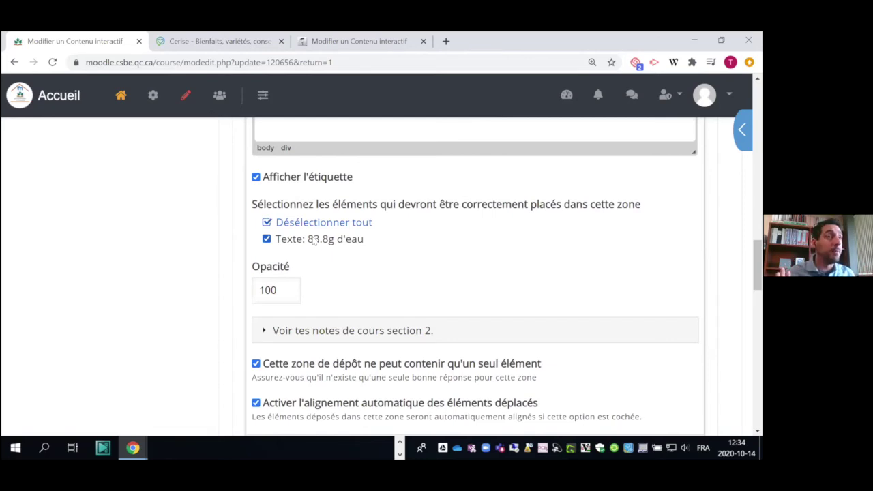
Confirm the "100g (cerises)" drop zone's settings and return to the overview of the activity's elements.
scroll(314, 242, "up", 4)
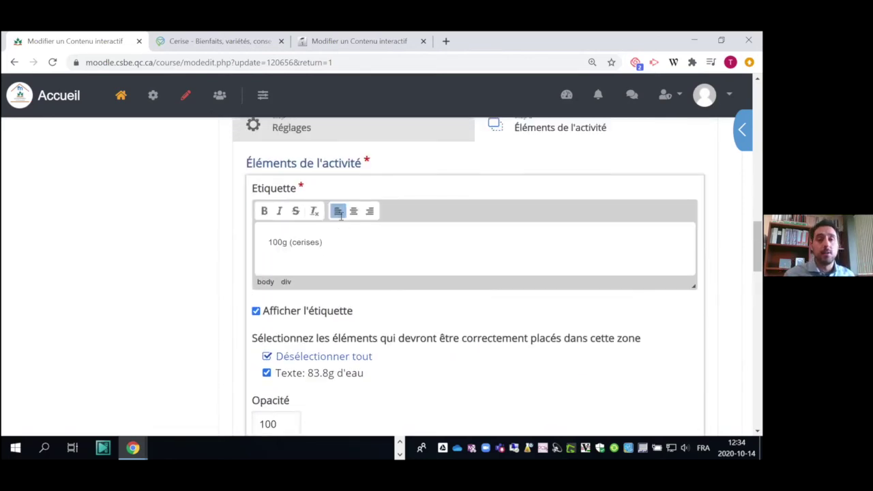
left_click(356, 242)
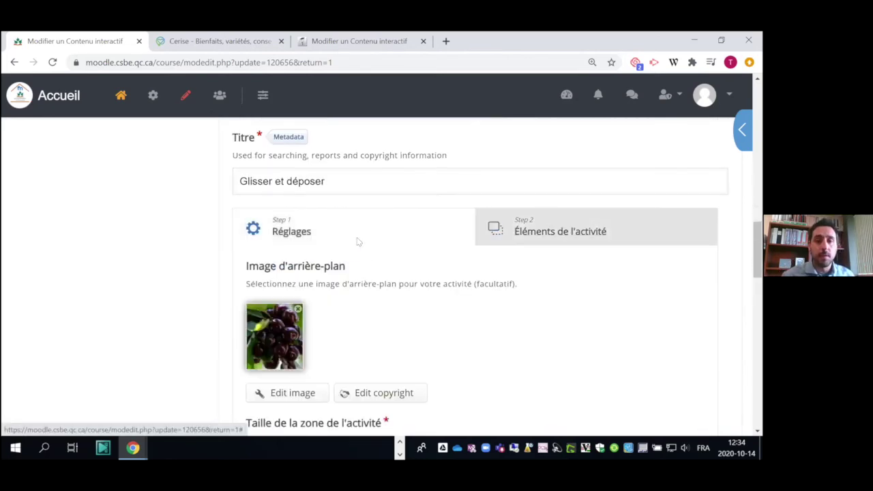
left_click(517, 242)
scroll(468, 230, "down", 3)
scroll(469, 229, "down", 5)
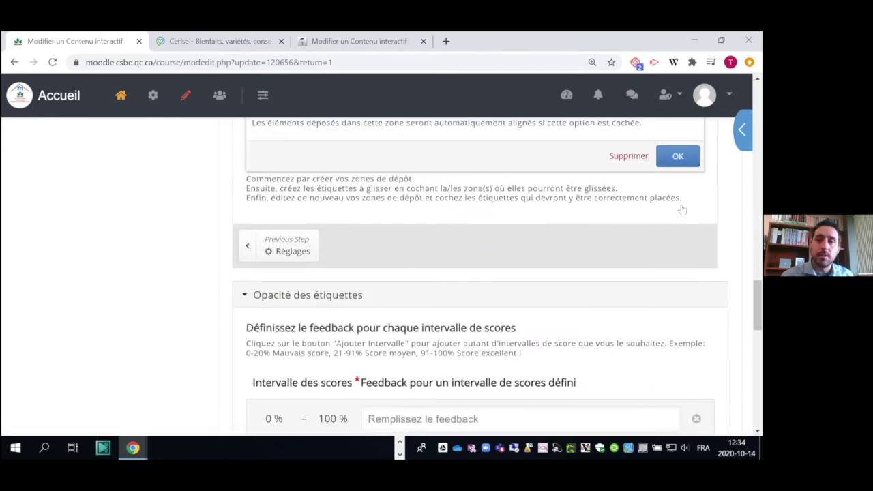
scroll(684, 209, "up", 1)
left_click(681, 212)
scroll(374, 253, "down", 1)
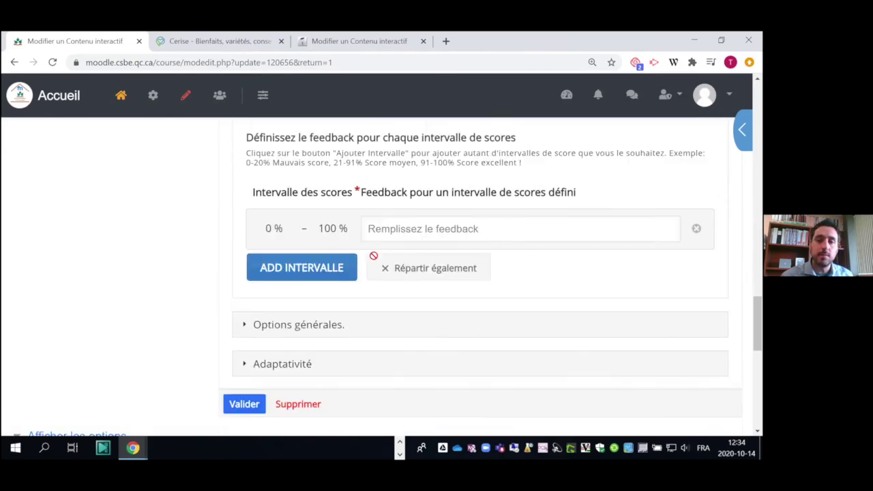
scroll(376, 259, "up", 4)
scroll(326, 191, "up", 1)
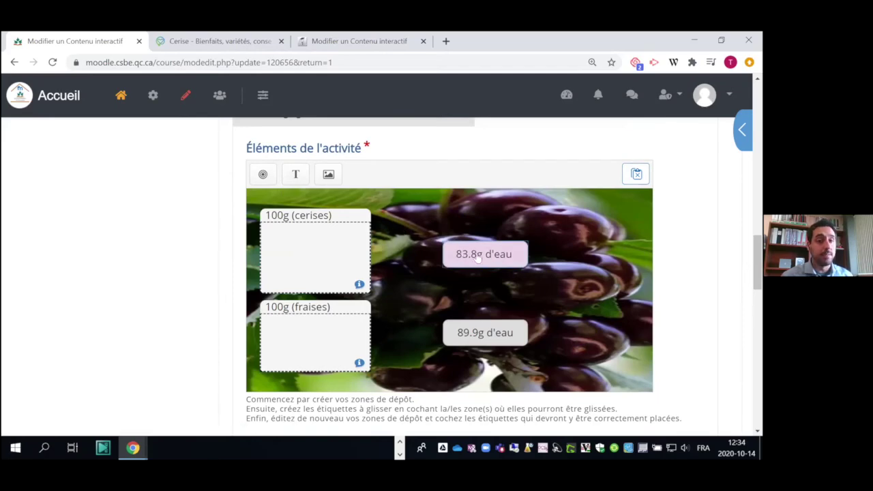
Reopen the "100g (cerises)" drop zone, review its "83.8g d'eau" correct-element selection and single-element and alignment options, and confirm.
left_click(287, 217)
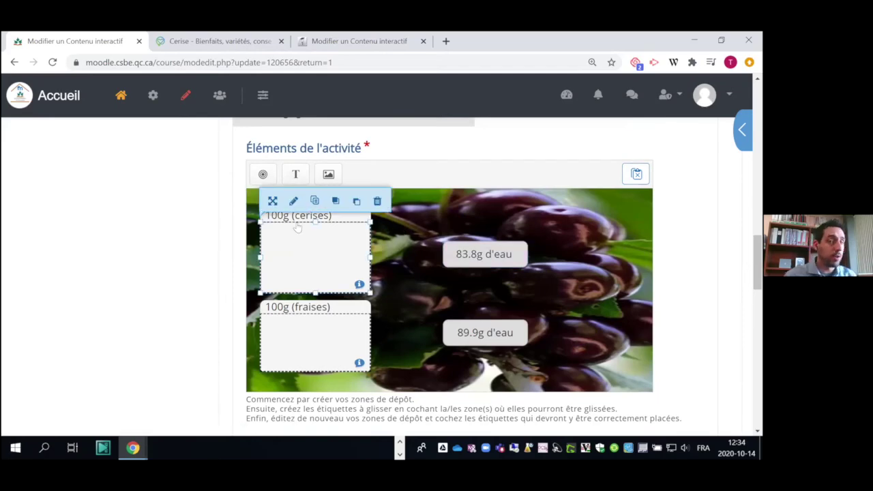
left_click(294, 202)
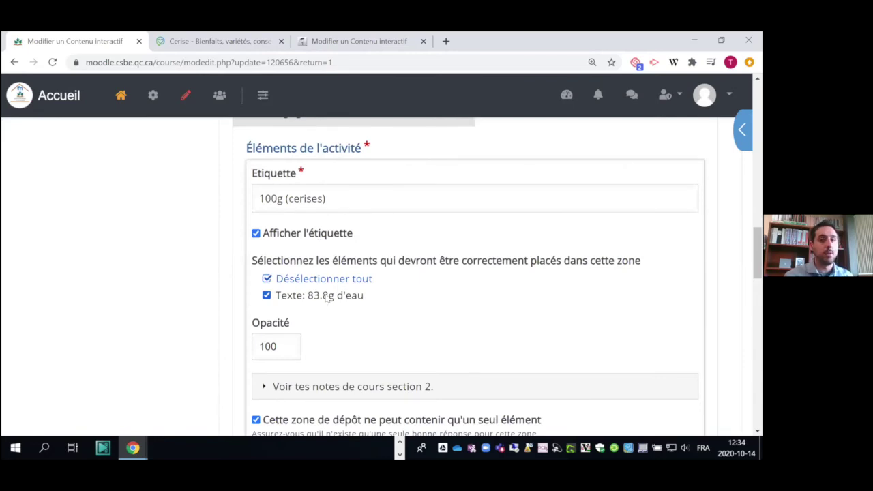
scroll(326, 297, "down", 1)
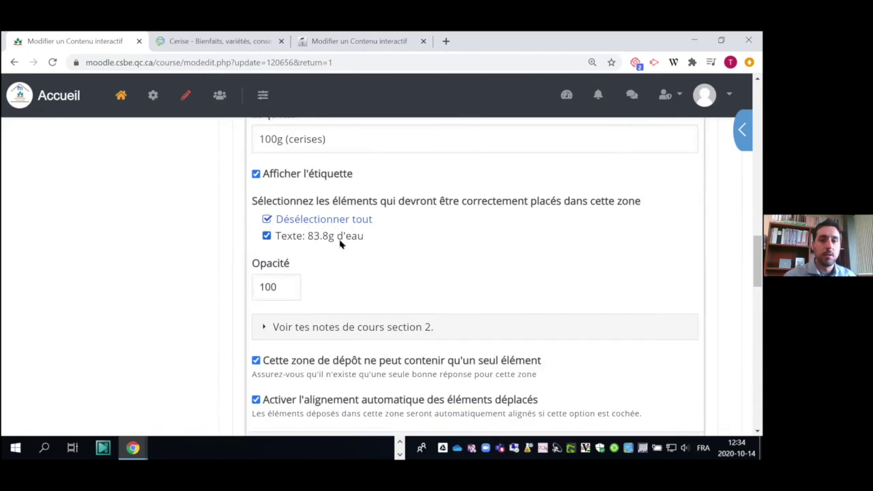
left_click(267, 236)
left_click(266, 235)
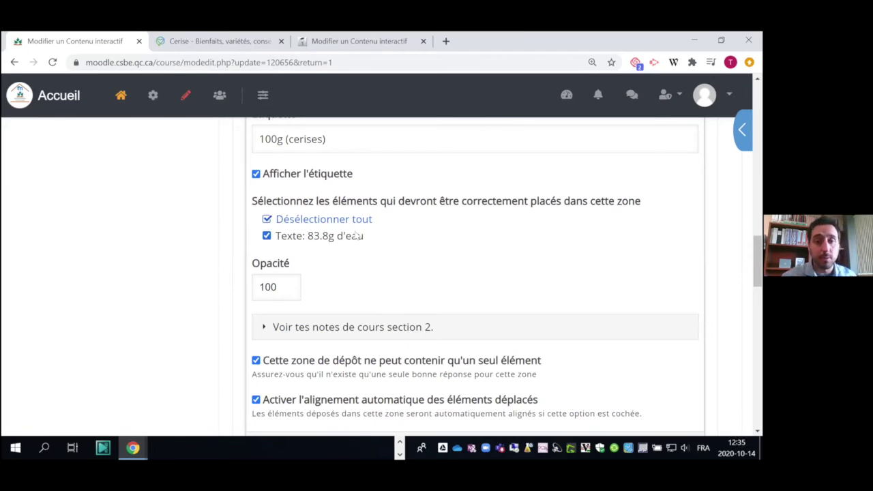
scroll(345, 229, "down", 2)
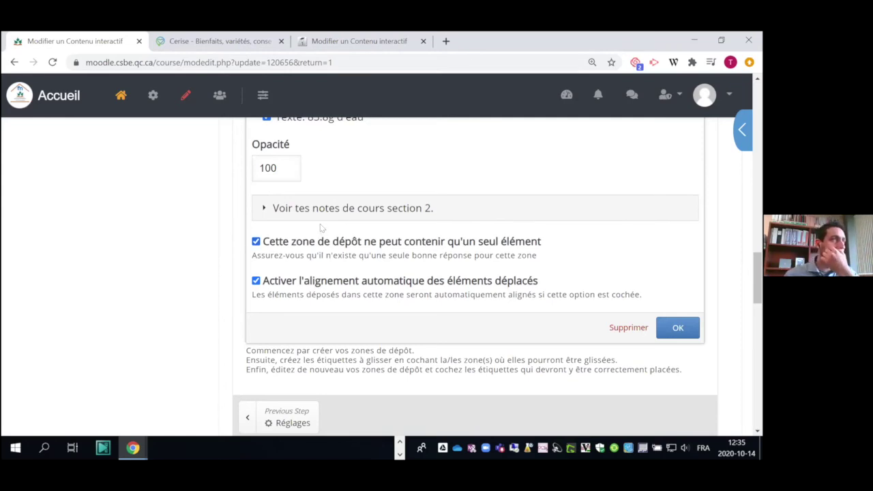
left_click(676, 327)
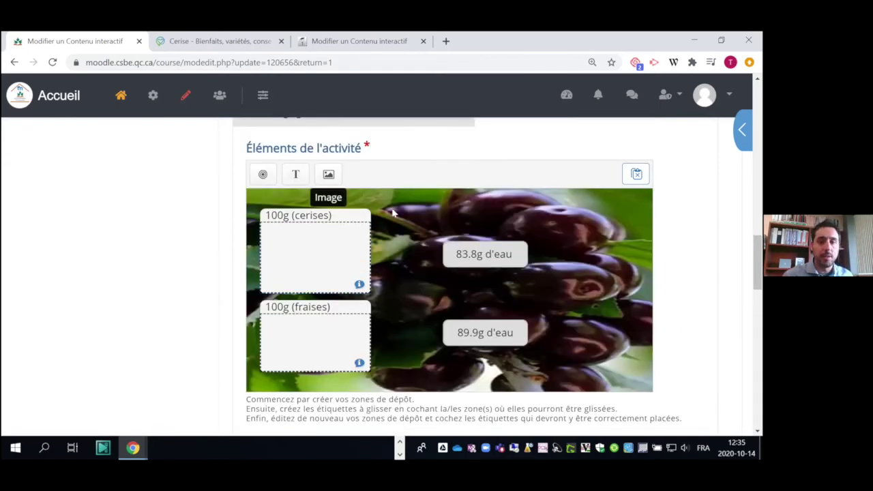
Open the "83.8g d'eau" text element, review its text, permitted drop zones, opacity and unlimited-instances option, and confirm.
left_click(467, 256)
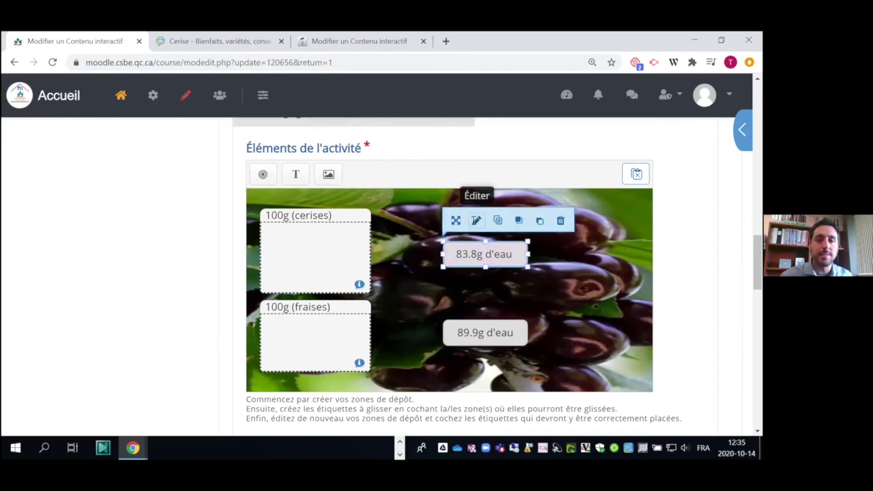
left_click(475, 222)
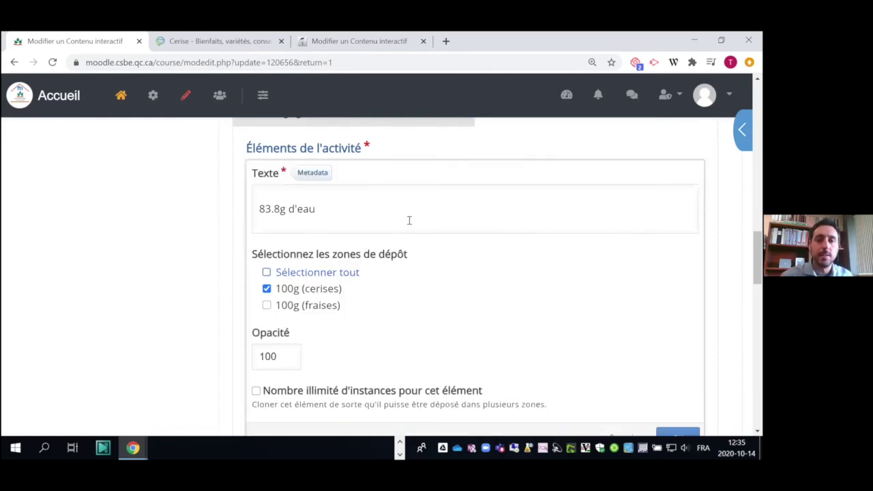
left_click(337, 209)
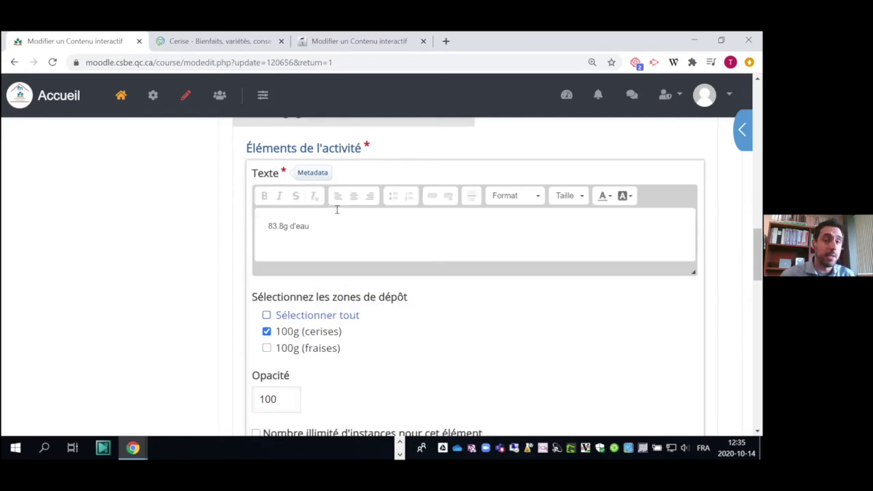
left_click_drag(349, 226, 272, 225)
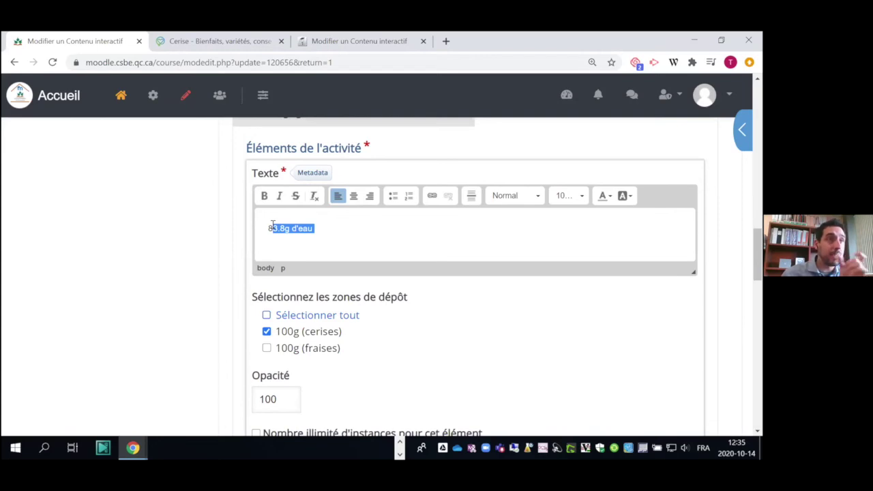
scroll(300, 229, "down", 1)
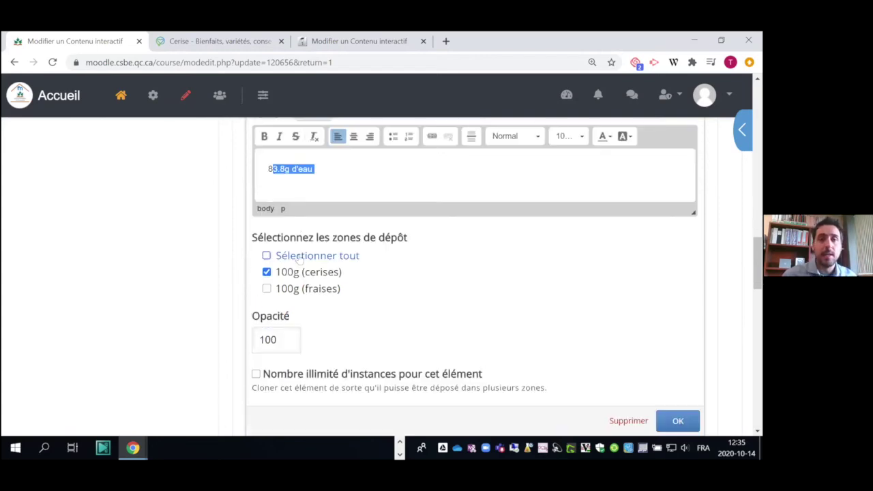
left_click_drag(308, 237, 411, 242)
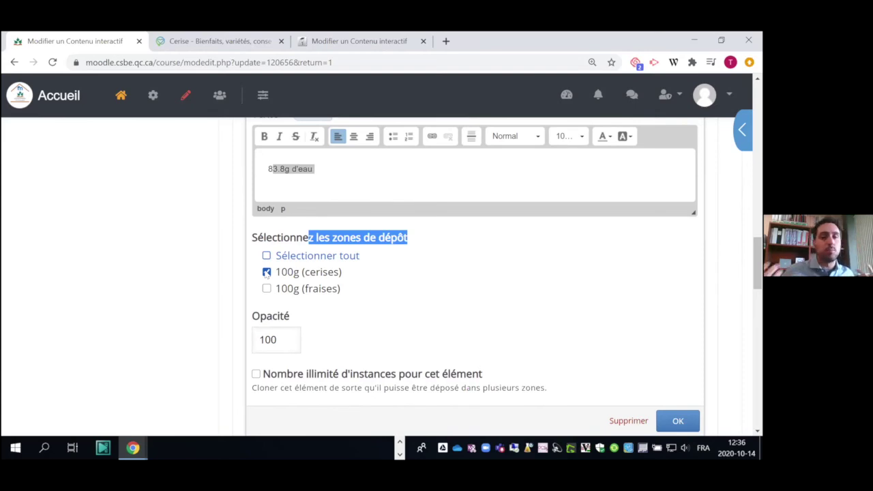
scroll(368, 224, "down", 2)
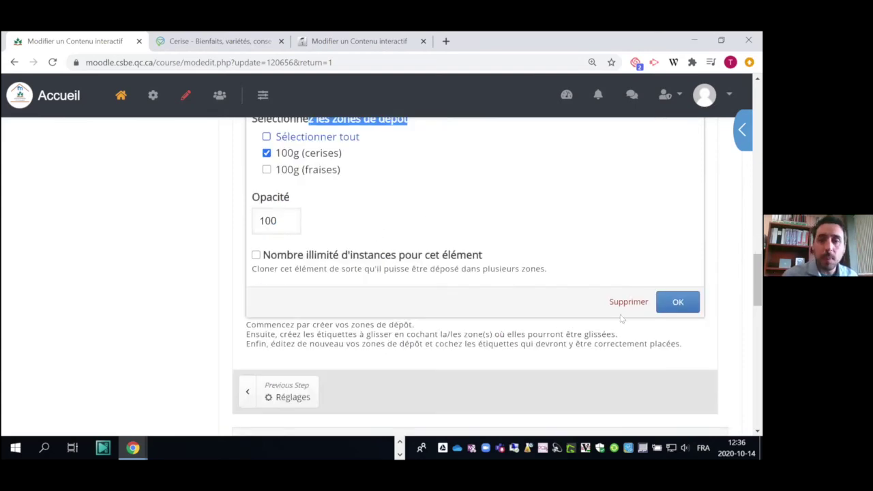
left_click(691, 310)
scroll(470, 259, "up", 3)
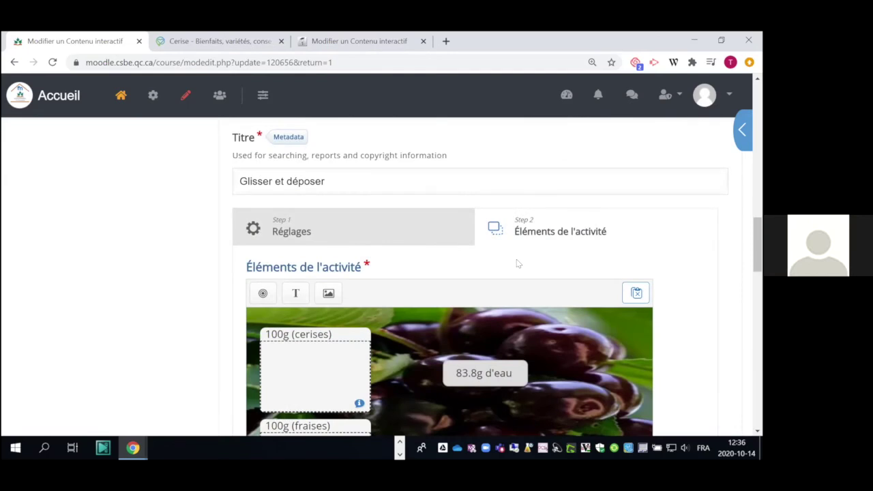
Validate the drag-and-drop activity and go to the "Afficher les options" section of the interactive content's settings.
scroll(489, 245, "down", 1)
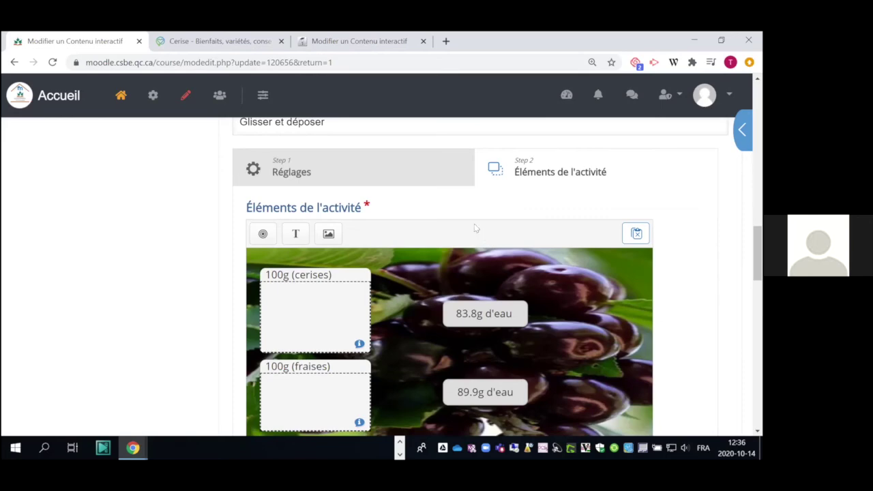
scroll(424, 232, "up", 4)
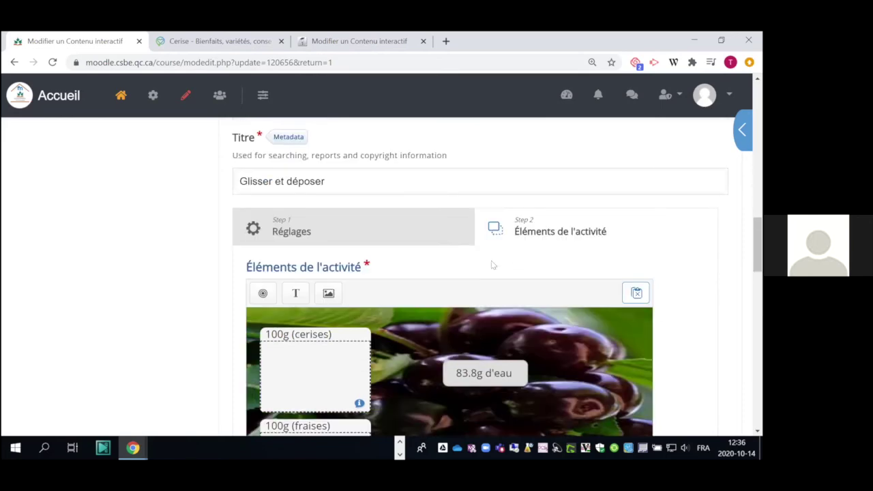
scroll(470, 249, "up", 4)
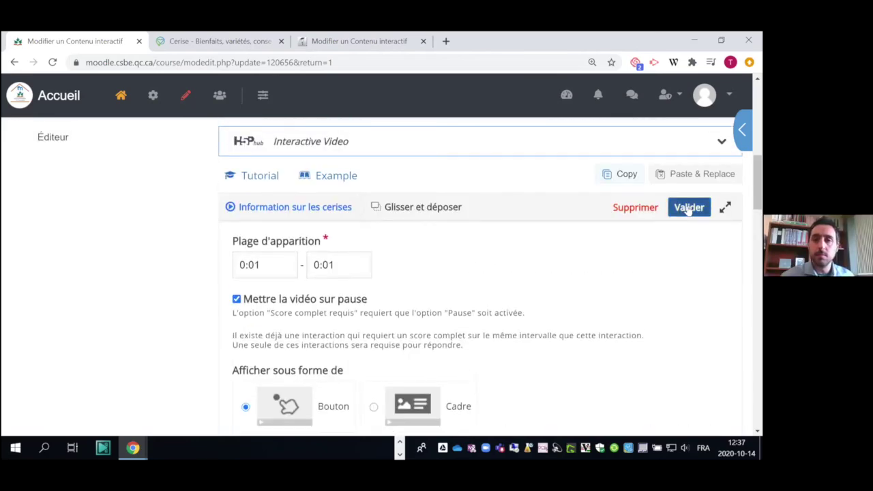
key("Return")
scroll(359, 260, "down", 1)
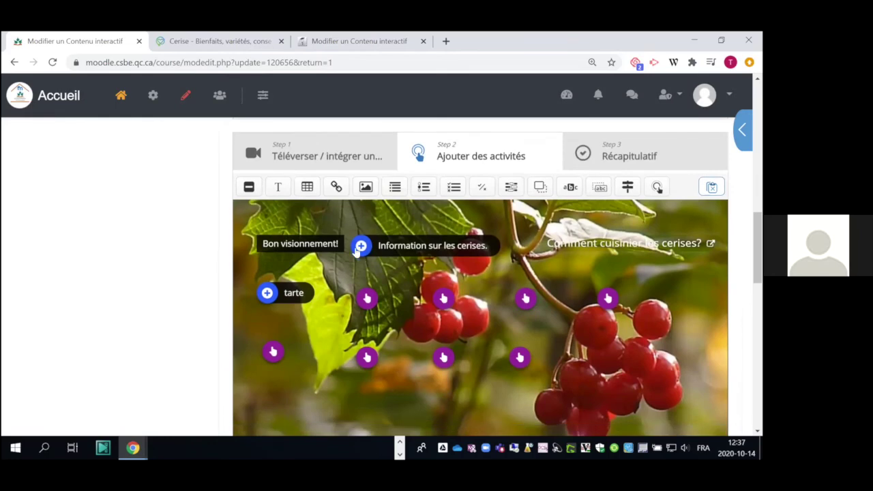
scroll(375, 238, "down", 15)
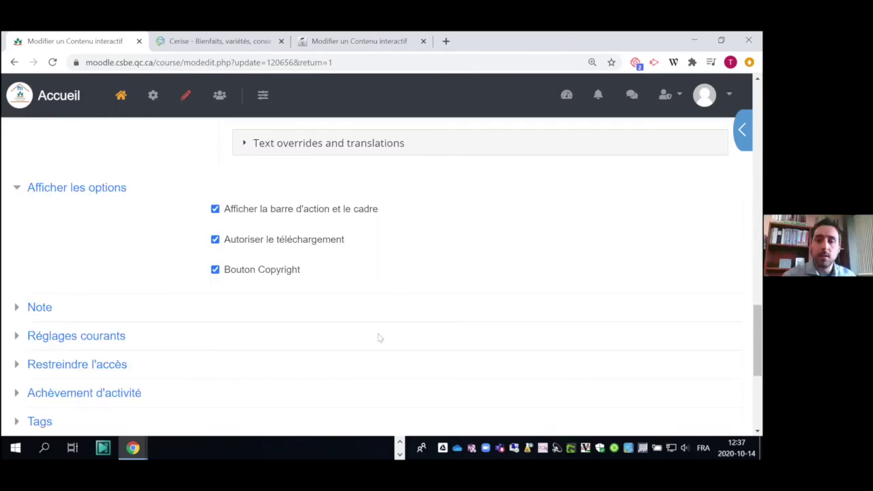
Save and display the interactive content, view the player's playback speed choices, and play the video up to its first interactions.
left_click(450, 309)
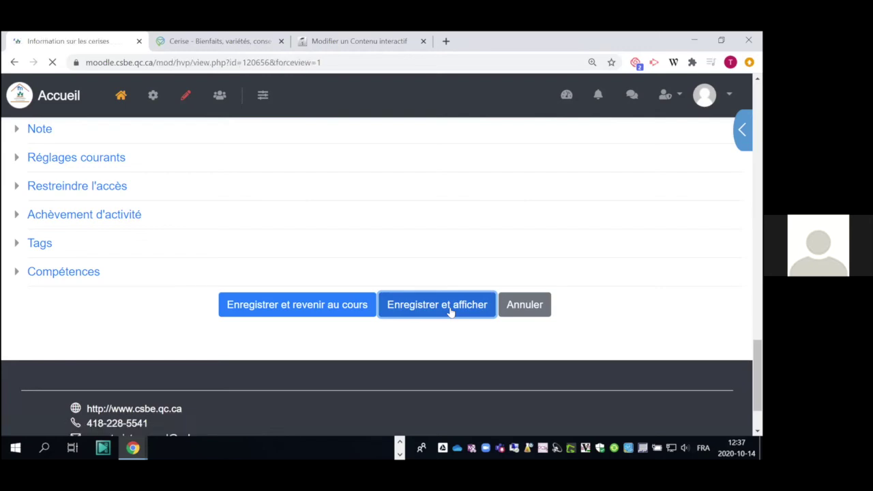
scroll(444, 292, "down", 5)
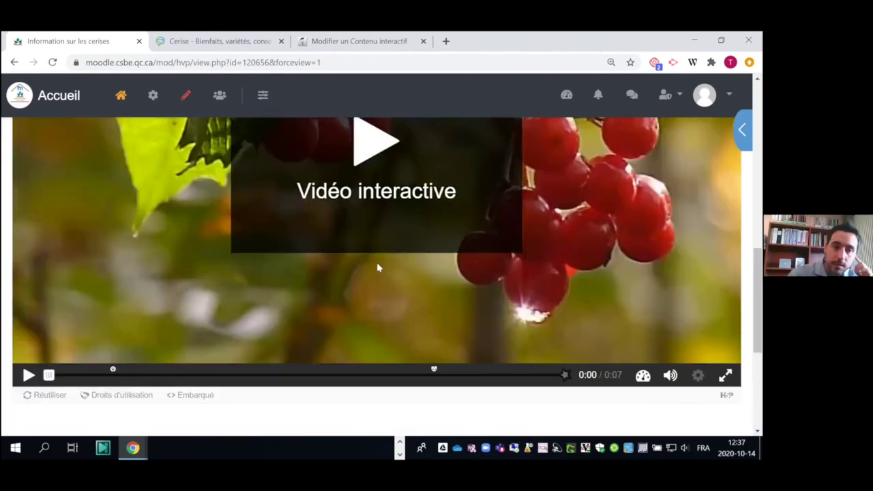
left_click(642, 377)
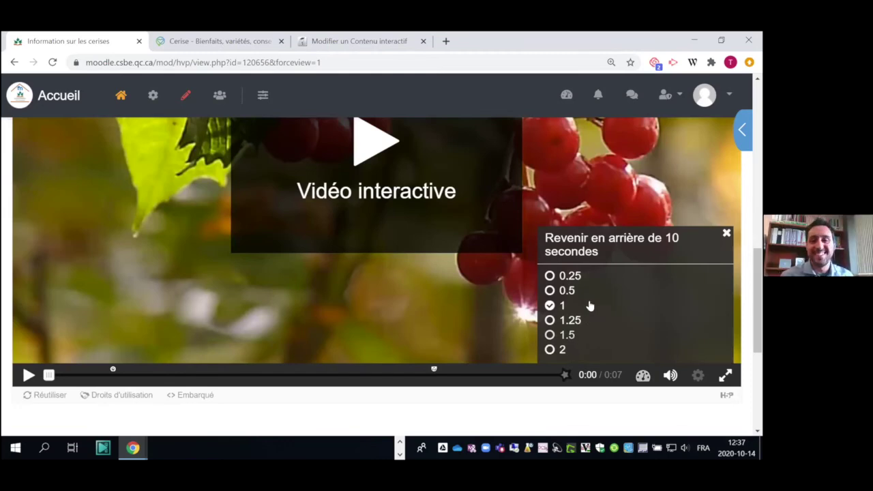
left_click(652, 179)
left_click(726, 234)
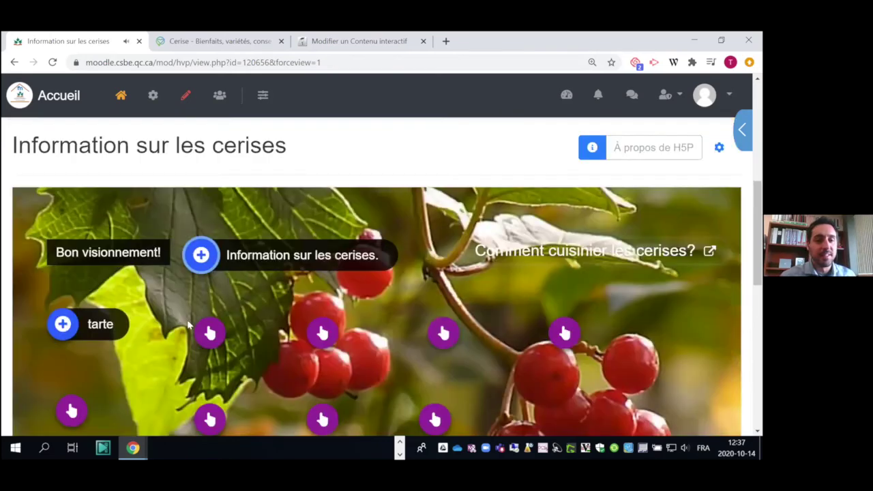
Look over the interactions shown at 0:01 and the player controls, and reopen the interactive content's settings.
scroll(261, 291, "down", 2)
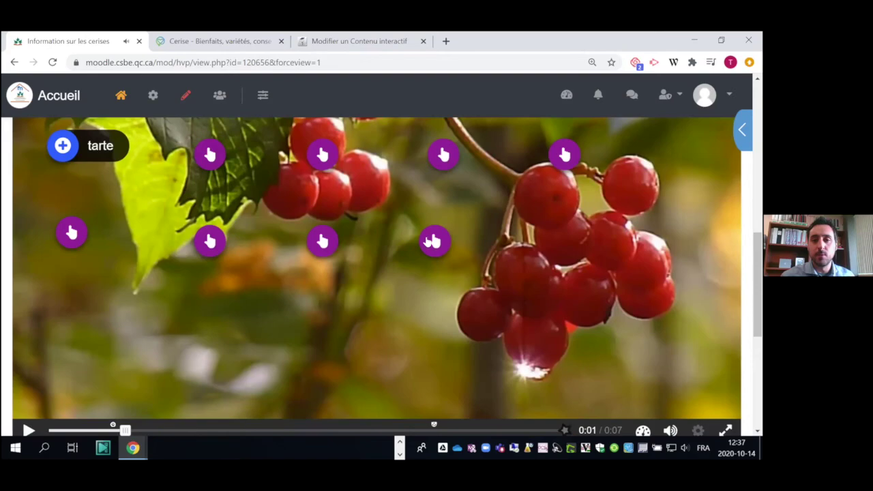
scroll(482, 245, "down", 3)
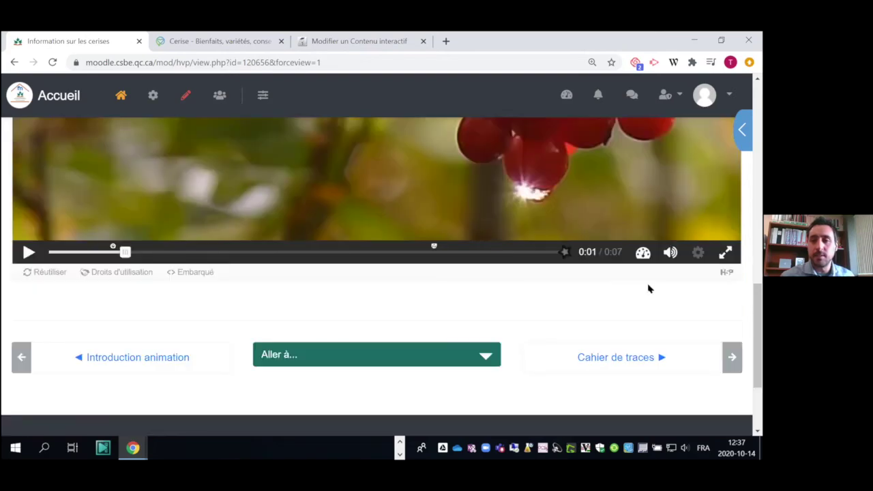
scroll(648, 288, "up", 5)
scroll(711, 205, "up", 3)
left_click(719, 206)
left_click(634, 232)
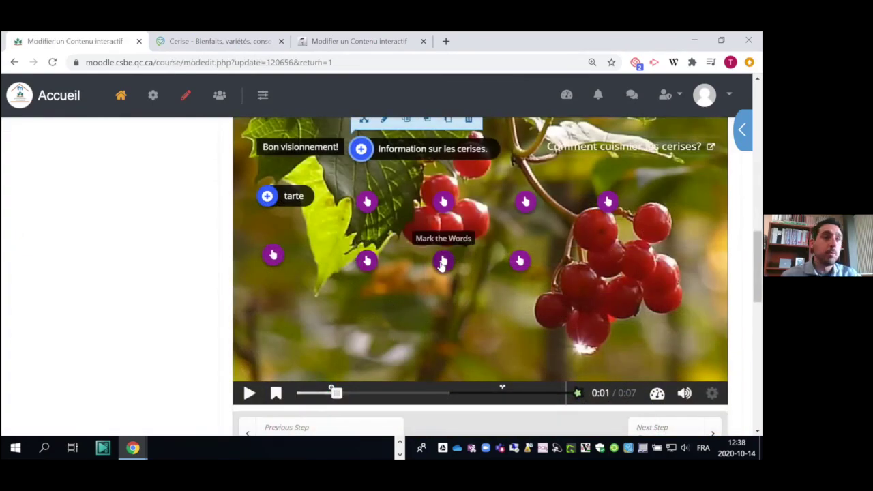
Open the Mark the Words activity for editing and review its display interval, pause option, display format, label, title and instruction.
left_click(441, 263)
left_click(467, 233)
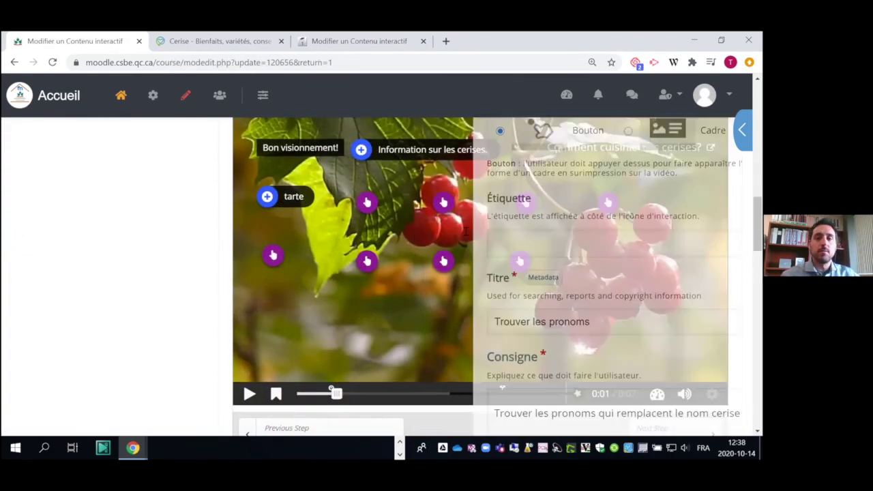
scroll(466, 230, "up", 2)
scroll(340, 170, "up", 1)
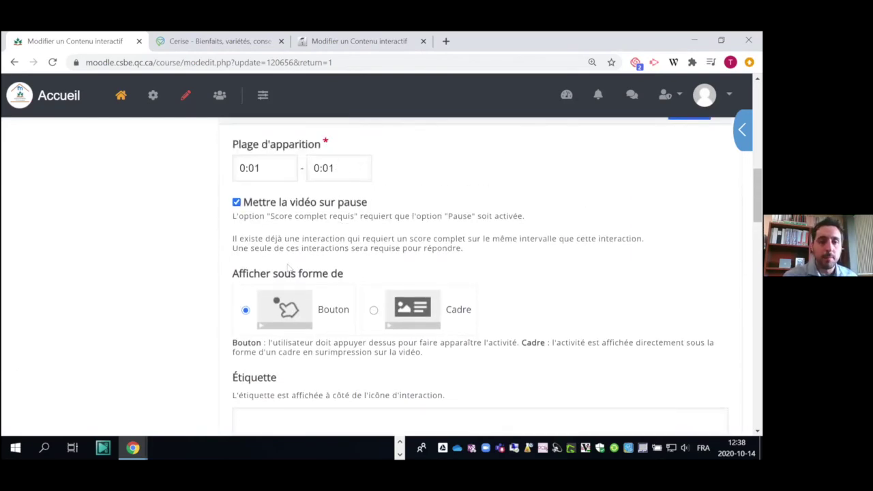
scroll(340, 207, "down", 1)
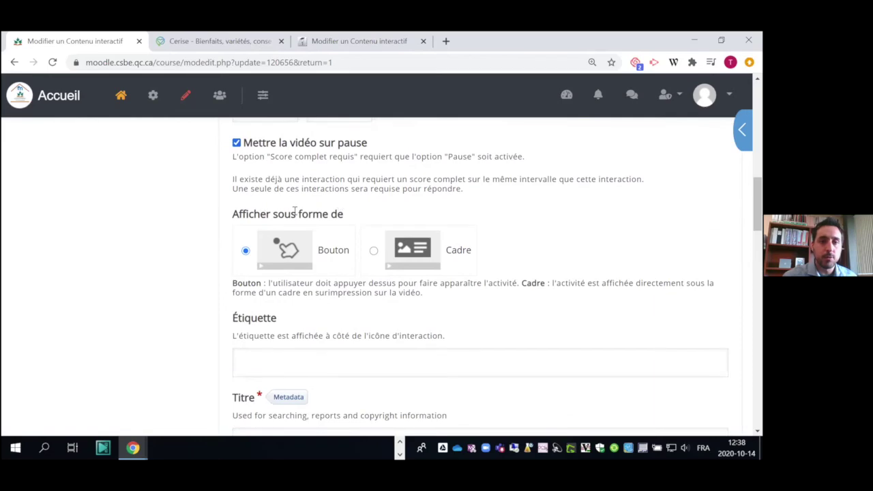
scroll(300, 211, "down", 2)
scroll(348, 261, "down", 1)
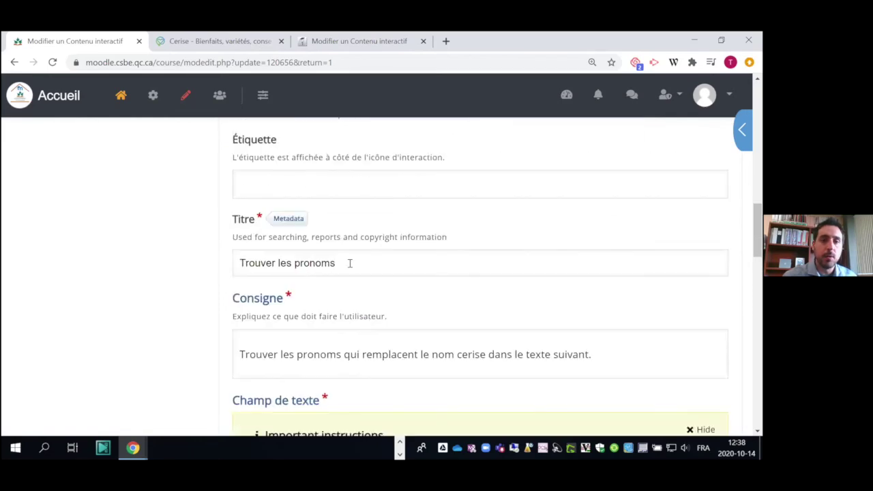
Read the important instructions on marking correct words with asterisks and compare them with the cherry text.
scroll(350, 253, "down", 3)
scroll(352, 256, "down", 2)
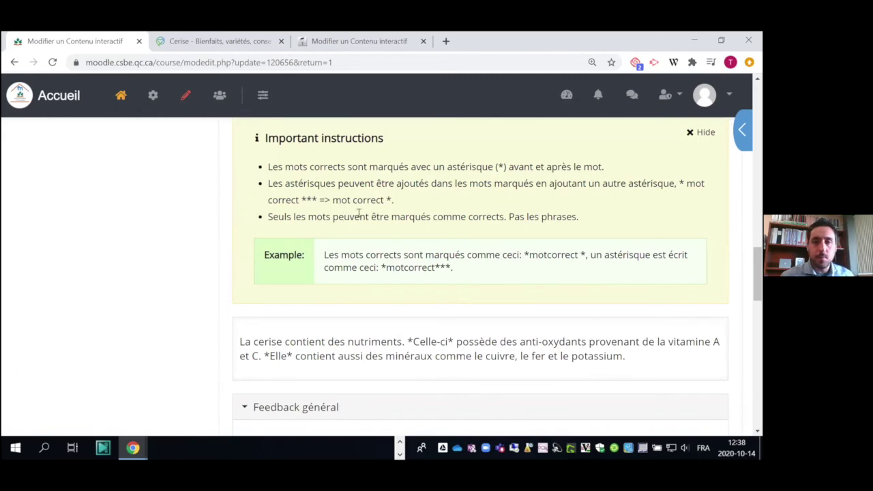
scroll(394, 225, "up", 1)
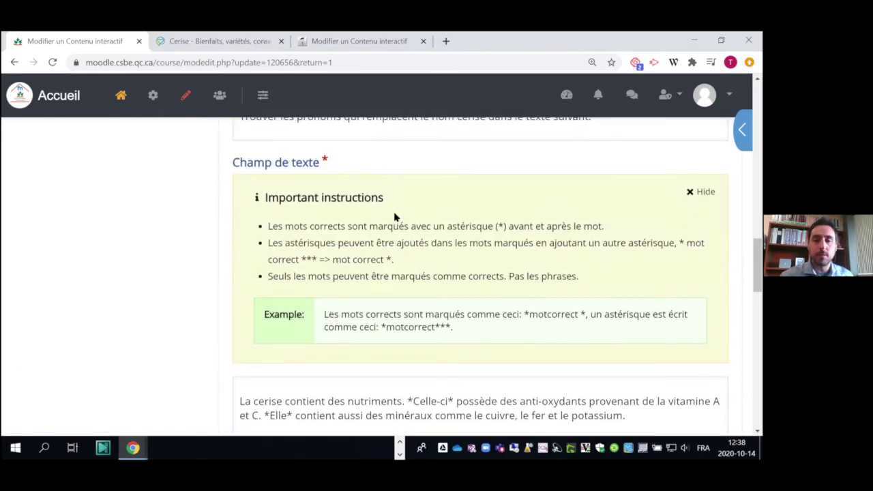
scroll(394, 224, "down", 1)
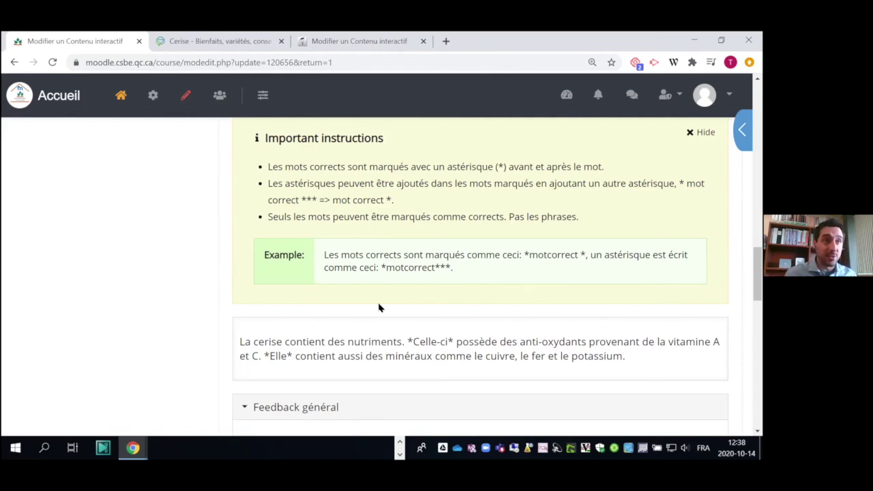
Highlight the marked pronouns "*Celle-ci*" and "*Elle*" in the activity's text field.
left_click(409, 345)
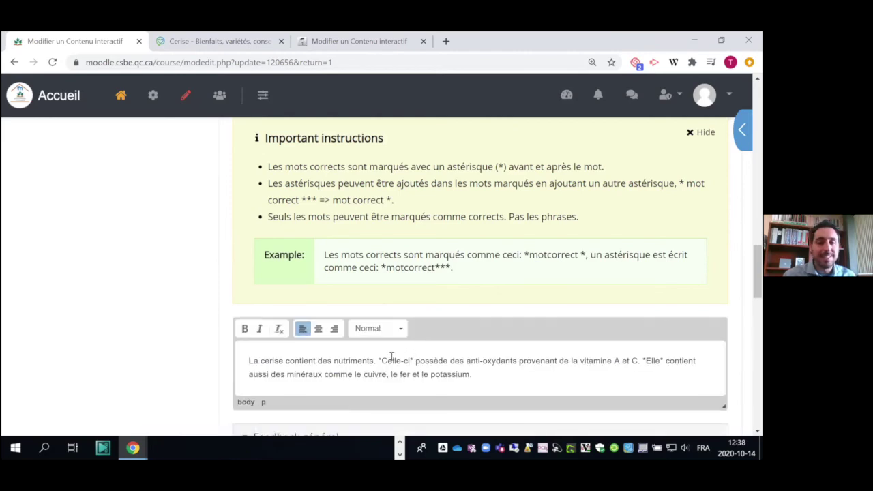
left_click_drag(378, 361, 414, 361)
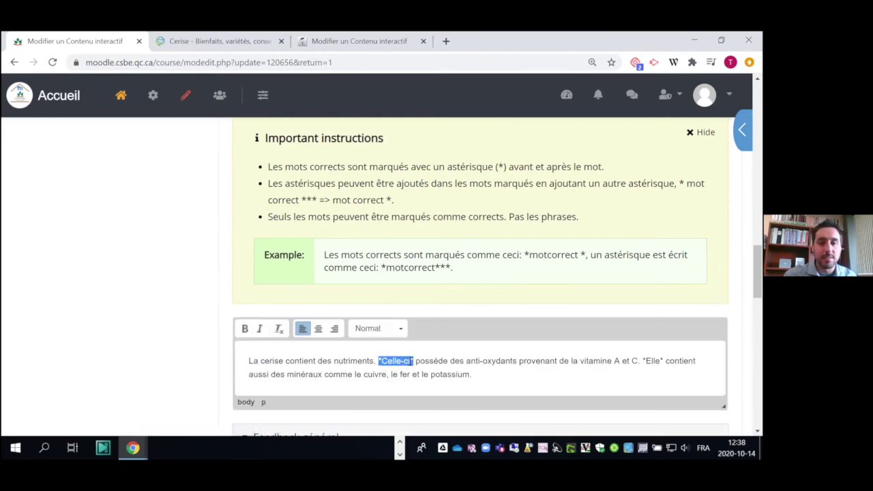
scroll(468, 284, "down", 1)
left_click(422, 301)
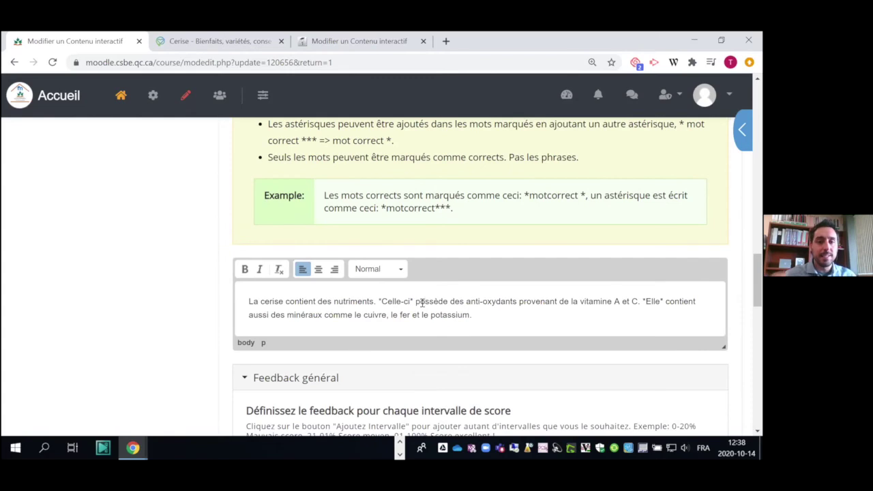
left_click_drag(641, 301, 662, 301)
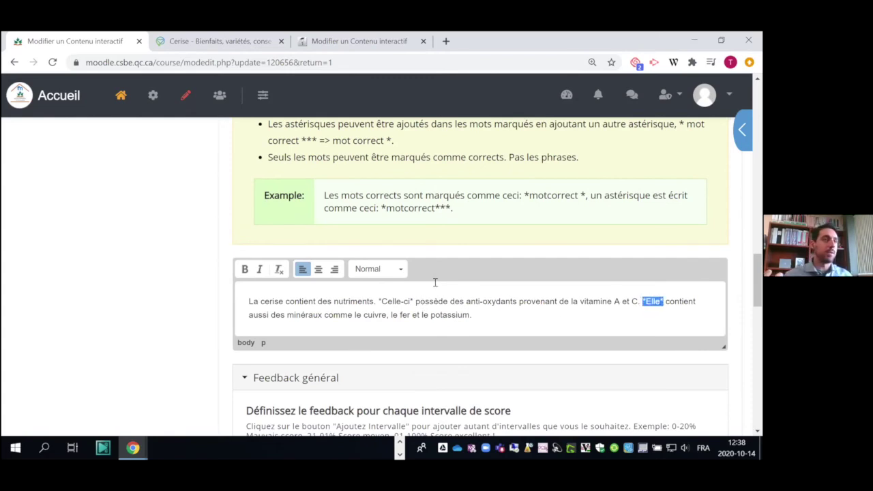
Glance at the general feedback section and highlight the two extra asterisks in the "*motcorrect***" example.
scroll(435, 281, "down", 4)
scroll(432, 277, "up", 3)
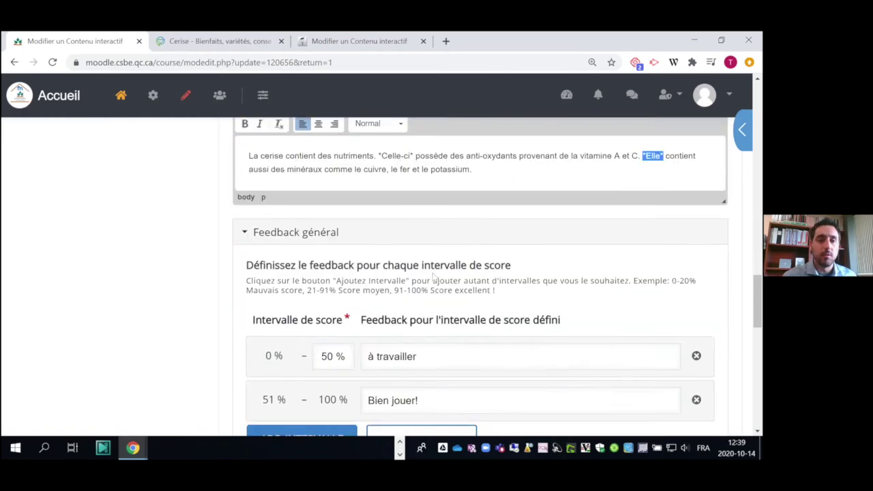
scroll(386, 228, "up", 2)
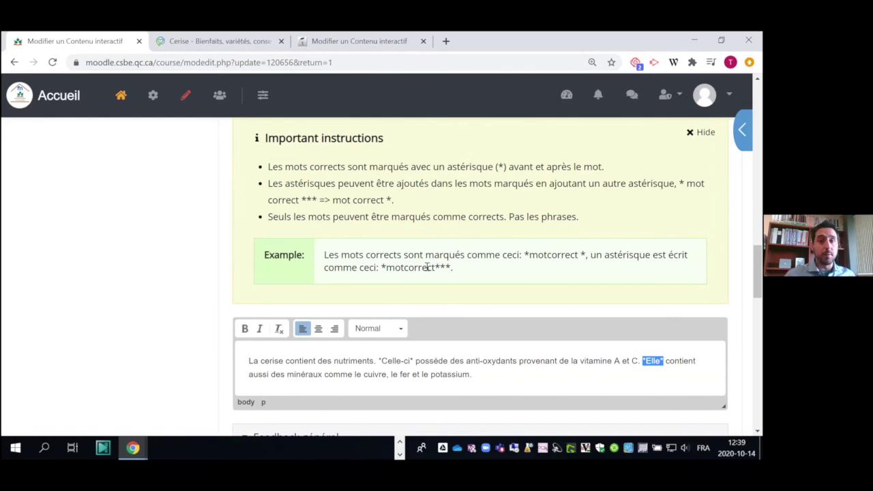
left_click_drag(440, 267, 449, 267)
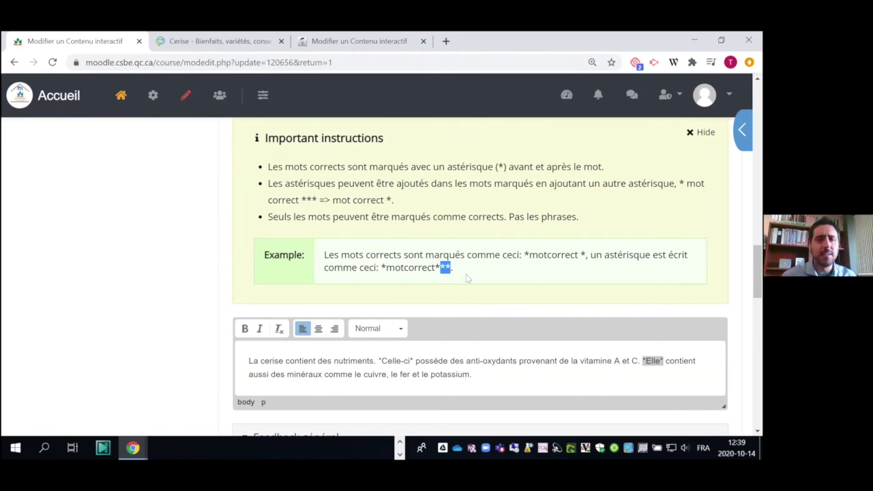
left_click(494, 267)
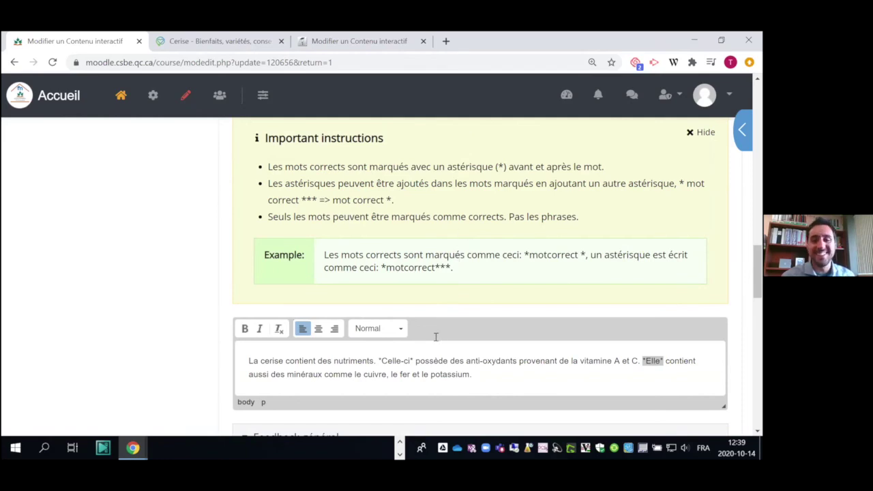
Return to the cherry text and highlight the marked word "*Celle-ci*" again.
scroll(425, 305, "down", 1)
left_click(562, 301)
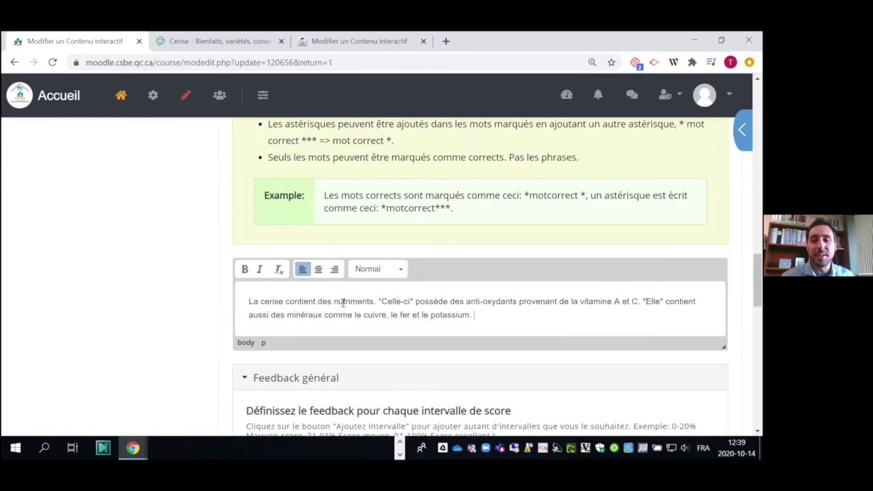
left_click_drag(378, 300, 412, 301)
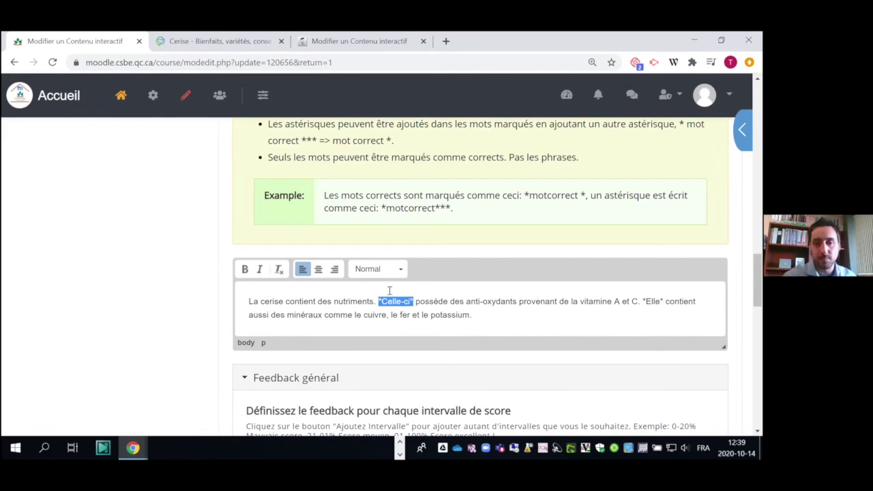
Review the Mark the Words feedback intervals and Adaptativité options, and return to the video's interactions.
scroll(387, 293, "down", 3)
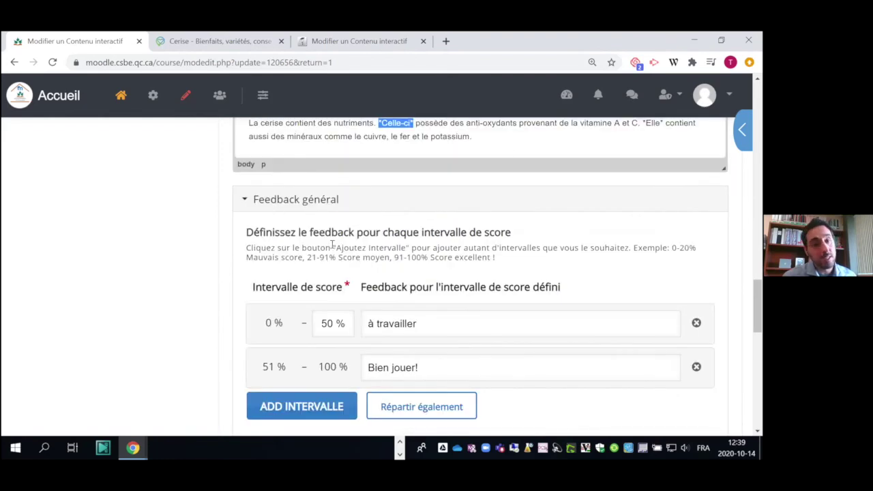
scroll(316, 285, "down", 3)
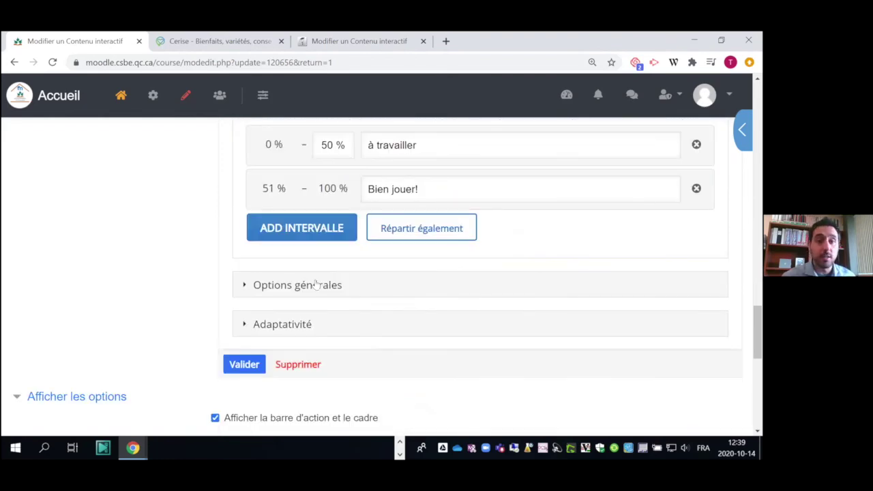
left_click(292, 324)
scroll(298, 282, "down", 2)
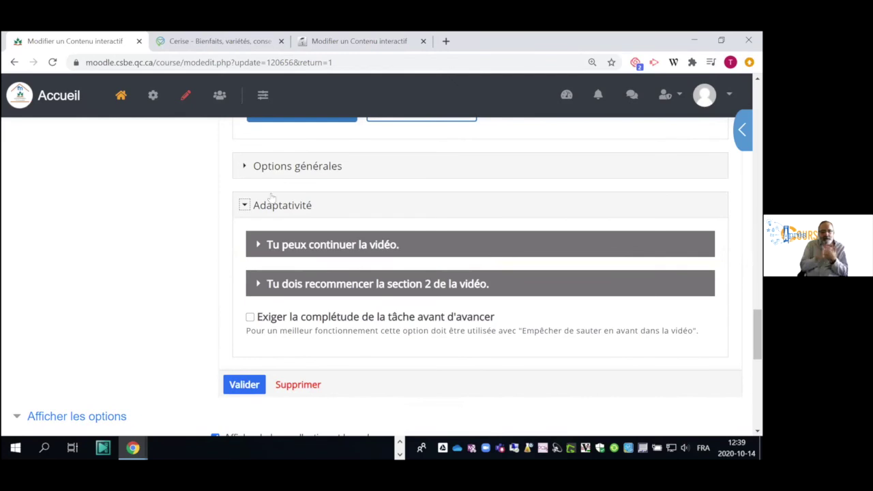
scroll(400, 210, "up", 4)
scroll(400, 210, "up", 3)
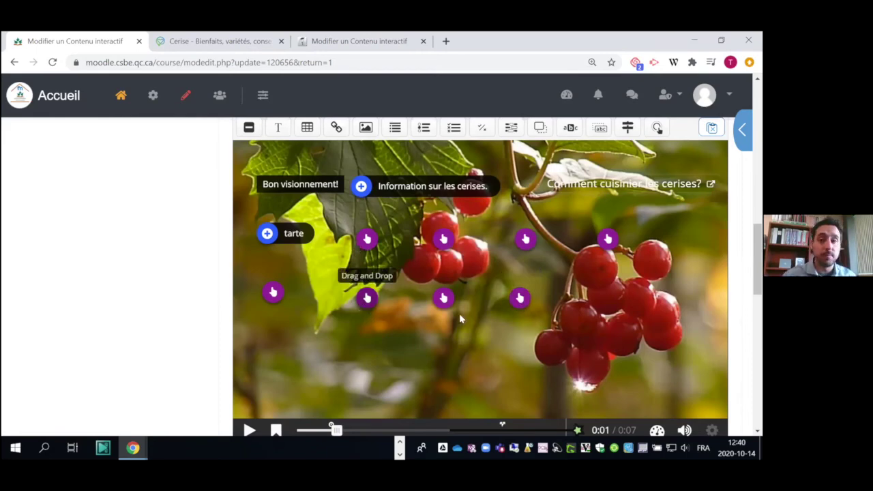
Open the "Glisser le texte" activity for editing and review its display interval, pause option, display format, title and instruction.
left_click(519, 297)
left_click(543, 268)
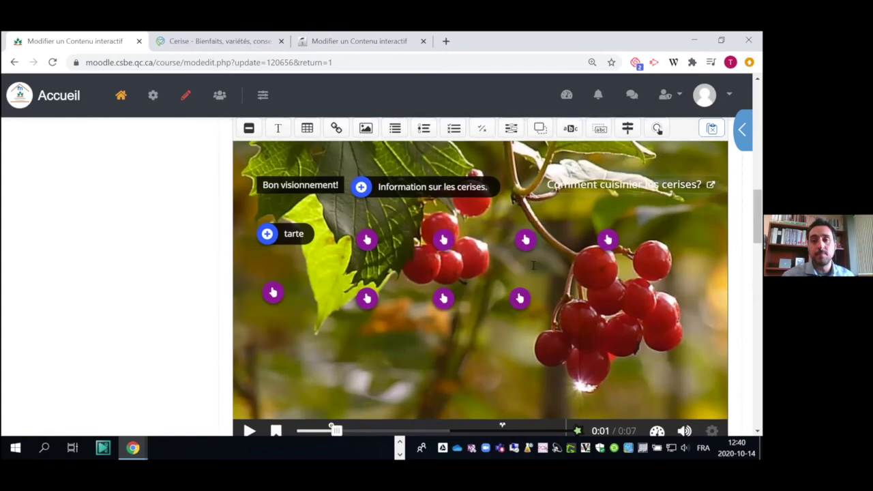
scroll(359, 188, "up", 2)
scroll(358, 187, "up", 3)
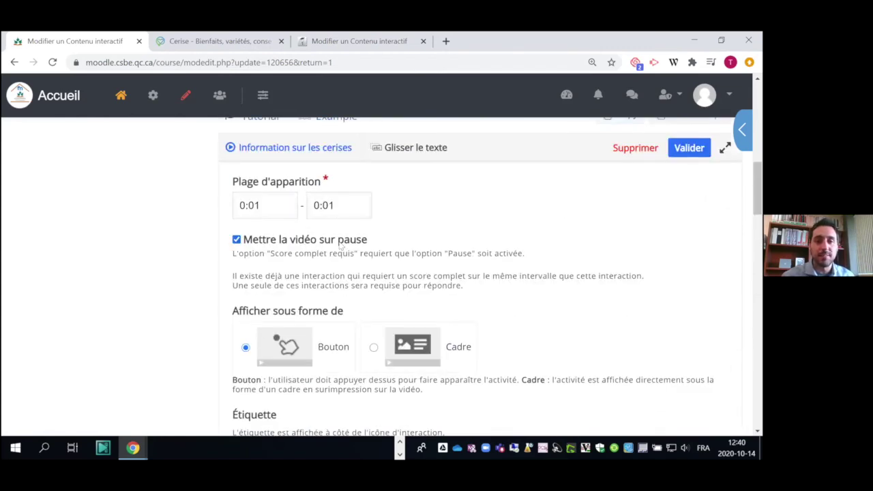
scroll(313, 280, "down", 2)
scroll(317, 290, "down", 5)
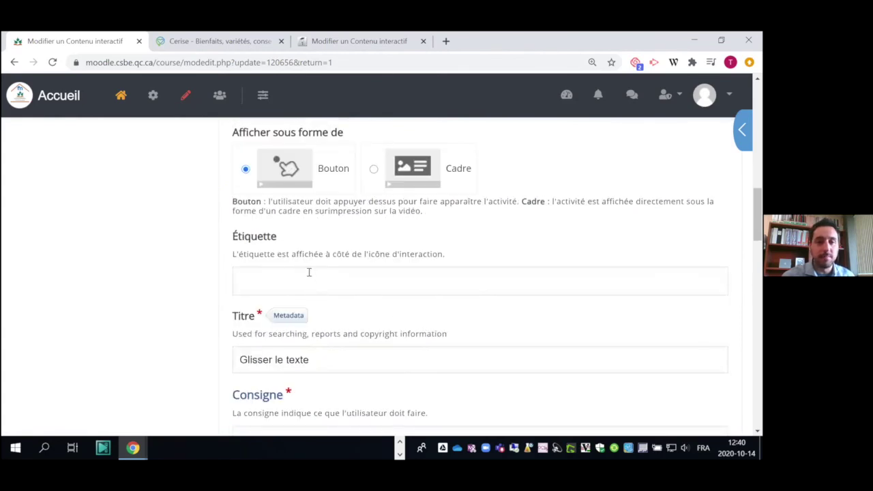
scroll(327, 171, "up", 1)
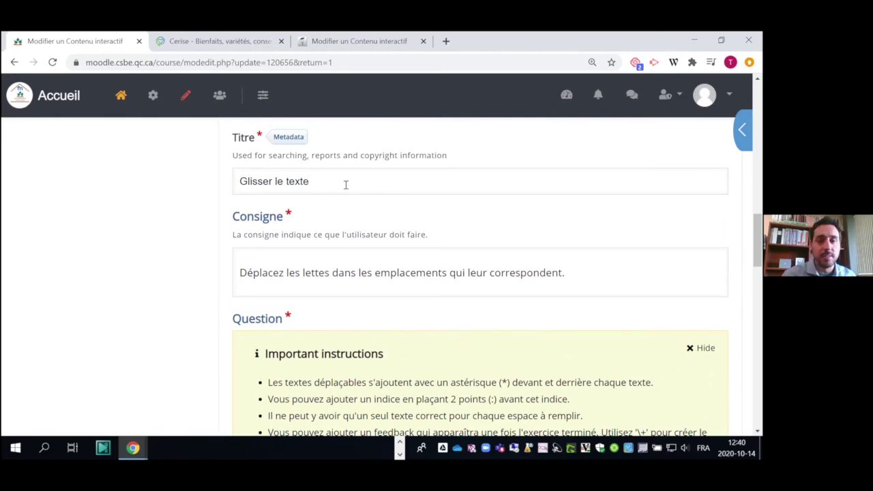
Read the question's important instructions and example, highlighting the rule that draggable texts are added with an asterisk.
scroll(345, 184, "down", 2)
scroll(368, 205, "down", 2)
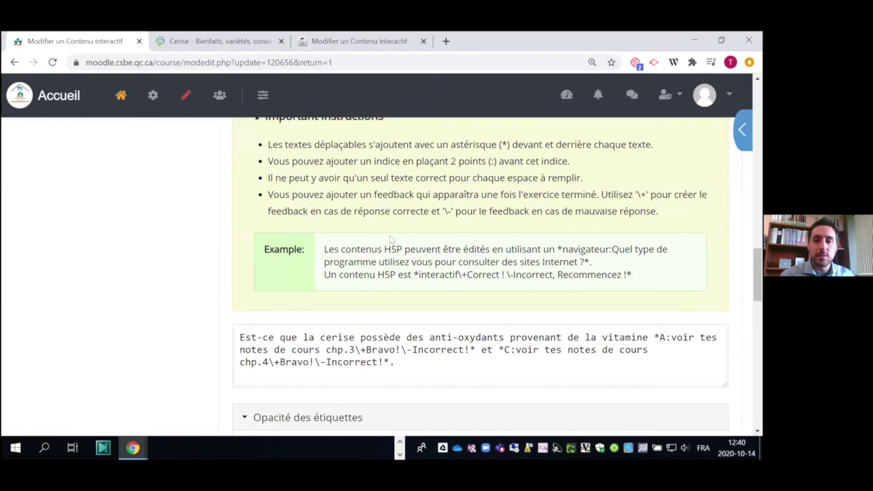
scroll(389, 237, "up", 1)
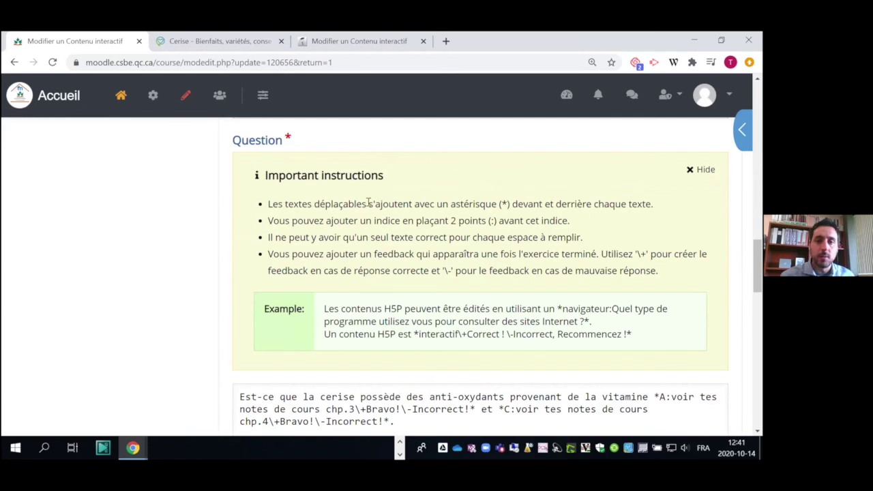
left_click_drag(312, 204, 492, 208)
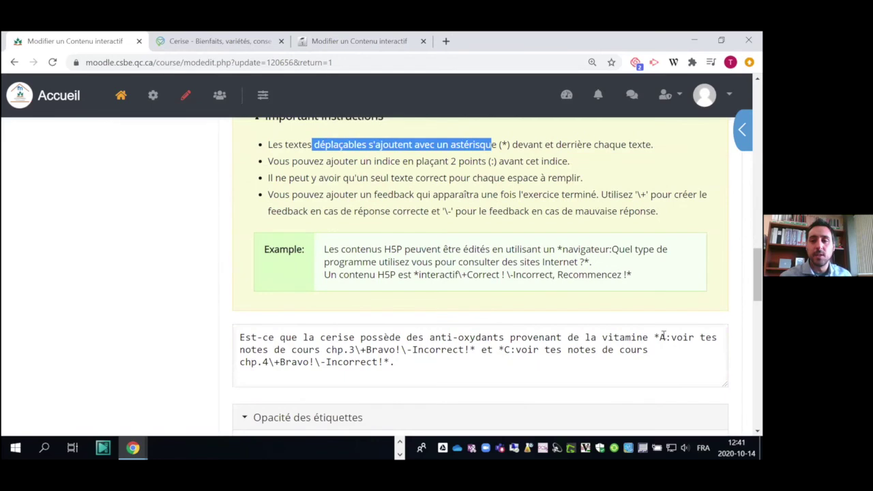
Highlight the opening asterisk, the question sentence and the draggable answer "A" in the drag-the-text question.
left_click(651, 334)
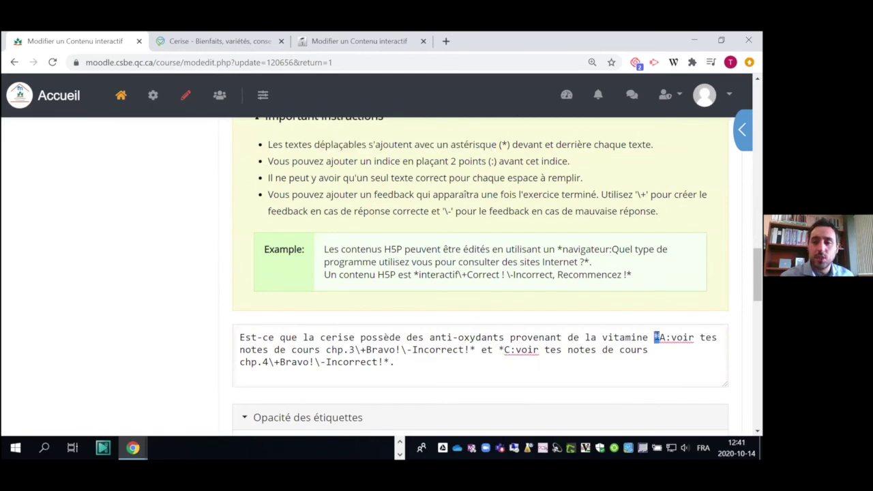
left_click_drag(251, 337, 263, 336)
left_click_drag(318, 337, 648, 337)
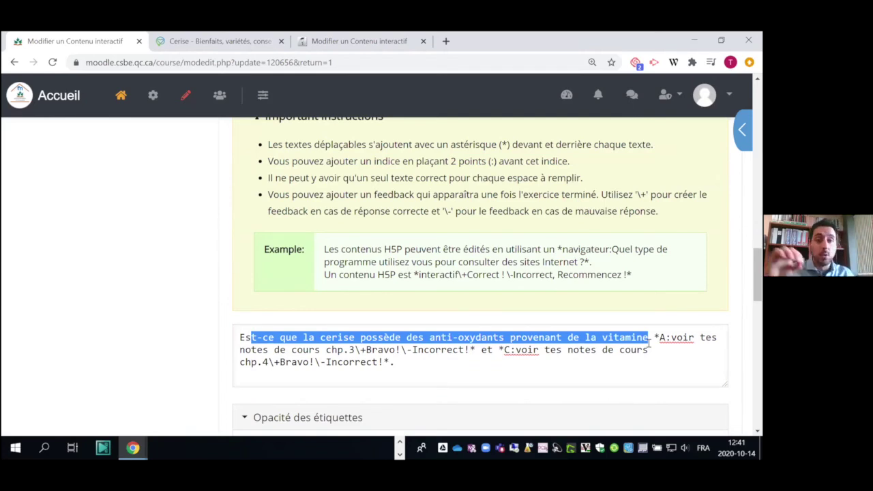
left_click_drag(503, 350, 510, 350)
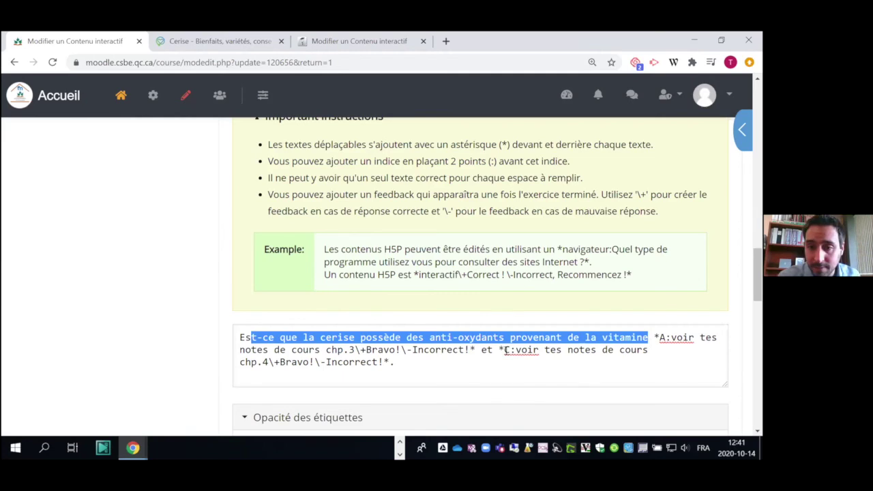
left_click_drag(658, 337, 665, 339)
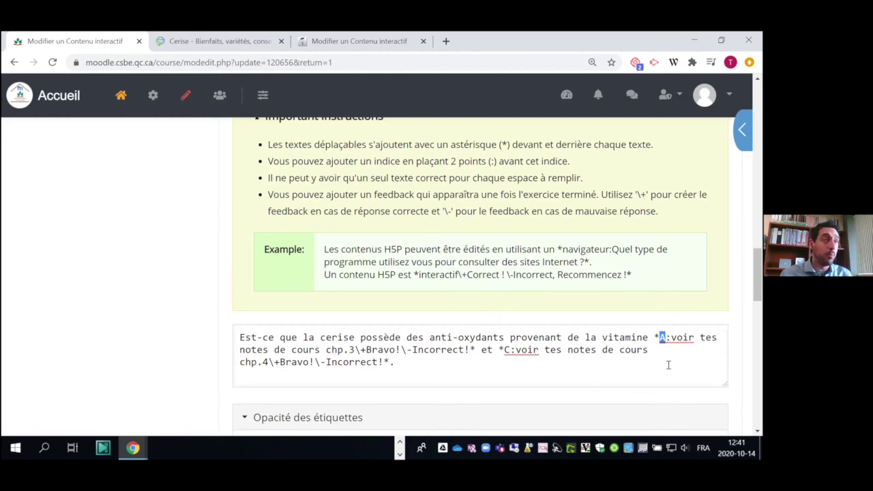
left_click(667, 350)
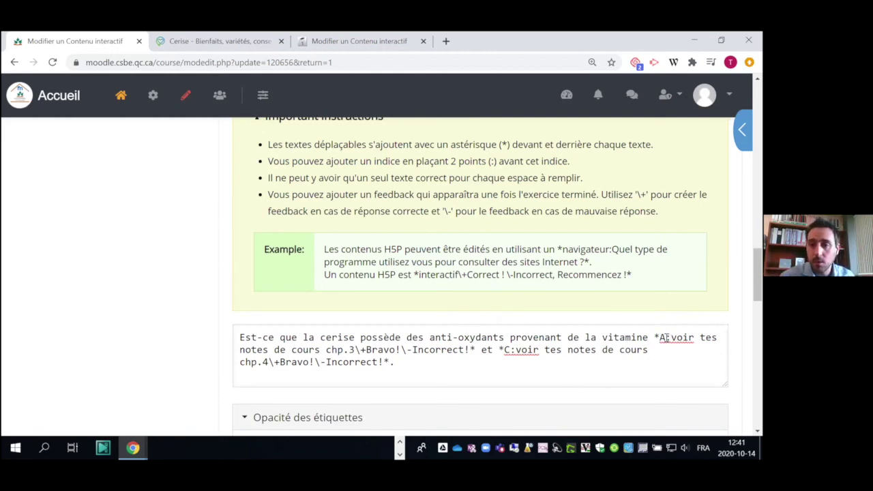
Highlight the colon after "A", the instruction about adding a hint, and the hint "voir tes notes de cours chp.3".
mouse_move(665, 337)
left_mouse_down()
mouse_move(657, 336)
mouse_move(672, 336)
left_mouse_up()
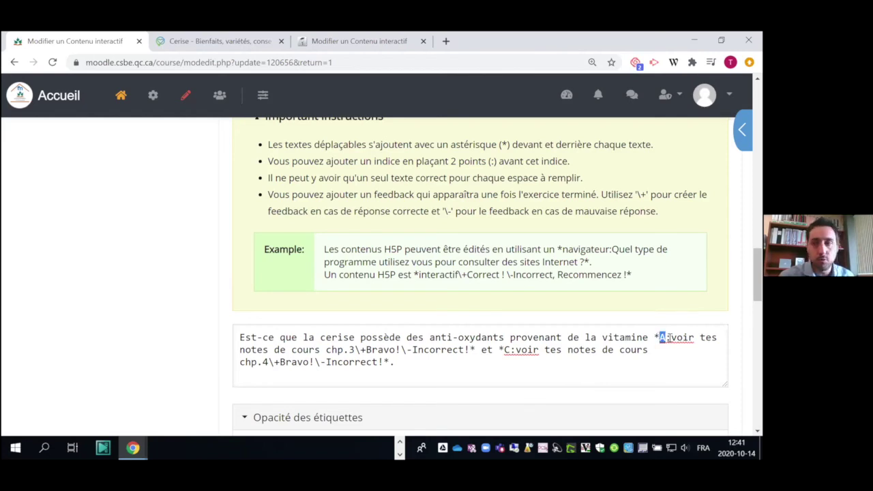
left_click_drag(319, 161, 432, 157)
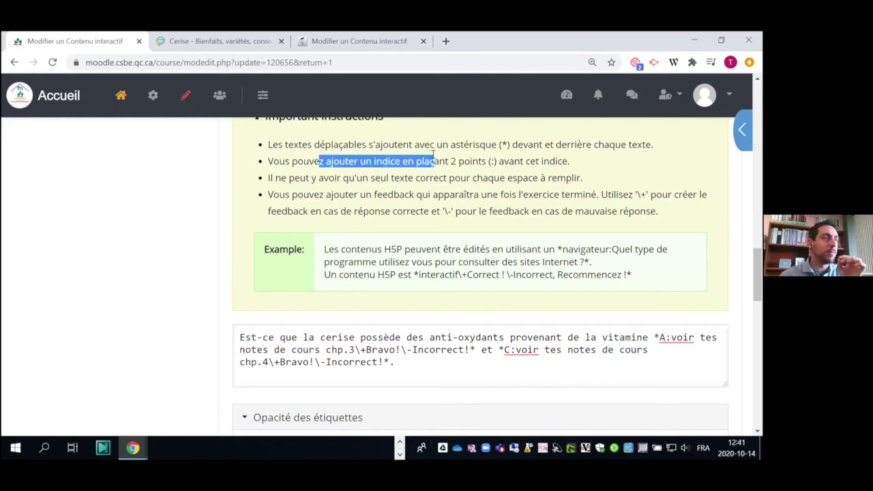
left_click_drag(671, 337, 355, 349)
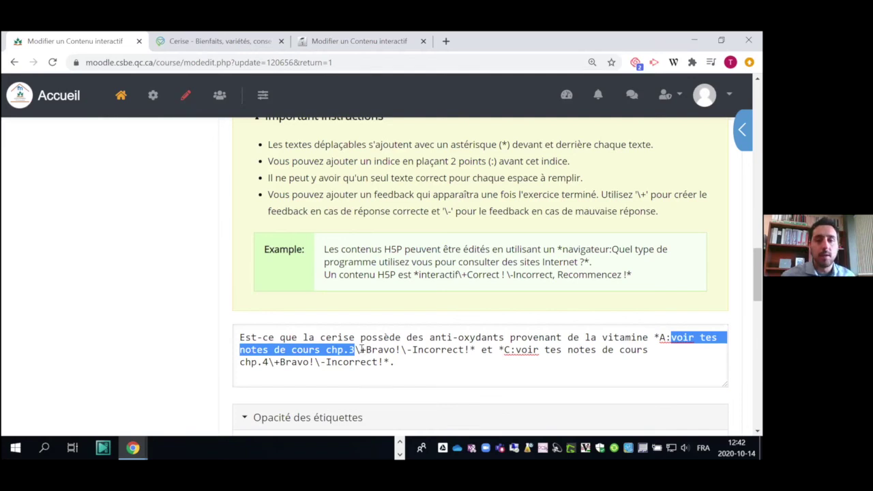
Highlight the first answer's feedback syntax: the "\+" marker, the "Bravo!" message and the "Incorrect!" message.
left_click(361, 349)
left_click_drag(354, 349, 362, 350)
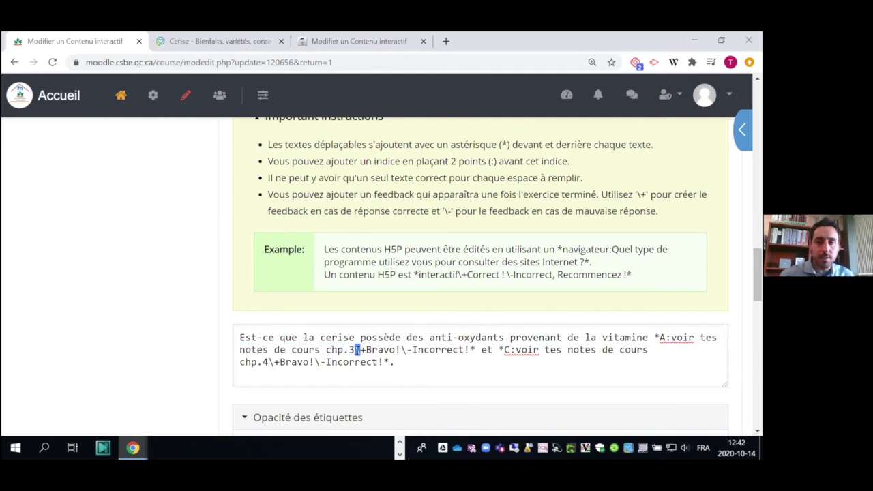
double_click(363, 349)
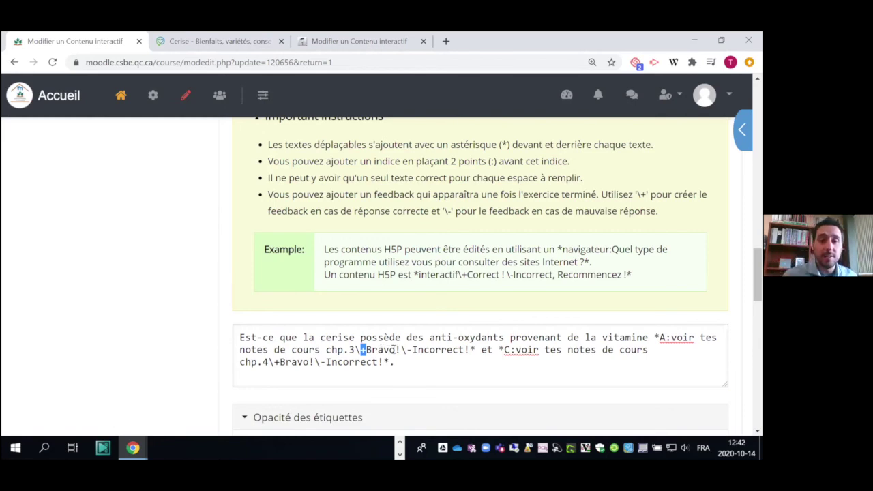
left_click_drag(400, 349, 367, 349)
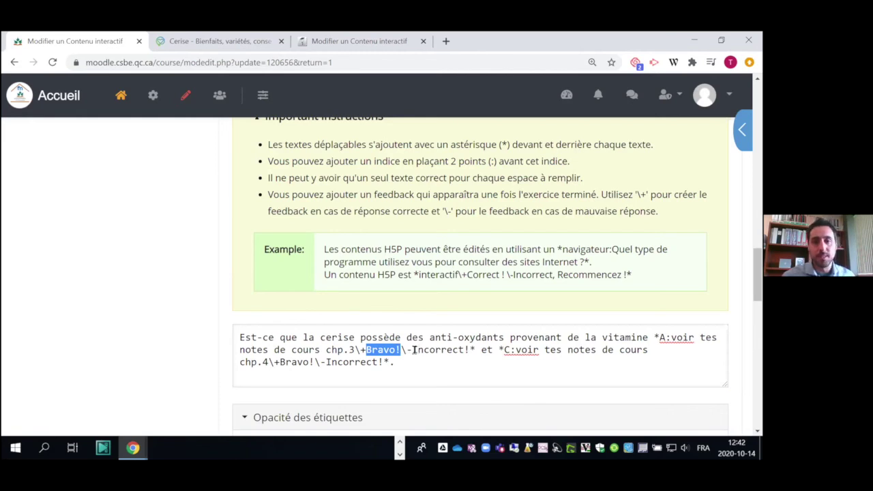
left_click_drag(412, 349, 471, 349)
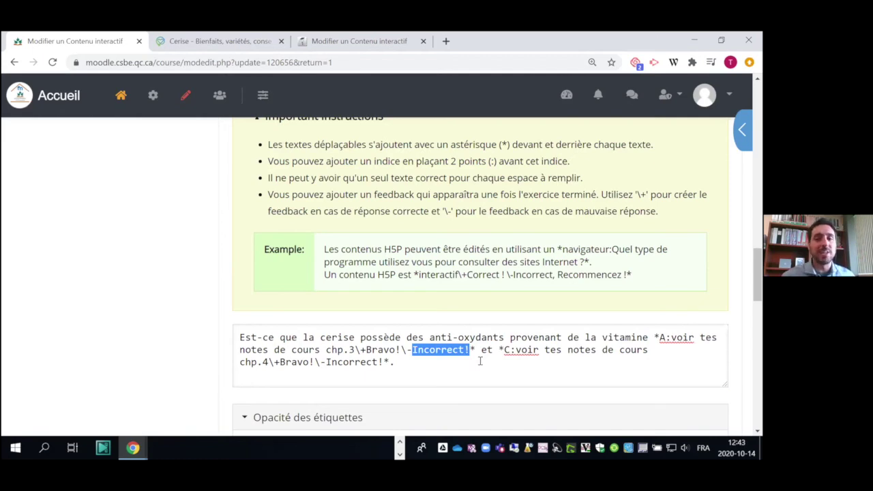
Highlight the first answer's closing asterisk and its complete code from "*A:voir" through "Incorrect!*".
left_click_drag(468, 350, 475, 349)
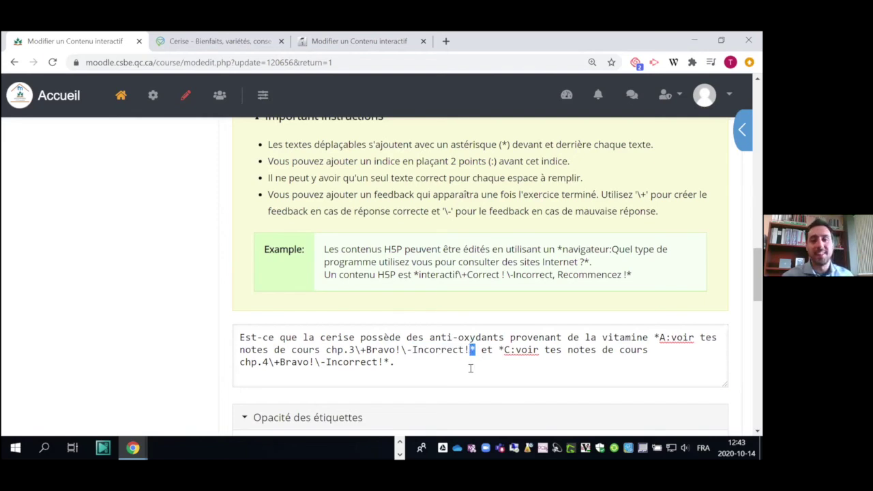
left_click(478, 351)
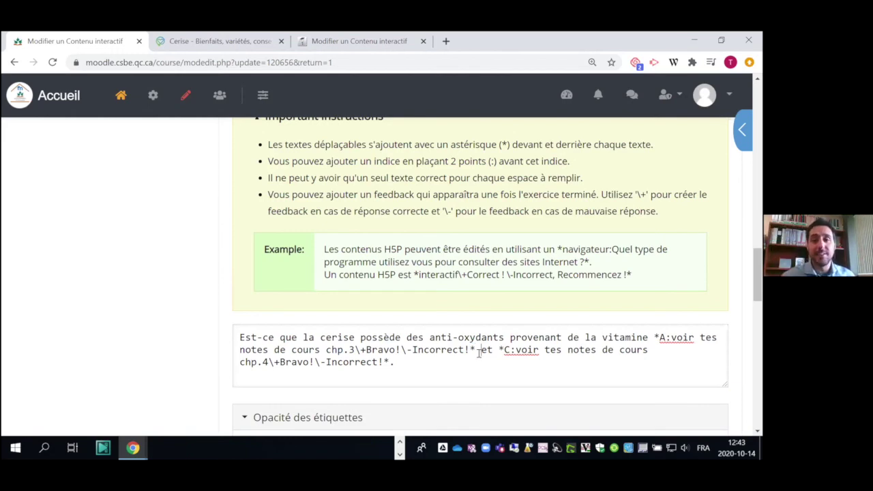
left_click(654, 337, "shift")
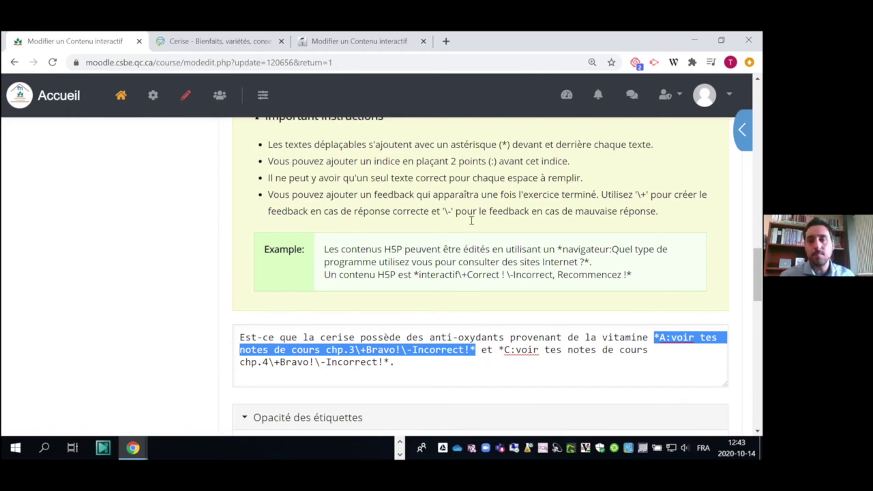
scroll(470, 220, "down", 1)
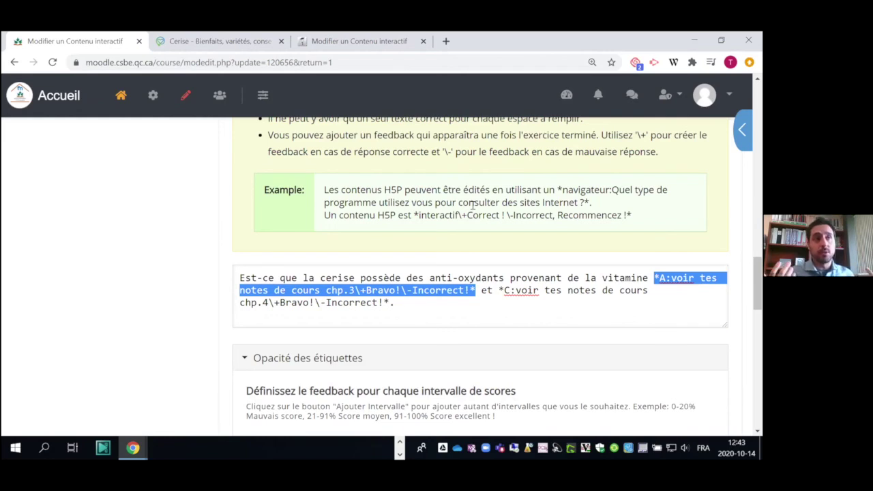
left_click(484, 305)
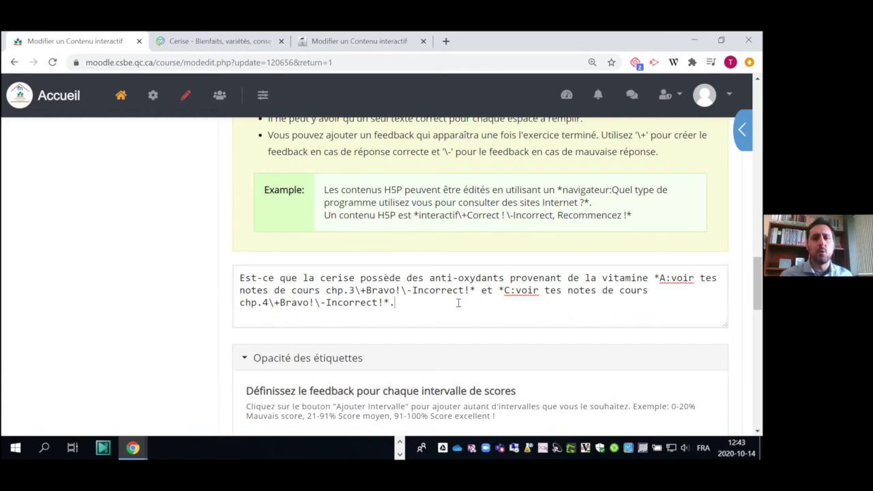
Review the drag-the-text feedback intervals and Adaptativité options, and validate the activity to return to the video's interactions.
scroll(436, 283, "down", 3)
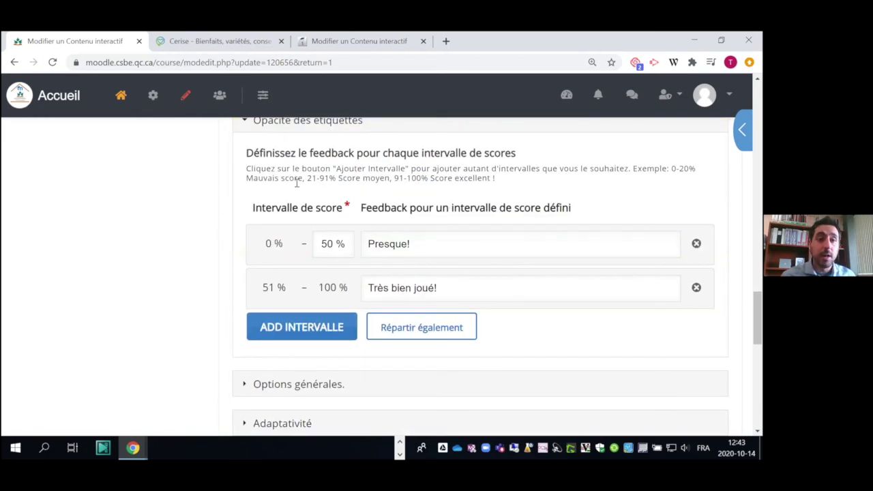
left_click_drag(297, 158, 361, 155)
scroll(334, 245, "down", 2)
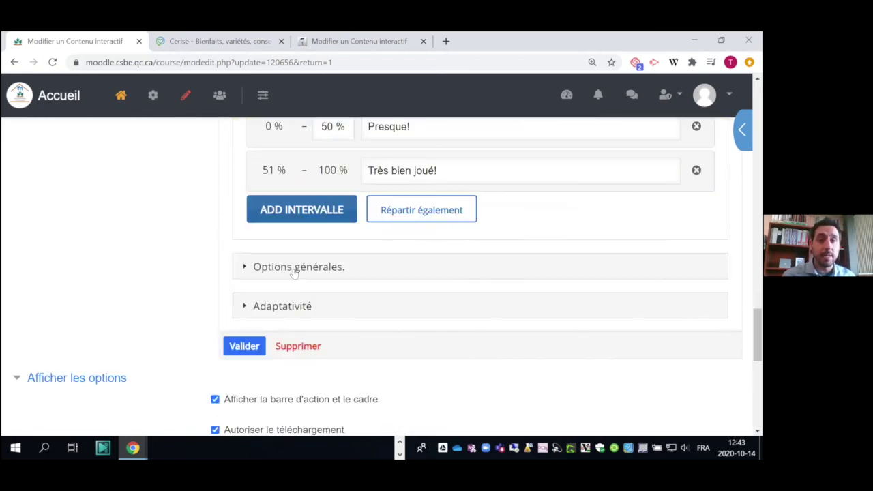
left_click(286, 308)
scroll(325, 302, "down", 1)
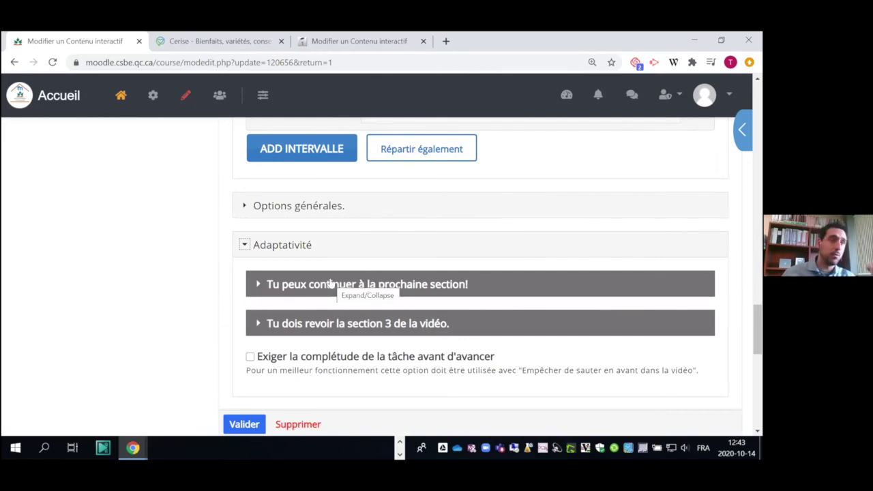
scroll(332, 287, "down", 1)
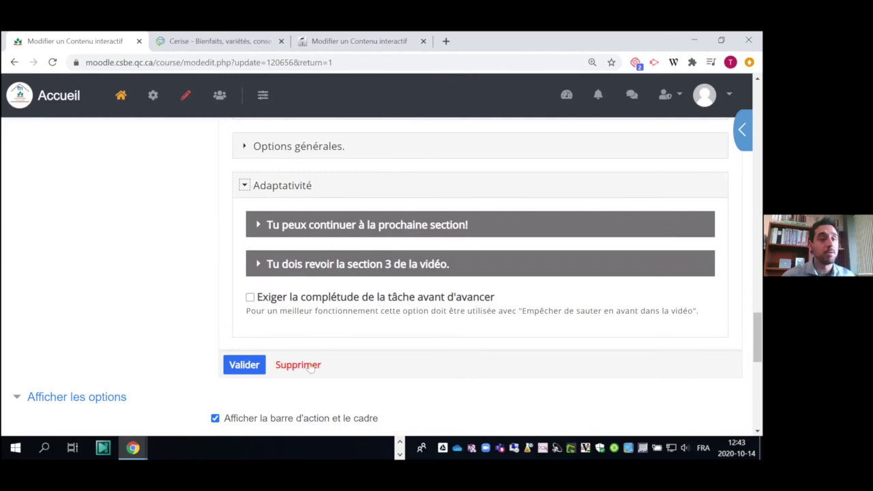
left_click(247, 364)
Move the video to 0:05 and open the Crossroads question "As-tu bien compris la notion du chapitre 3?" for editing.
scroll(515, 244, "down", 3)
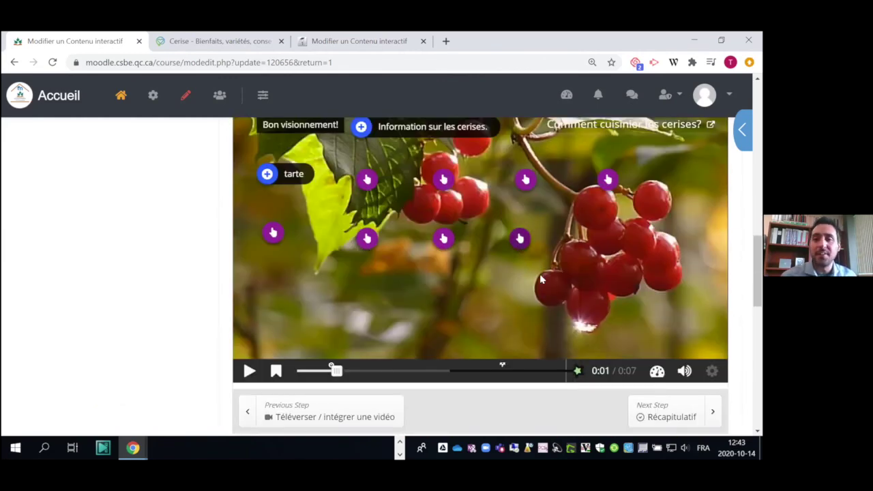
scroll(525, 242, "up", 2)
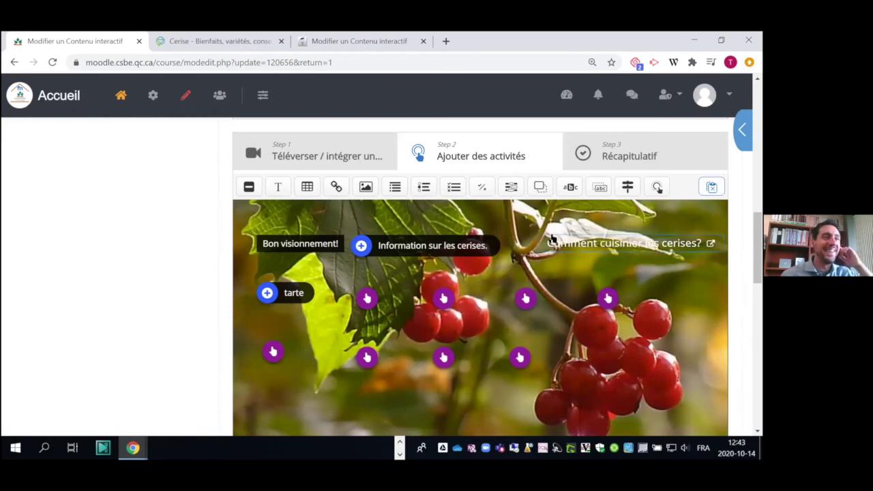
scroll(488, 317, "down", 1)
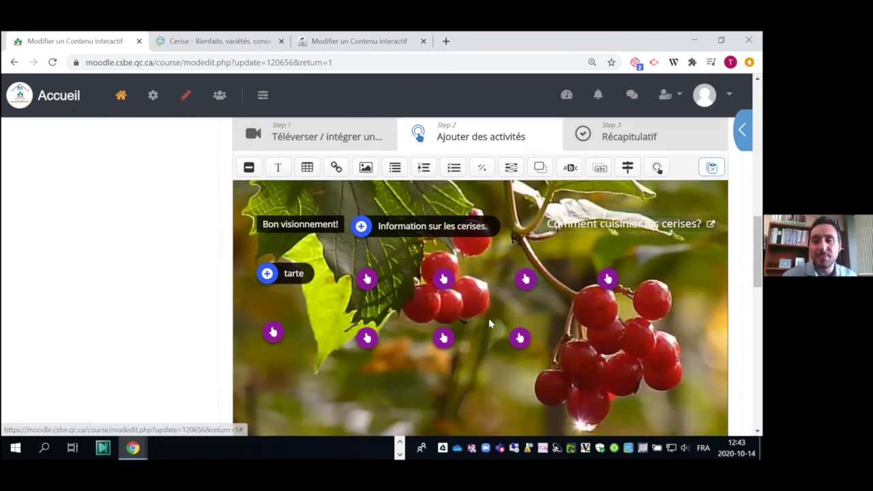
scroll(488, 318, "down", 3)
left_click_drag(335, 312, 502, 314)
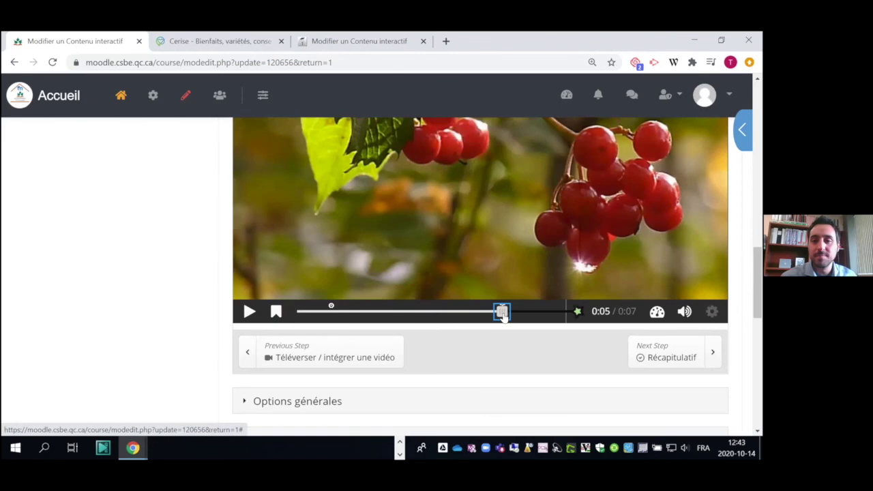
scroll(566, 259, "up", 3)
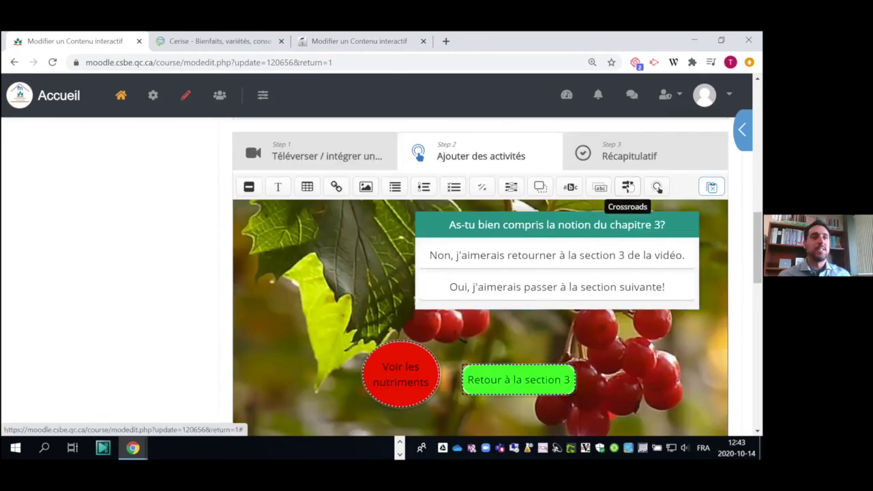
left_click(512, 249)
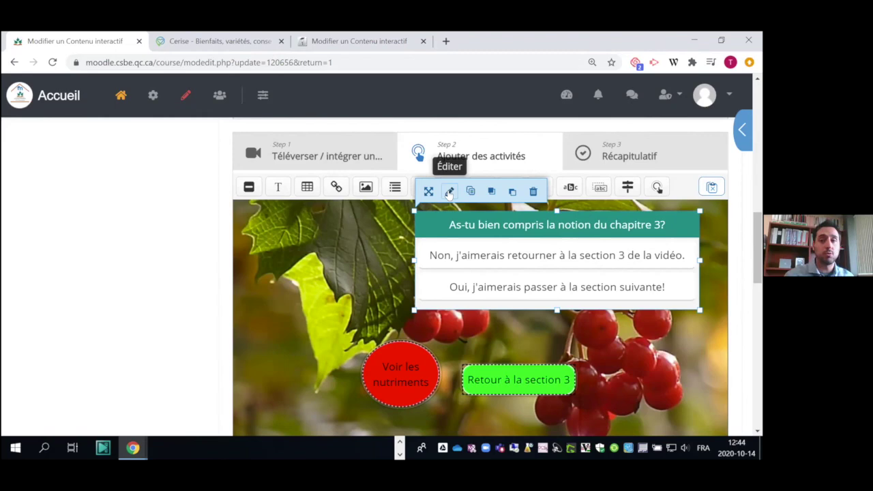
left_click(449, 193)
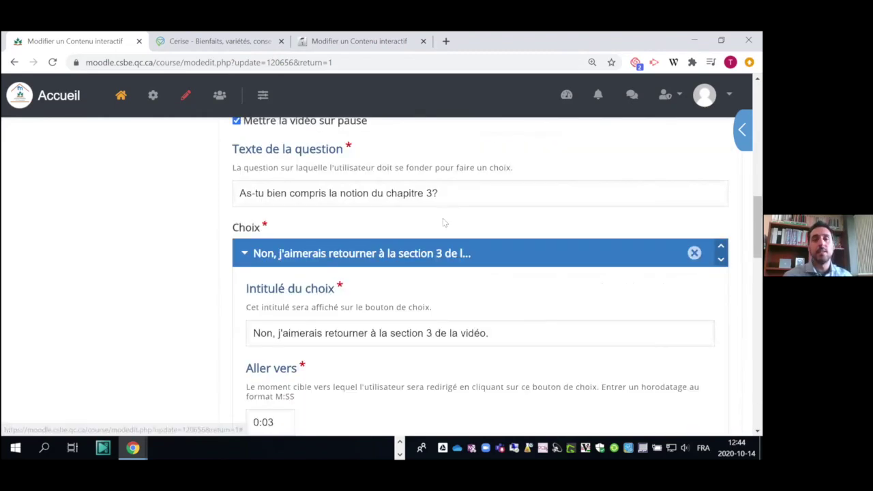
Review the Crossroads display interval and pause option, and highlight its question text.
scroll(367, 227, "up", 1)
scroll(286, 239, "down", 1)
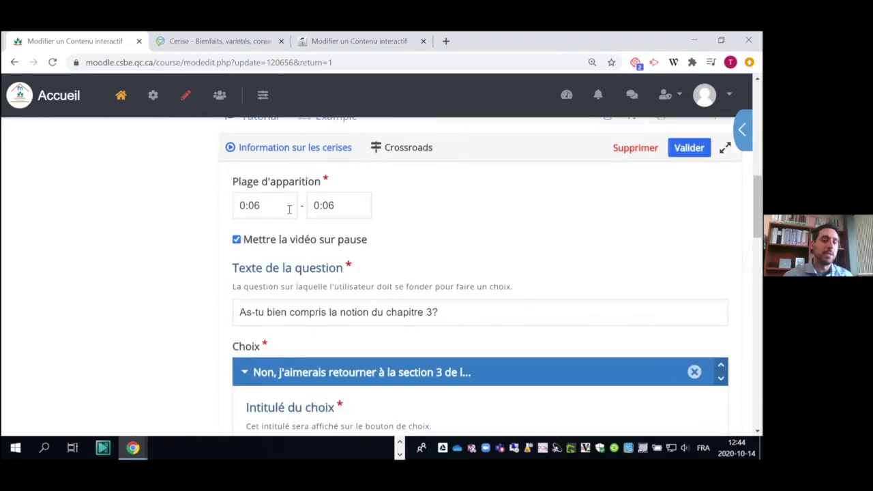
left_click(338, 206)
scroll(308, 240, "down", 1)
left_click(472, 250)
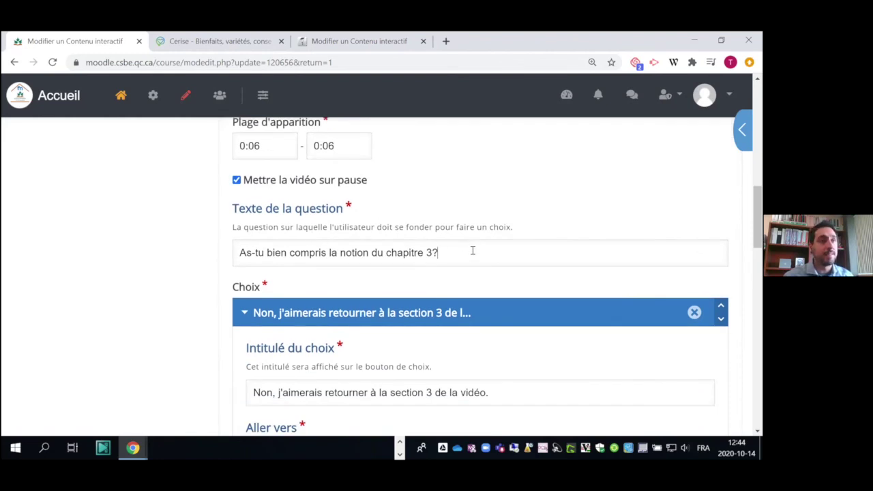
left_click_drag(472, 253, 218, 257)
Review the label, target time and confirmation text of the choice "Non, j'aimerais retourner à la section 3 de la vidéo.", continuing to the second choice.
scroll(307, 255, "down", 1)
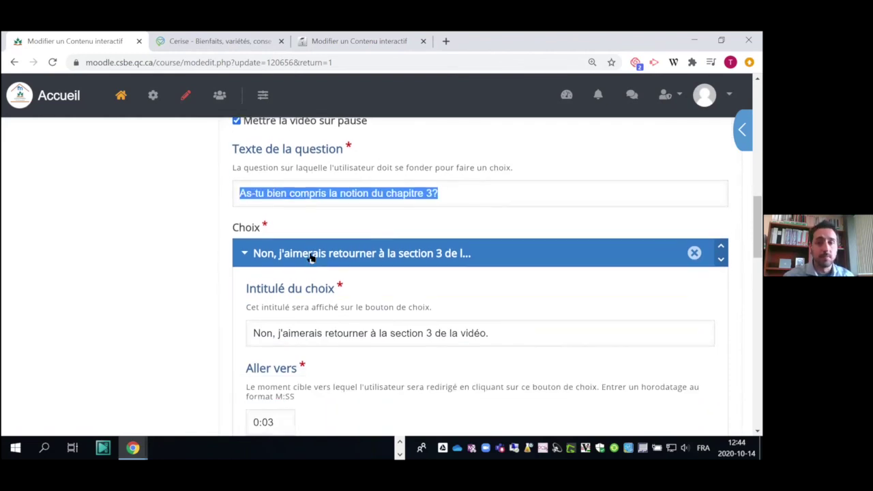
scroll(359, 274, "down", 1)
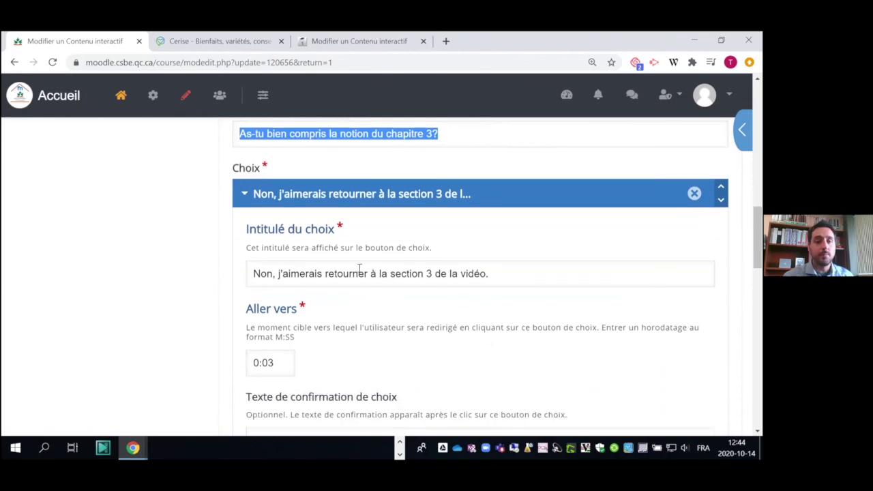
left_click(508, 273)
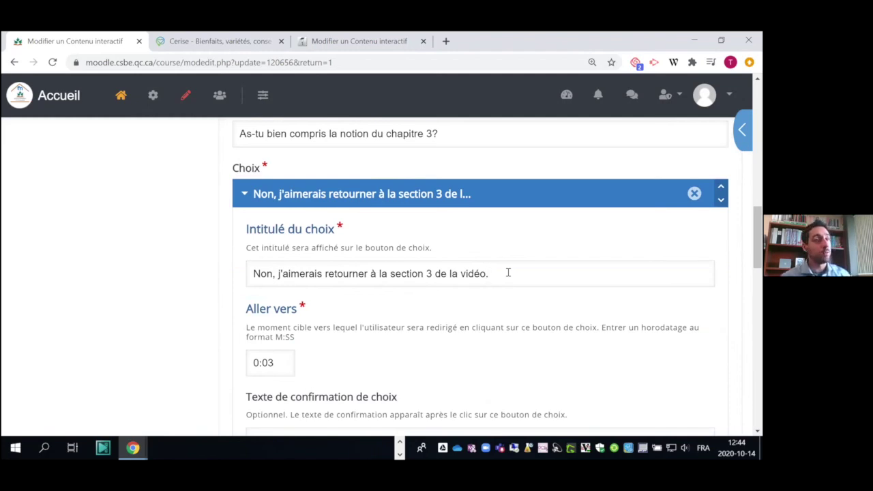
scroll(416, 285, "down", 2)
left_click_drag(243, 201, 295, 197)
left_click(276, 244)
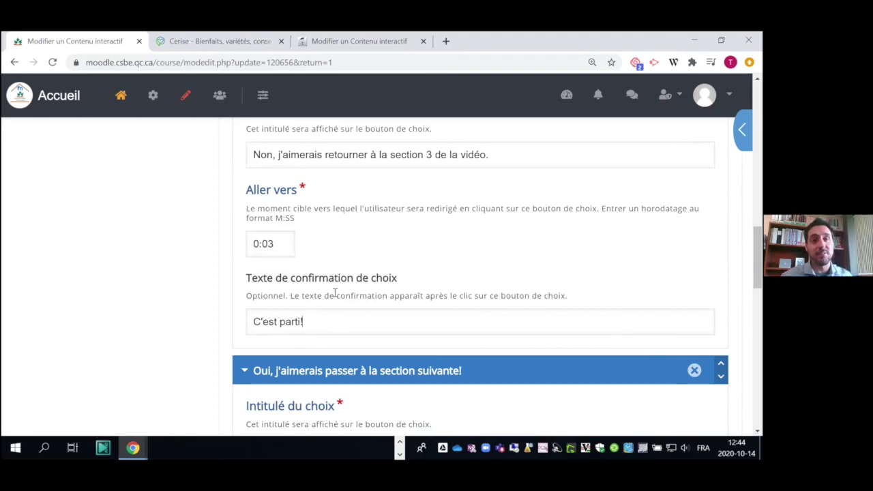
scroll(343, 286, "down", 3)
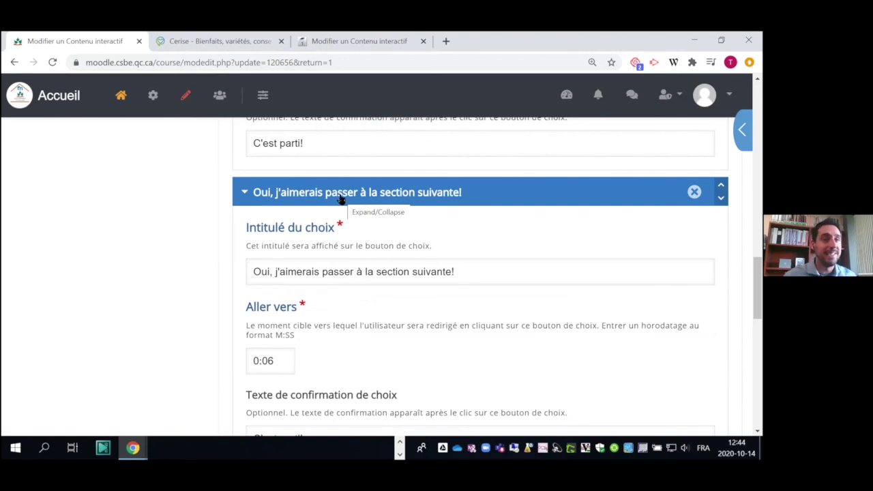
Review the label, target time and confirmation text of the choice "Oui, j'aimerais passer à la section suivante!" and validate the Crossroads question.
scroll(343, 210, "down", 1)
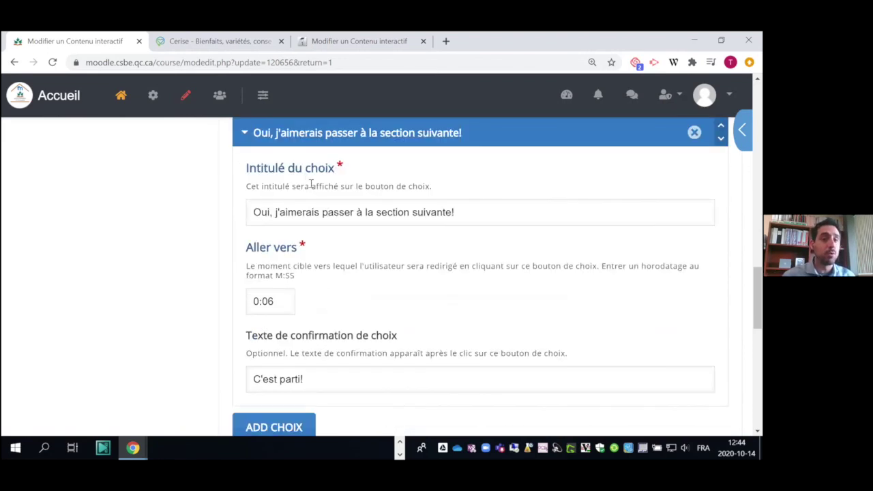
scroll(280, 368, "down", 1)
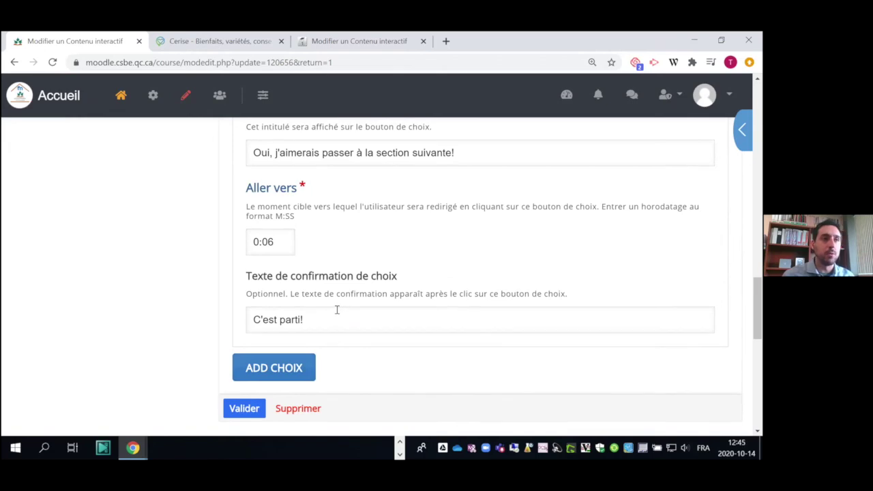
left_click(243, 408)
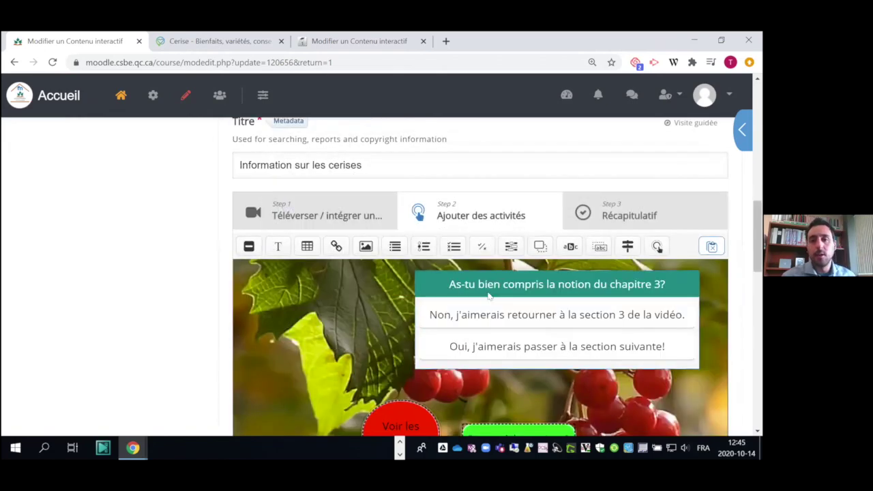
Look over the activities placed on the video, then open the Récapitulatif step and its introduction text for editing.
scroll(522, 259, "down", 1)
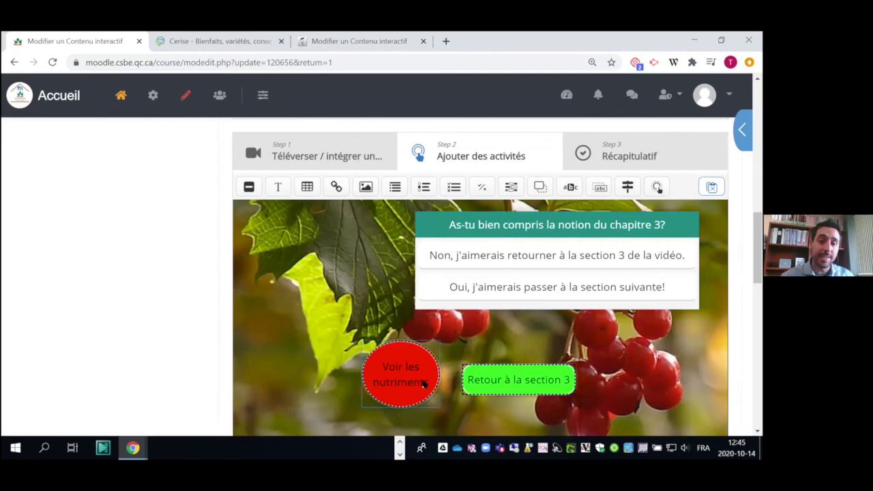
scroll(416, 341, "down", 1)
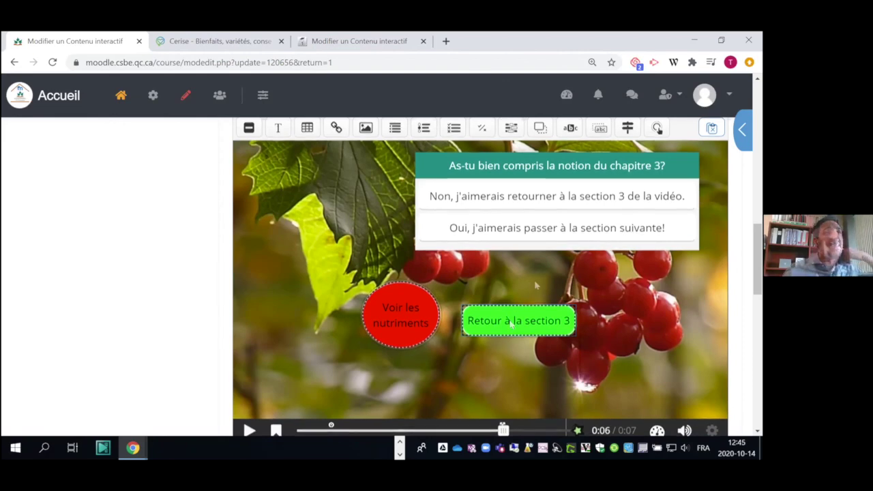
scroll(530, 286, "up", 1)
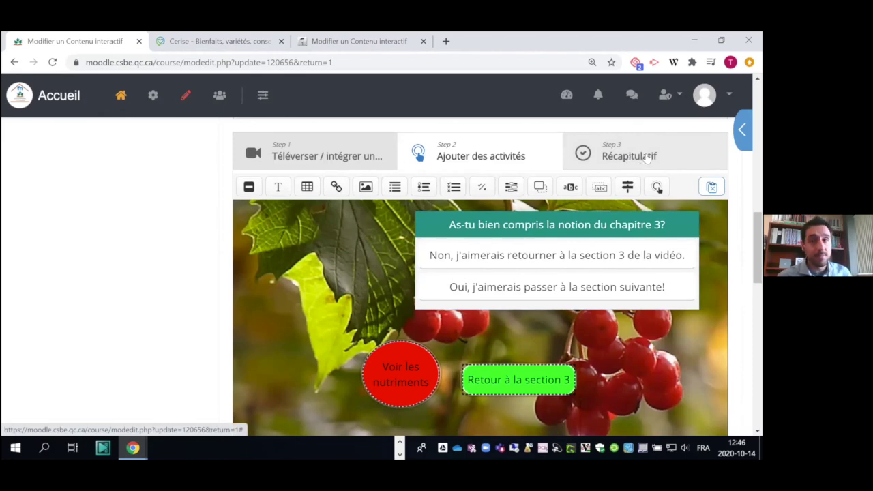
left_click(646, 159)
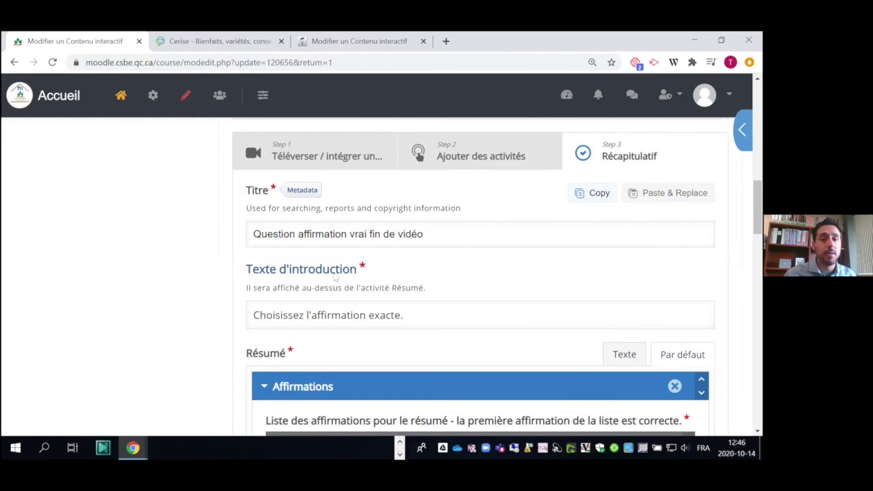
left_click(300, 316)
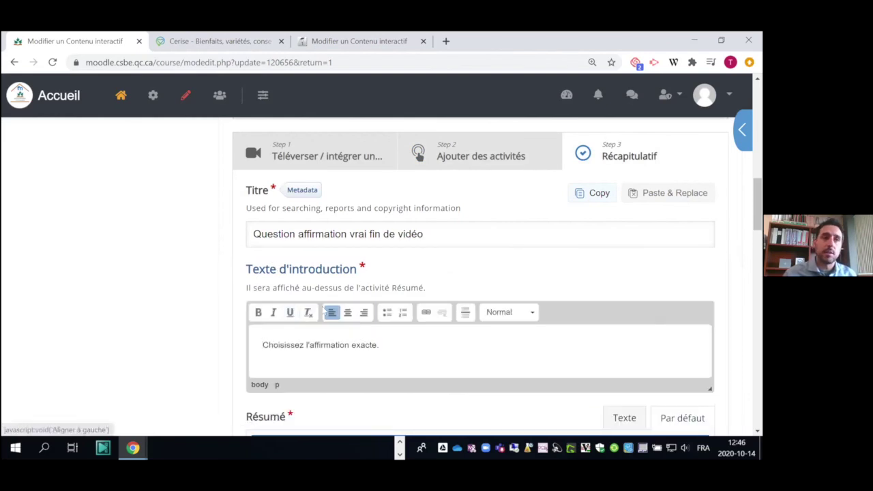
Review the summary's list of affirmations, opening the first one, "La cerise est un fruit.", for editing.
scroll(321, 304, "down", 3)
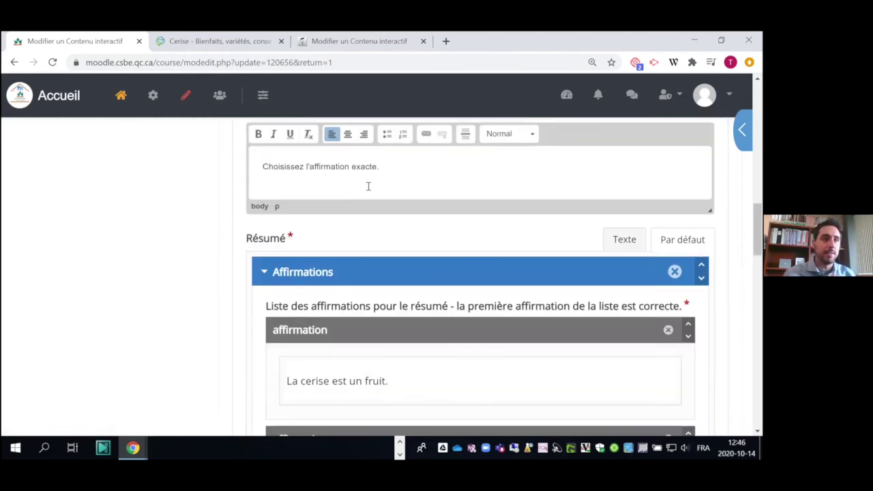
scroll(320, 181, "down", 2)
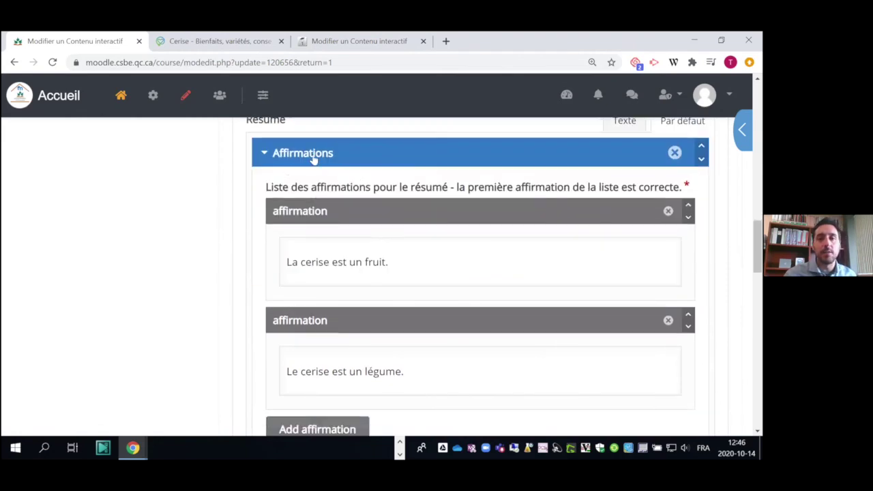
left_click(409, 254)
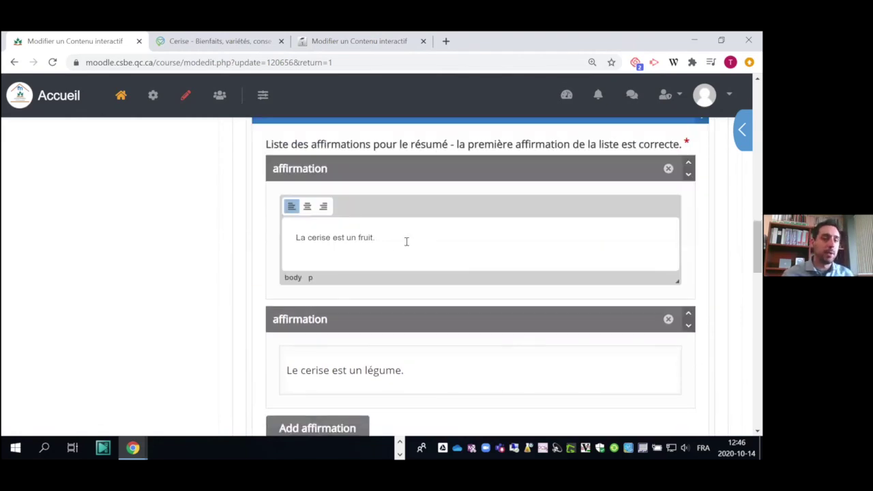
scroll(406, 242, "down", 2)
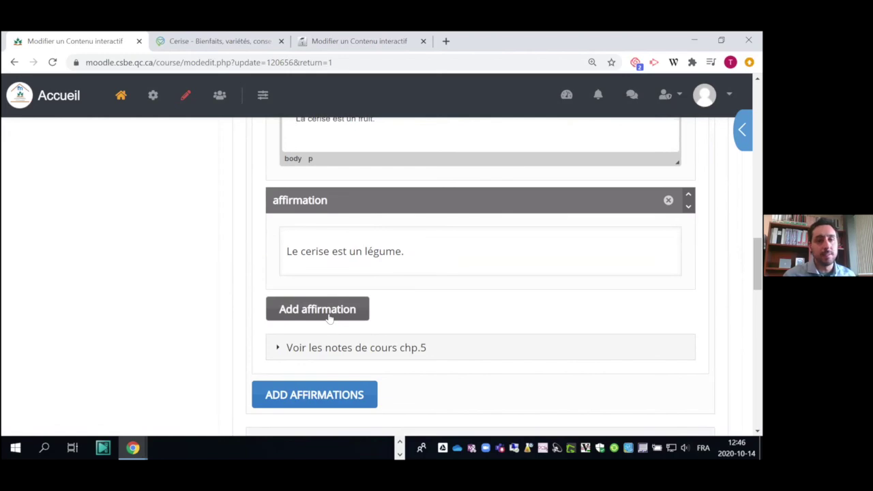
Review the summary's score feedback interval and display time, and expand the "Text overrides and translations" section.
scroll(289, 286, "down", 6)
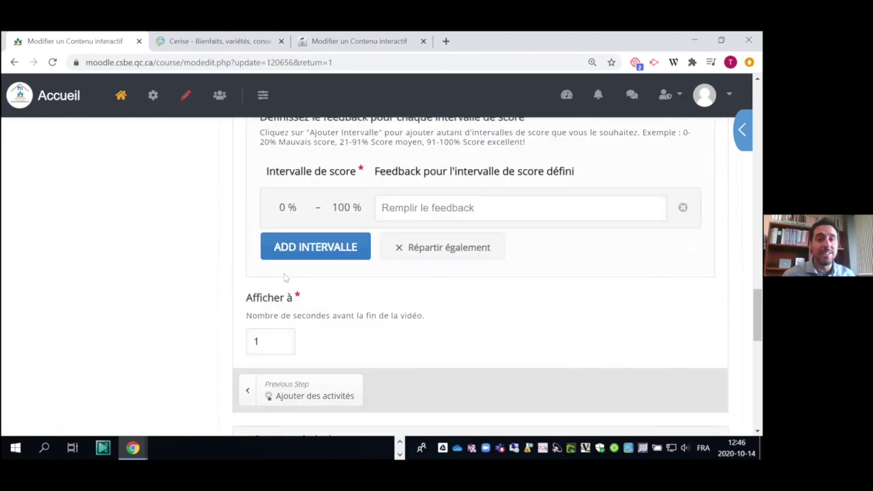
scroll(290, 274, "down", 3)
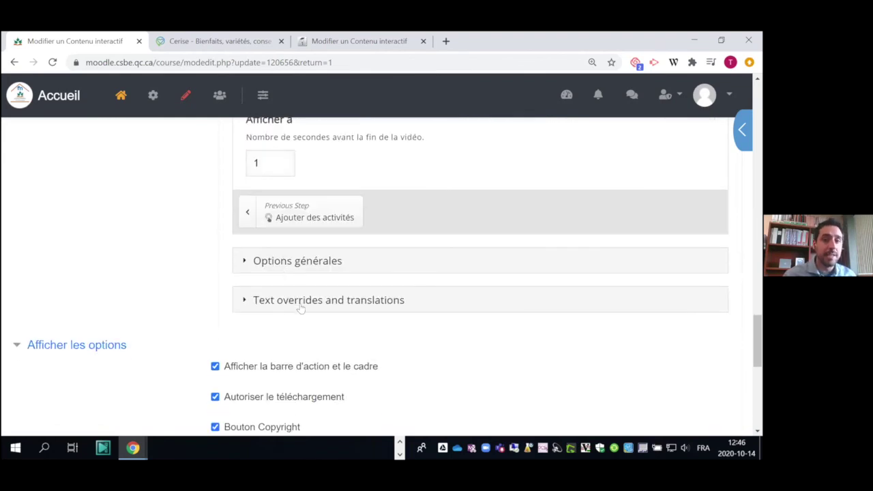
left_click(302, 305)
scroll(302, 305, "down", 2)
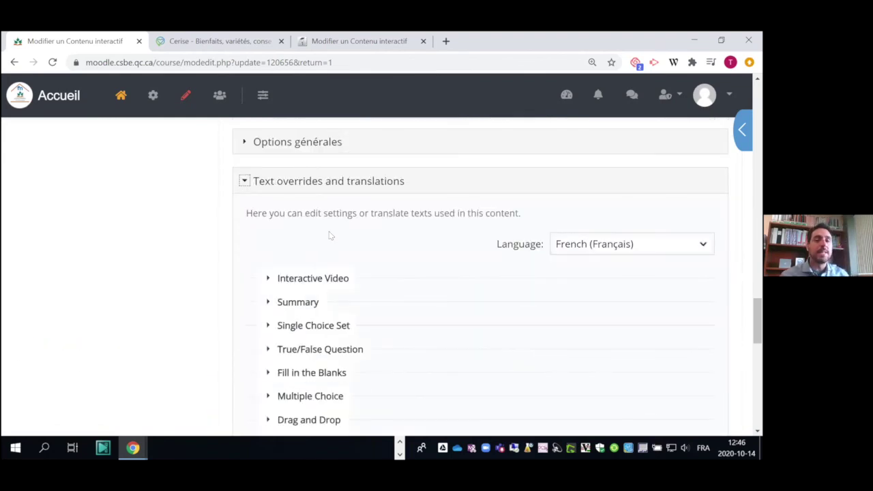
scroll(362, 198, "down", 1)
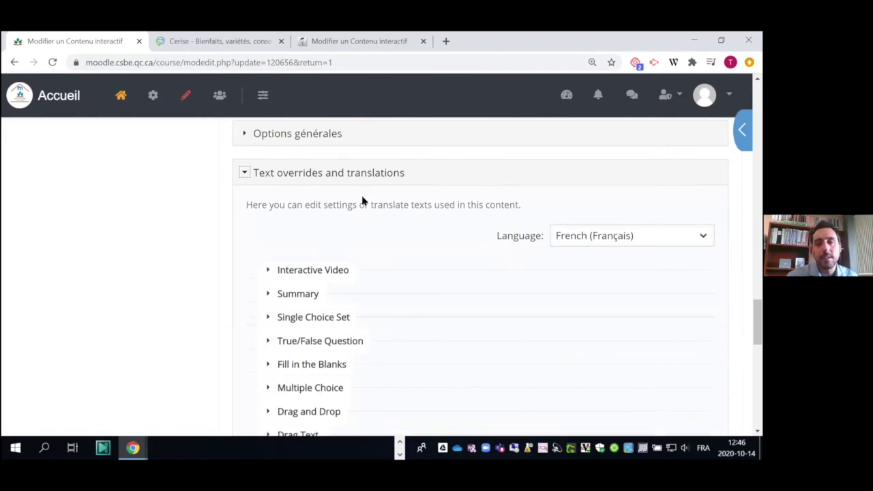
Look over the Récapitulatif settings again, highlight the text overrides note and check the Language options, keeping French (Français).
scroll(529, 235, "up", 2)
scroll(529, 235, "up", 15)
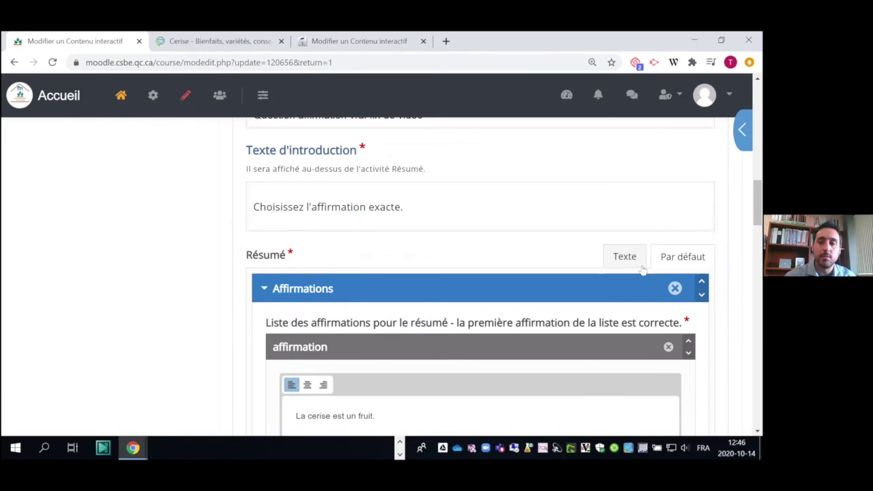
scroll(635, 266, "up", 3)
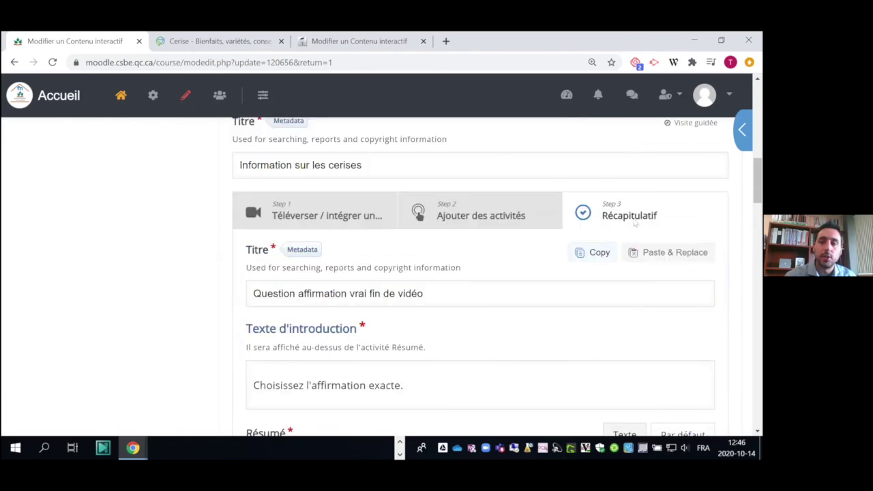
scroll(530, 273, "down", 20)
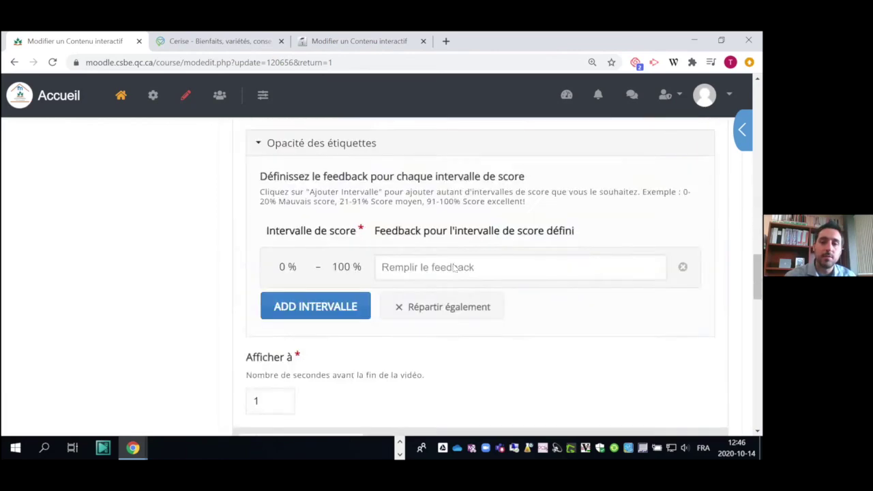
left_click_drag(262, 213, 457, 224)
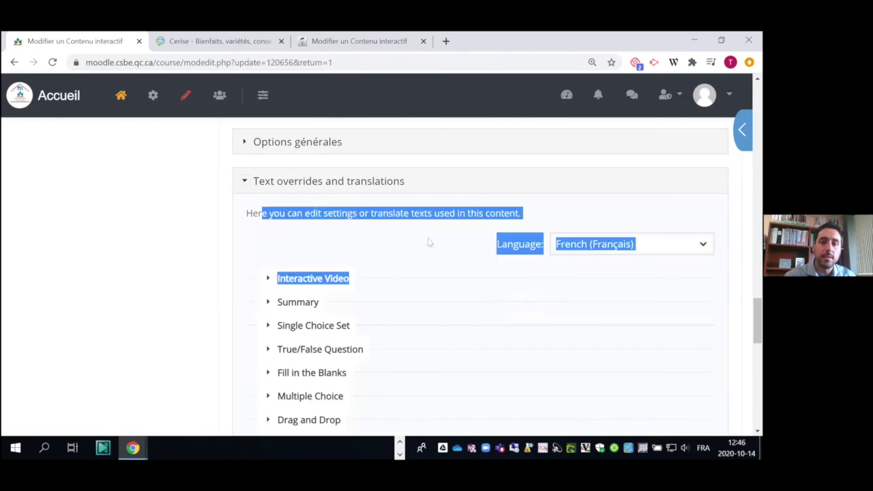
left_click(448, 224)
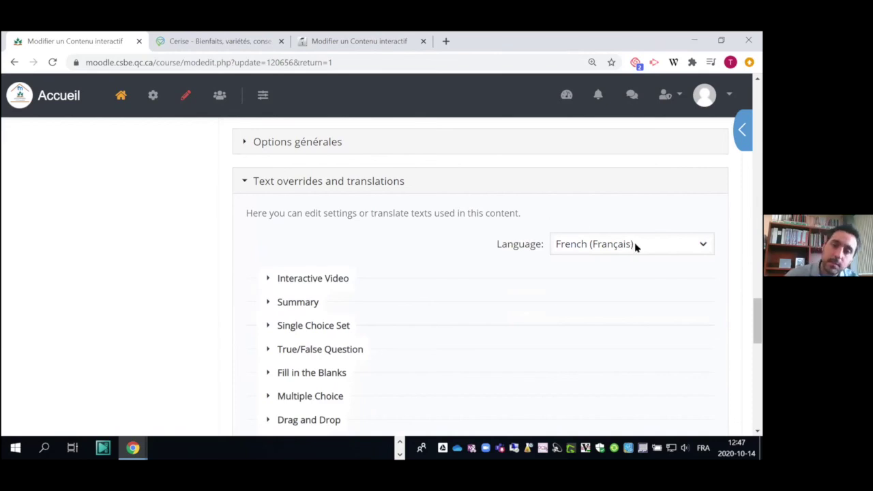
left_click(580, 251)
left_click(595, 224)
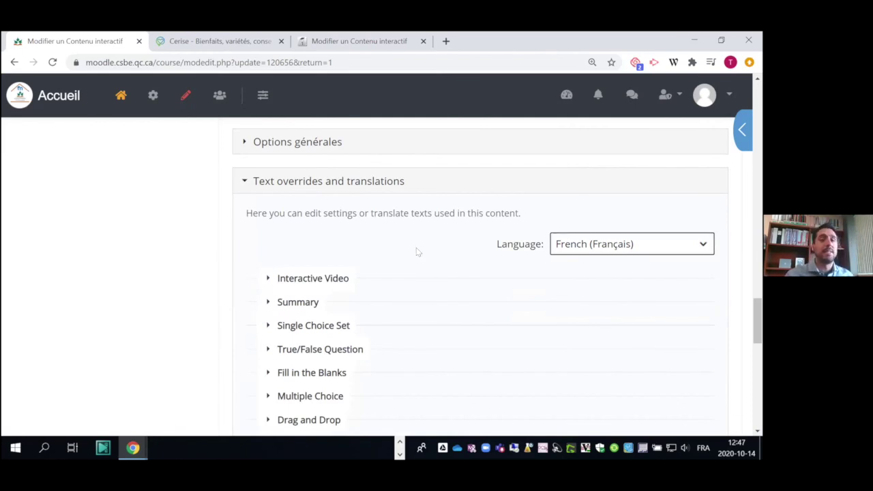
Examine the translatable Activité labels of Interactive Video, then collapse them and the "Text overrides and translations" section.
scroll(393, 230, "down", 3)
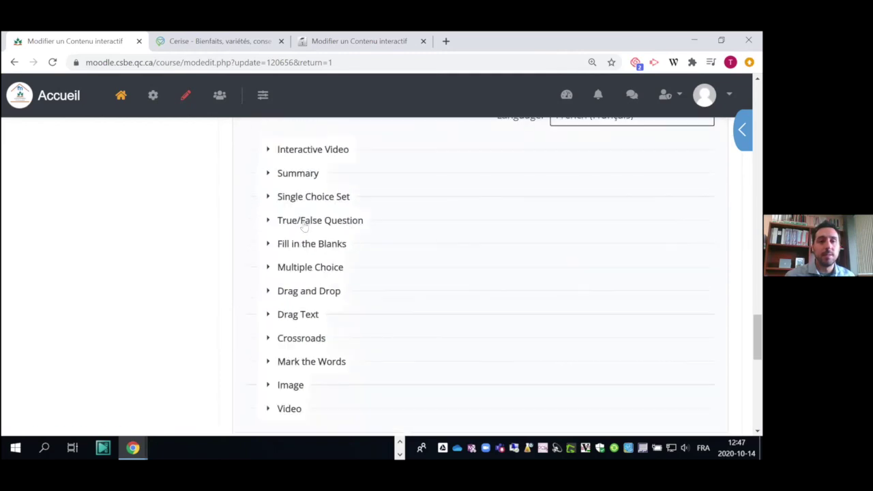
scroll(348, 229, "up", 2)
left_click(267, 218)
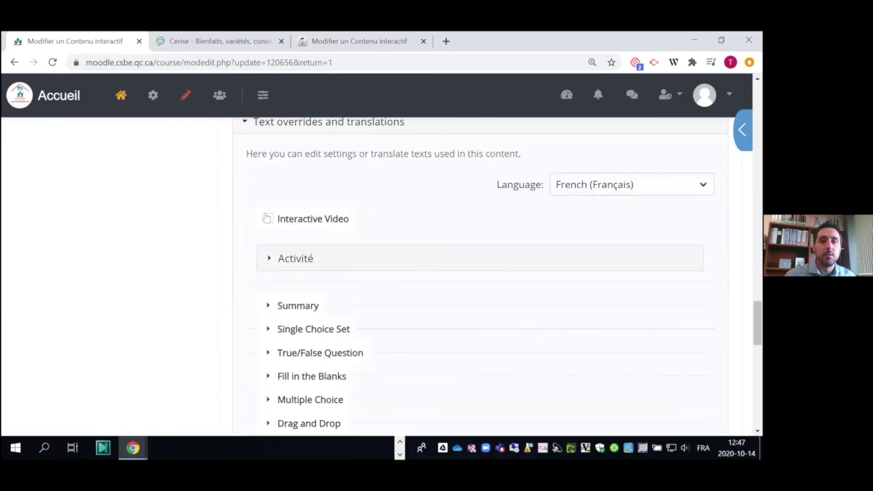
left_click(332, 262)
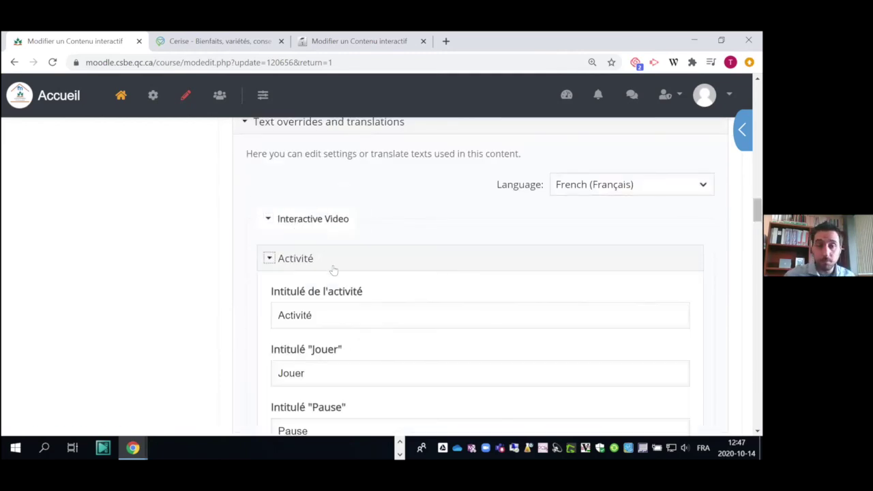
scroll(334, 267, "down", 5)
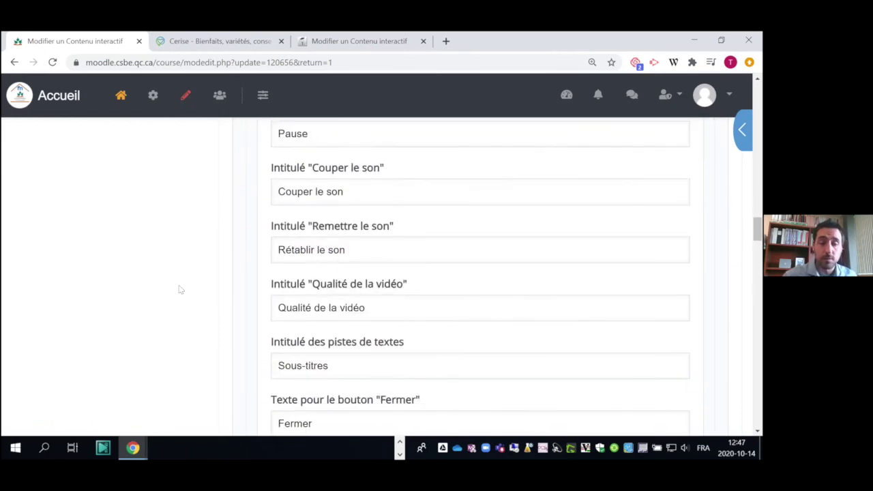
scroll(179, 289, "up", 6)
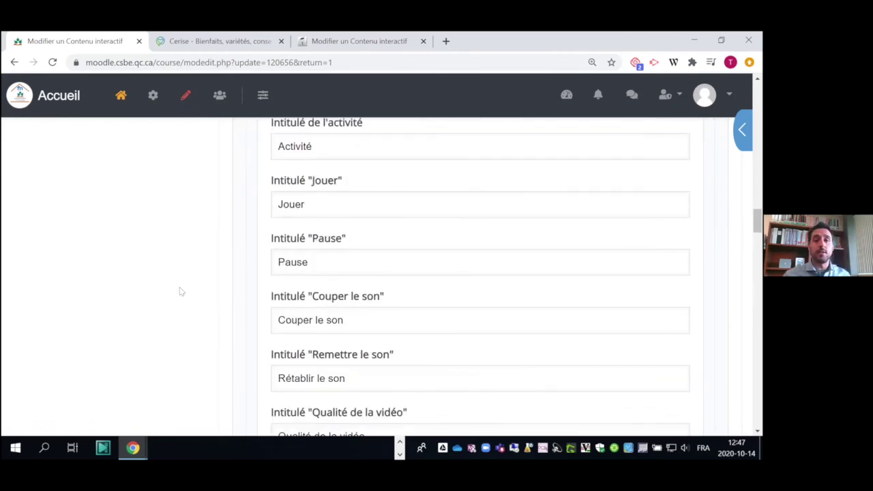
left_click(300, 319)
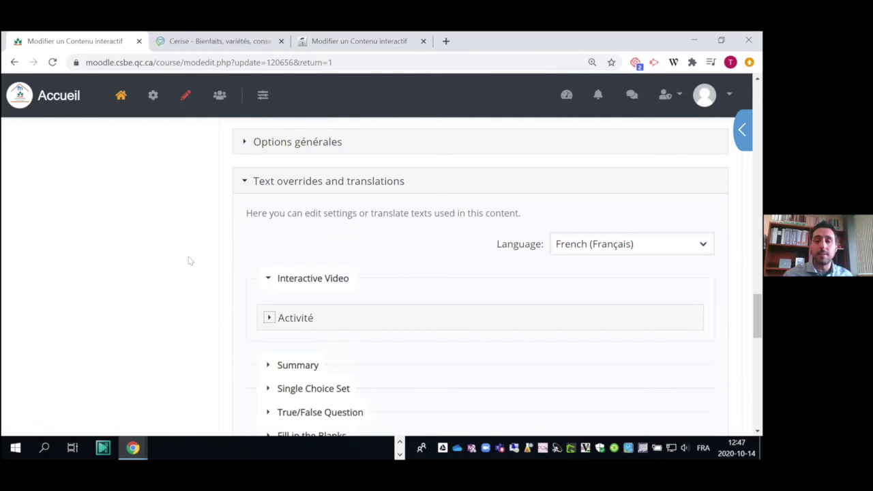
left_click(291, 187)
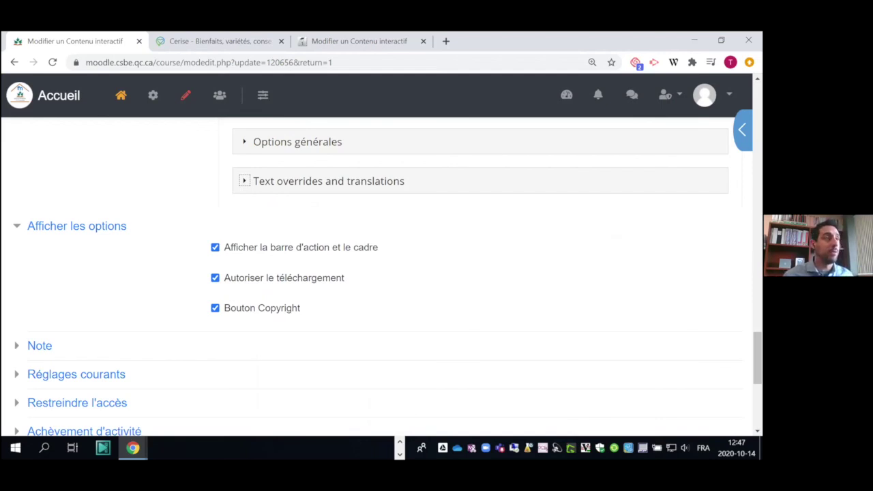
Open the metadata of "Question affirmation vrai fin de vidéo" and set its licence to Attribution - Pas d'Utilisation Commerciale (CC BY-NC).
scroll(386, 303, "up", 3)
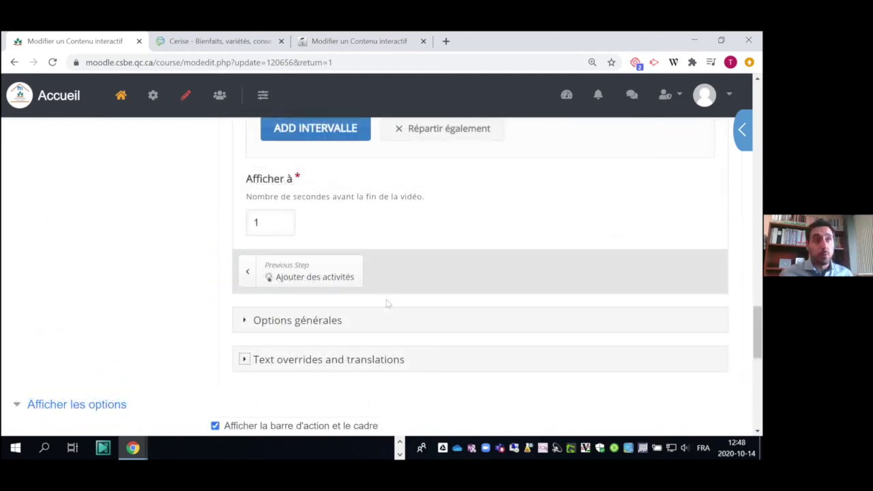
scroll(384, 302, "up", 15)
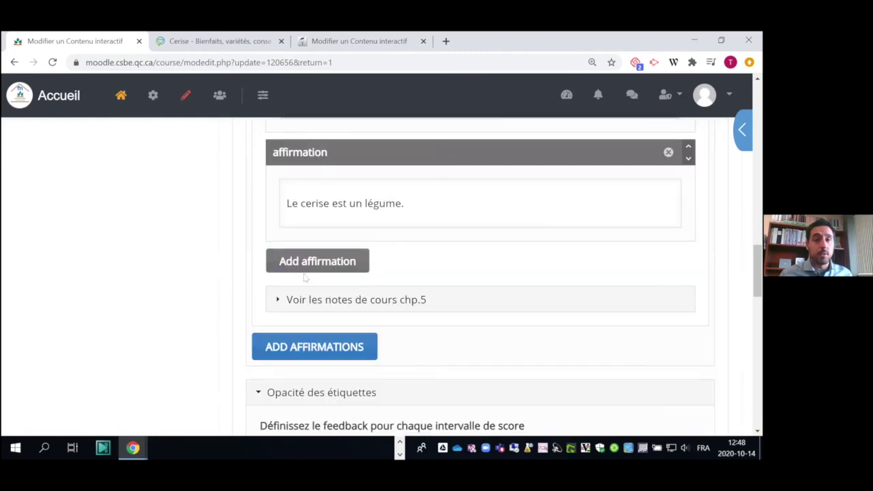
scroll(303, 261, "up", 2)
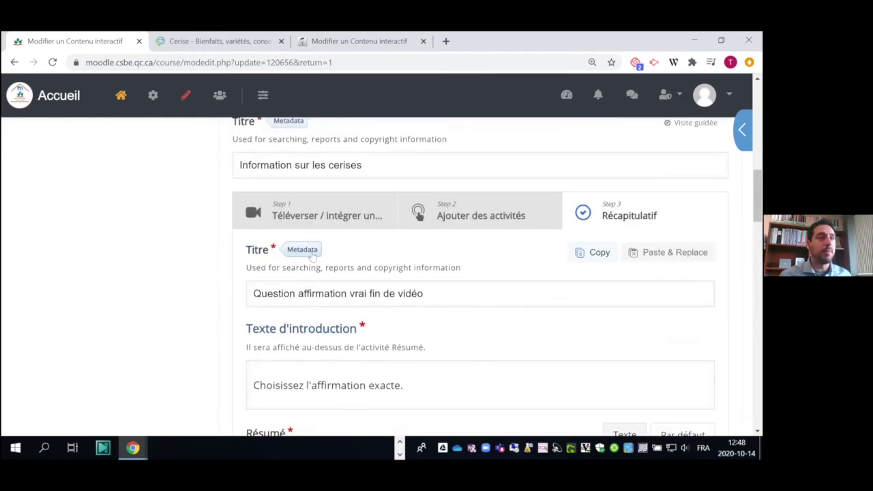
left_click(304, 250)
scroll(403, 196, "down", 1)
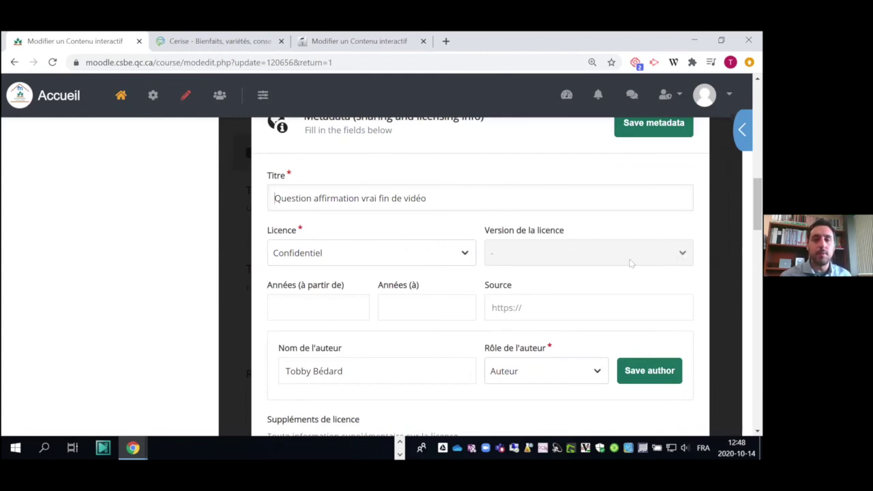
left_click(438, 260)
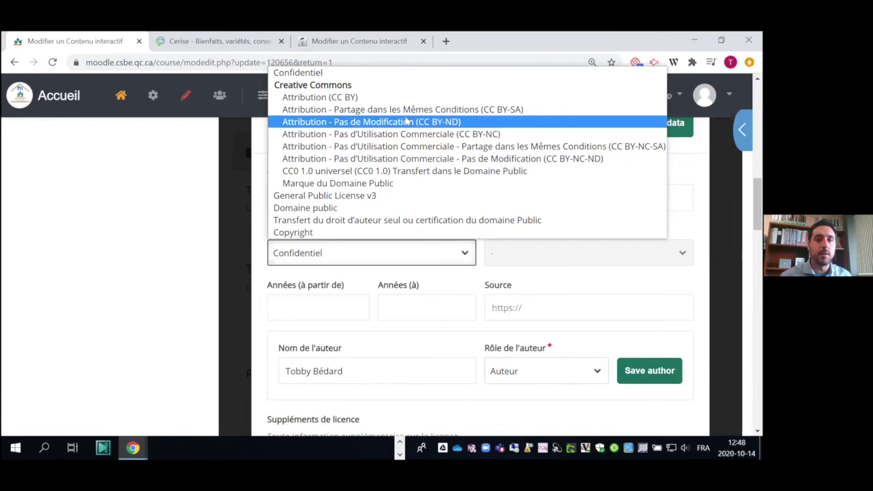
left_click(407, 134)
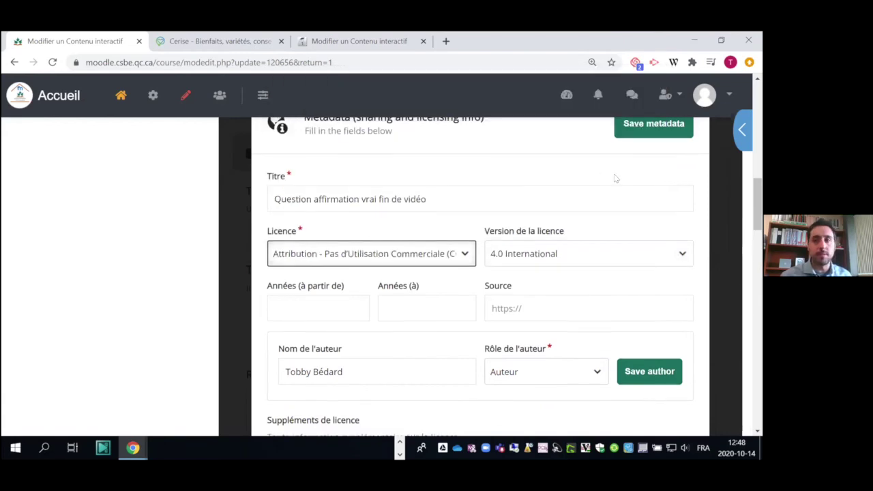
Review the author, source and licence supplement fields of the question's metadata and save the metadata.
scroll(661, 289, "up", 2)
scroll(661, 290, "down", 4)
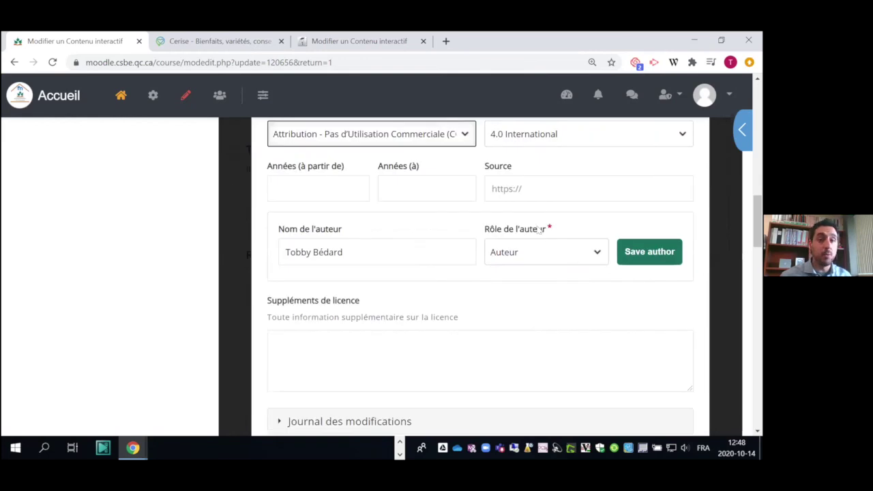
scroll(318, 290, "down", 3)
scroll(218, 288, "up", 3)
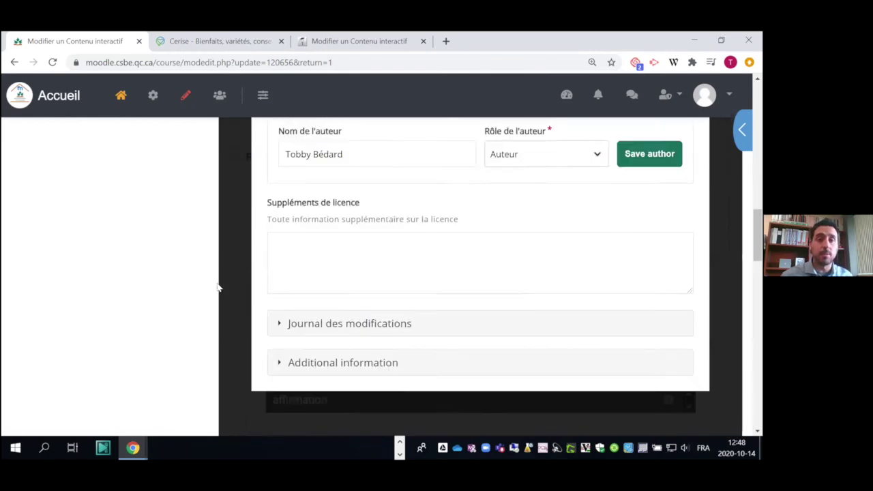
scroll(300, 217, "up", 2)
scroll(418, 191, "down", 1)
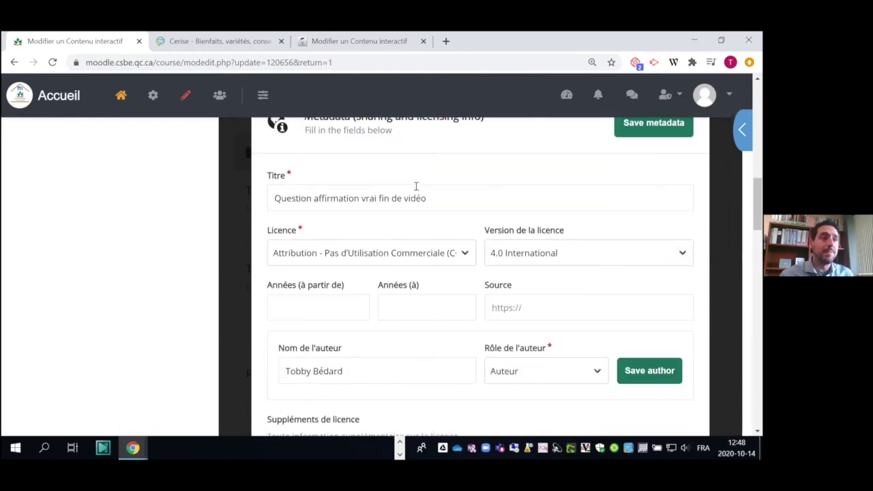
scroll(559, 327, "down", 4)
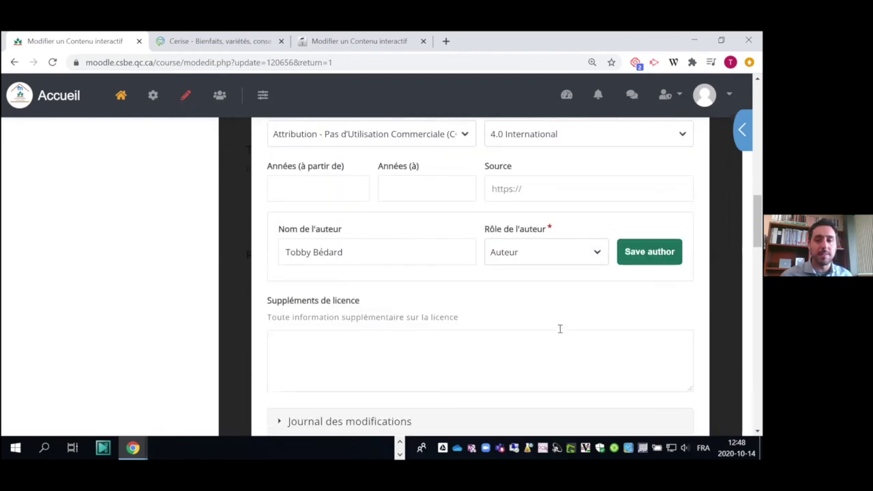
scroll(545, 321, "up", 5)
left_click(656, 302)
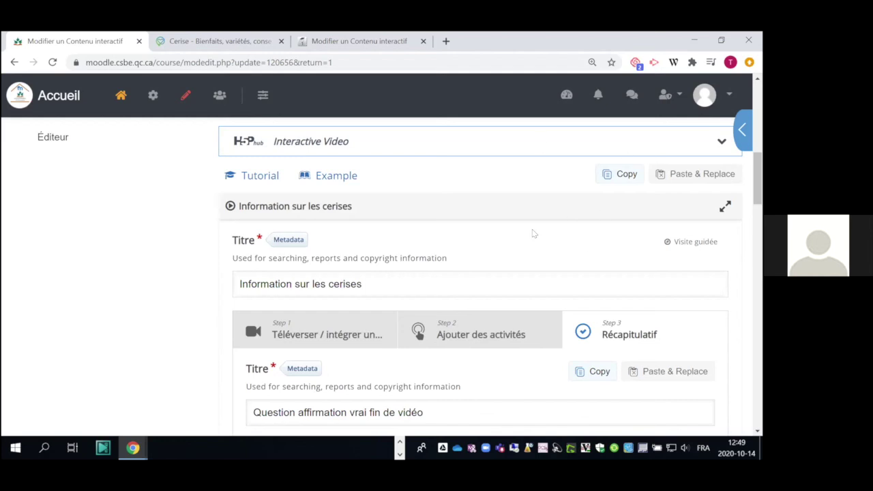
Return to the Ajouter des activités stage of the interactive video and look over the activities placed on the cherry video.
scroll(531, 231, "up", 3)
scroll(487, 238, "down", 3)
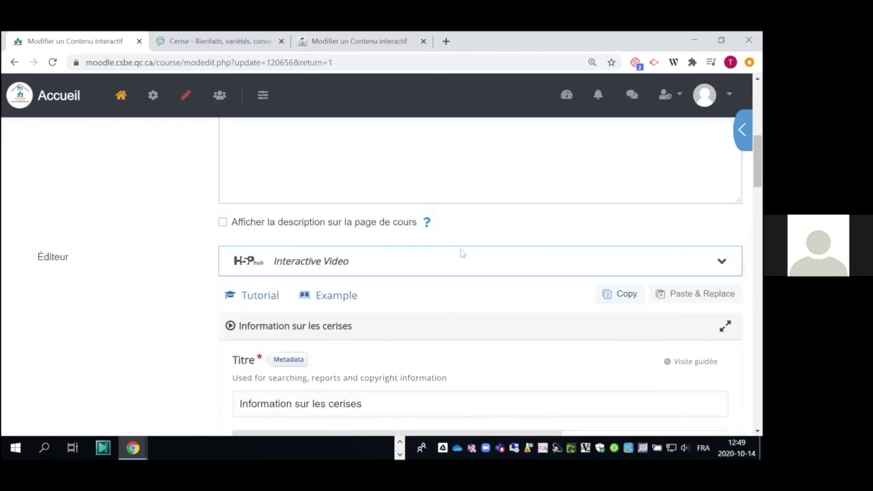
left_click(442, 265)
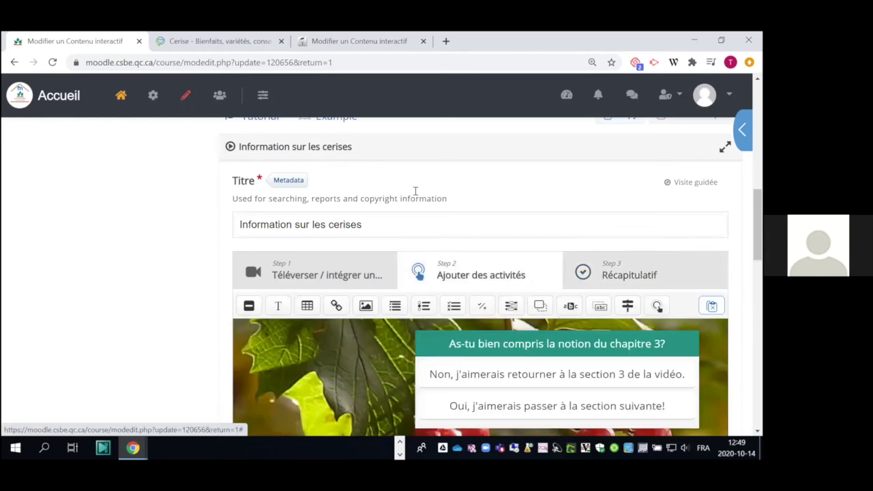
scroll(416, 194, "down", 3)
scroll(443, 255, "up", 1)
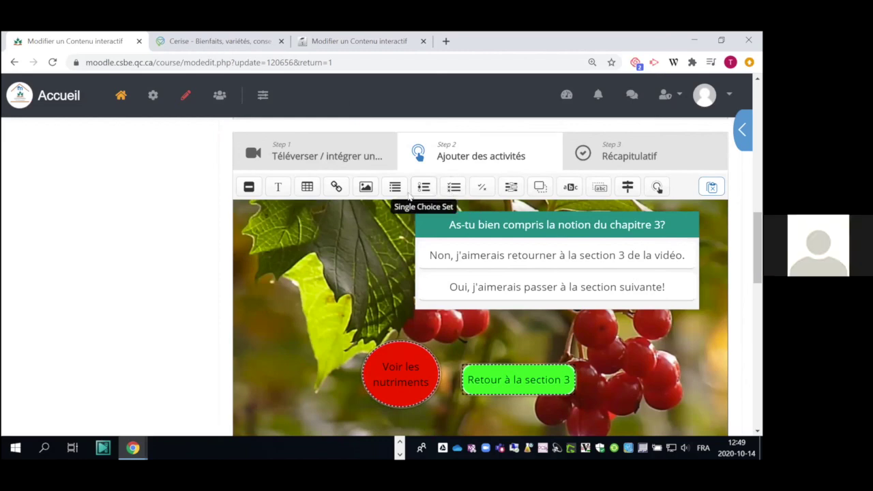
Save the interactive content and display the finished activity.
scroll(450, 259, "down", 15)
scroll(459, 407, "down", 1)
left_click(454, 364)
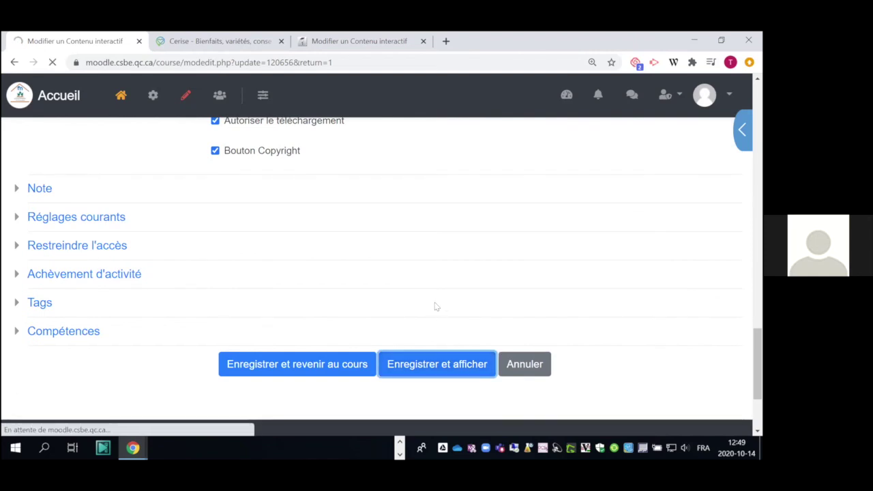